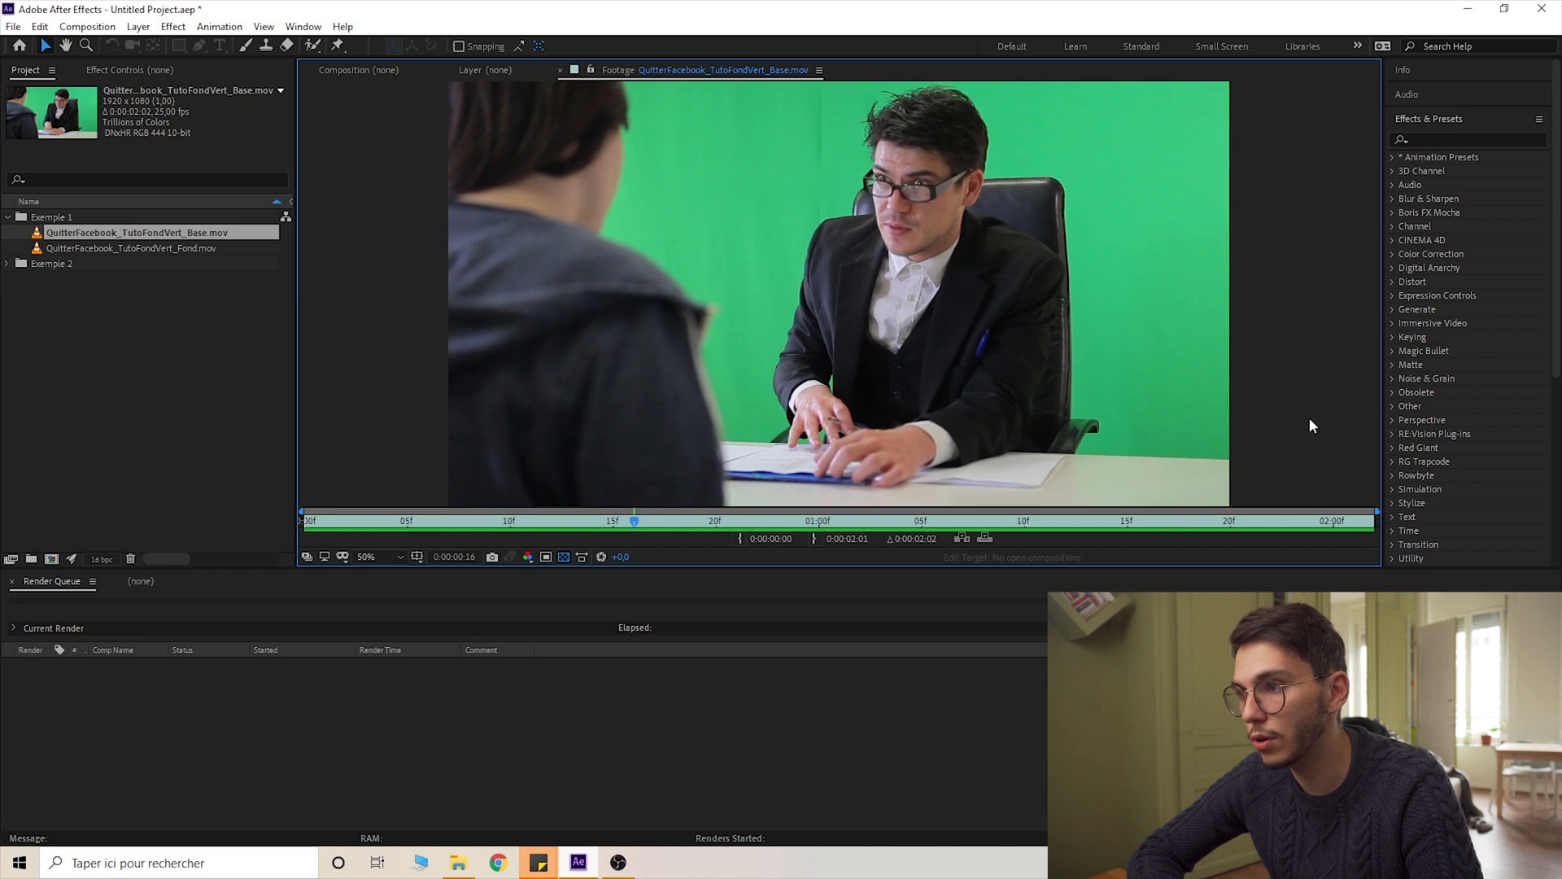
Preview QuitterFacebook_TutoFondVert_Fond.mov, and create a new composition from QuitterFacebook_TutoFondVert_Base.mov
{"action": "double_click", "coordinate": [204, 248]}
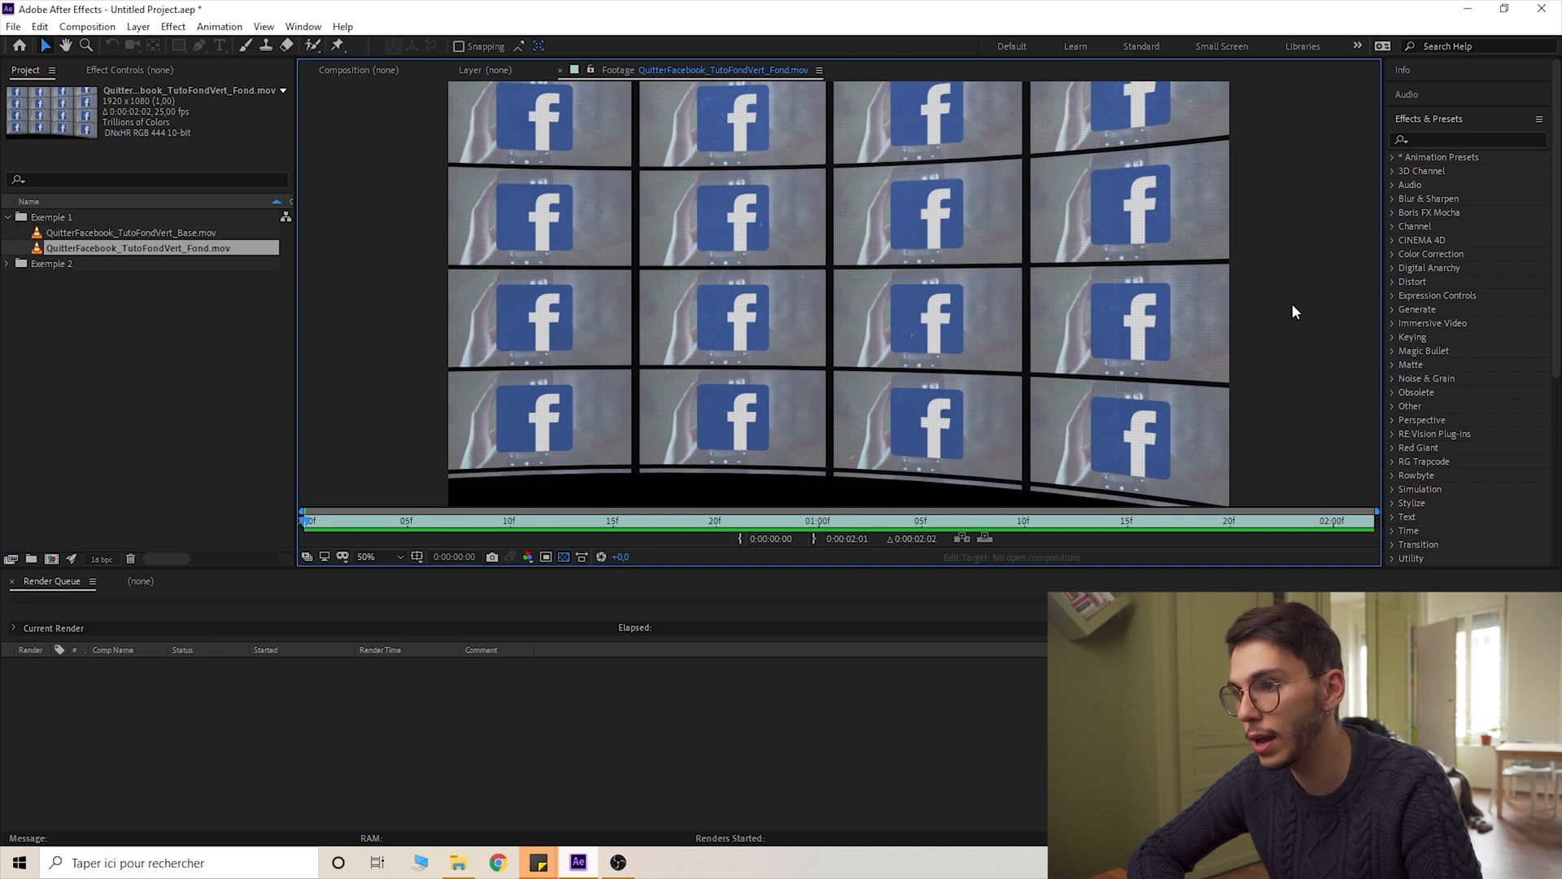
{"action": "left_click", "coordinate": [57, 233]}
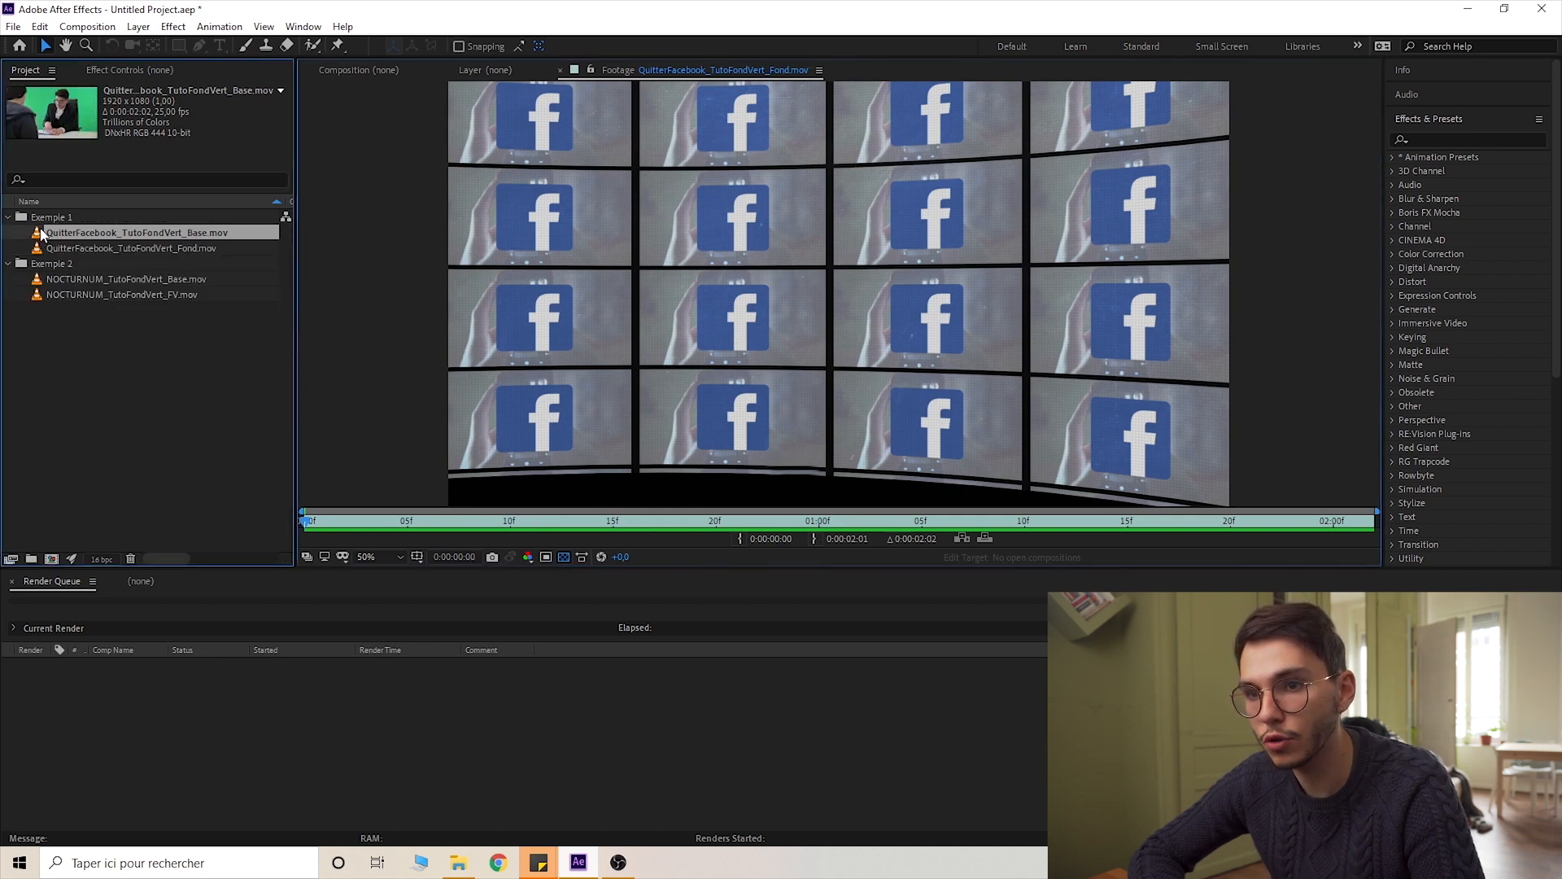
{"action": "left_click_drag", "start_coordinate": [36, 236], "coordinate": [52, 561]}
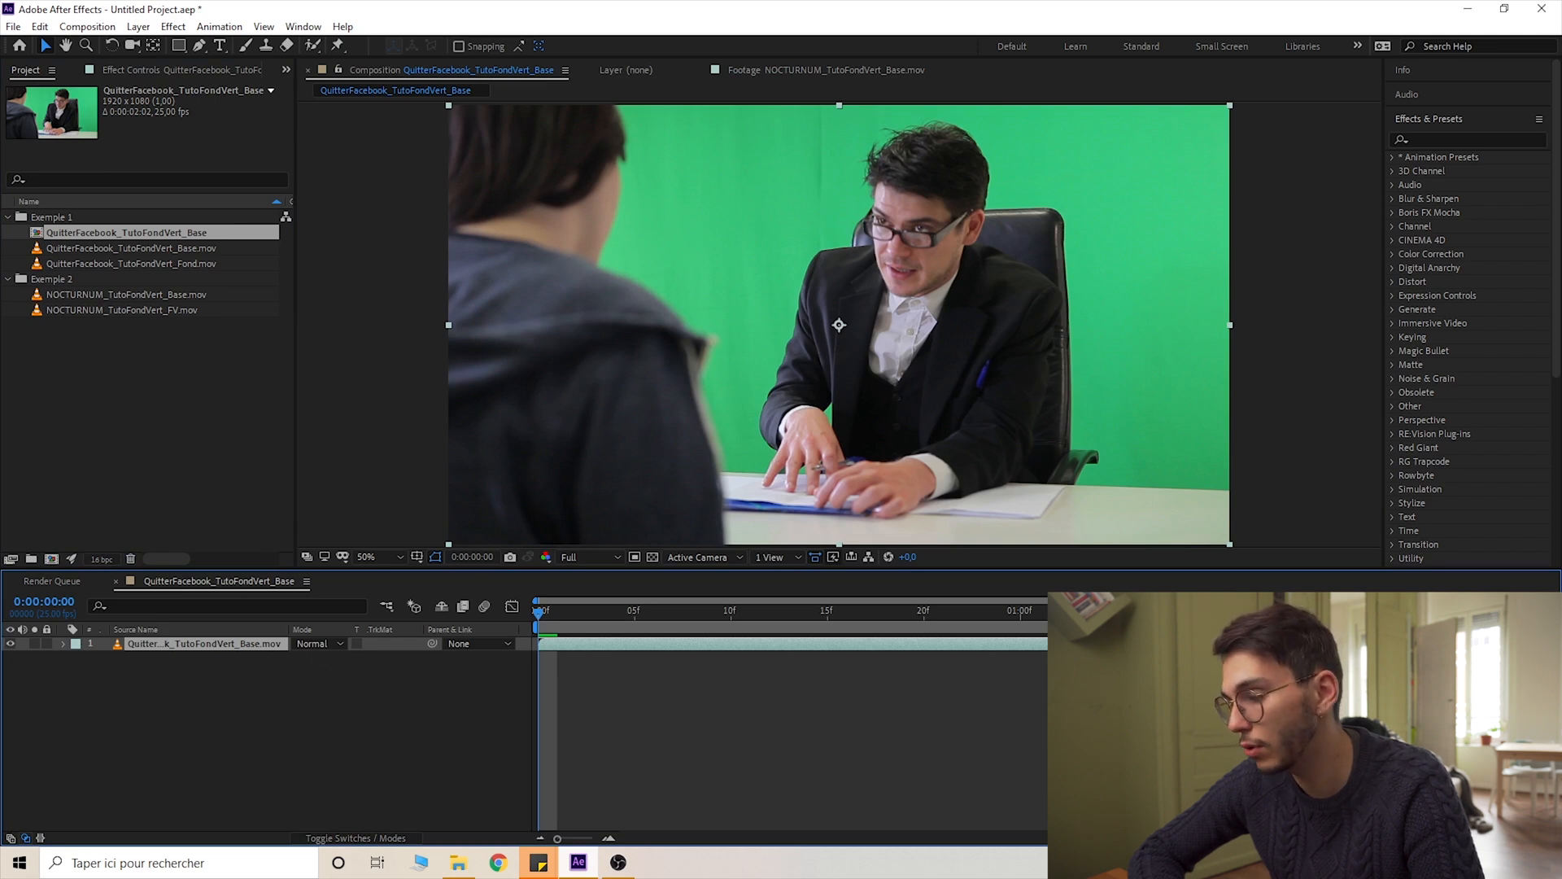
Toggle the Base.mov layer's visibility off and on to check what it contributes to the composition
{"action": "left_click", "coordinate": [10, 643]}
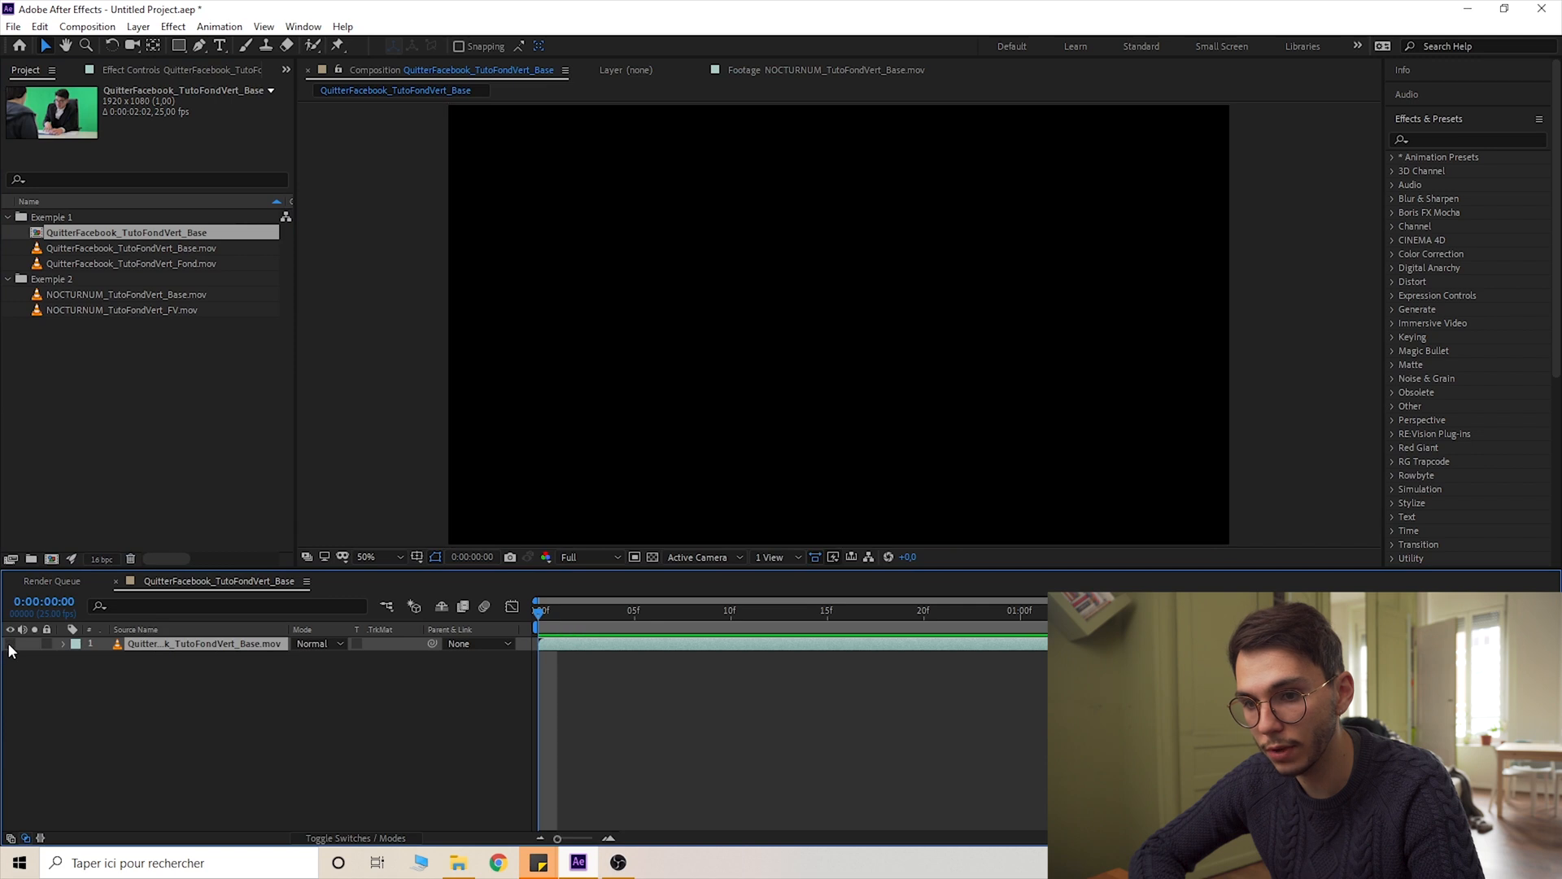
{"action": "left_click", "coordinate": [9, 644]}
{"action": "left_click", "coordinate": [10, 643]}
{"action": "left_click", "coordinate": [10, 644]}
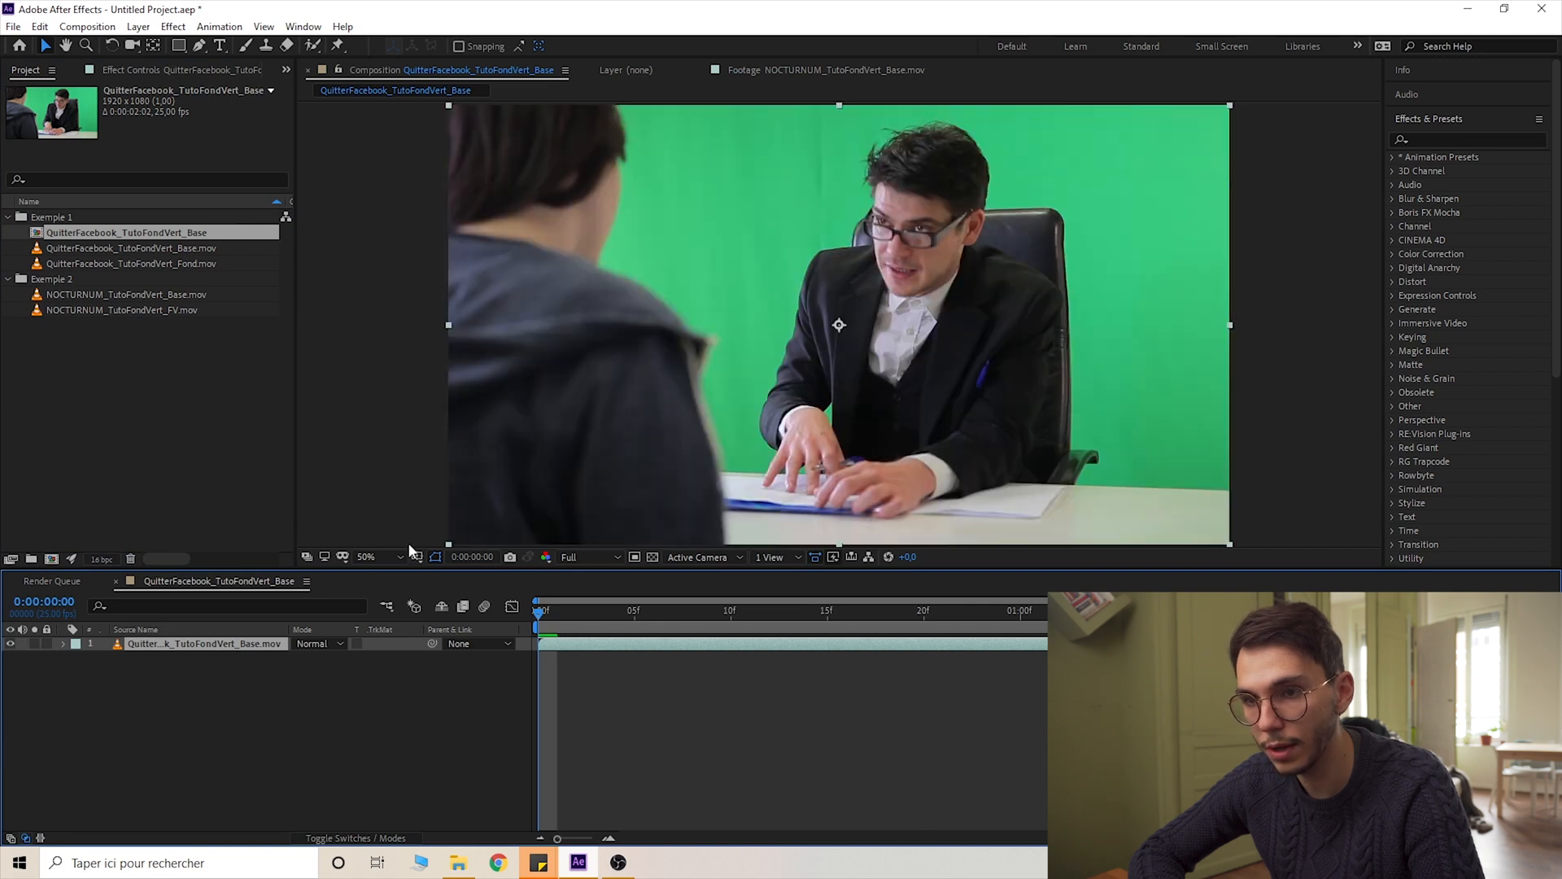
Add QuitterFacebook_TutoFondVert_Fond.mov to the composition and place it beneath the Base.mov layer
{"action": "left_click", "coordinate": [197, 264]}
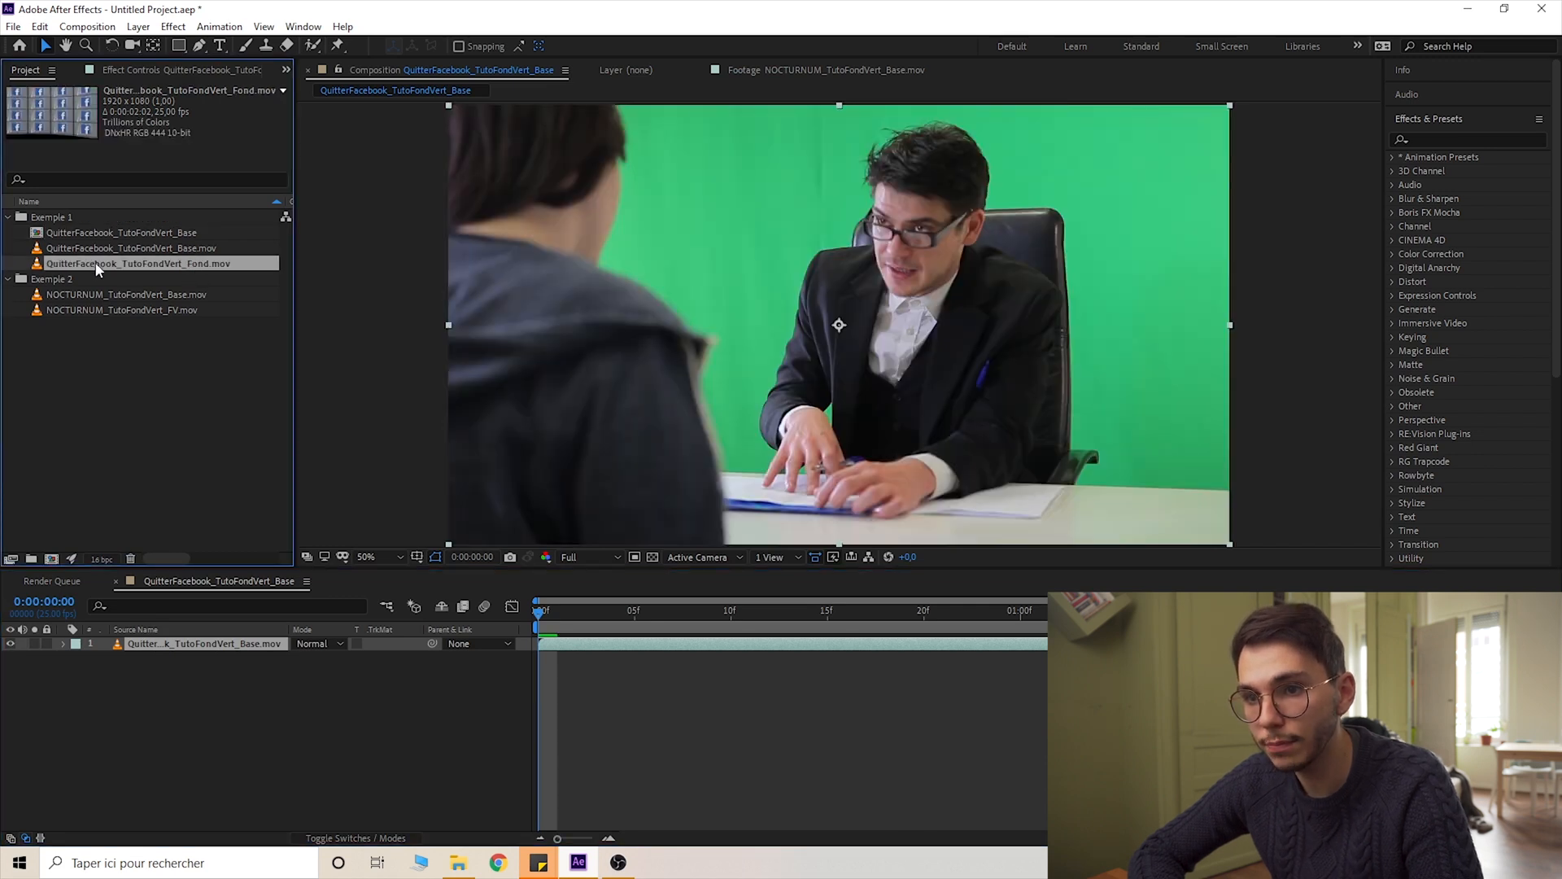
{"action": "left_click_drag", "start_coordinate": [42, 265], "coordinate": [244, 641]}
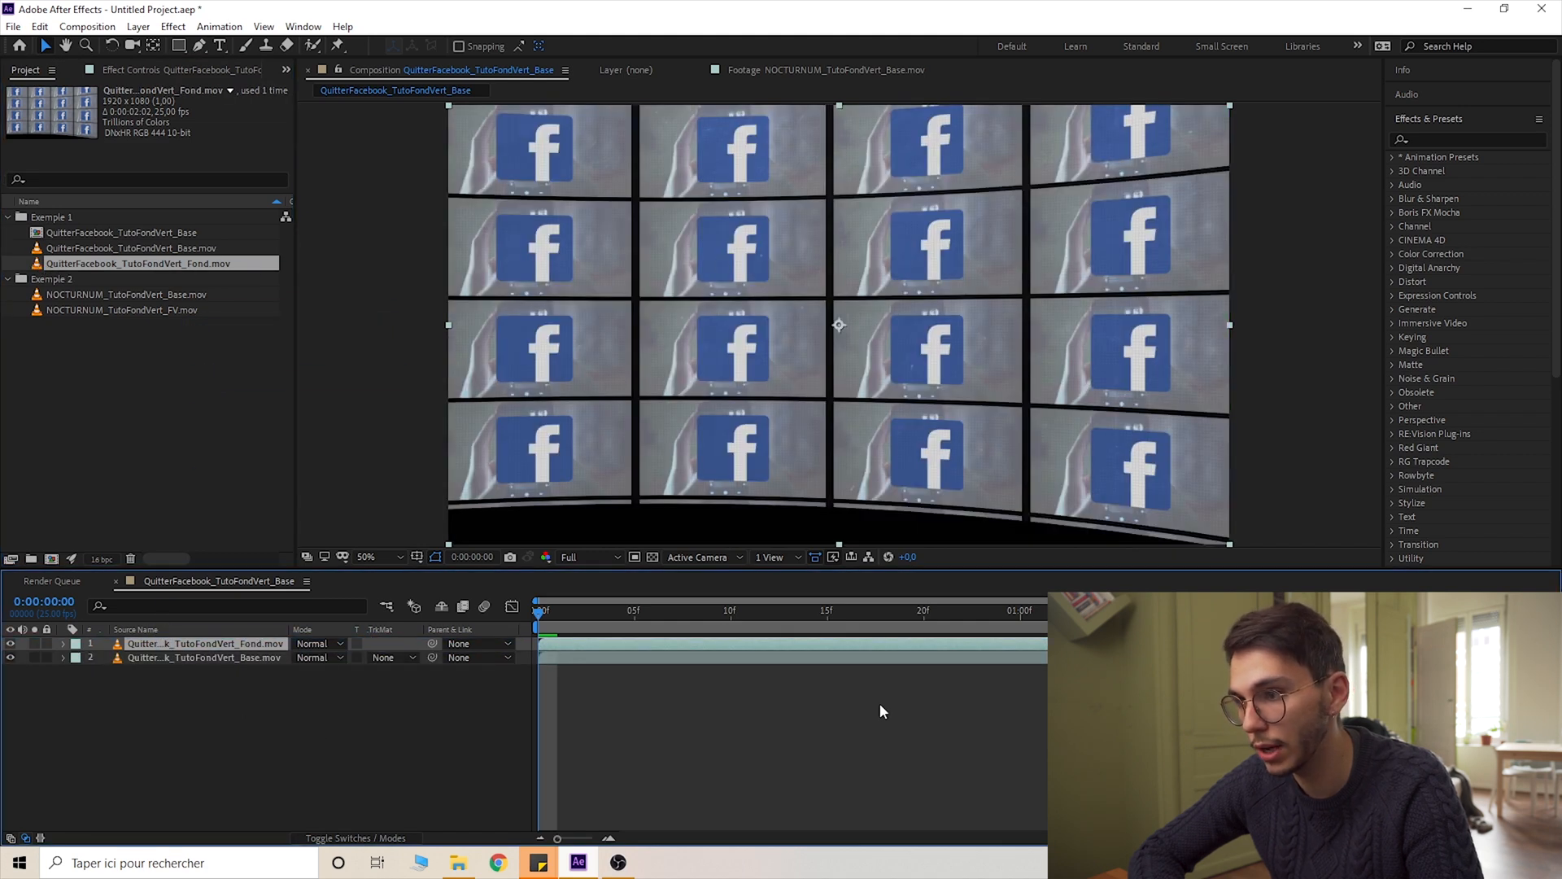
{"action": "left_click_drag", "start_coordinate": [248, 648], "coordinate": [242, 680]}
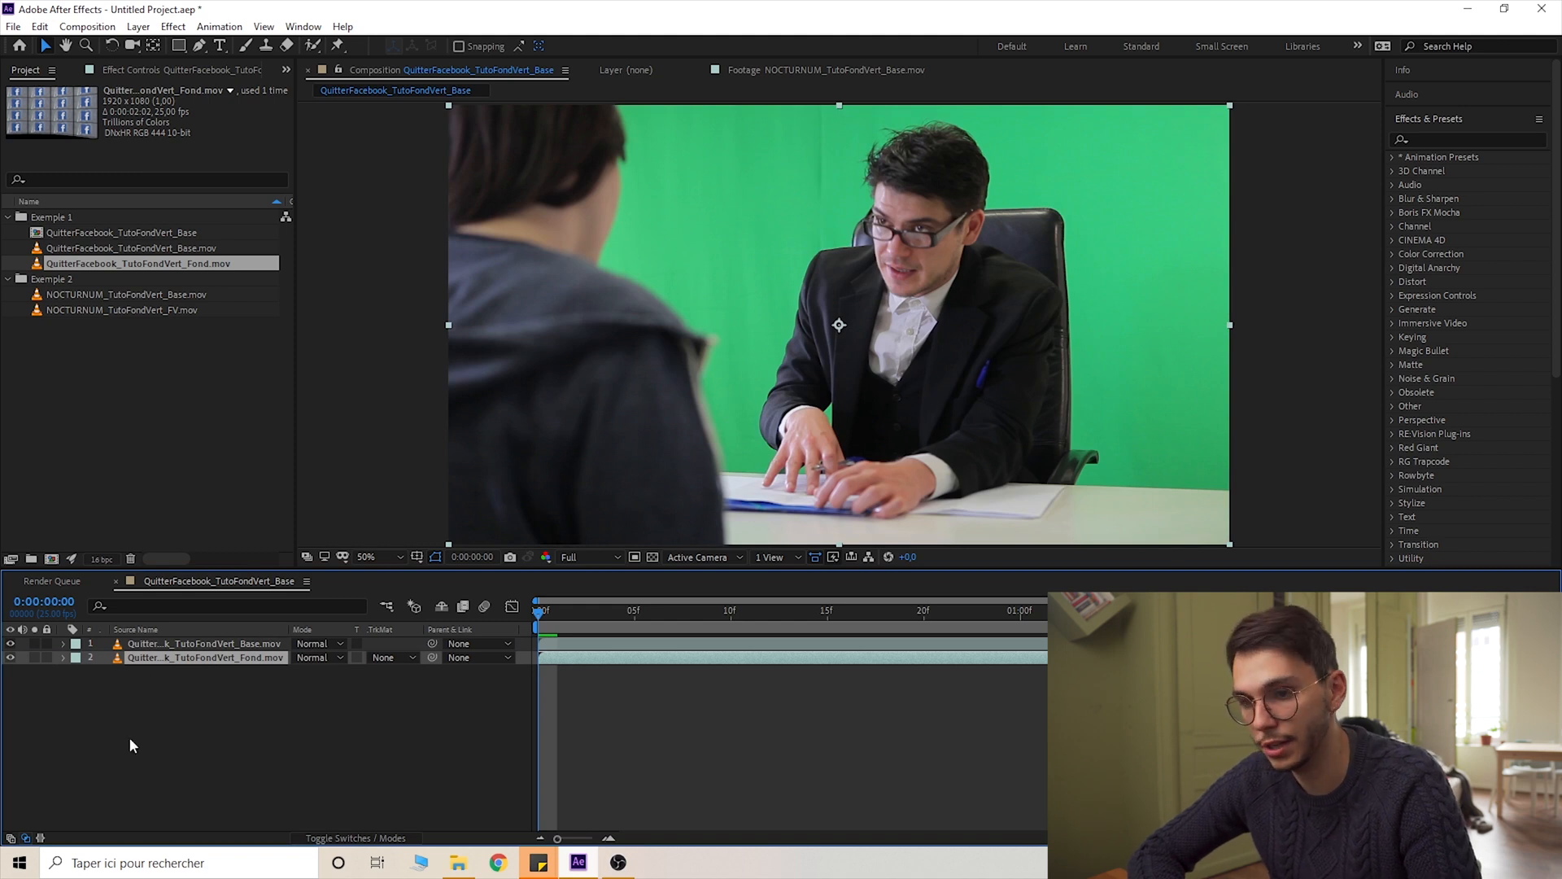
Find the Keylight (1.2) effect, apply it to the Base.mov layer, and show its effect controls
{"action": "left_click", "coordinate": [150, 644]}
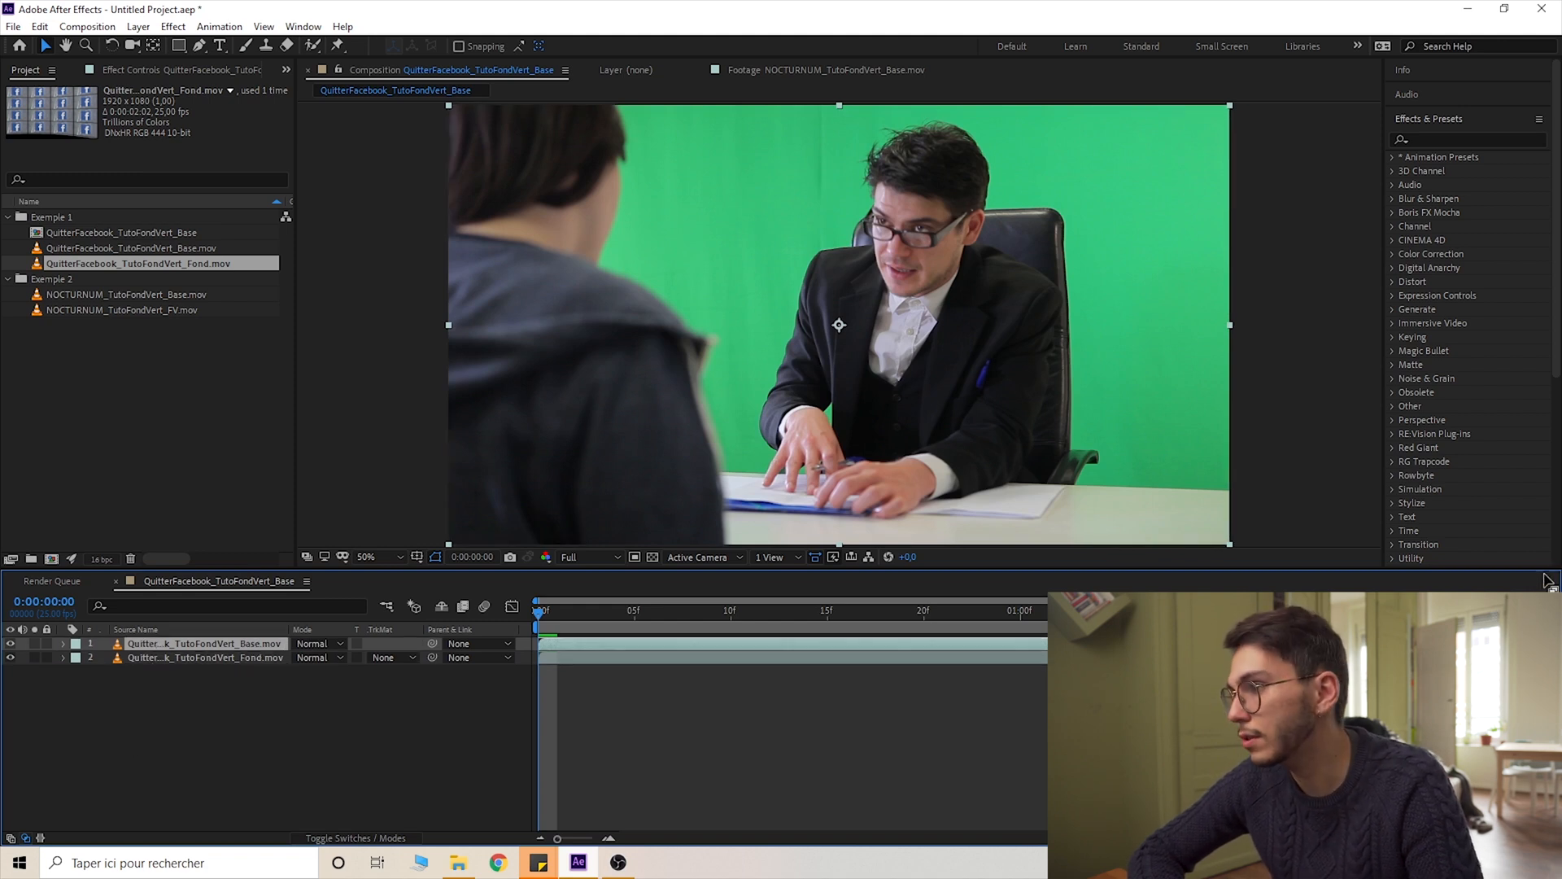
{"action": "left_click", "coordinate": [1434, 134]}
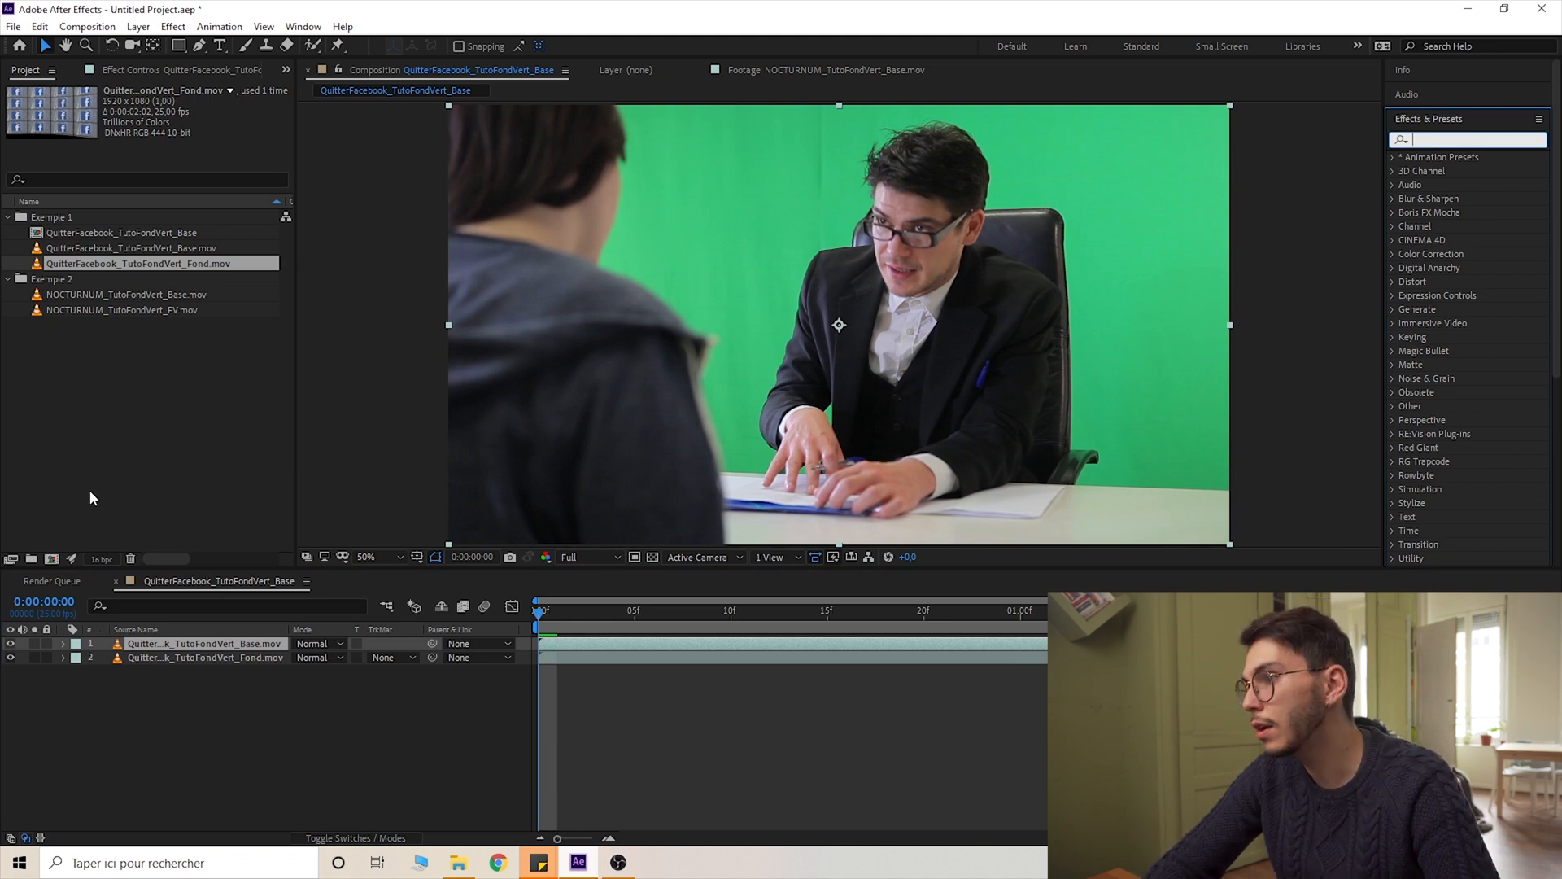
{"action": "type", "text": "ke"}
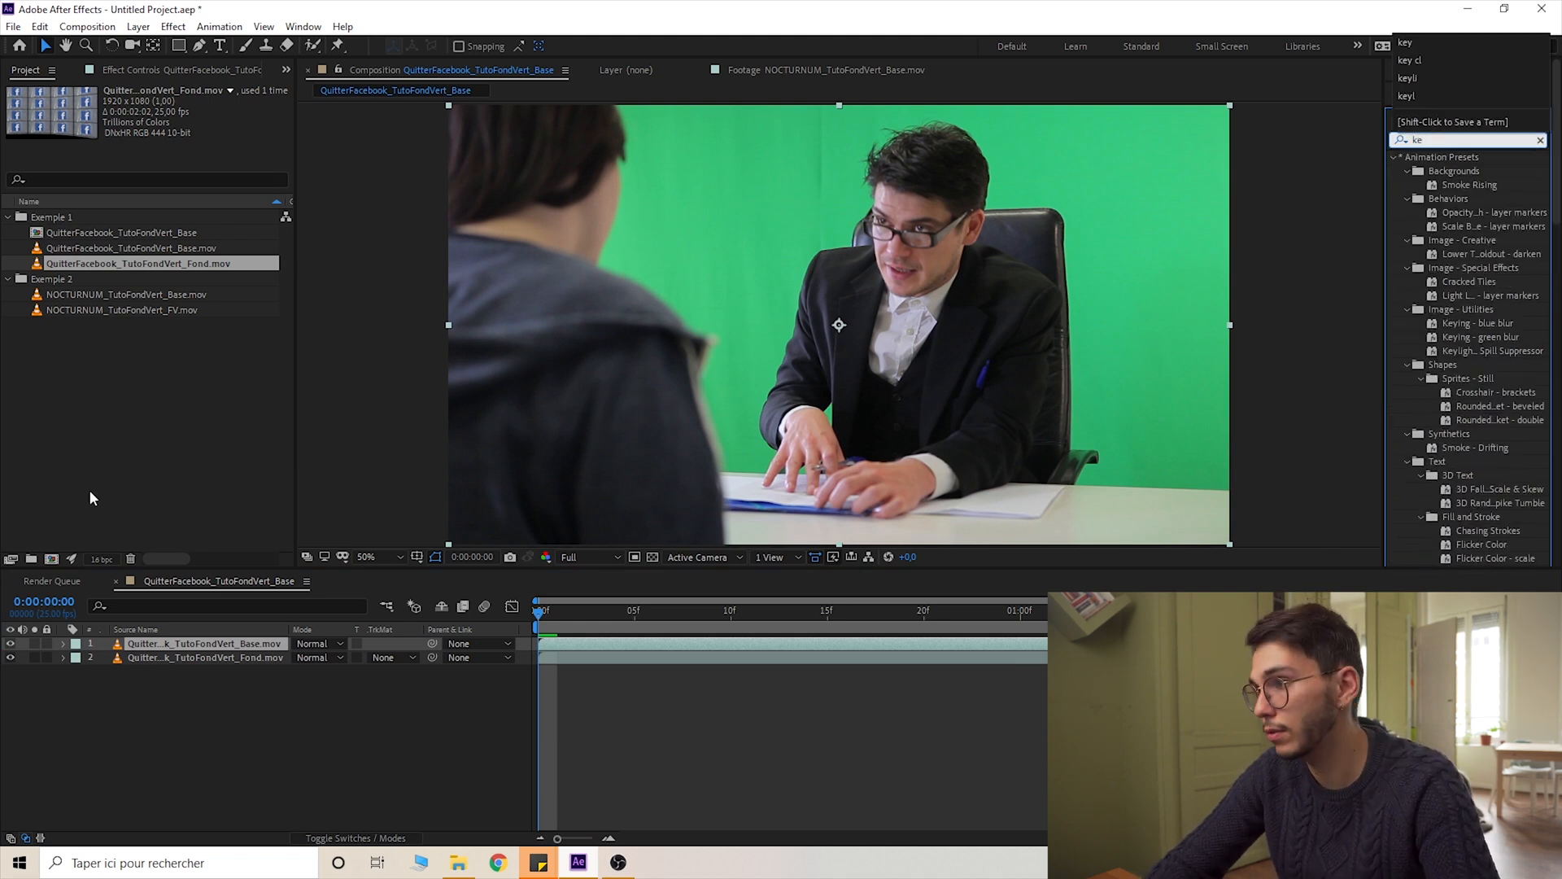
{"action": "type", "text": "ylight"}
{"action": "left_click_drag", "start_coordinate": [1463, 213], "coordinate": [232, 647]}
{"action": "left_click", "coordinate": [216, 650]}
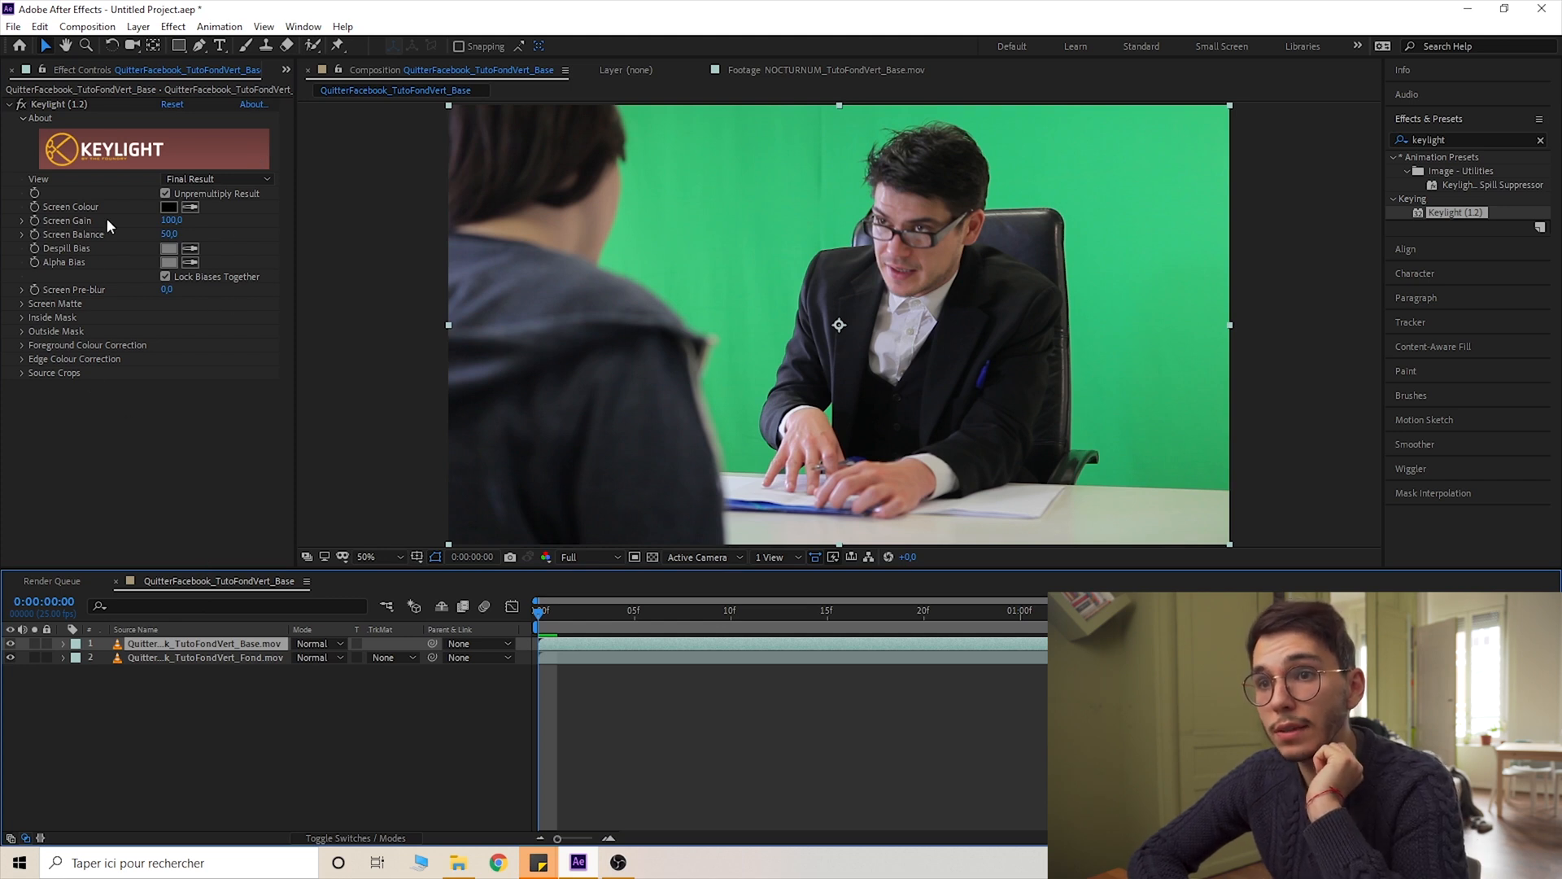
{"action": "left_click", "coordinate": [39, 72]}
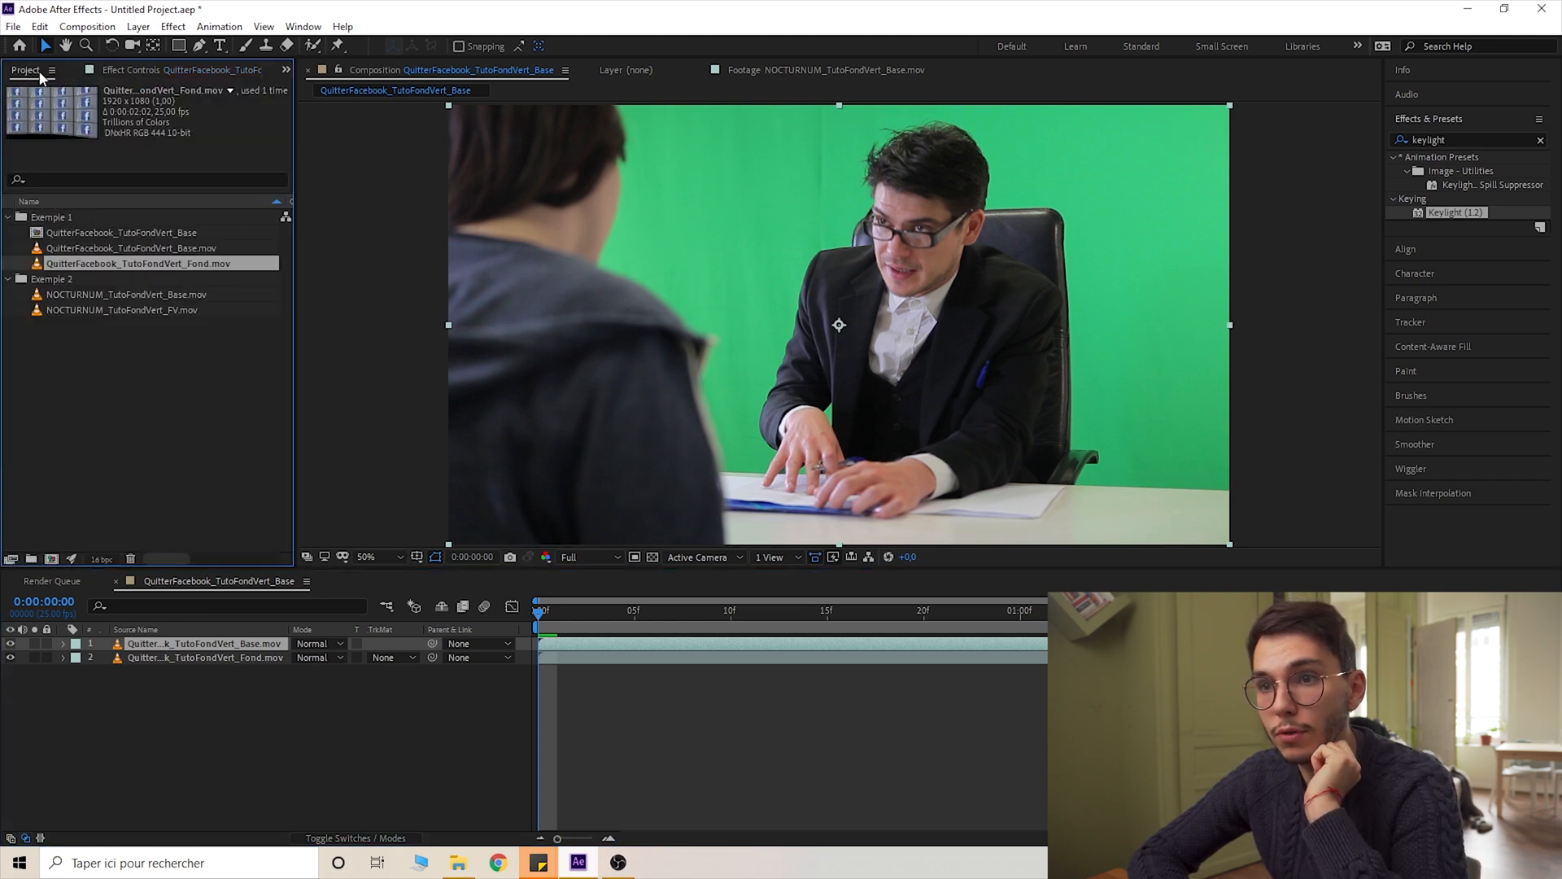
{"action": "left_click", "coordinate": [123, 71]}
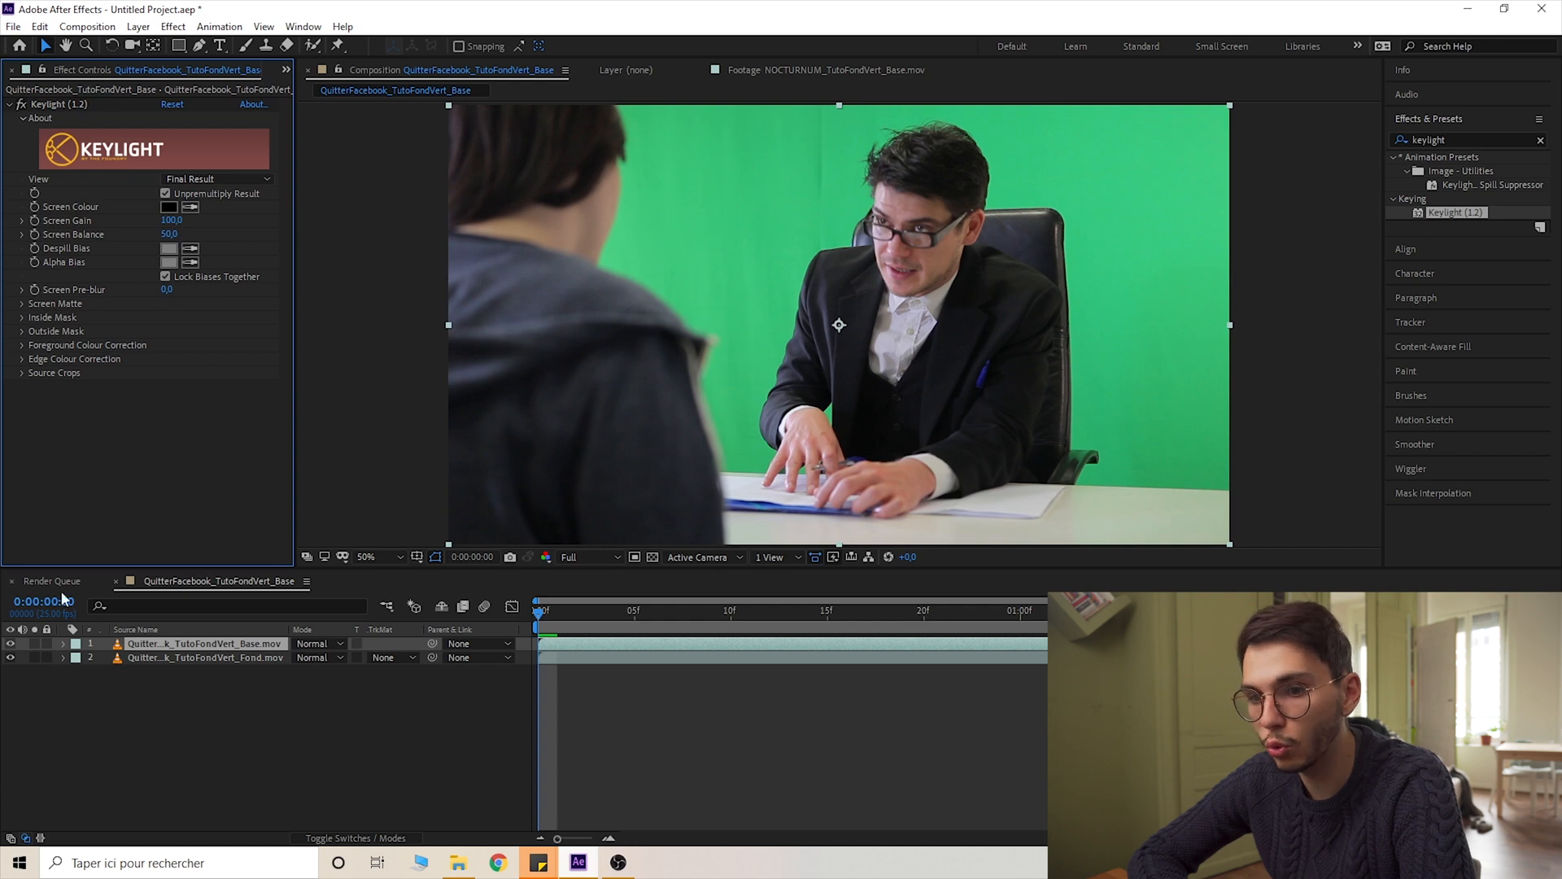
Hide the Fond.mov layer and sample the green backdrop beside the man's head as Keylight's Screen Colour
{"action": "left_click", "coordinate": [12, 657]}
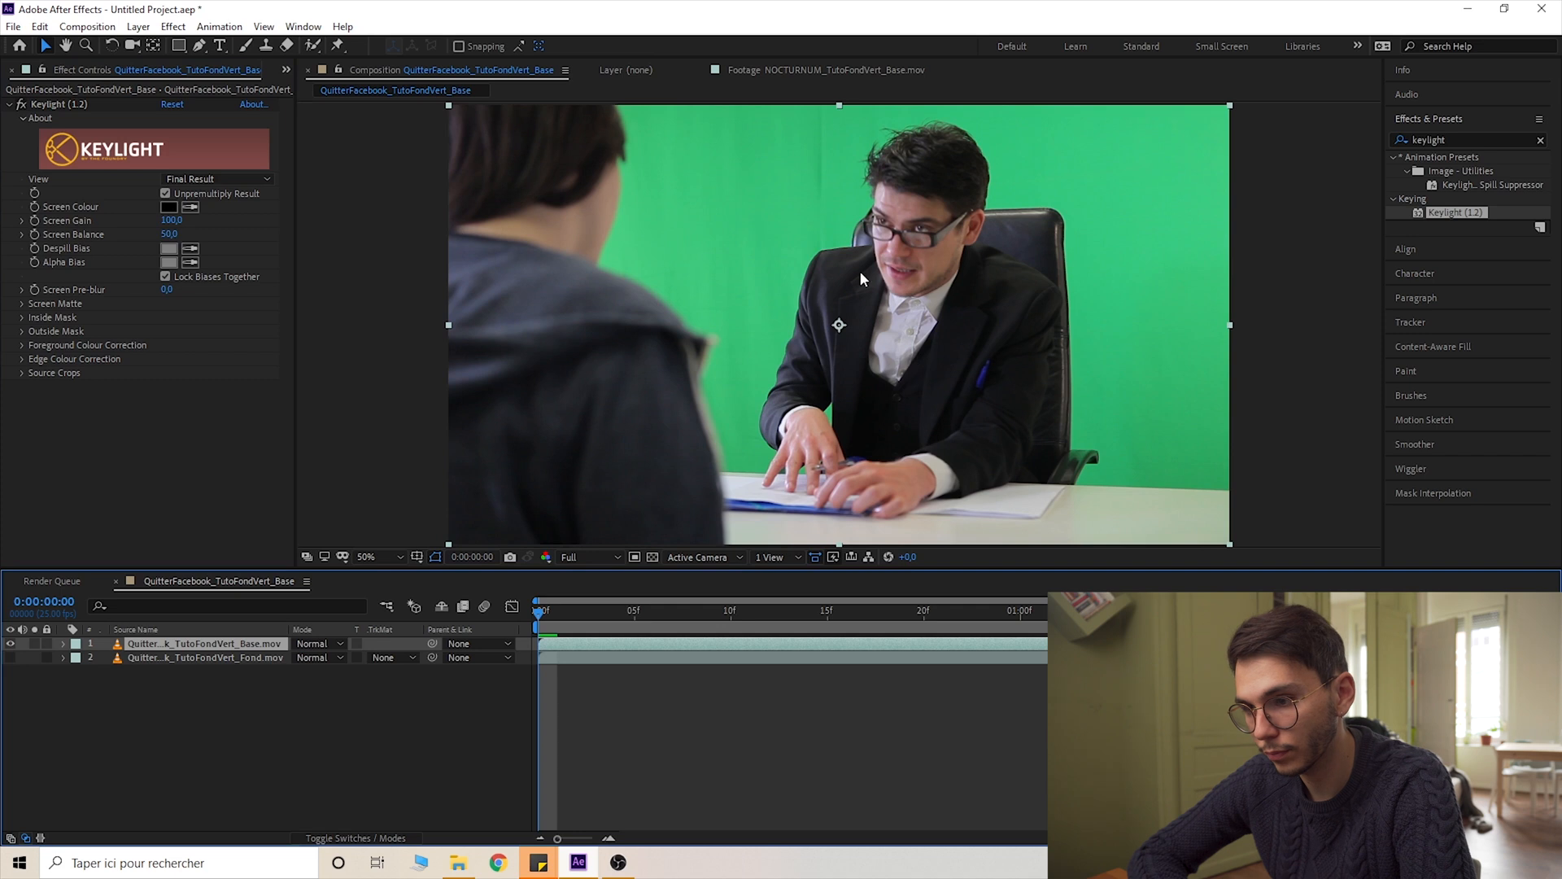
{"action": "left_click", "coordinate": [196, 209]}
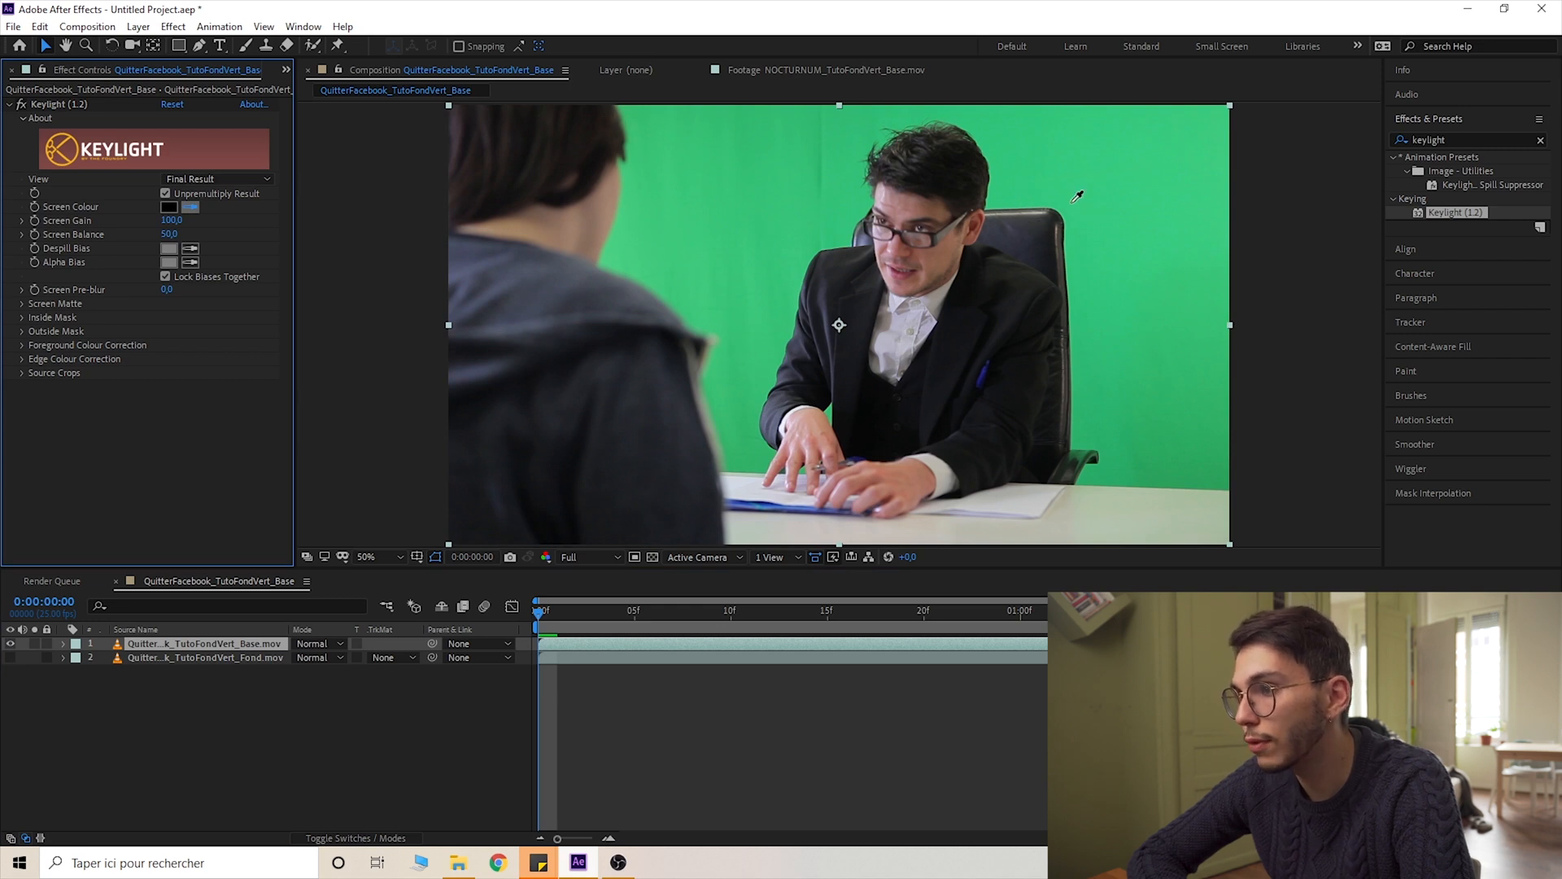
{"action": "left_click", "coordinate": [990, 156]}
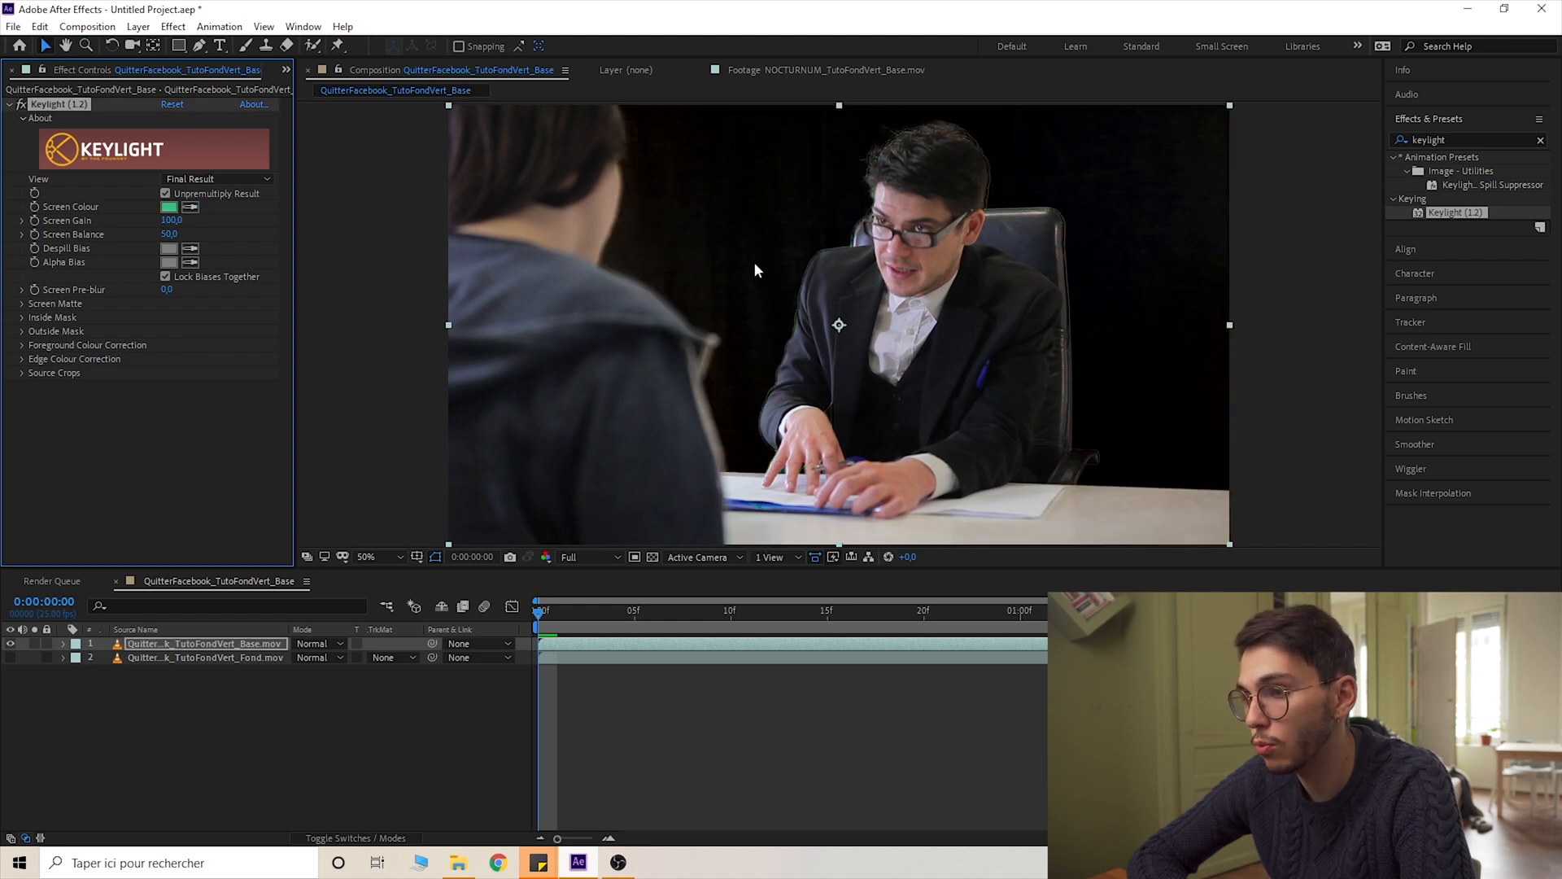
Set Keylight's View to Screen Matte, and inspect the matte around the seated man up close and in playback
{"action": "left_click_drag", "start_coordinate": [843, 349], "coordinate": [767, 427]}
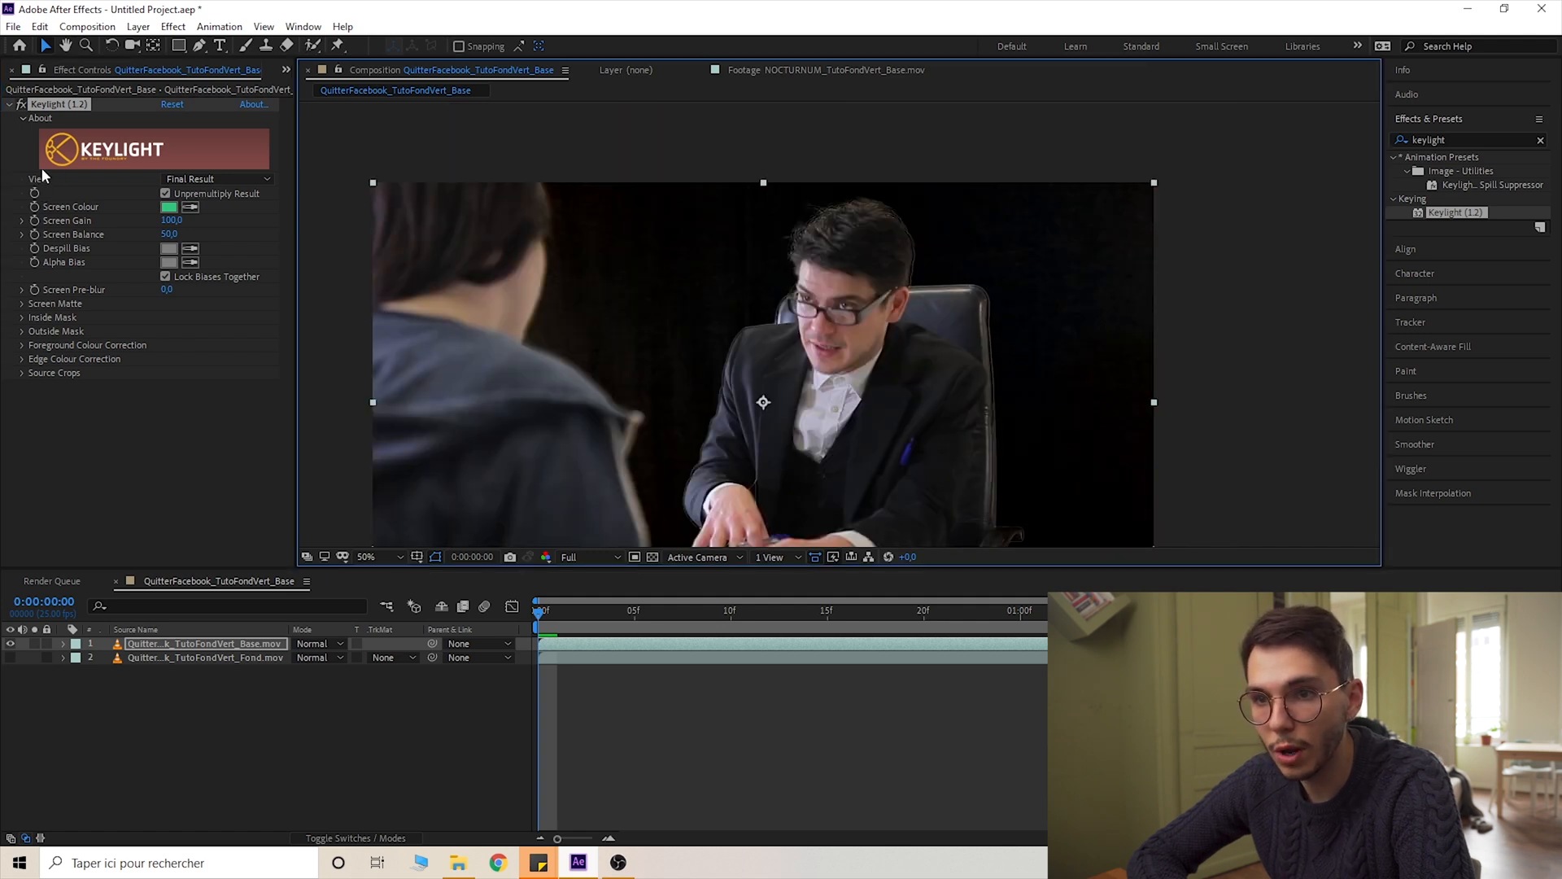
{"action": "left_click", "coordinate": [190, 177]}
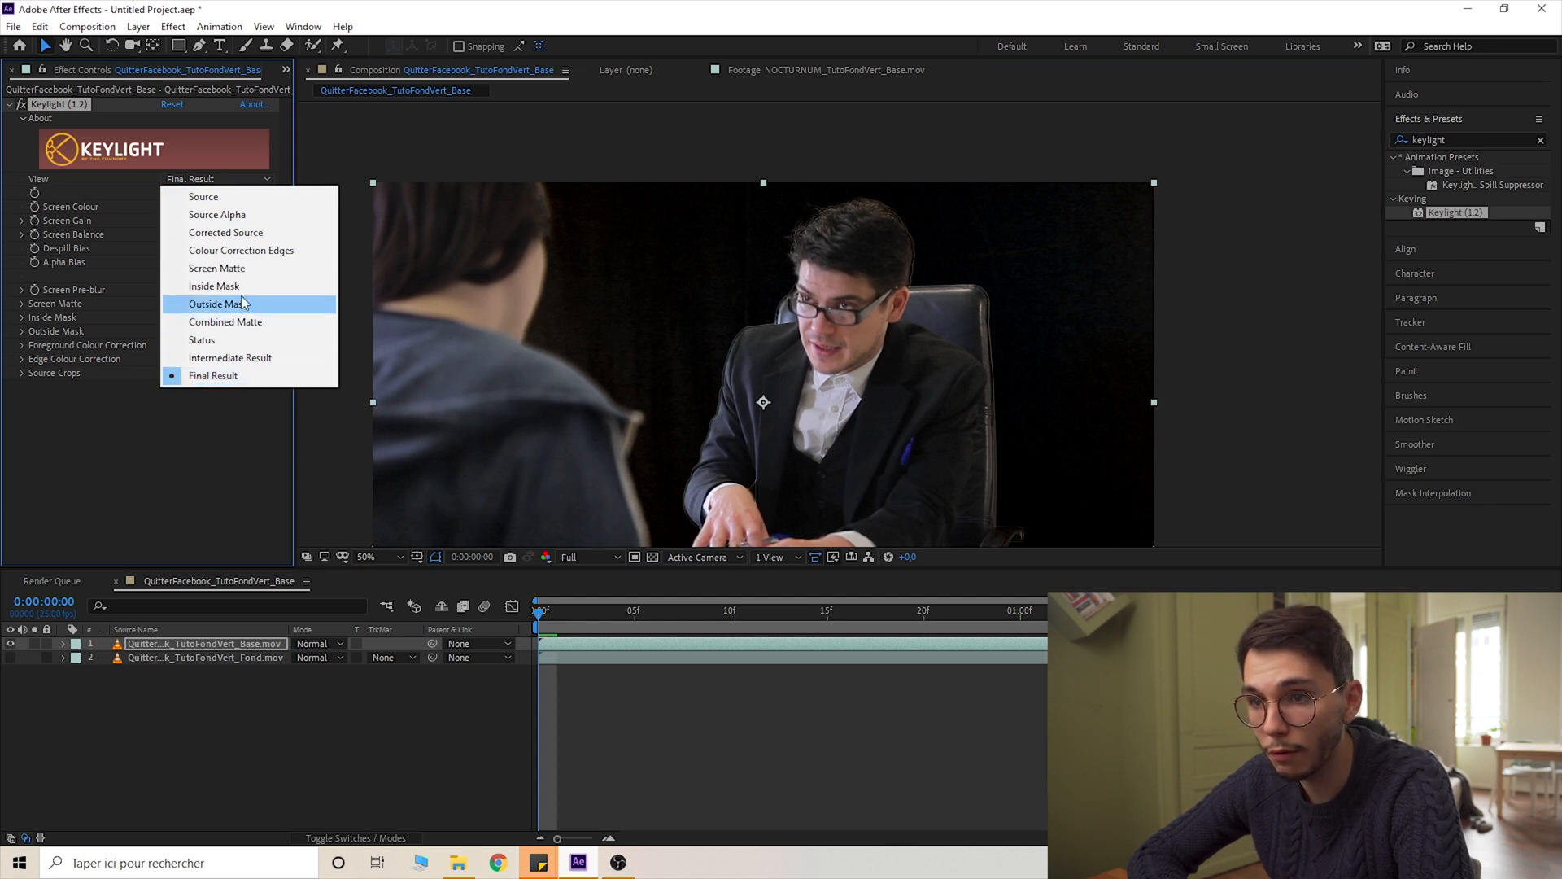
{"action": "left_click", "coordinate": [234, 272]}
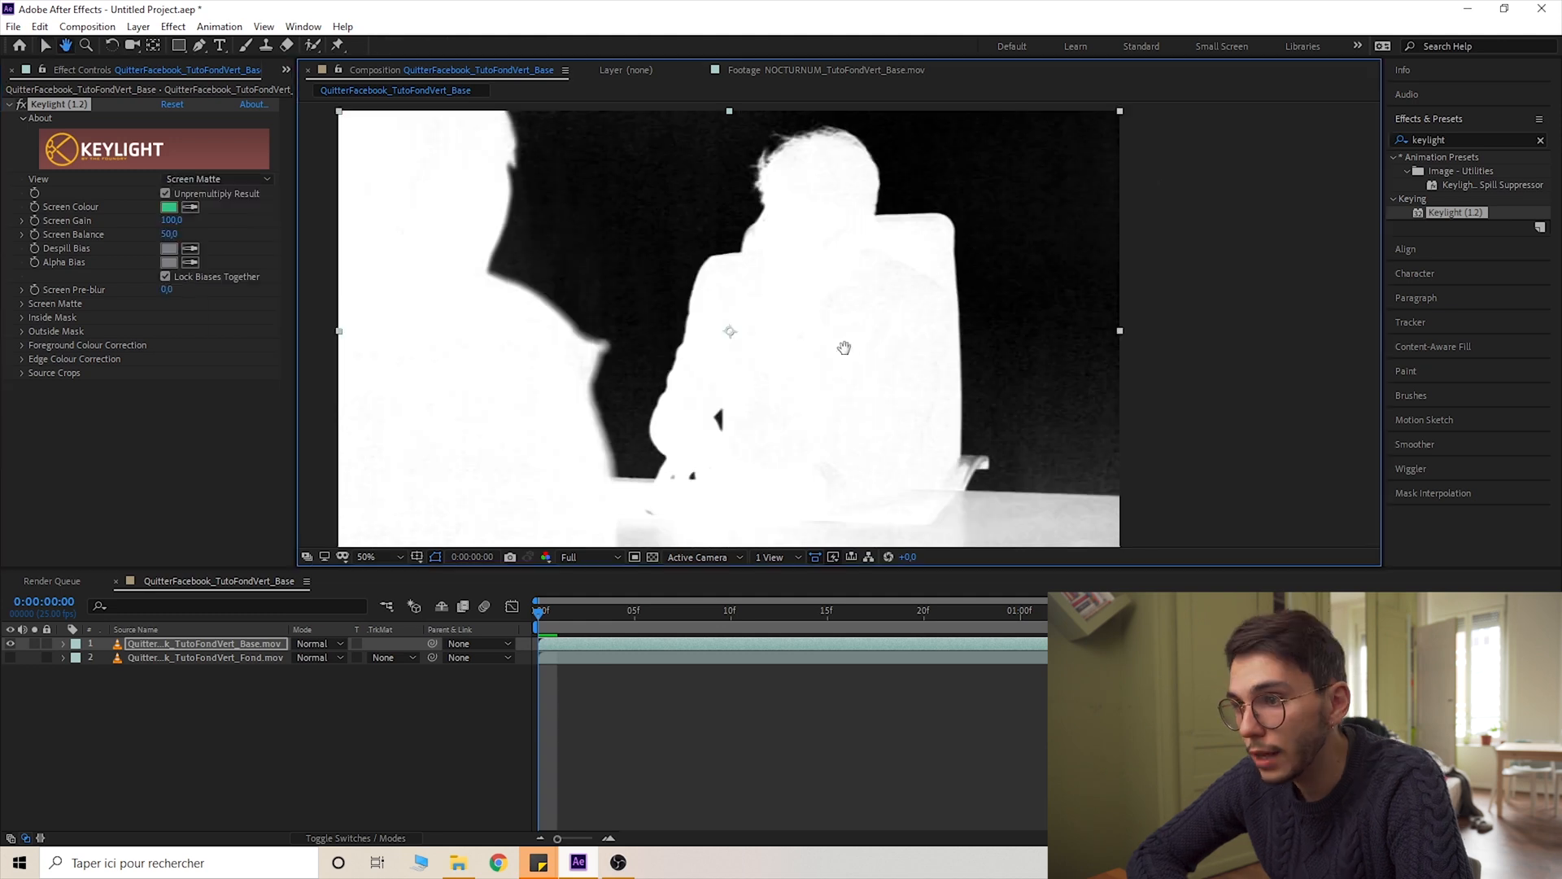
{"action": "scroll", "coordinate": [830, 267], "scroll_direction": "up", "scroll_amount": 4}
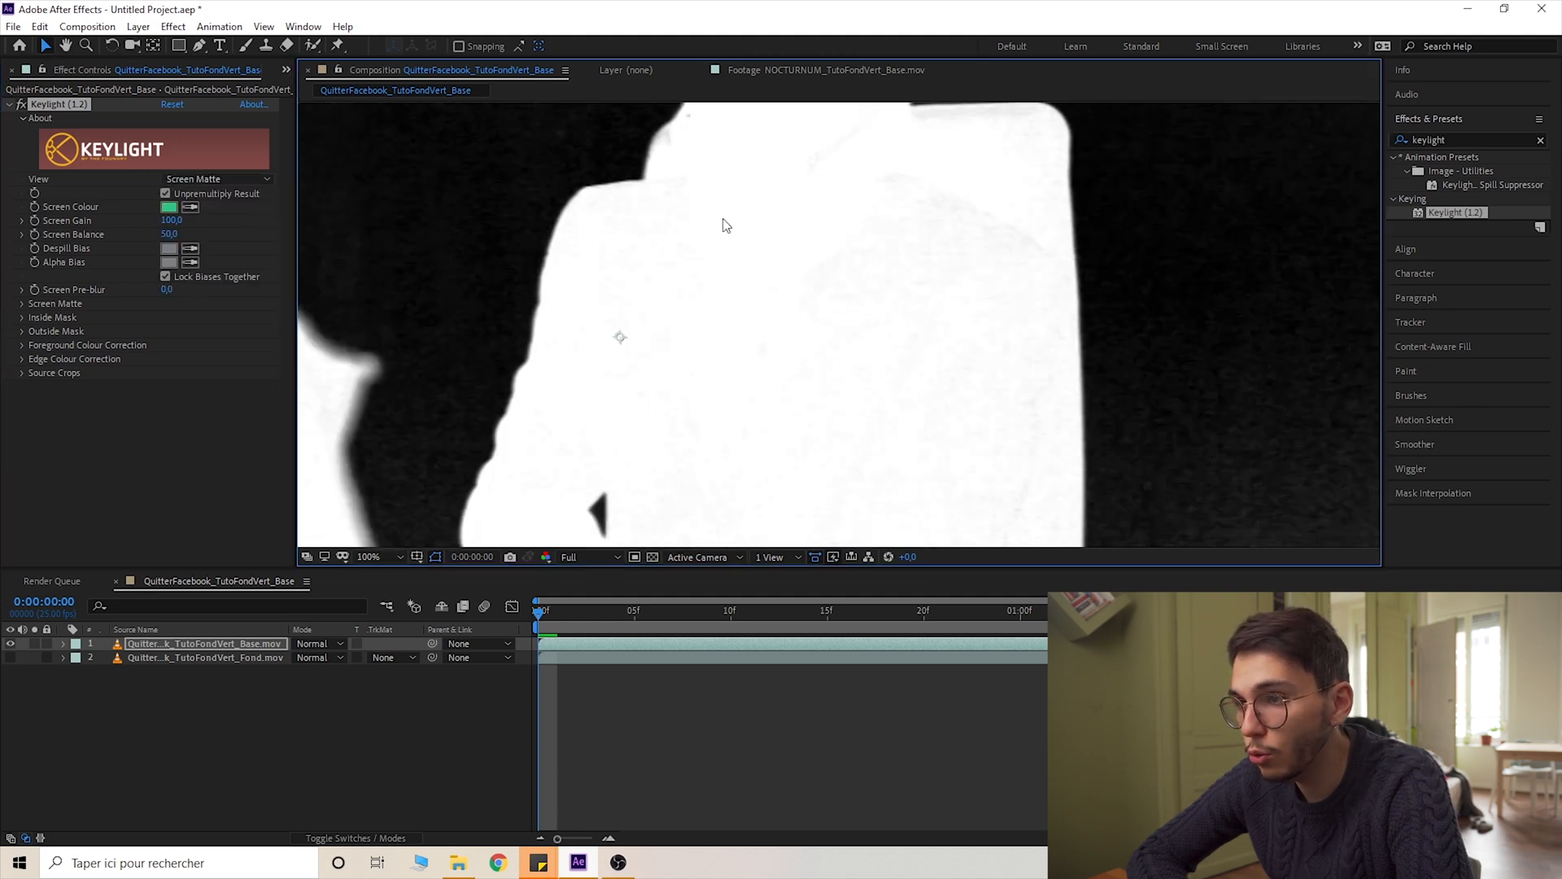
{"action": "scroll", "coordinate": [767, 423], "scroll_direction": "down", "scroll_amount": 2}
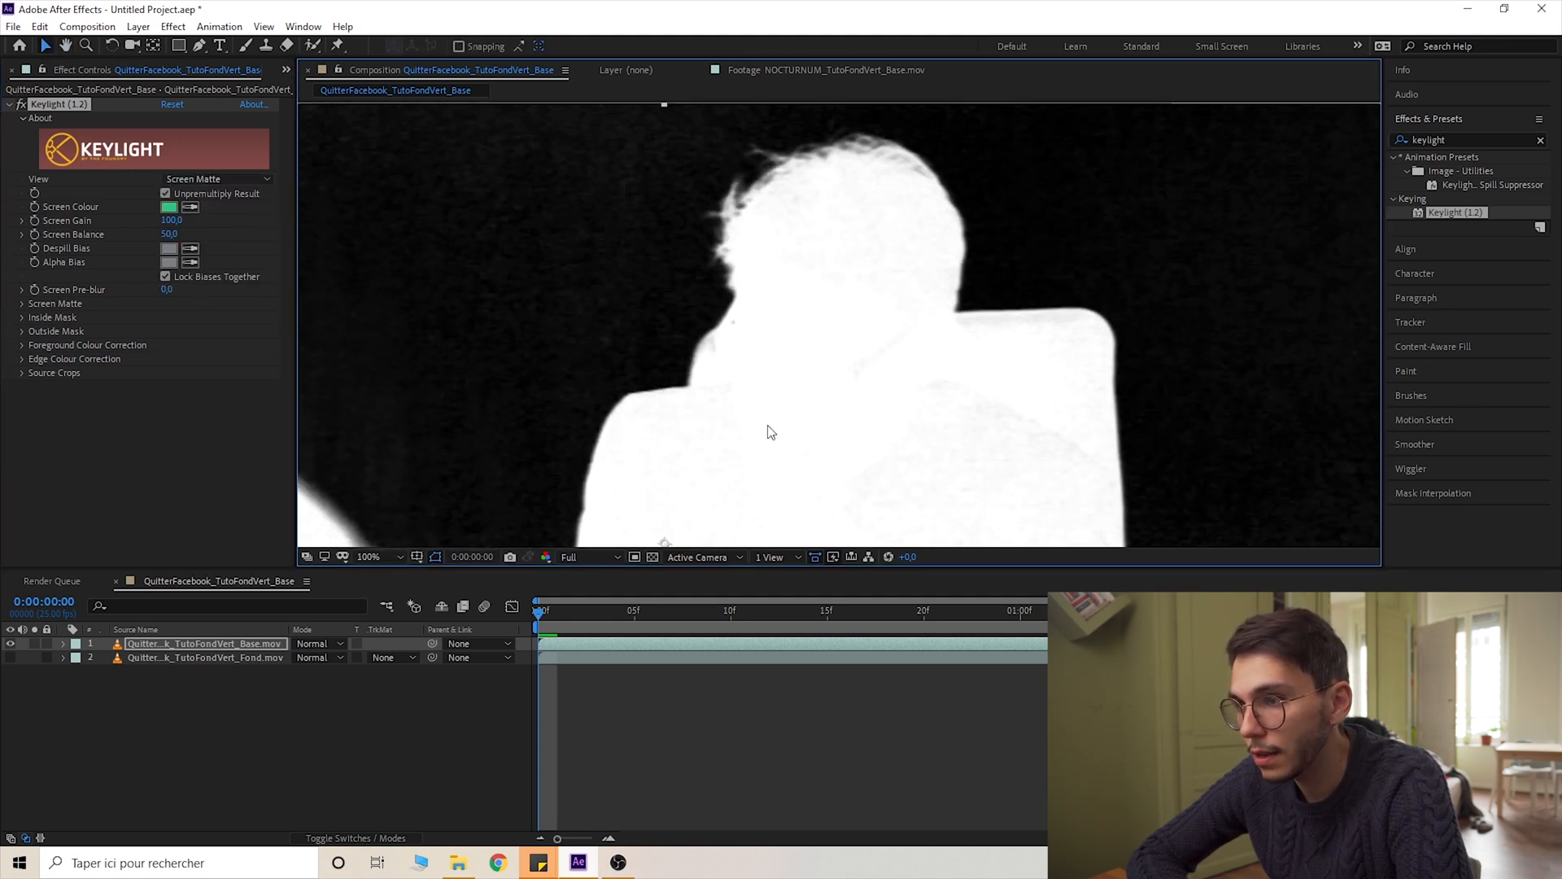
{"action": "left_click_drag", "start_coordinate": [1086, 446], "coordinate": [872, 373]}
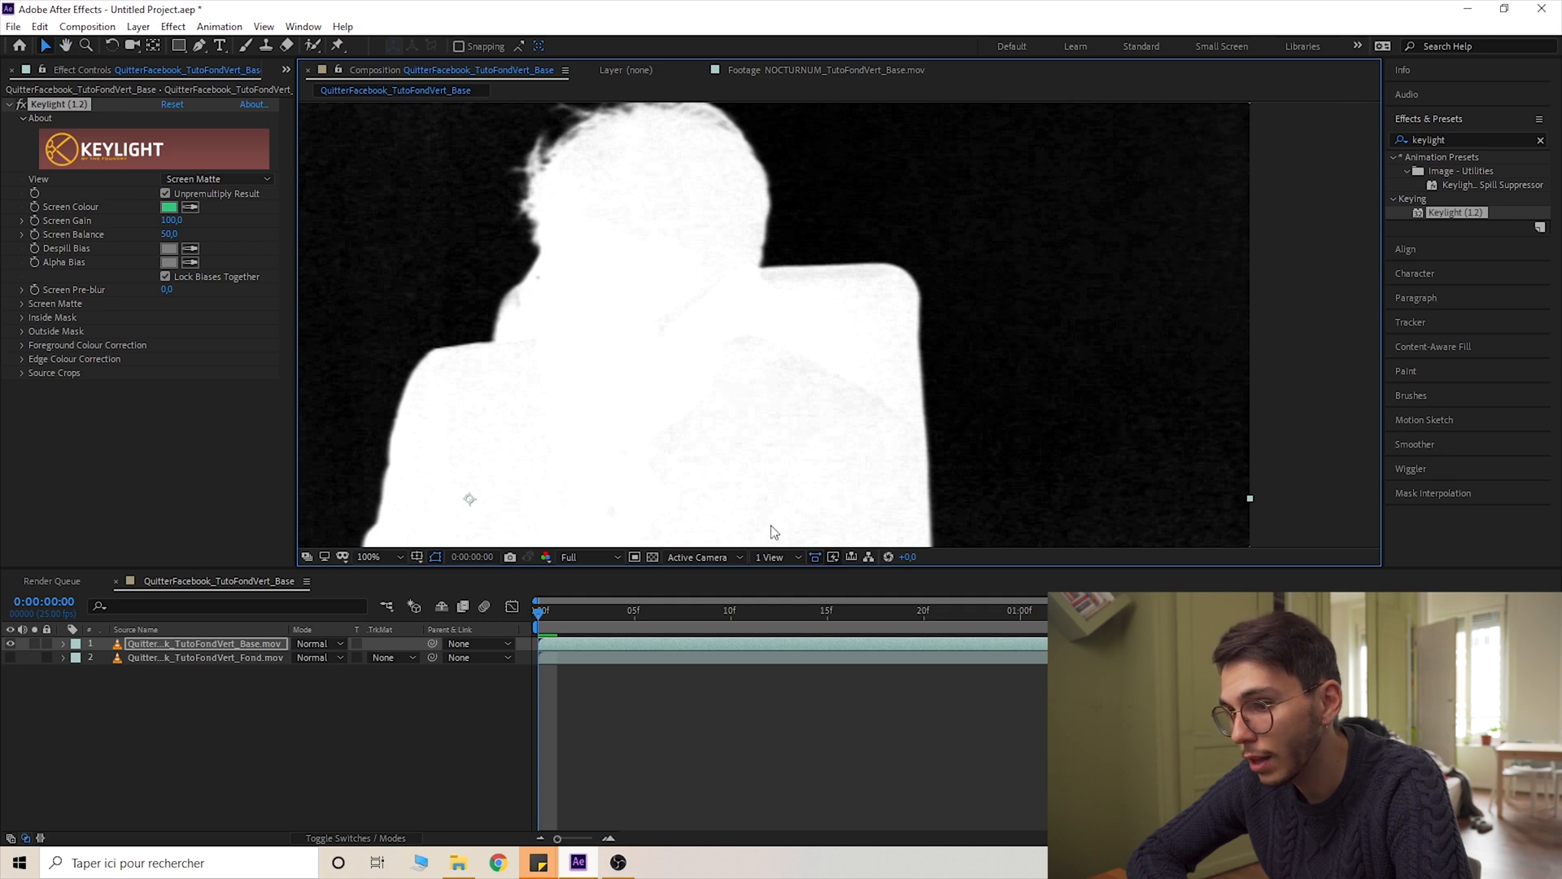
{"action": "key", "text": "space"}
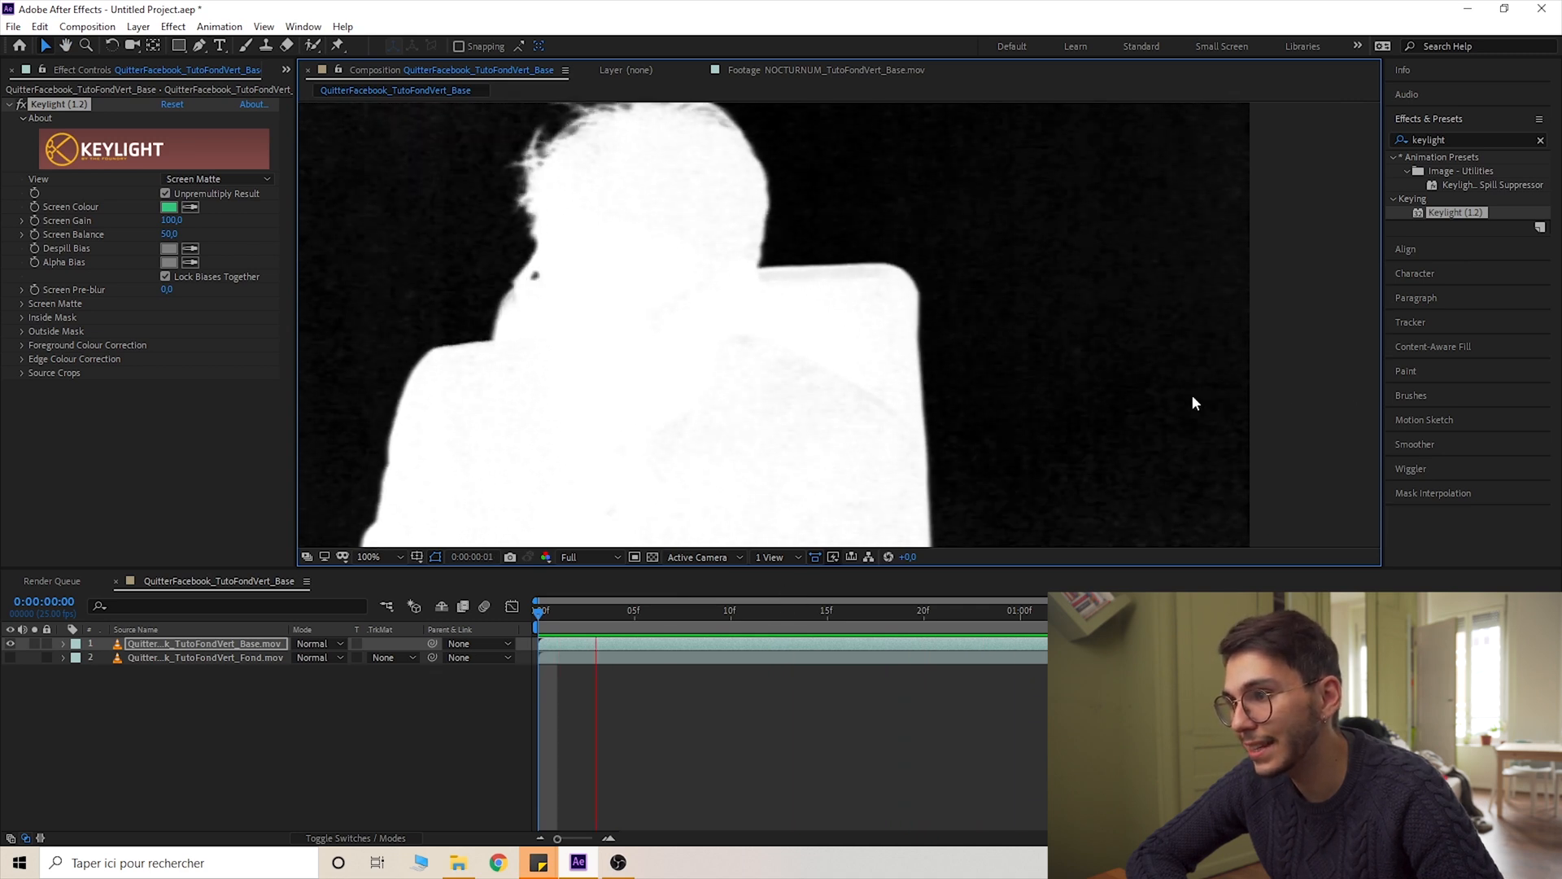
{"action": "key", "text": "space"}
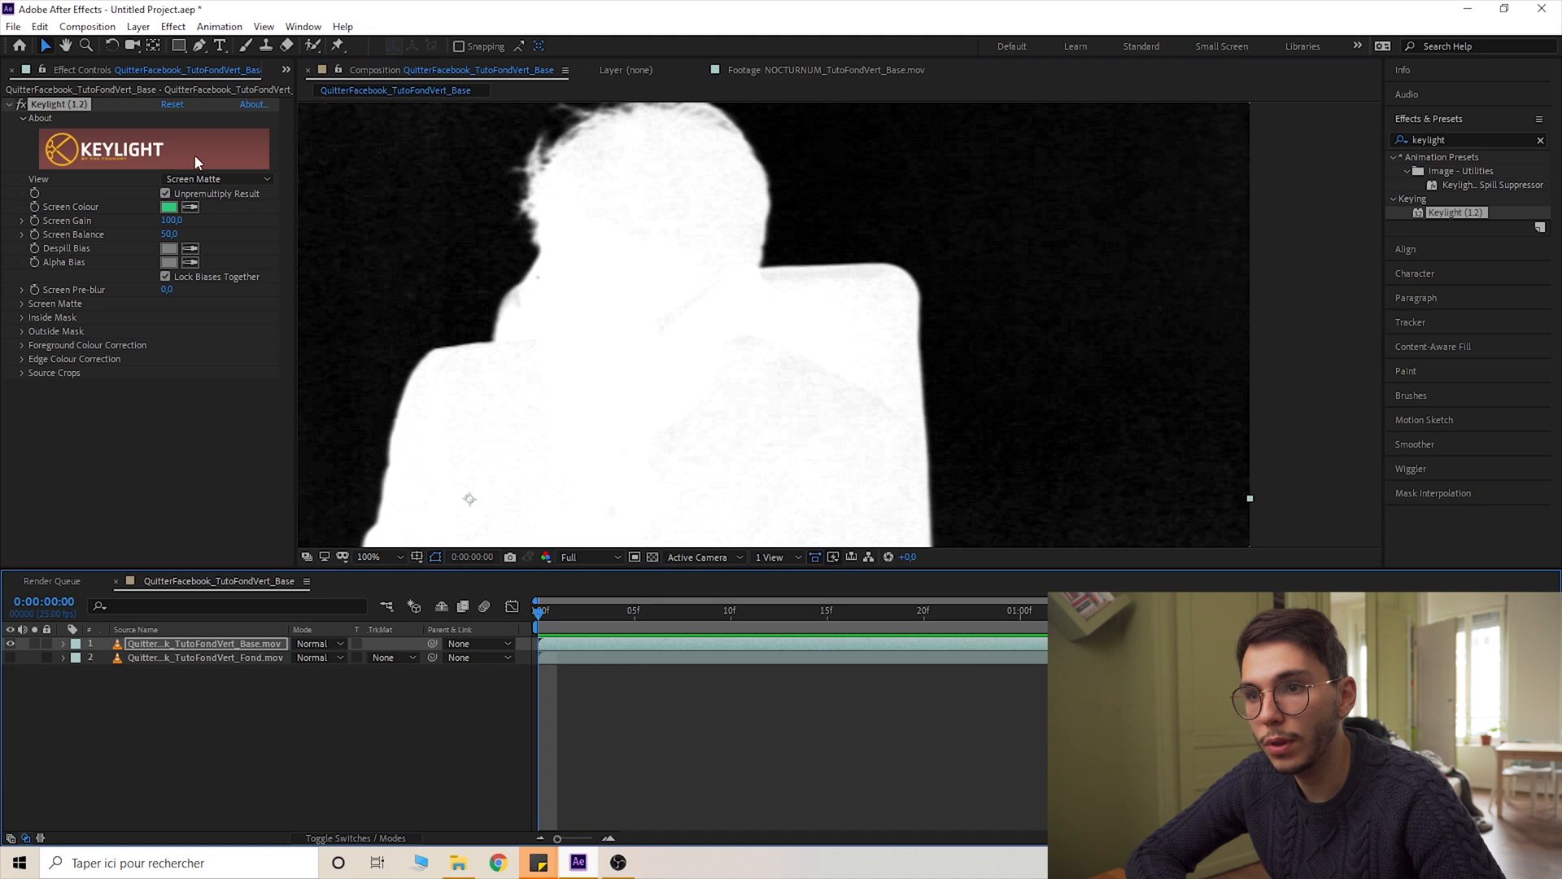
Set the Screen Matte's Clip Black to 10 and Clip White to 79, and preview the cleaned matte in playback
{"action": "left_click", "coordinate": [21, 303]}
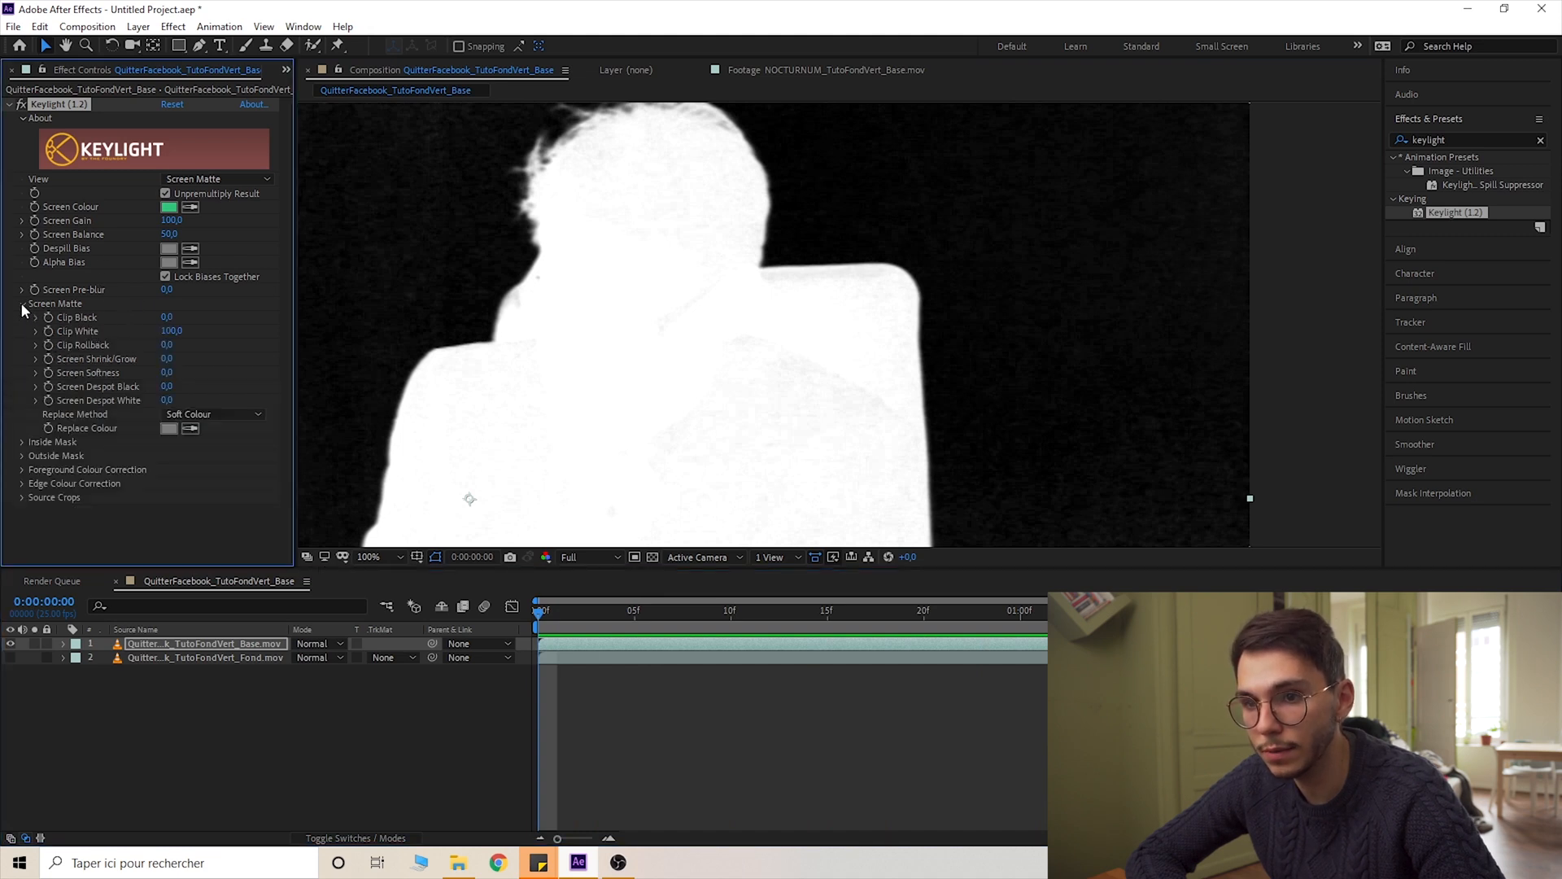
{"action": "left_click_drag", "start_coordinate": [614, 241], "coordinate": [748, 276]}
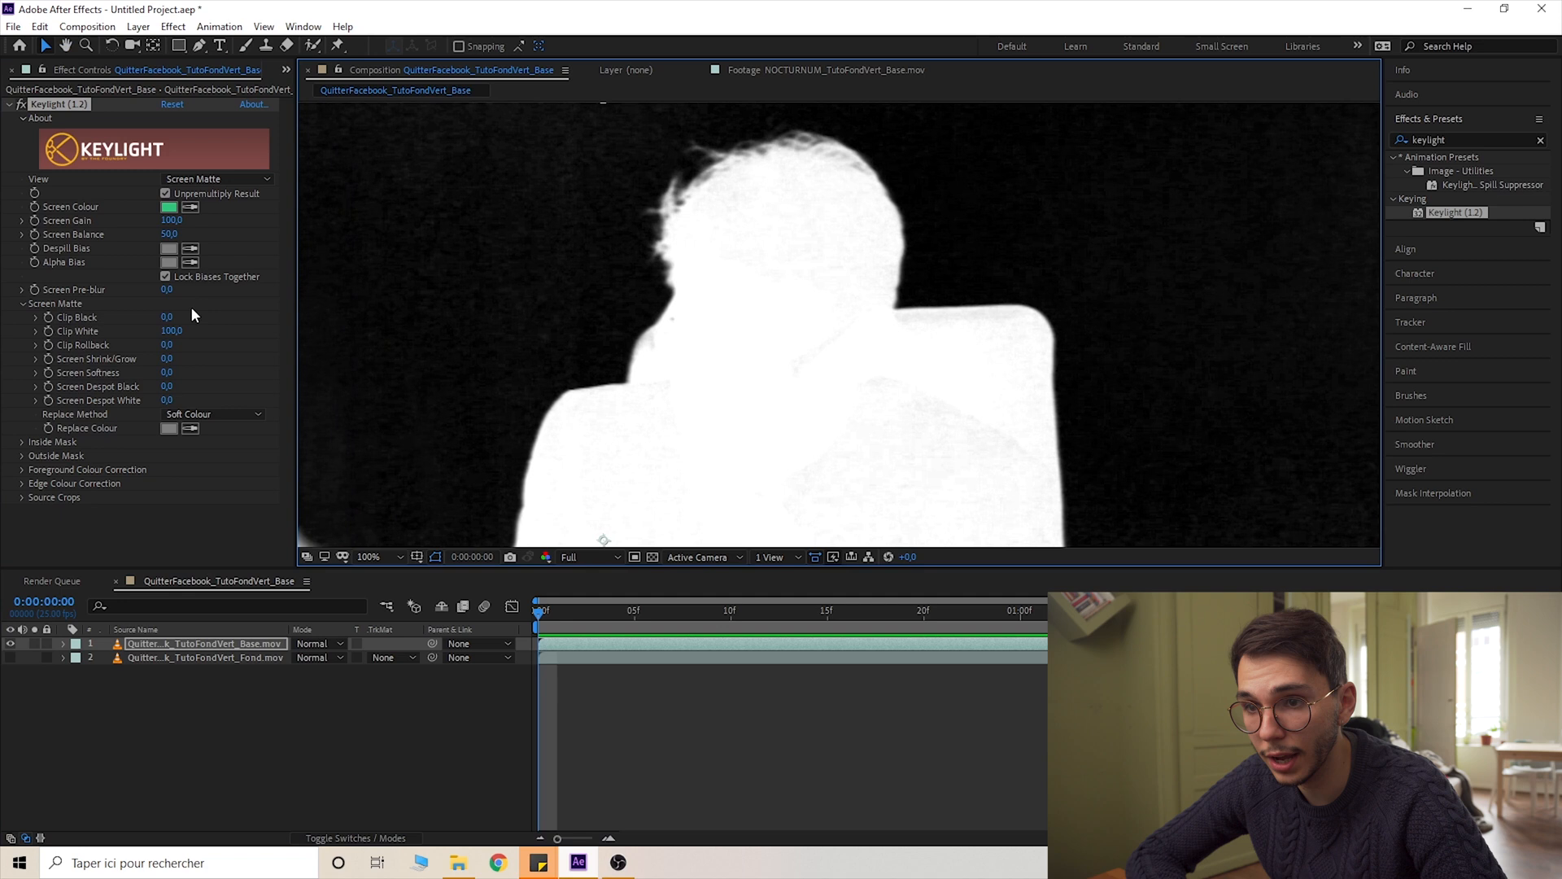
{"action": "left_click_drag", "start_coordinate": [167, 316], "coordinate": [173, 309]}
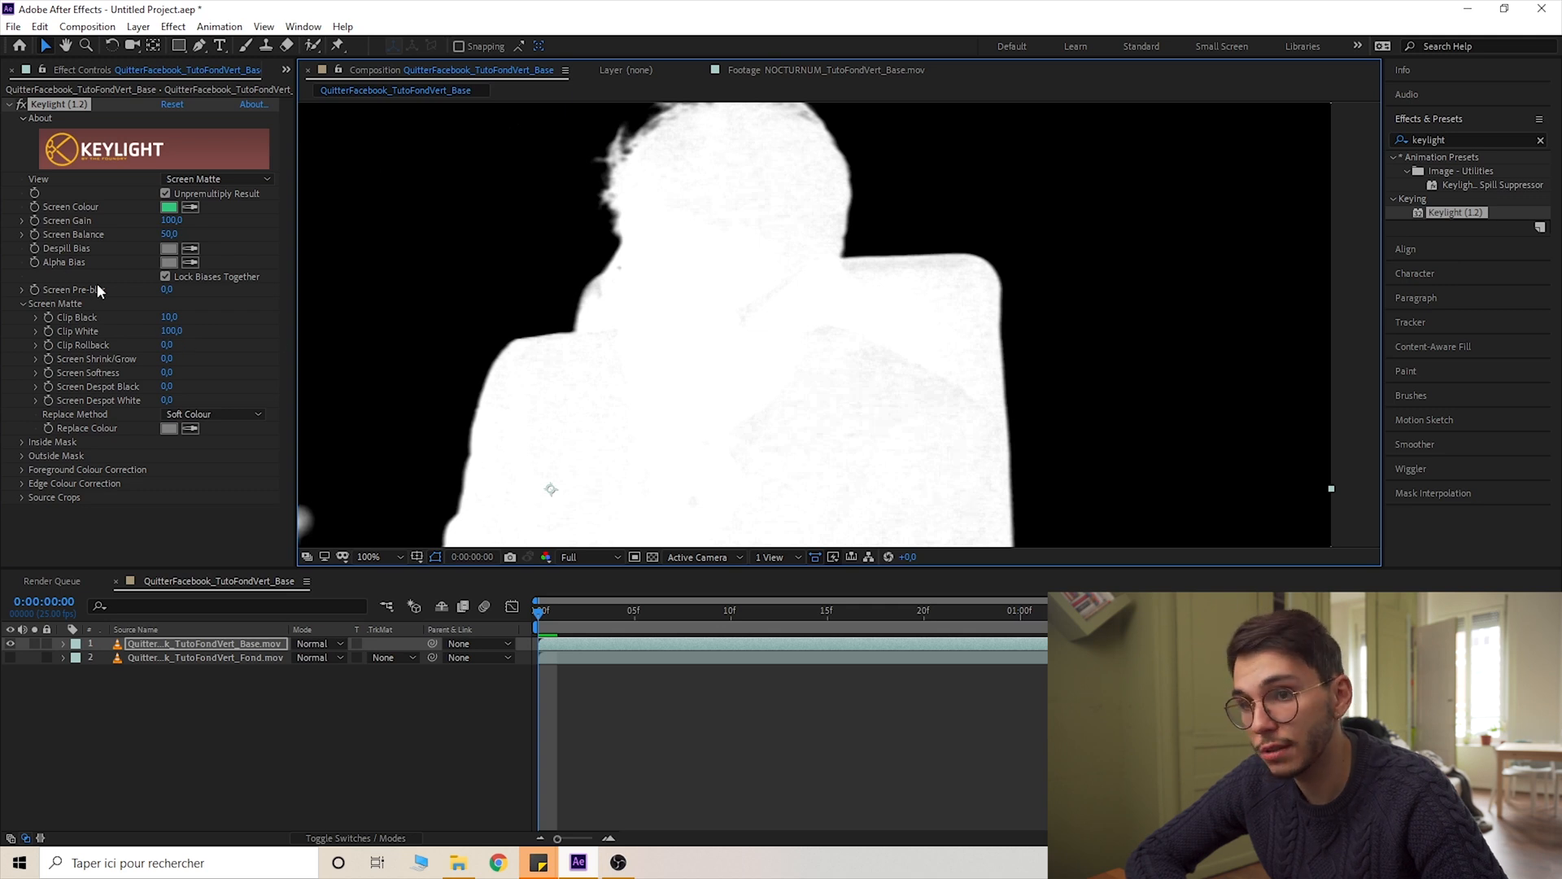
{"action": "left_click_drag", "start_coordinate": [171, 337], "coordinate": [157, 328]}
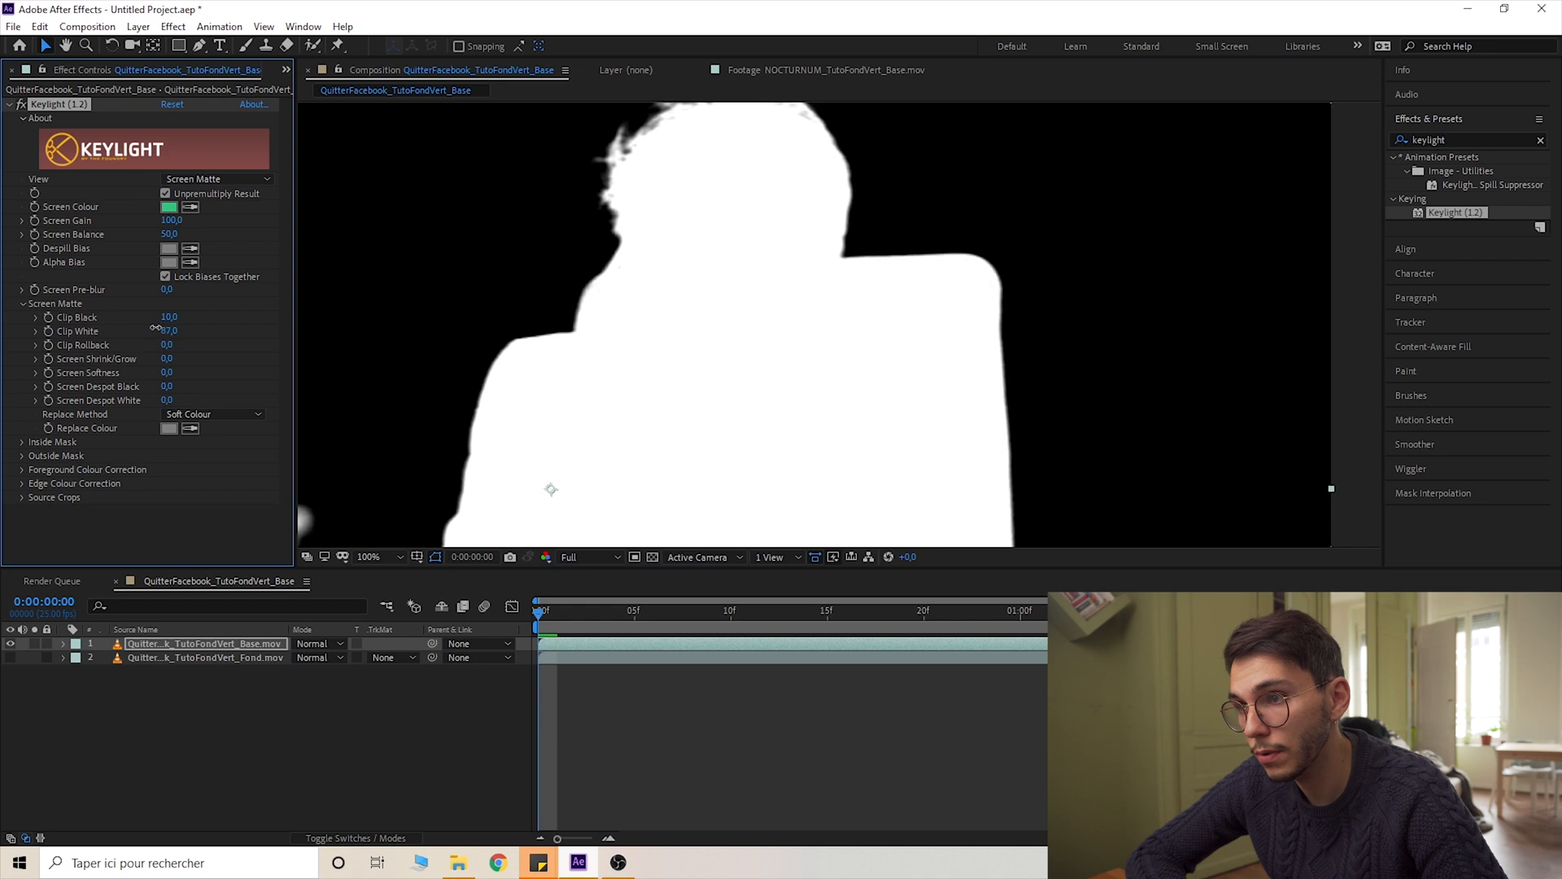
{"action": "left_click_drag", "start_coordinate": [667, 218], "coordinate": [659, 306]}
{"action": "left_click_drag", "start_coordinate": [177, 332], "coordinate": [165, 319]}
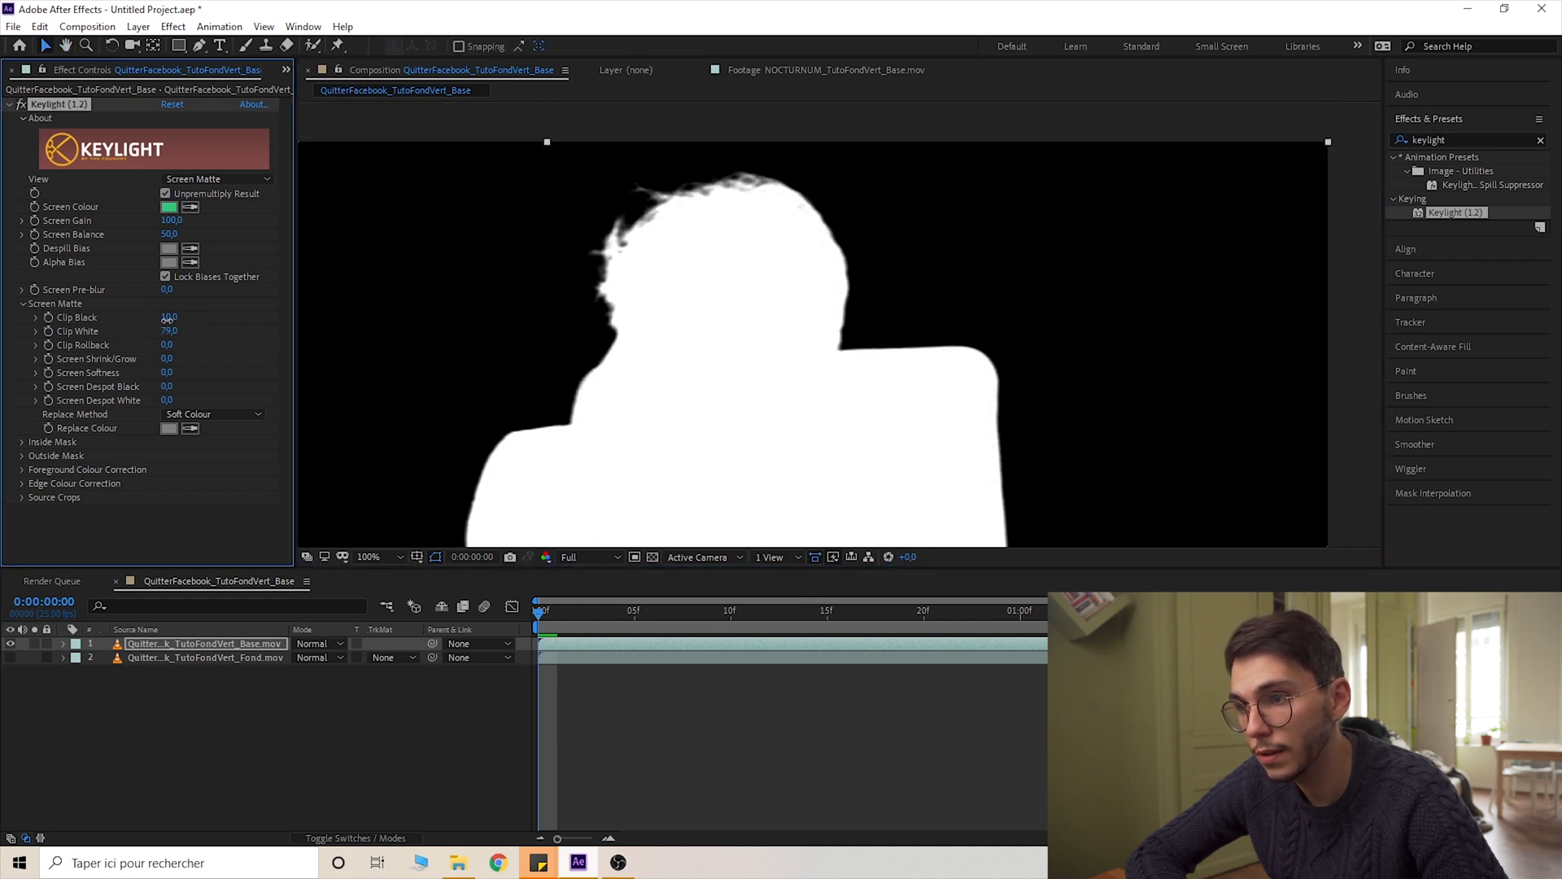
{"action": "left_click_drag", "start_coordinate": [796, 298], "coordinate": [861, 296]}
{"action": "key", "text": "space"}
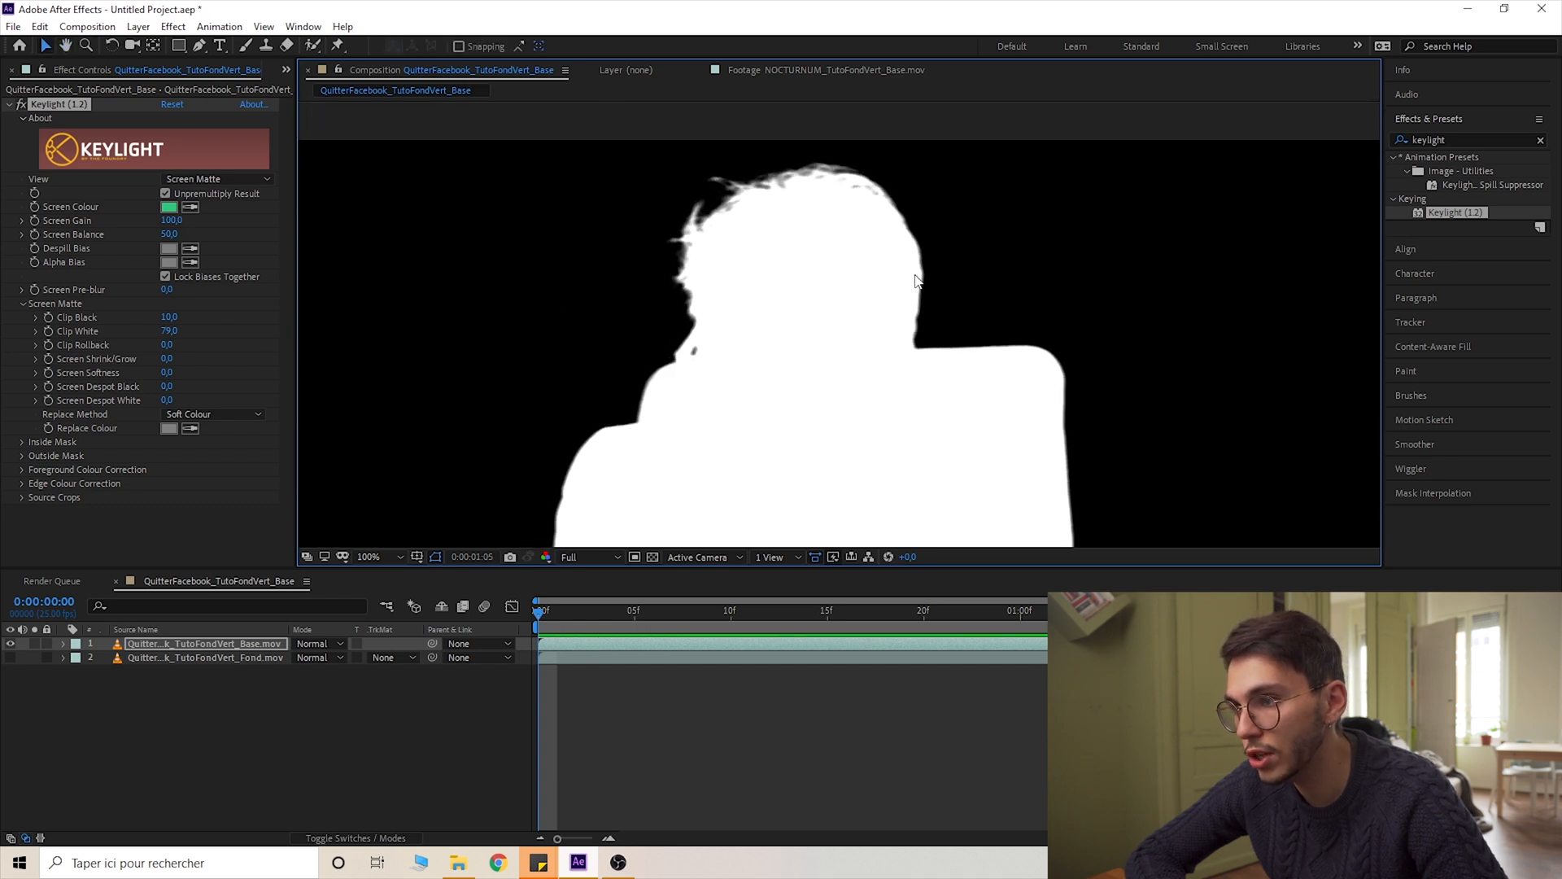
{"action": "key", "text": "space"}
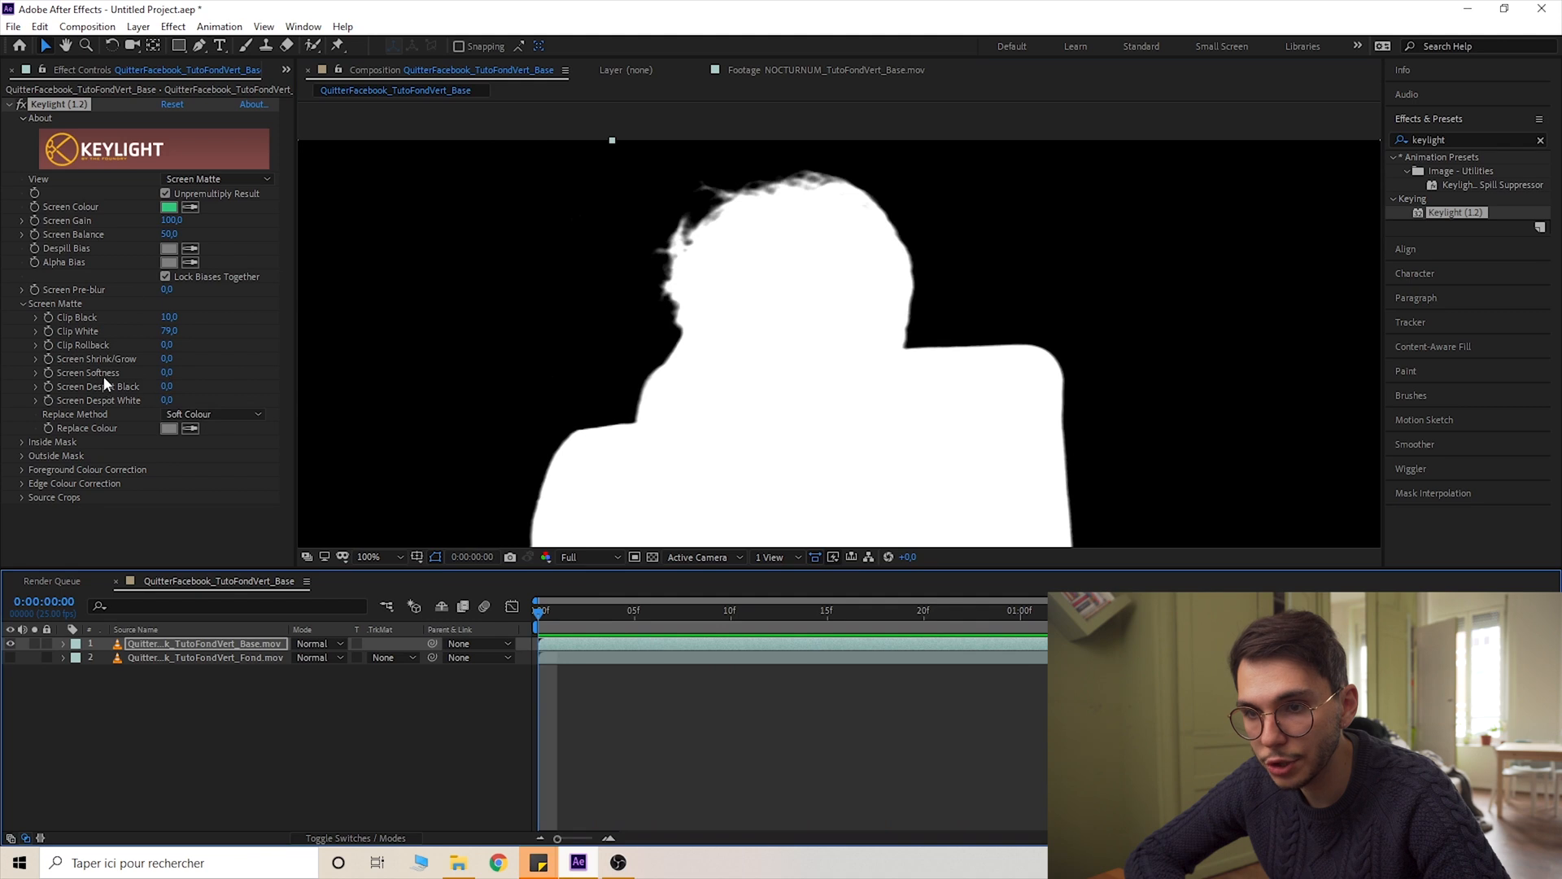
Try a Screen Softness of 4.7 on the matte's edges, and undo it
{"action": "key", "text": "period"}
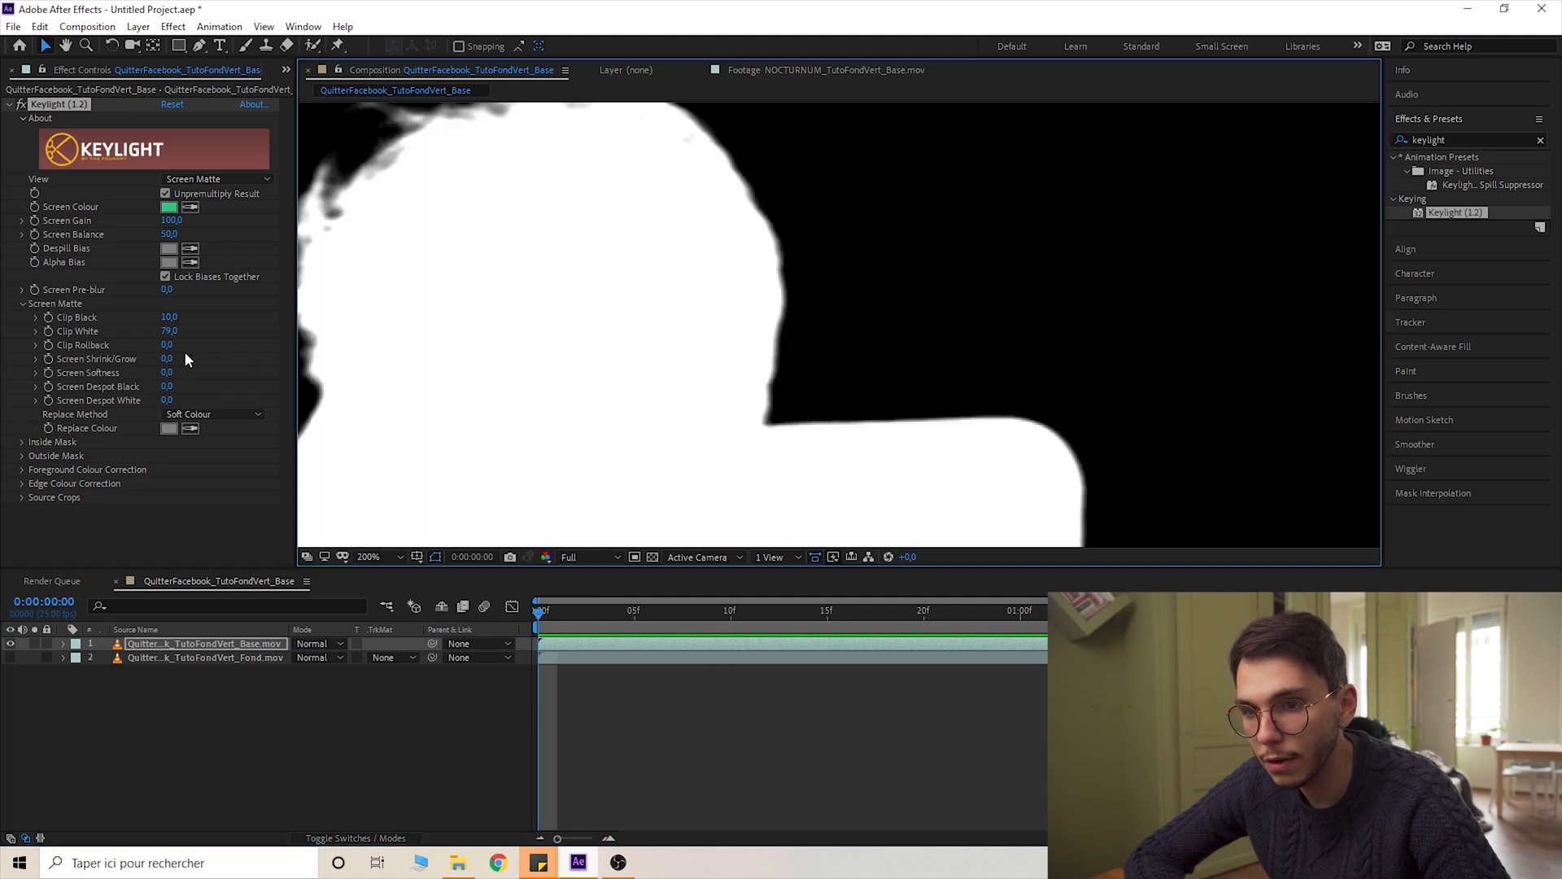
{"action": "left_click_drag", "start_coordinate": [170, 374], "coordinate": [202, 365]}
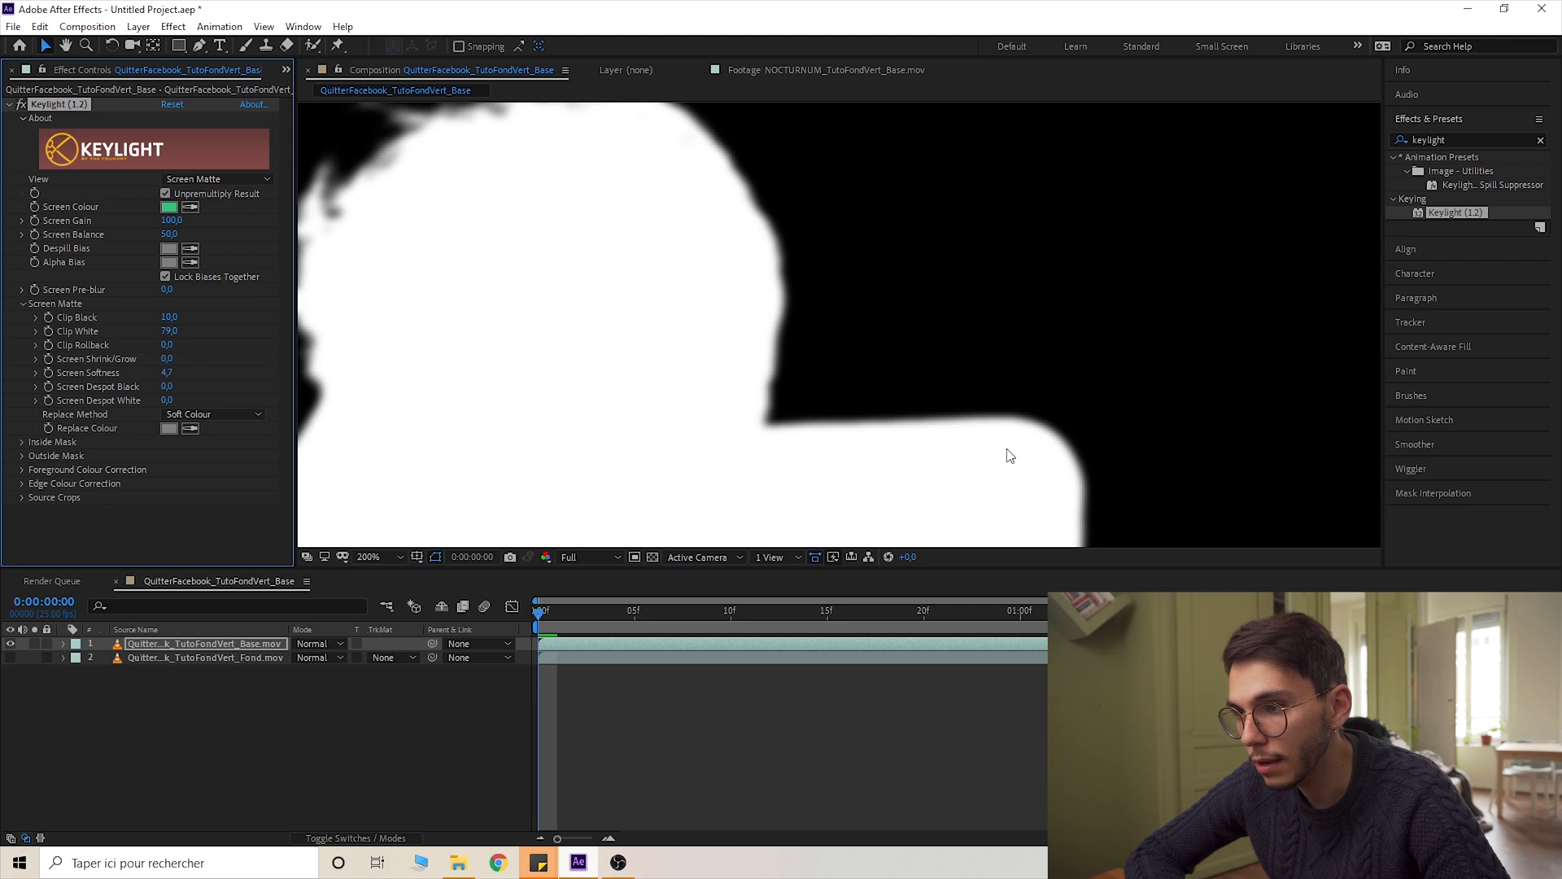
{"action": "key", "text": "ctrl+z"}
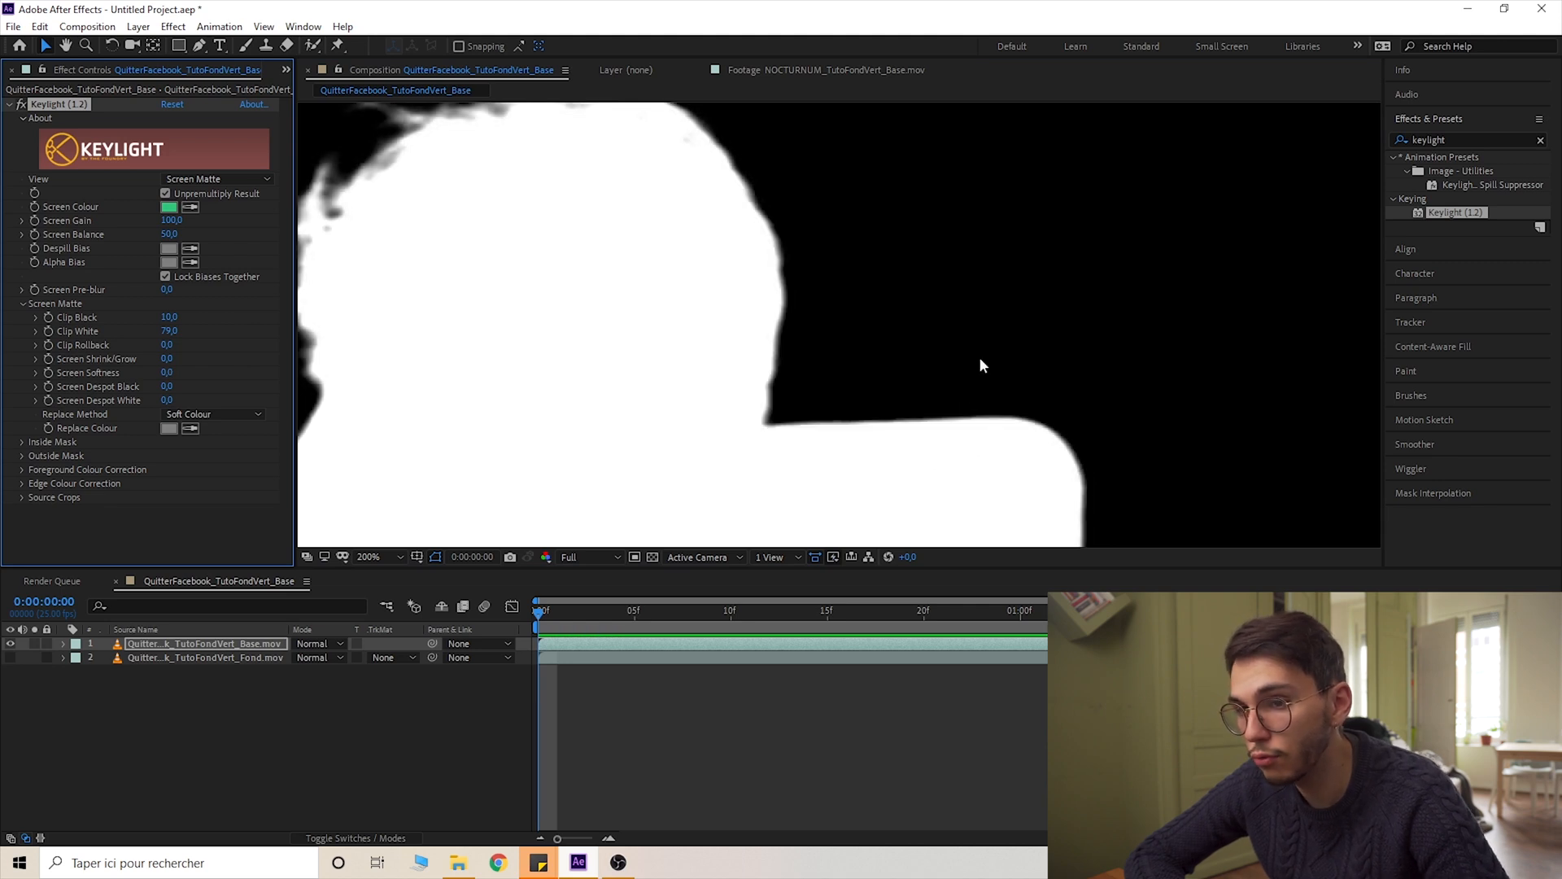
Set the Screen Matte's Screen Softness to 0.5
{"action": "left_click", "coordinate": [166, 372]}
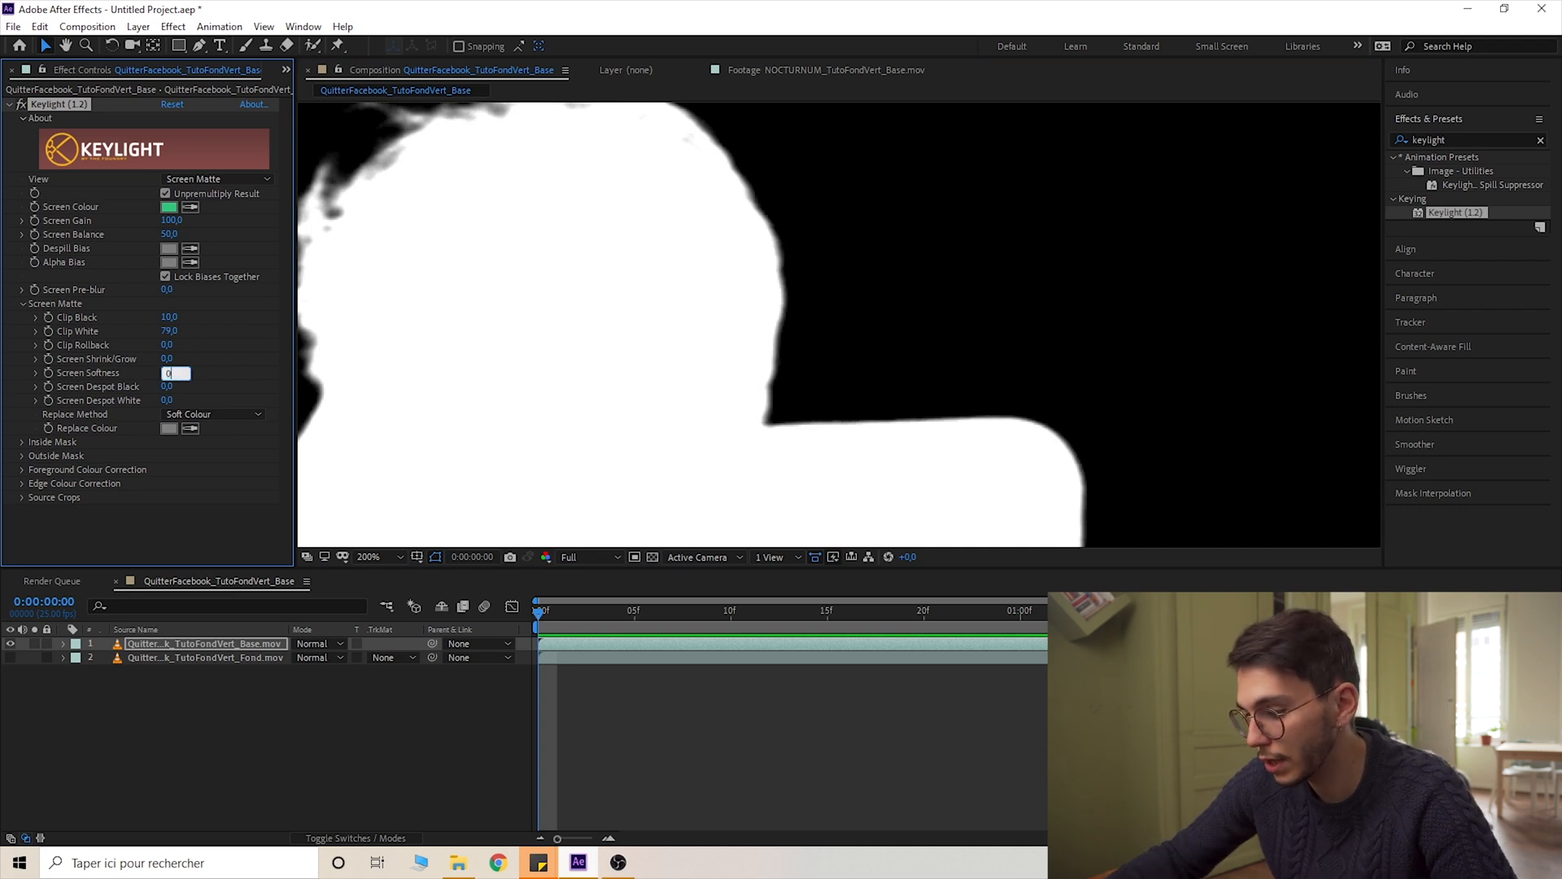
{"action": "type", "text": ",5"}
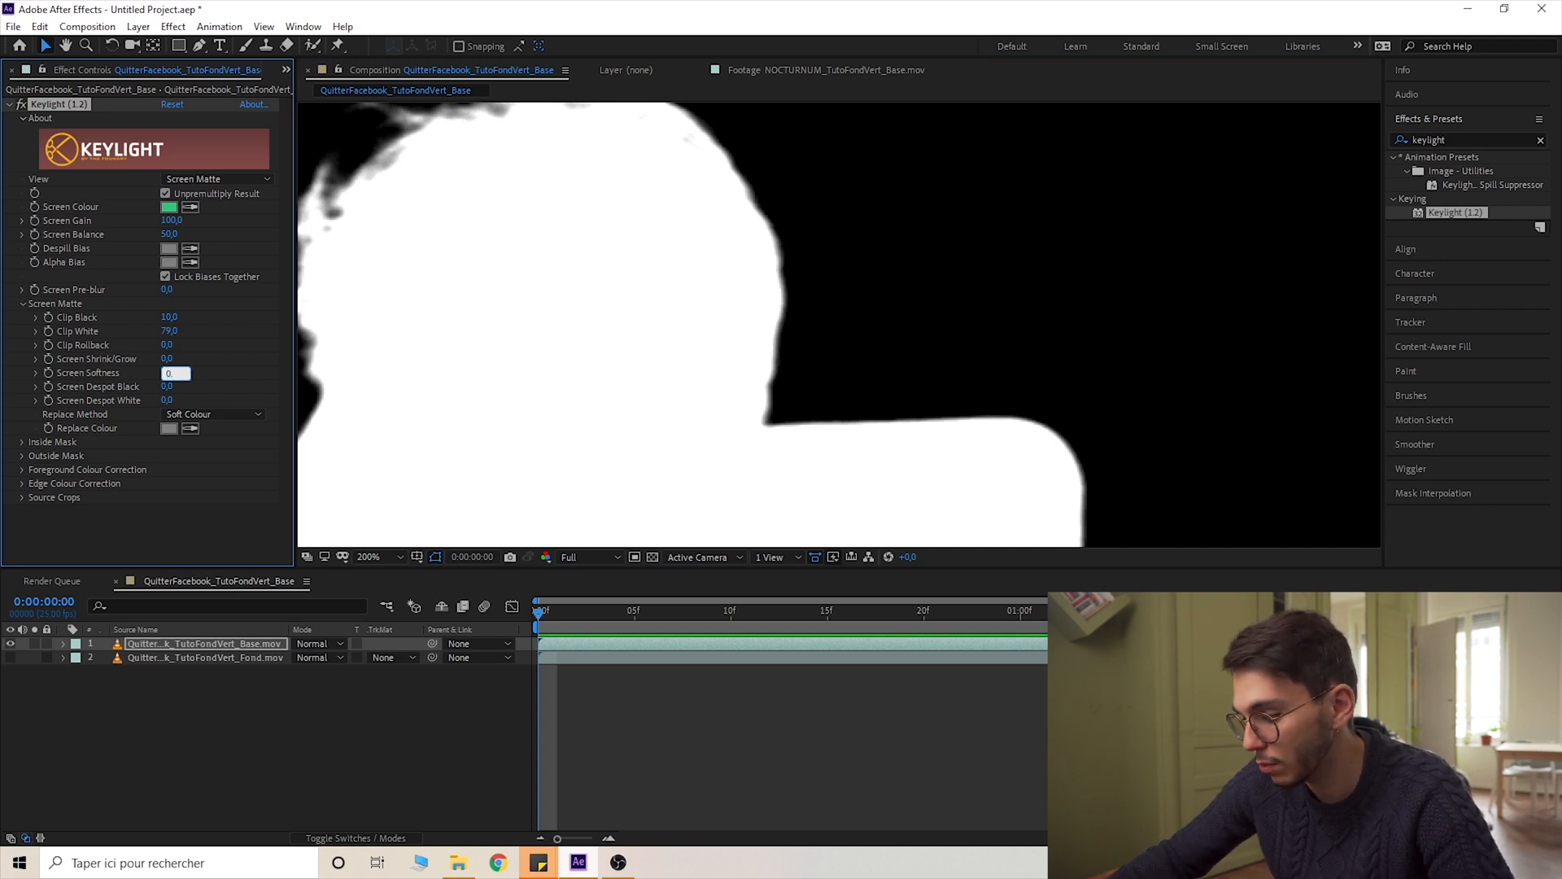
{"action": "key", "text": "Return"}
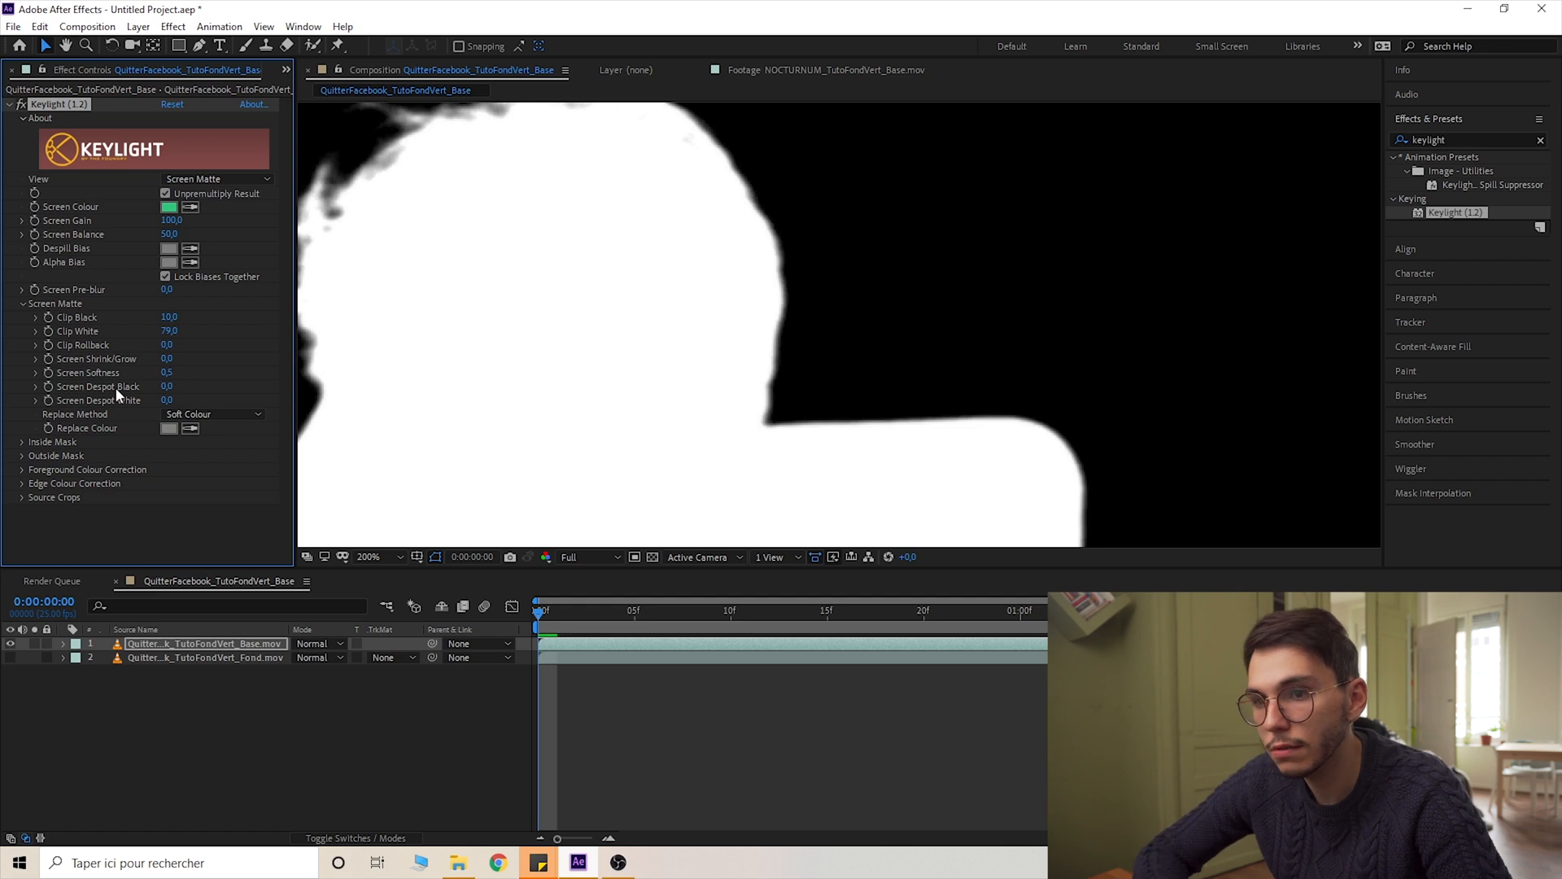
{"action": "key", "text": "comma"}
Switch Keylight's View to Final Result and look over the whole keyed shot
{"action": "left_click", "coordinate": [246, 178]}
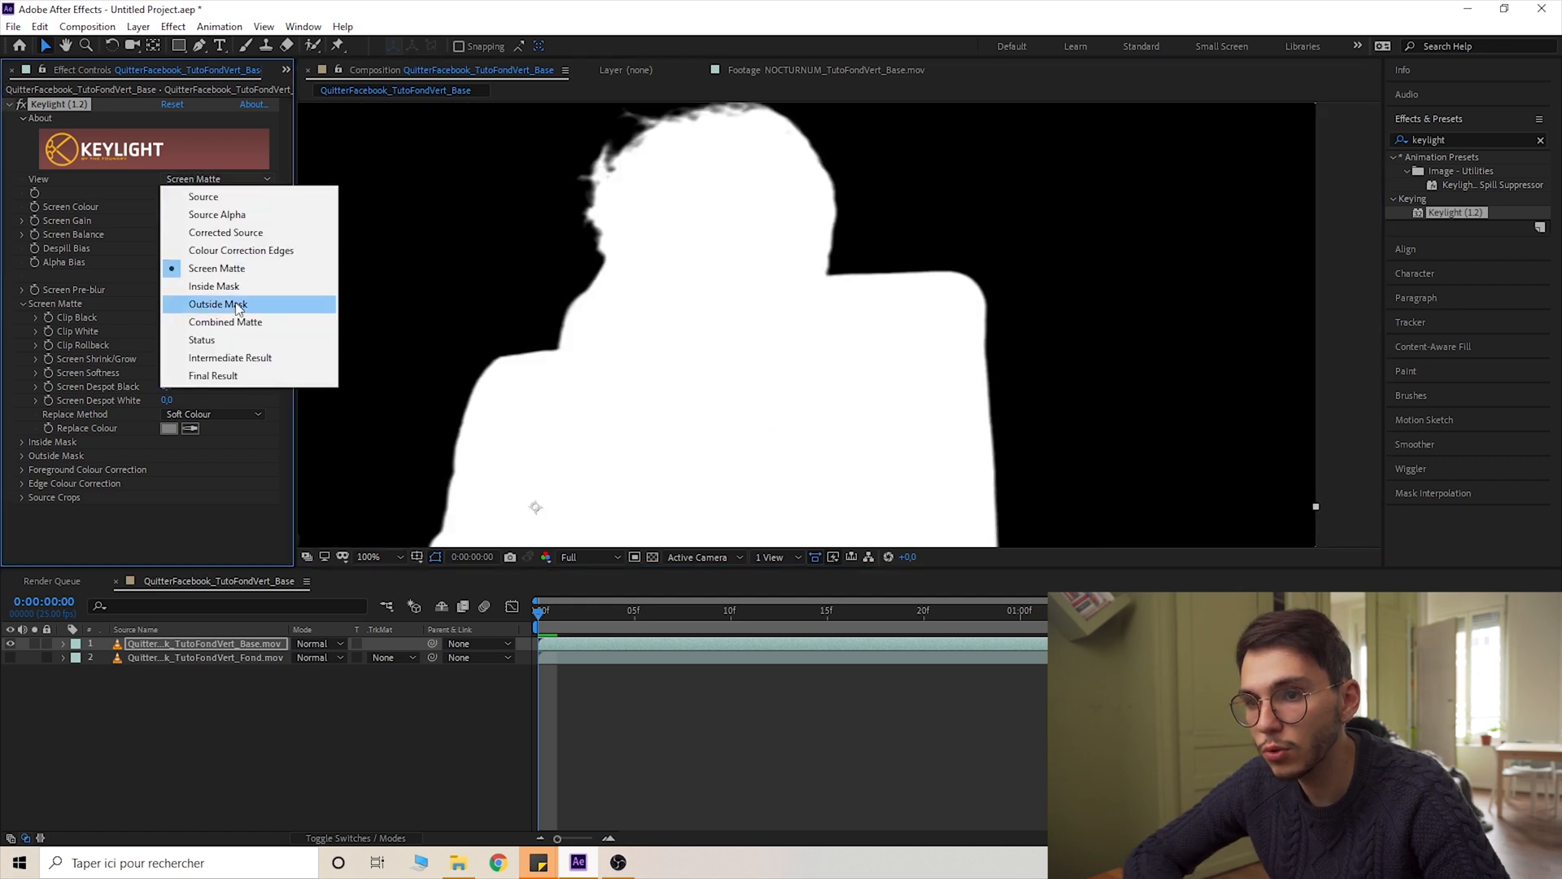
{"action": "left_click", "coordinate": [242, 380]}
{"action": "key", "text": "comma"}
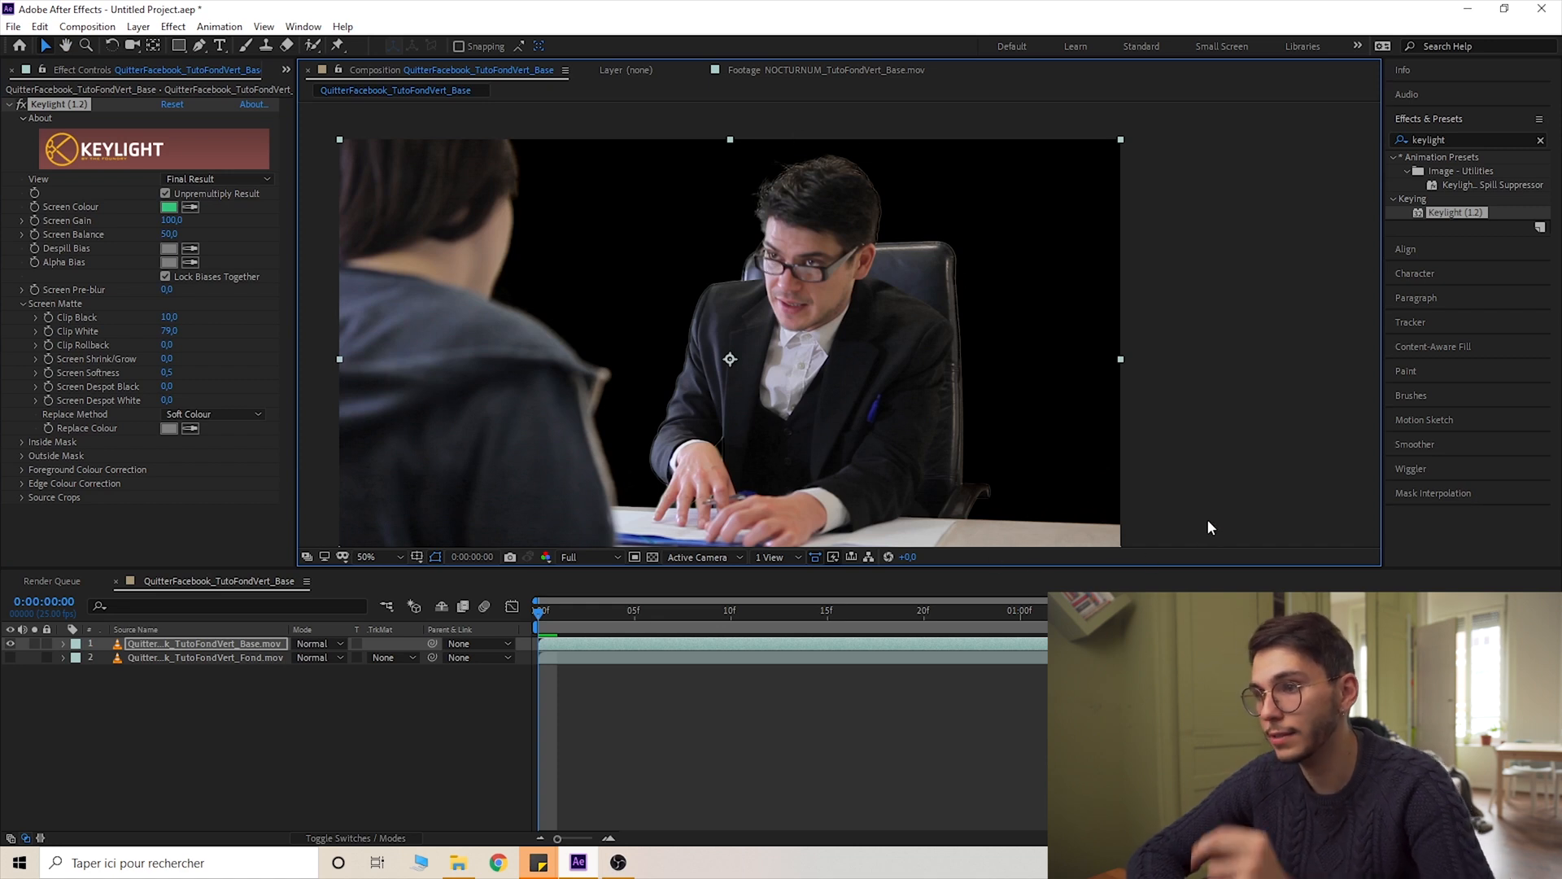
{"action": "scroll", "coordinate": [1207, 521], "scroll_direction": "down", "scroll_amount": 1}
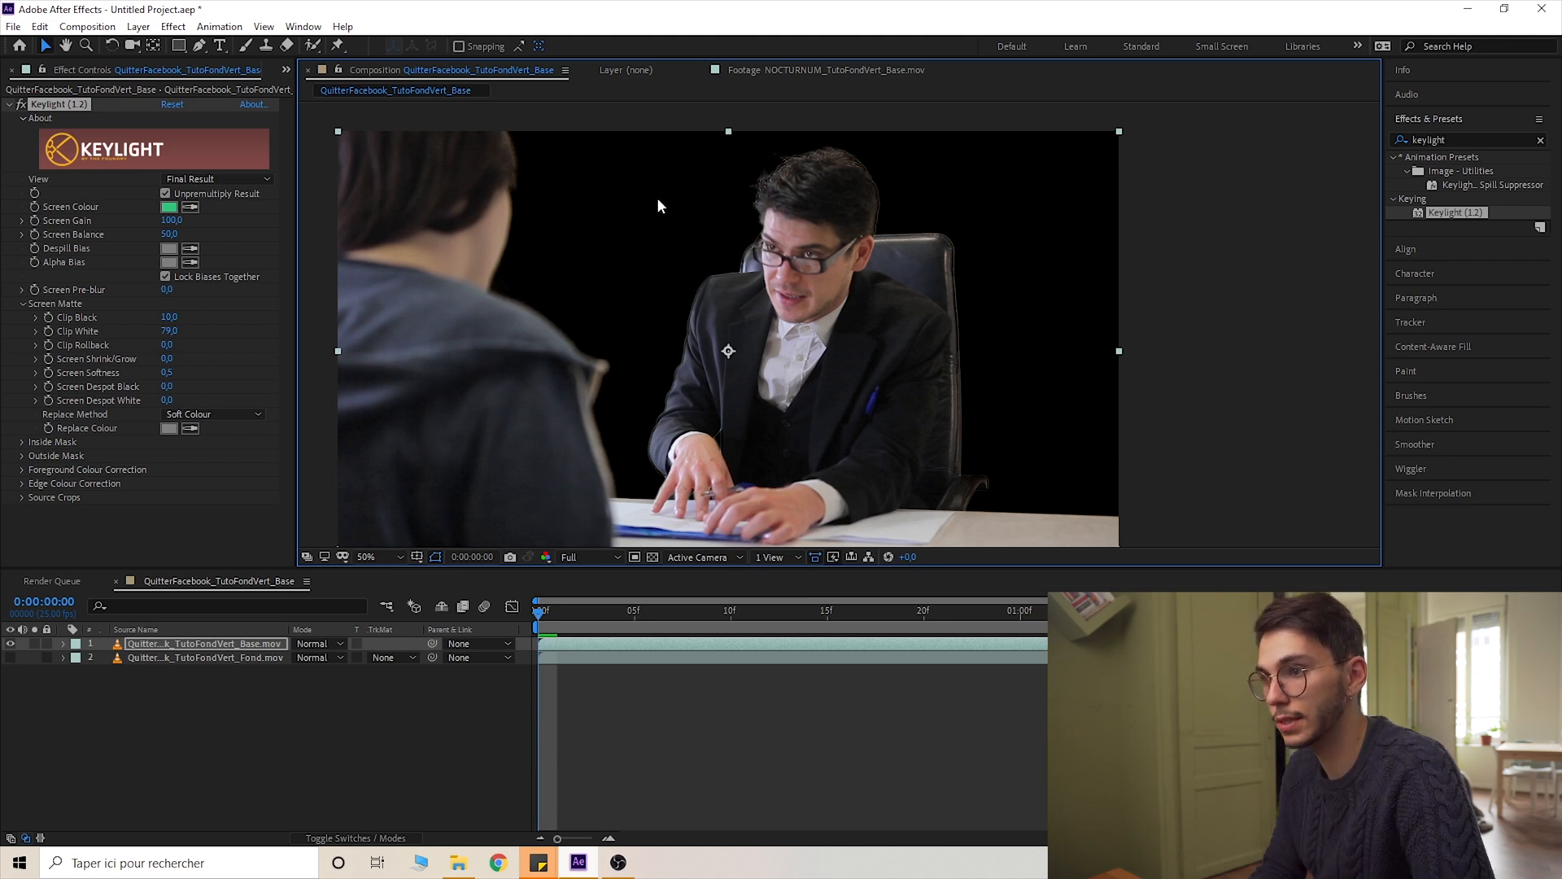
Set Keylight's View to Intermediate Result, and inspect the edges around the man, the chair and the desk
{"action": "left_click", "coordinate": [205, 179]}
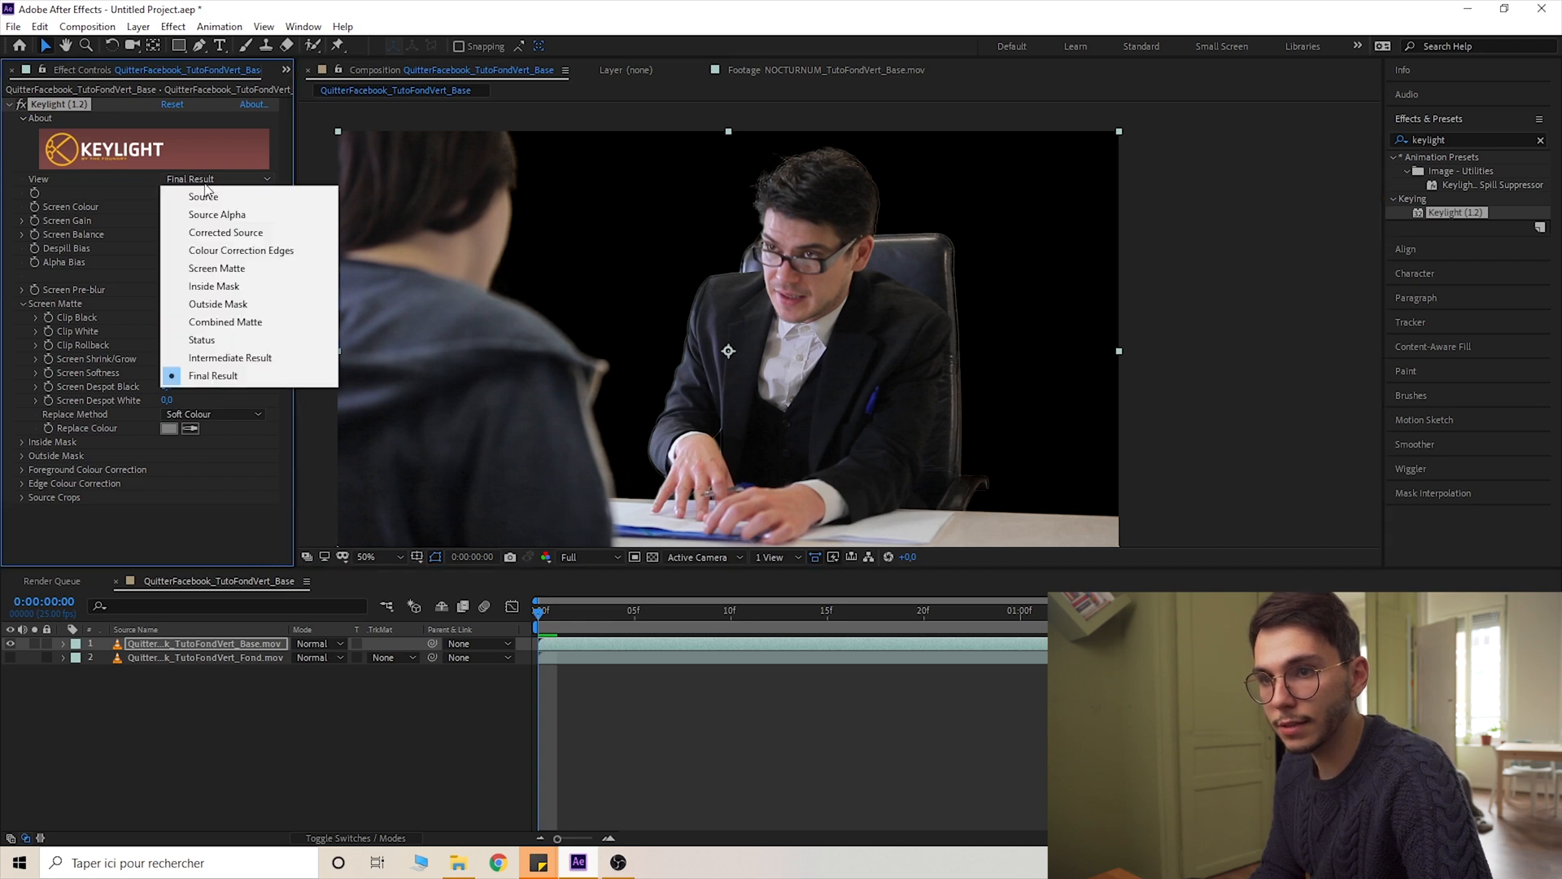
{"action": "left_click", "coordinate": [208, 359]}
{"action": "scroll", "coordinate": [838, 236], "scroll_direction": "up", "scroll_amount": 2}
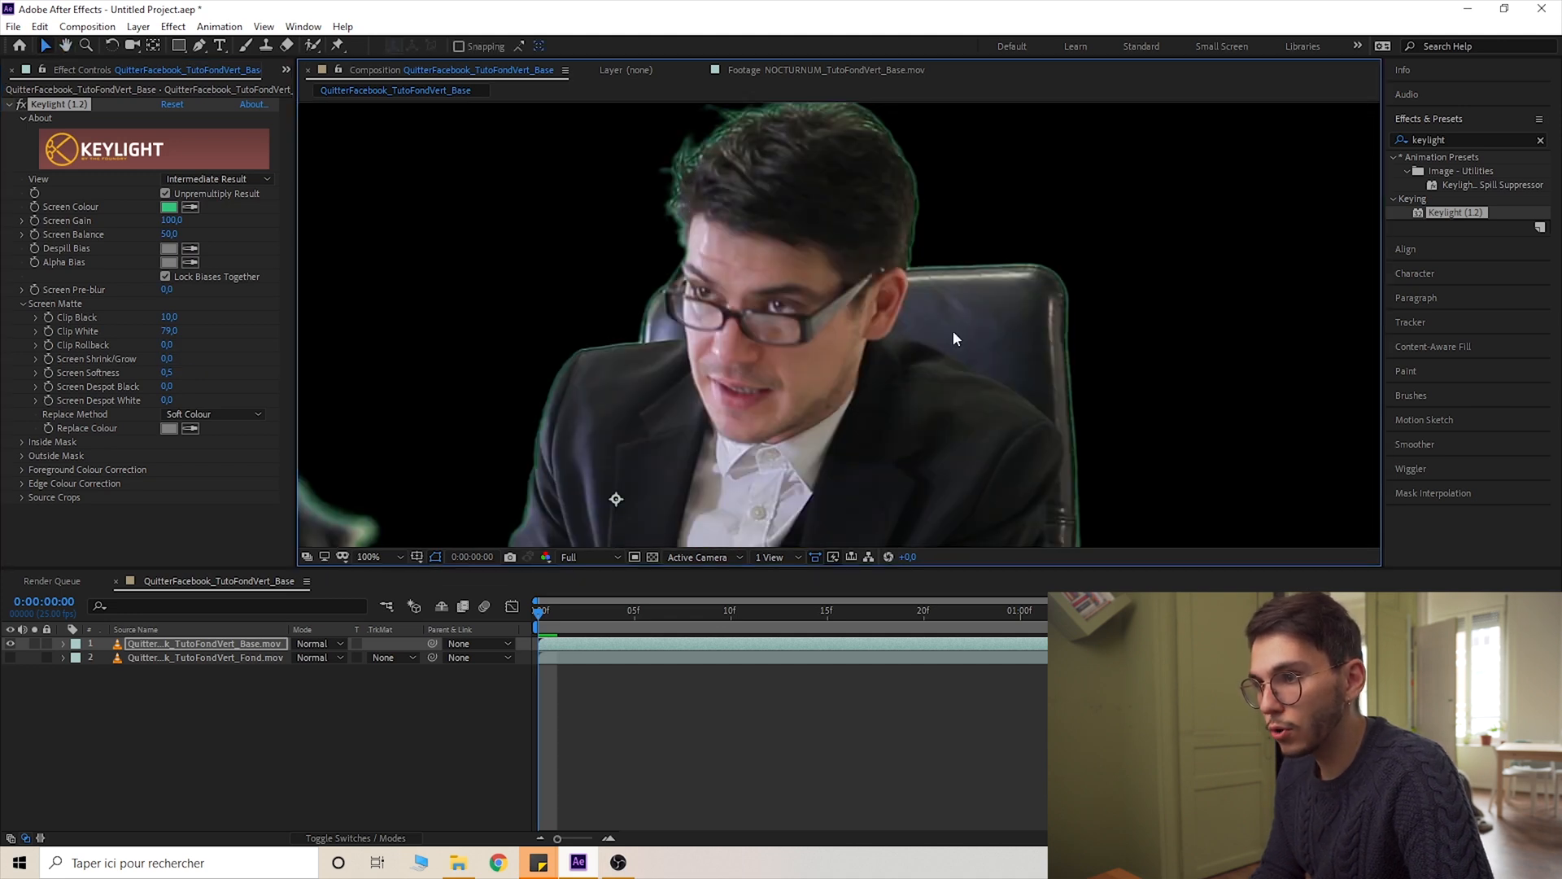
{"action": "scroll", "coordinate": [954, 330], "scroll_direction": "down", "scroll_amount": 3}
{"action": "scroll", "coordinate": [976, 398], "scroll_direction": "down", "scroll_amount": 3}
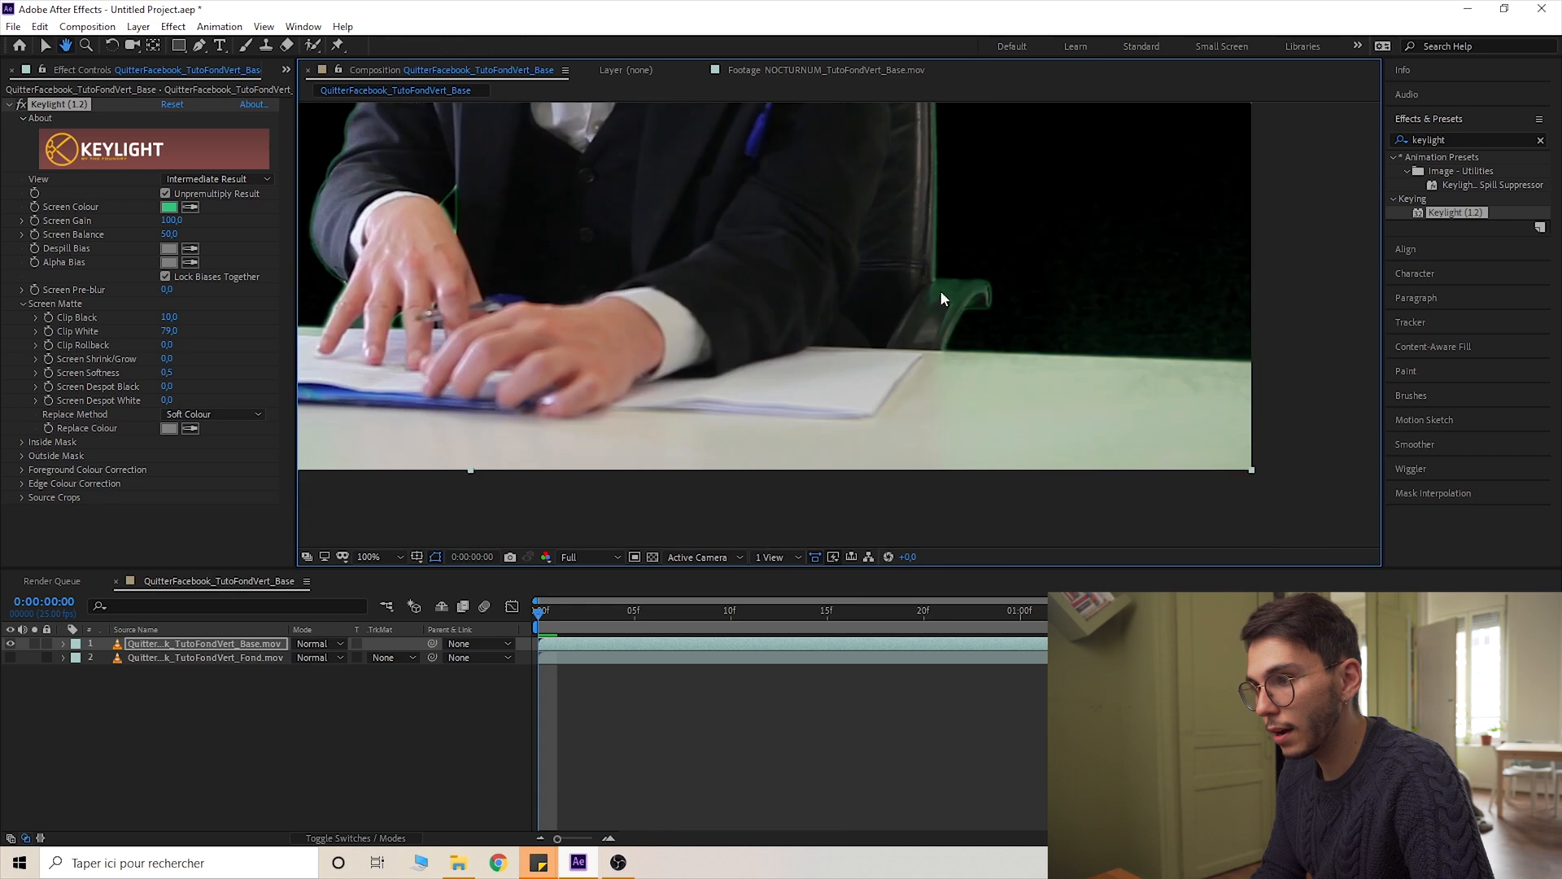
{"action": "scroll", "coordinate": [954, 305], "scroll_direction": "up", "scroll_amount": 3}
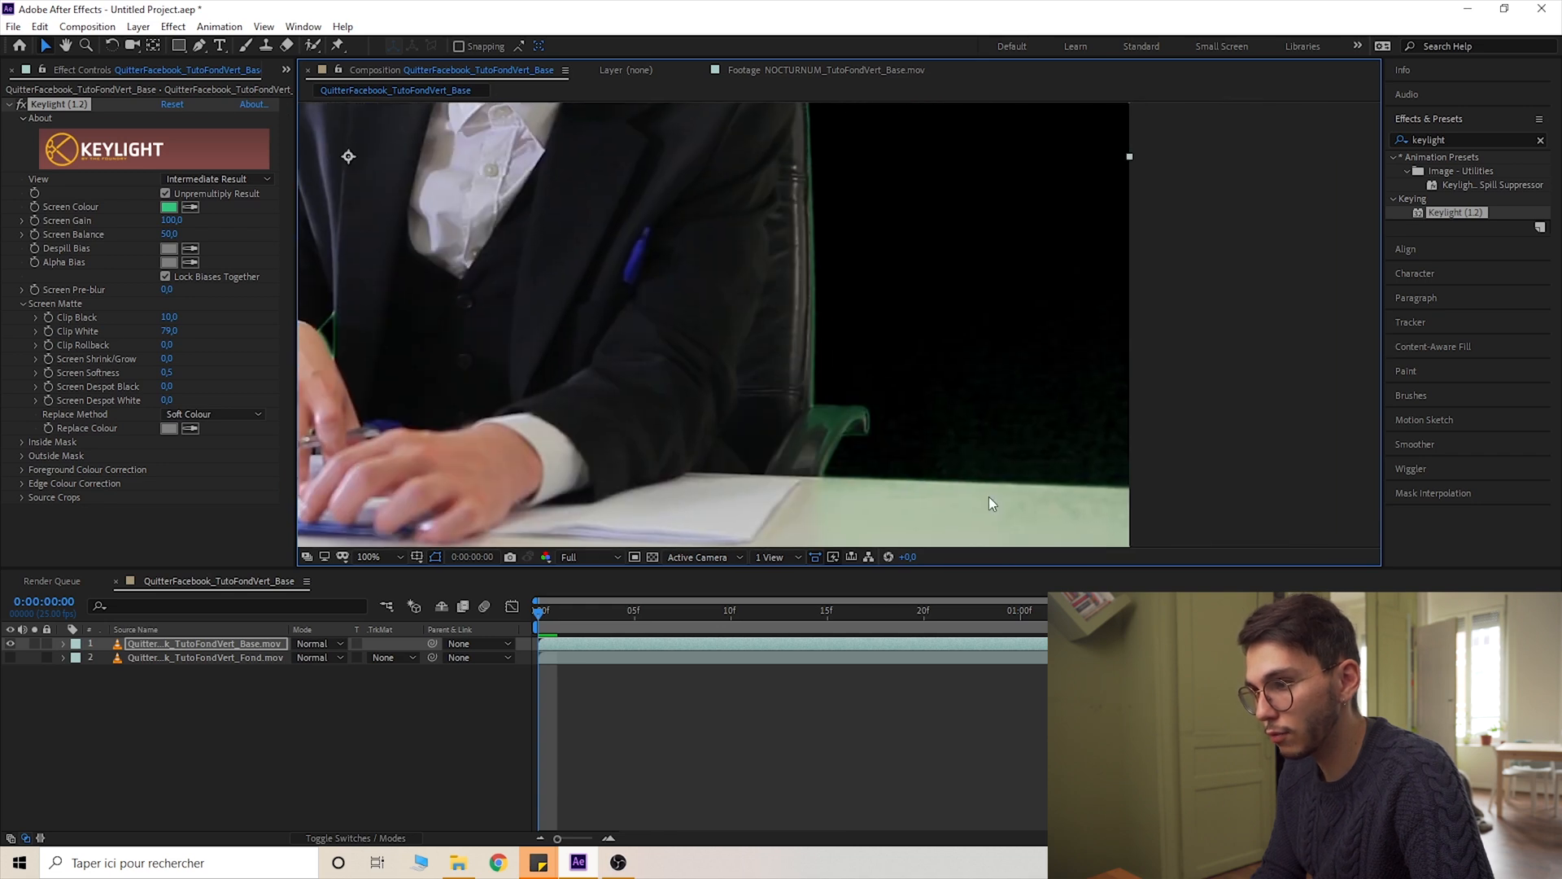
Raise the Screen Matte's Clip Black to 17 to clean the residue above the desk, and check the full frame
{"action": "left_click", "coordinate": [216, 178]}
{"action": "left_click", "coordinate": [91, 325]}
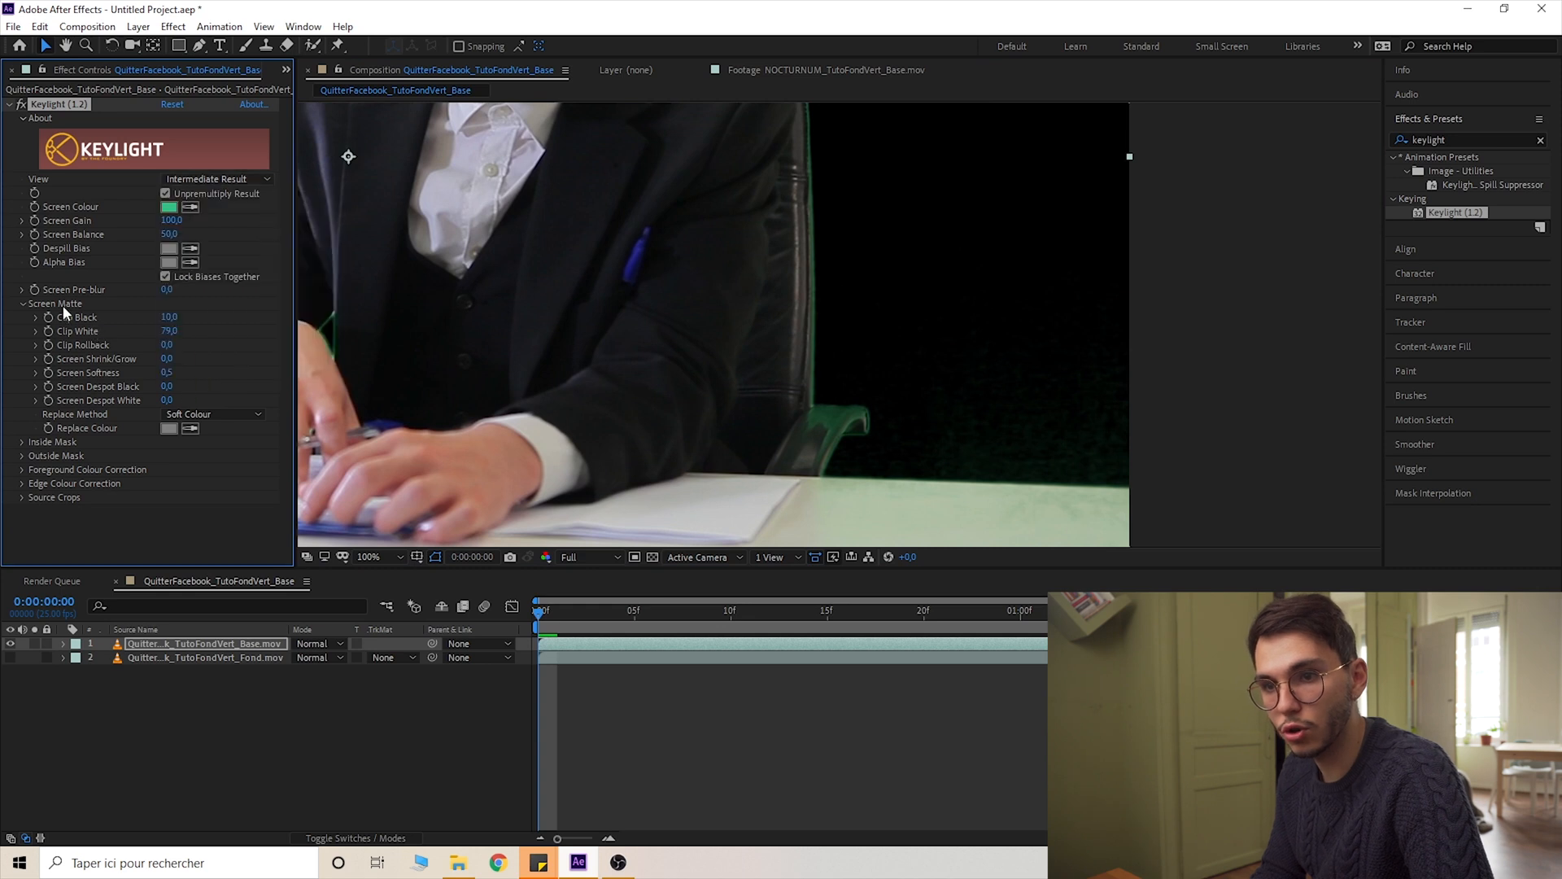
{"action": "left_click_drag", "start_coordinate": [171, 319], "coordinate": [173, 314]}
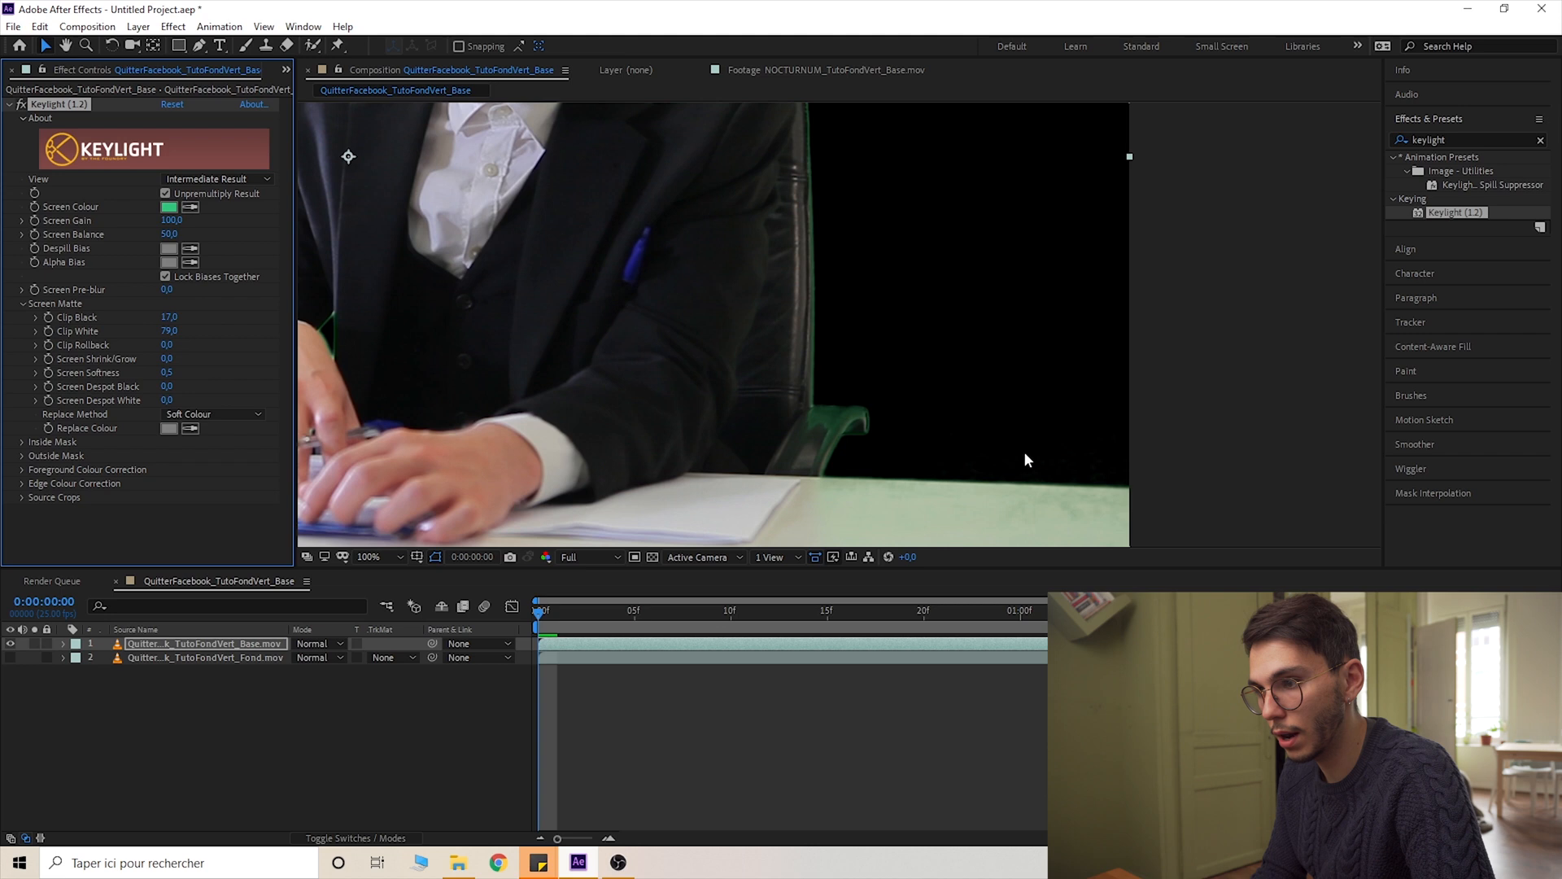
{"action": "scroll", "coordinate": [690, 200], "scroll_direction": "down", "scroll_amount": 2}
{"action": "left_click_drag", "start_coordinate": [779, 271], "coordinate": [736, 270]}
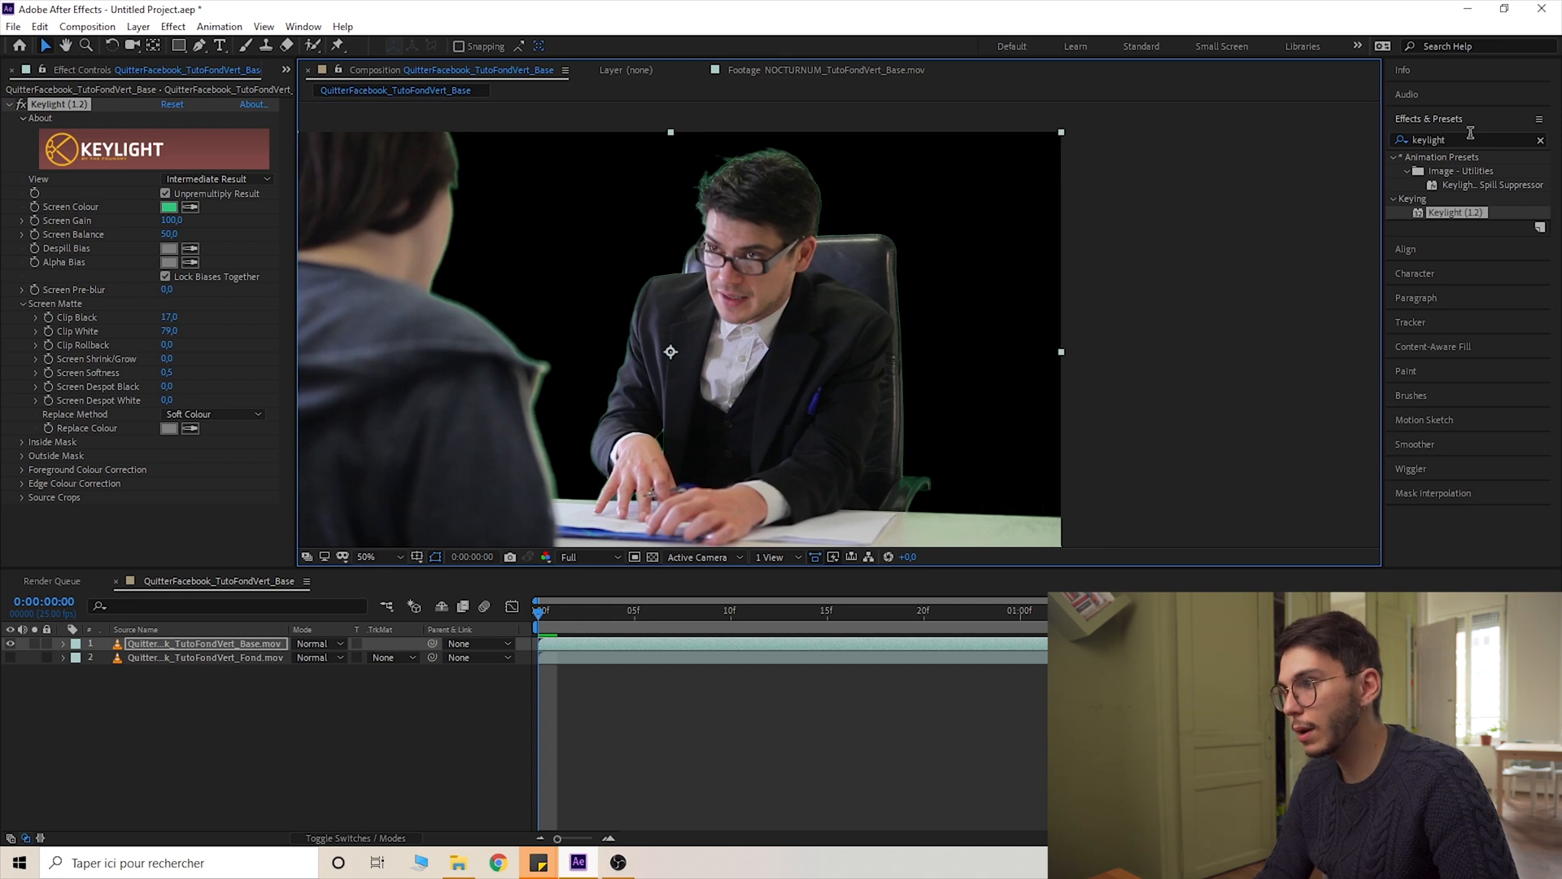
Search the effects for "key" and apply Key Cleaner to the Base.mov layer below Keylight
{"action": "left_click", "coordinate": [1444, 136]}
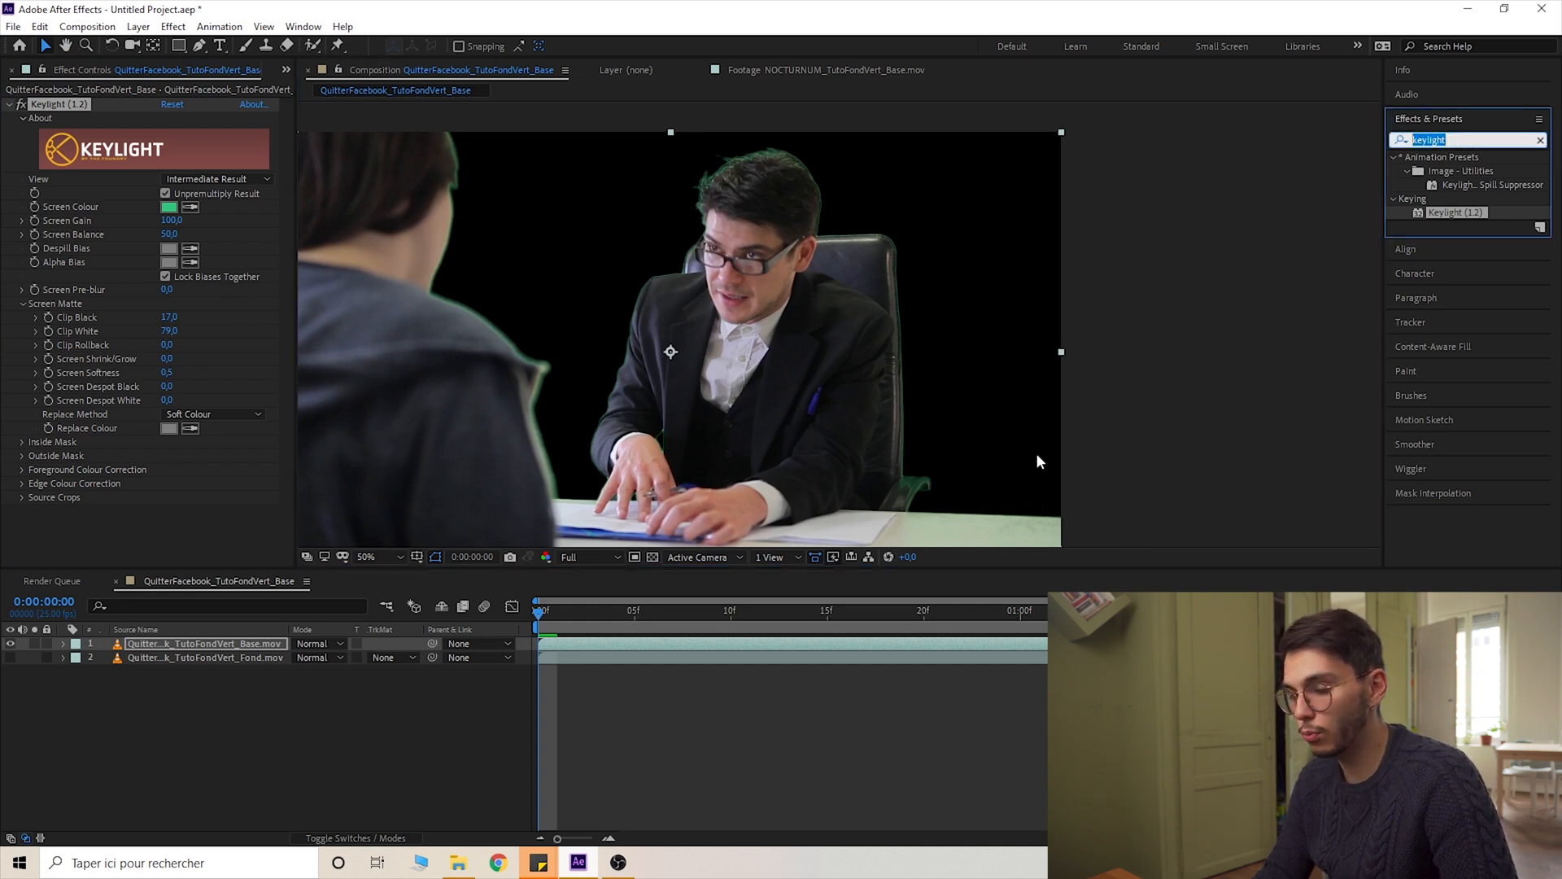
{"action": "type", "text": "ke"}
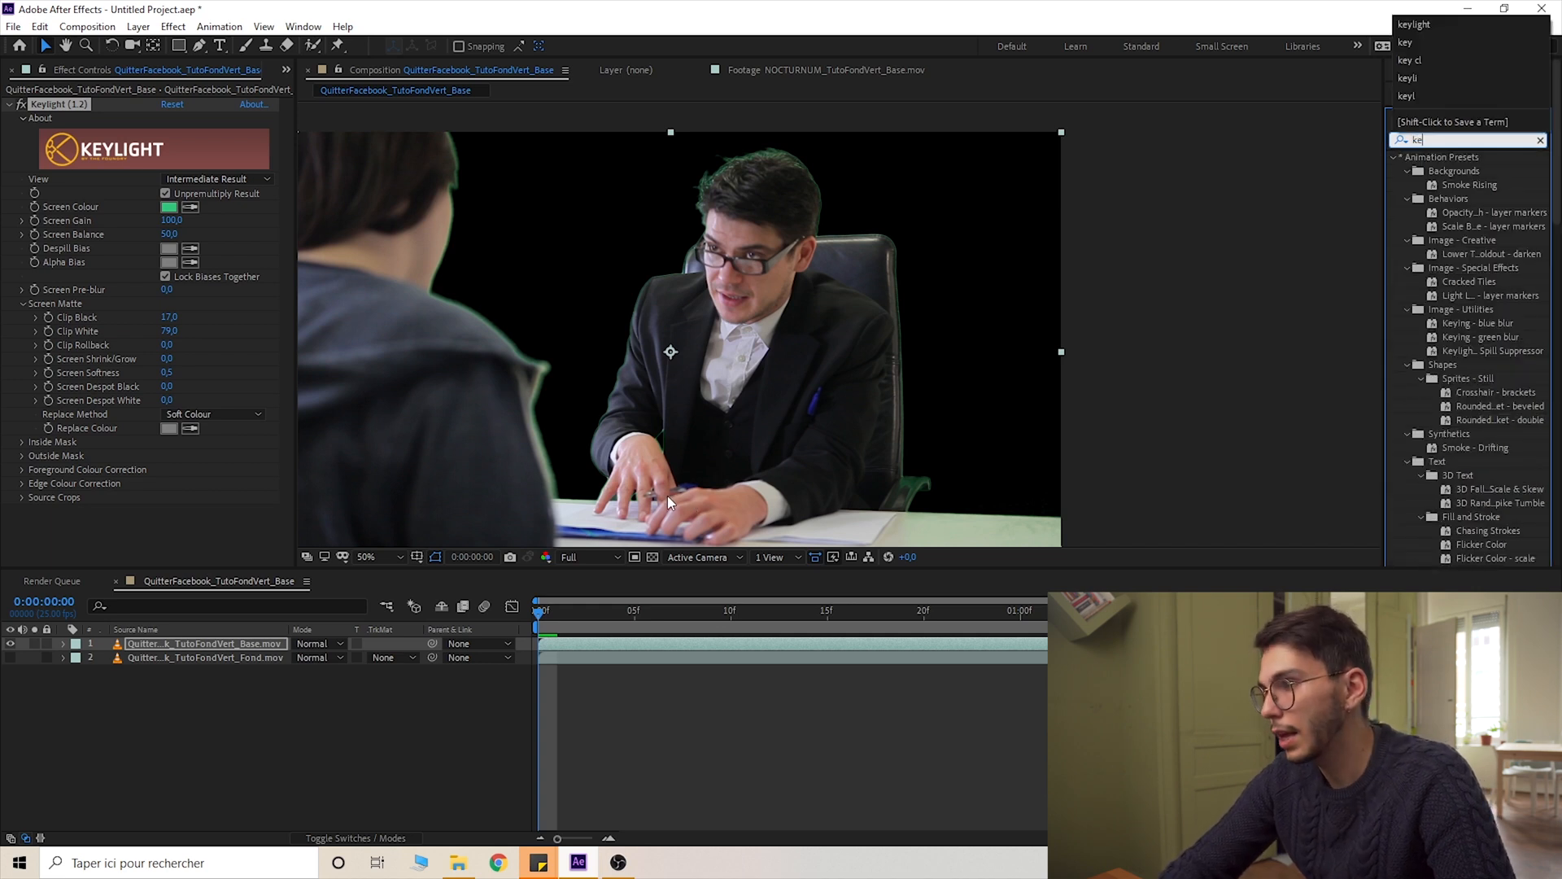
{"action": "type", "text": "y"}
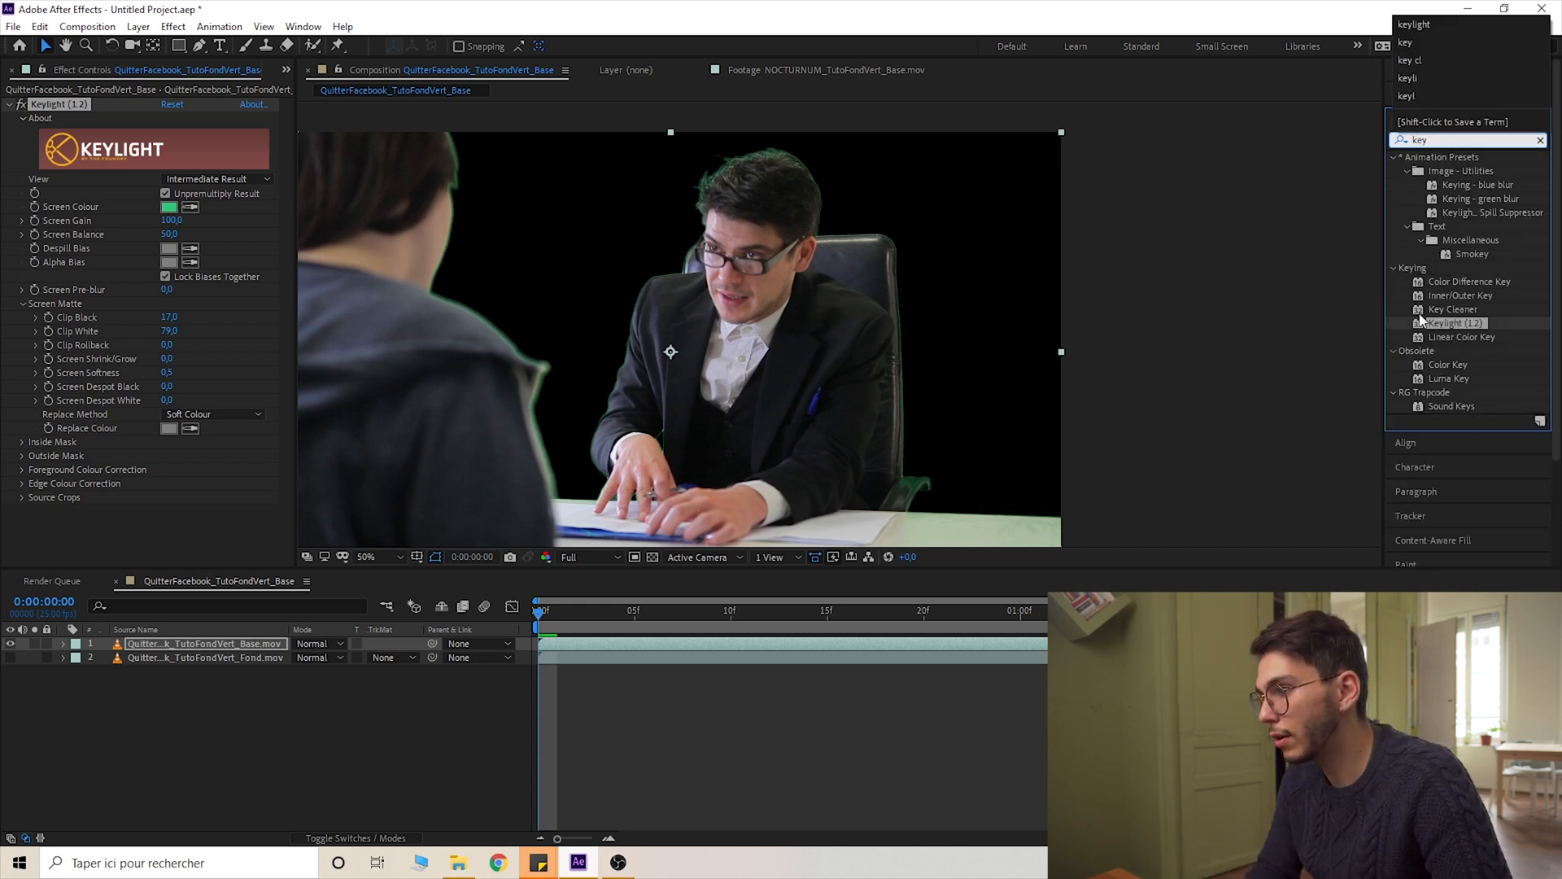
{"action": "left_click", "coordinate": [1454, 310]}
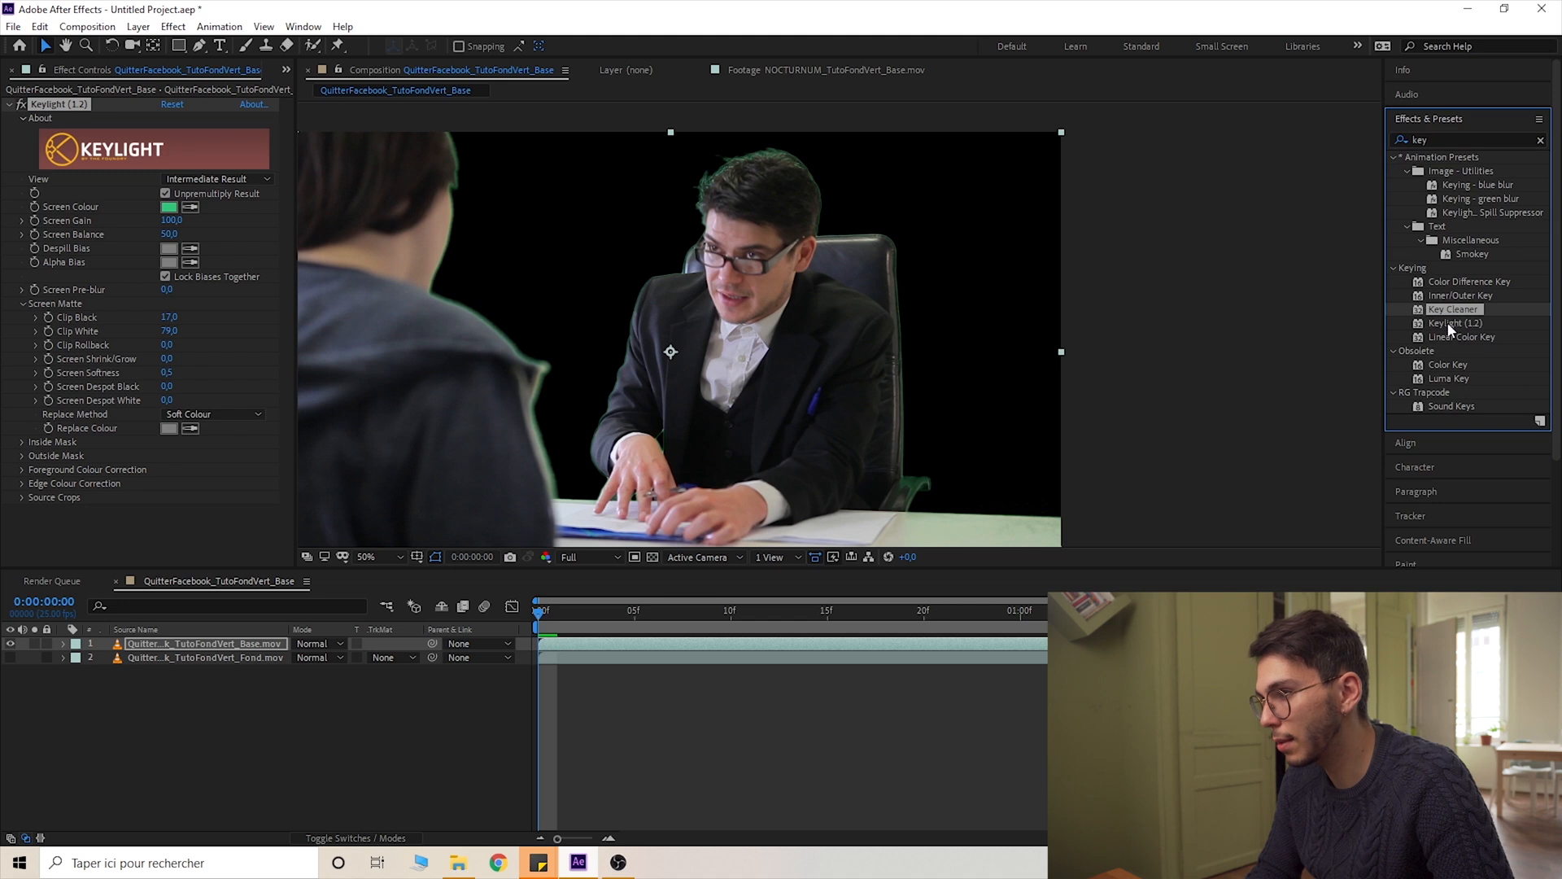
{"action": "left_click_drag", "start_coordinate": [1453, 313], "coordinate": [163, 517]}
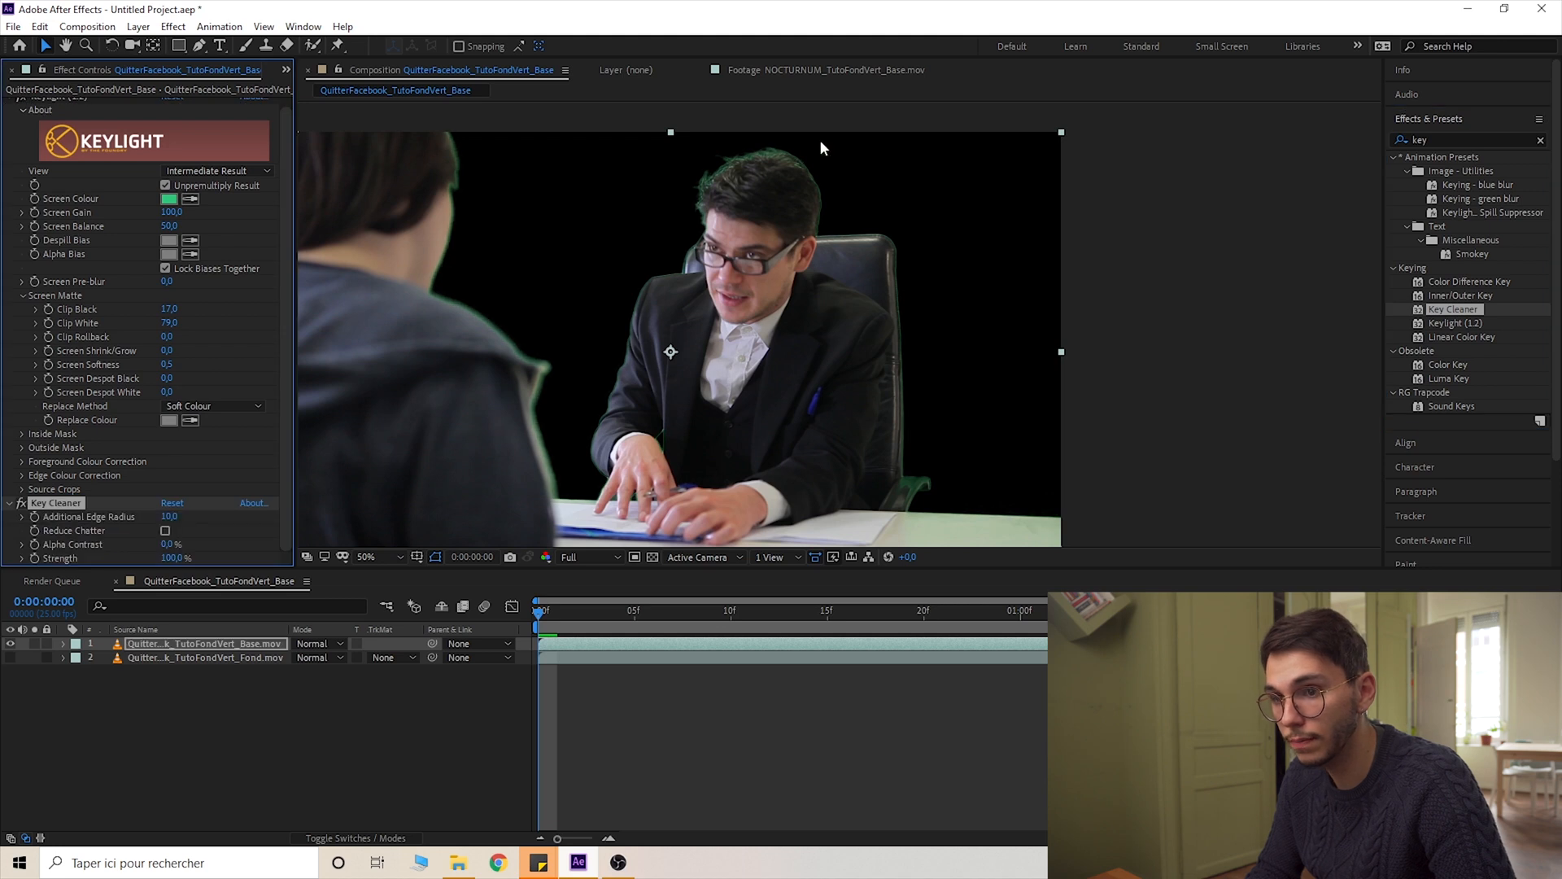
Compare the man's hair edges up close with Key Cleaner disabled and enabled
{"action": "key", "text": "period"}
{"action": "left_click_drag", "start_coordinate": [662, 263], "coordinate": [657, 486]}
{"action": "scroll", "coordinate": [625, 283], "scroll_direction": "up", "scroll_amount": 1}
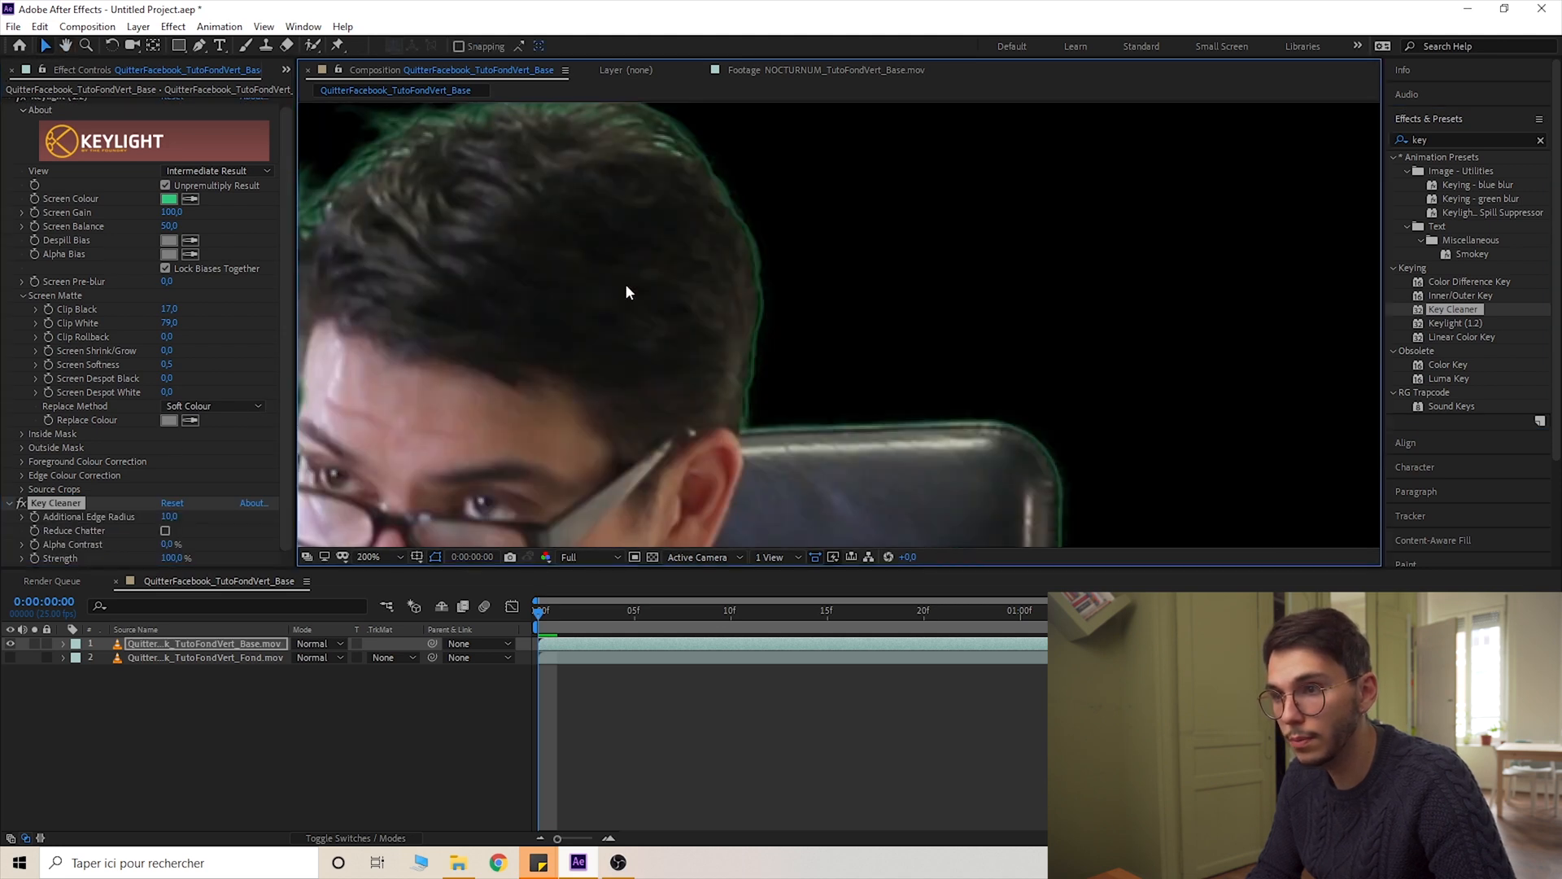
{"action": "left_click", "coordinate": [21, 503]}
{"action": "left_click", "coordinate": [21, 503]}
{"action": "left_click_drag", "start_coordinate": [574, 227], "coordinate": [696, 316]}
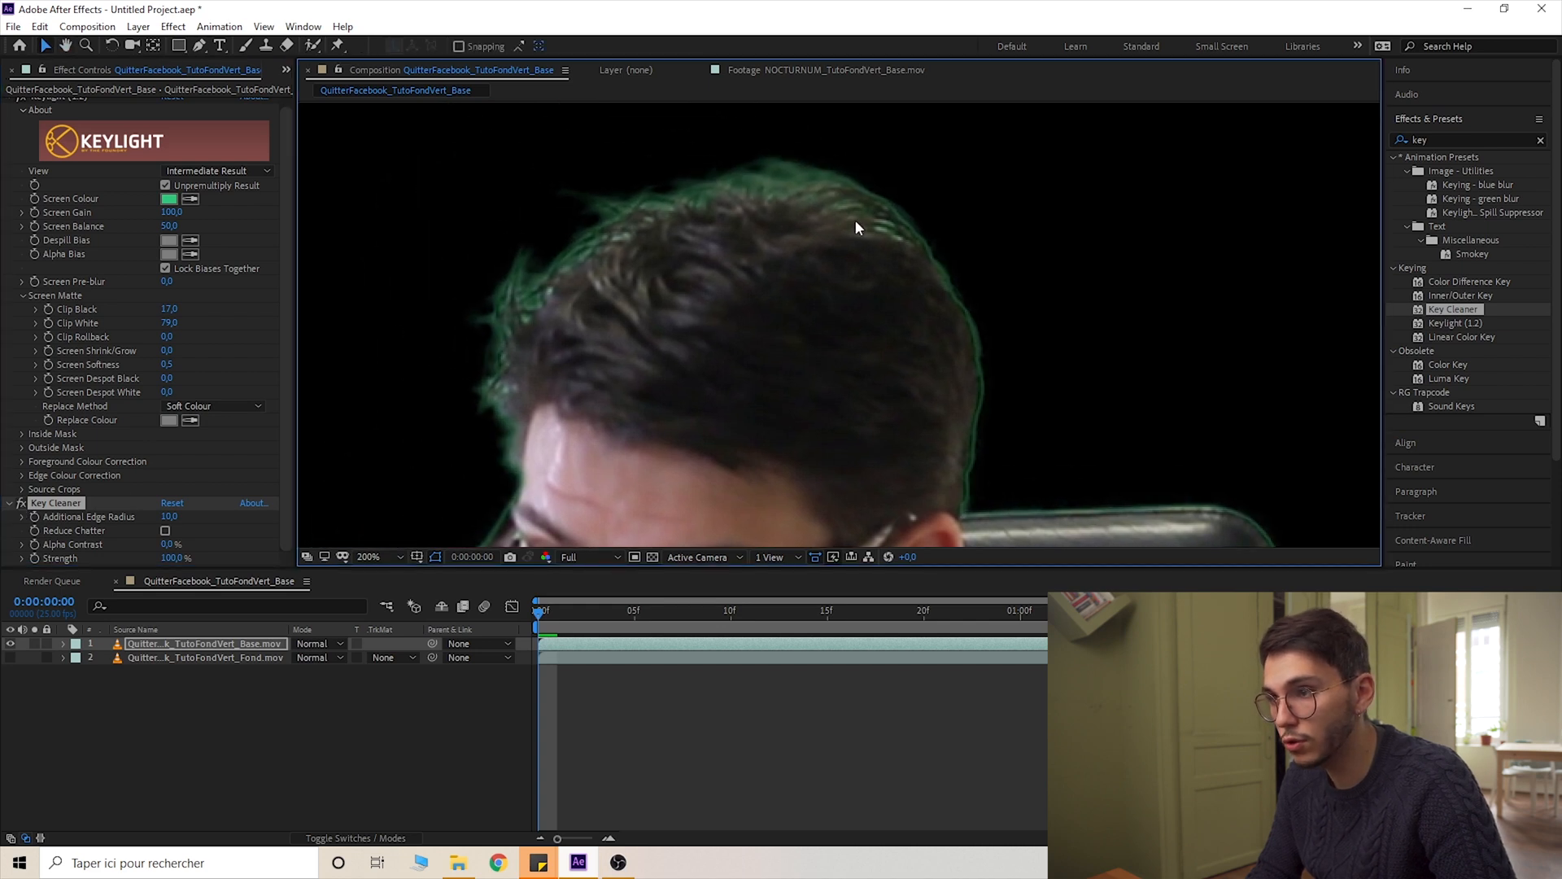
{"action": "left_click_drag", "start_coordinate": [957, 473], "coordinate": [1058, 427]}
Search the effects for "spill", apply Advanced Spill Suppressor below Key Cleaner, and inspect the man's and desk's edges
{"action": "left_click_drag", "start_coordinate": [1430, 140], "coordinate": [1384, 136]}
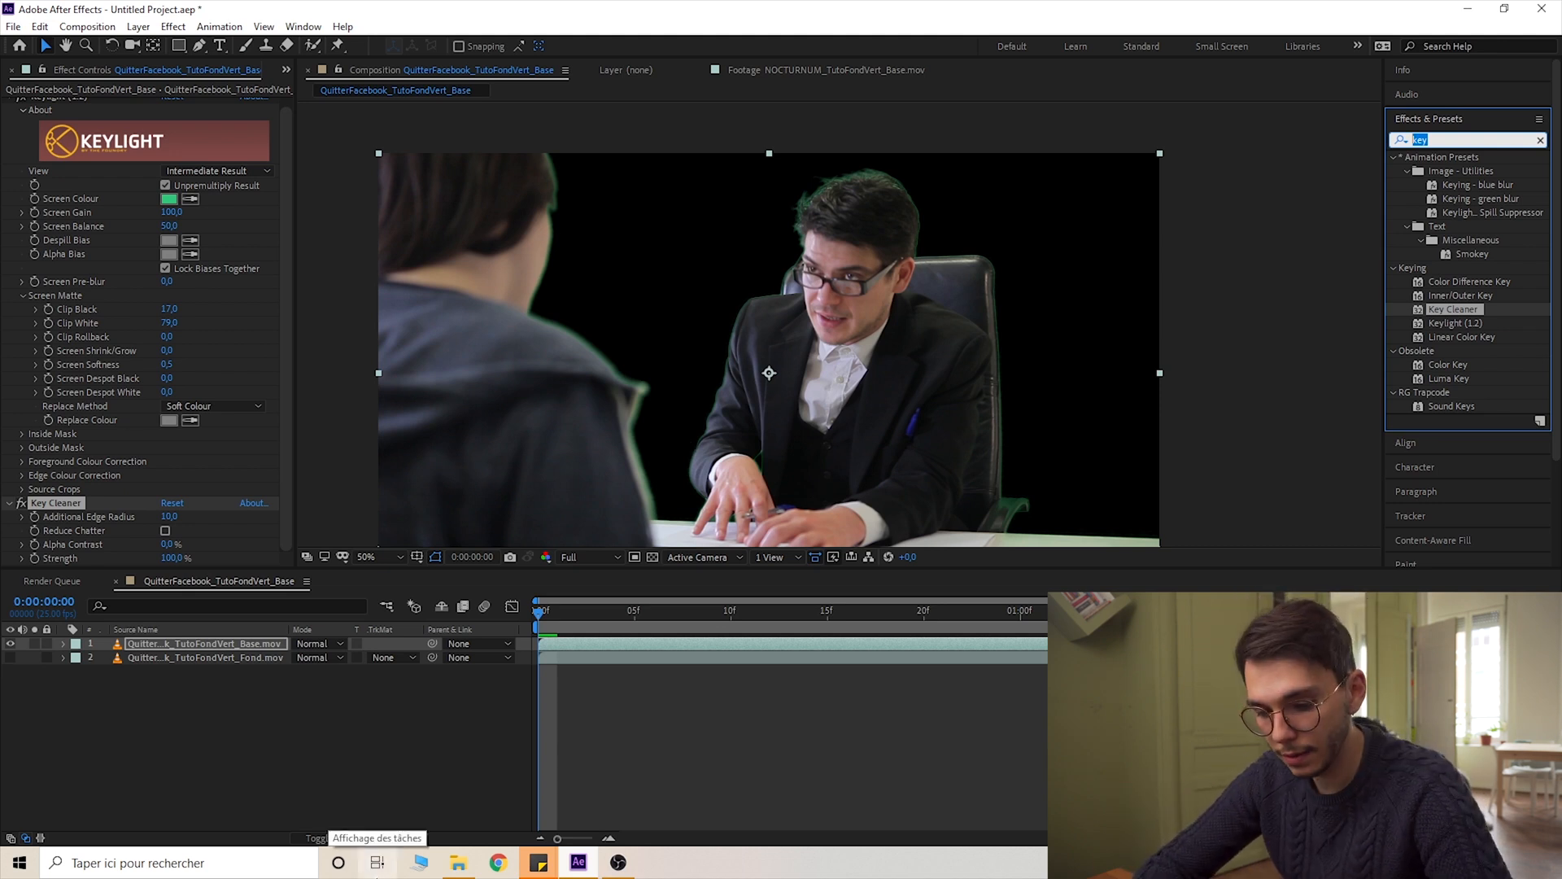
{"action": "type", "text": "spill"}
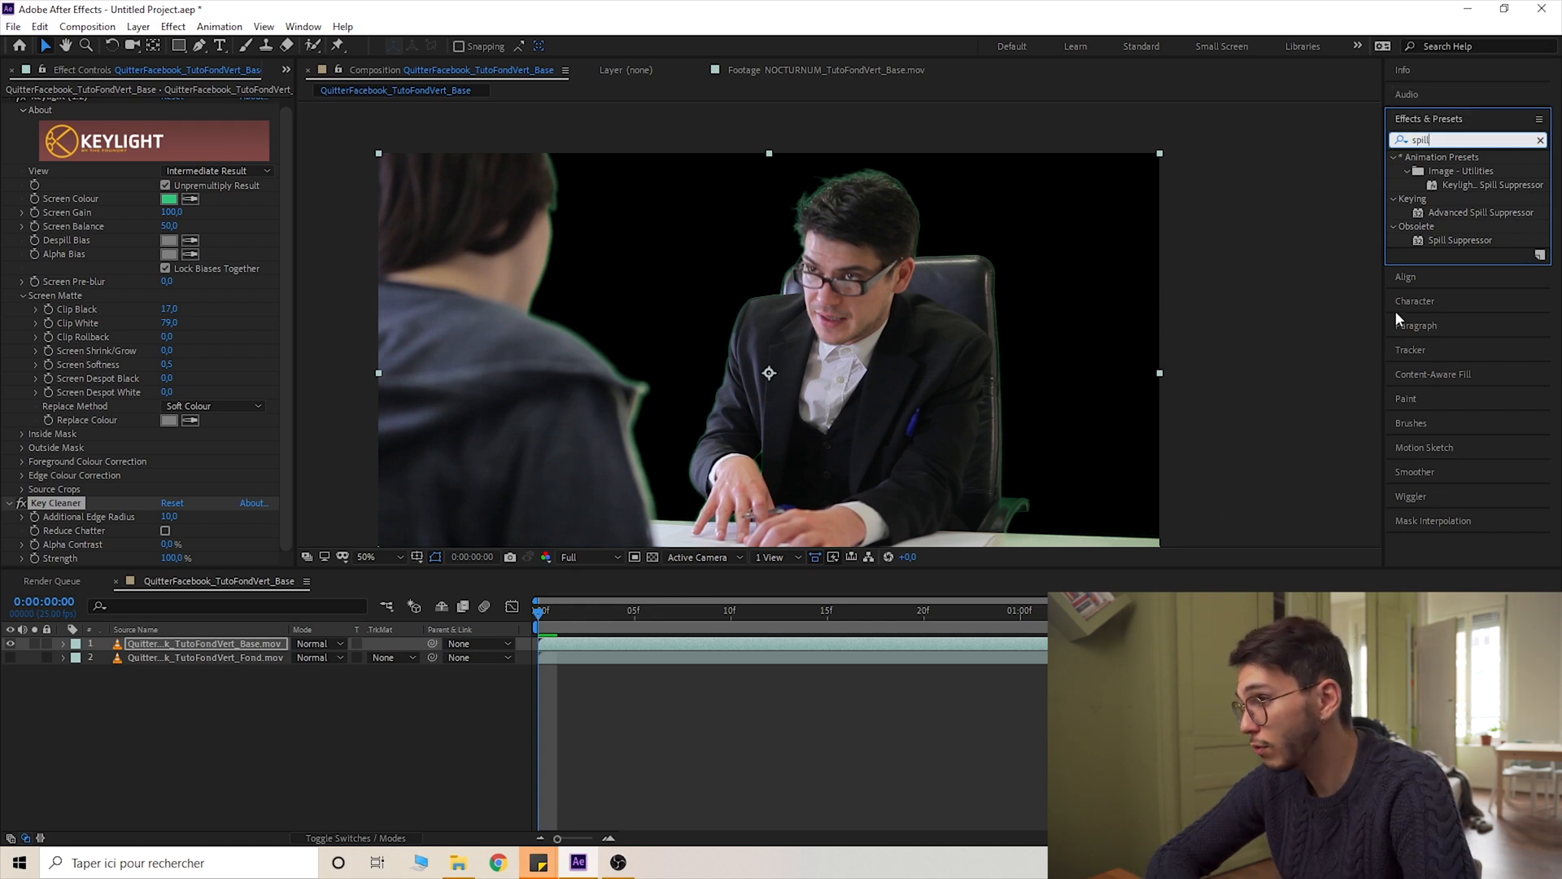
{"action": "left_click_drag", "start_coordinate": [1469, 213], "coordinate": [63, 542]}
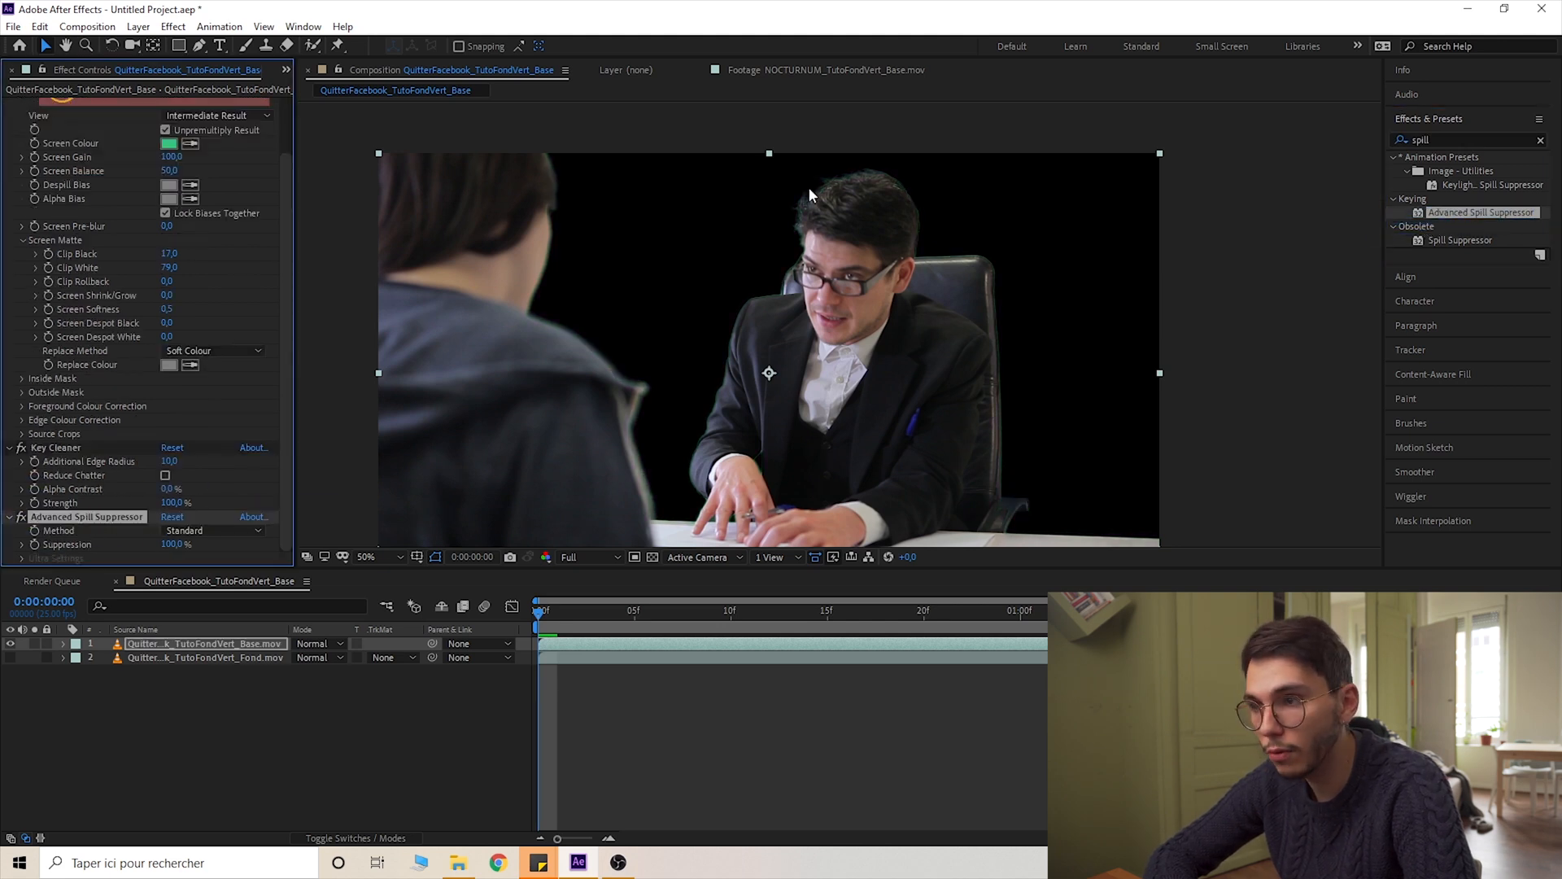
{"action": "scroll", "coordinate": [929, 161], "scroll_direction": "up", "scroll_amount": 3}
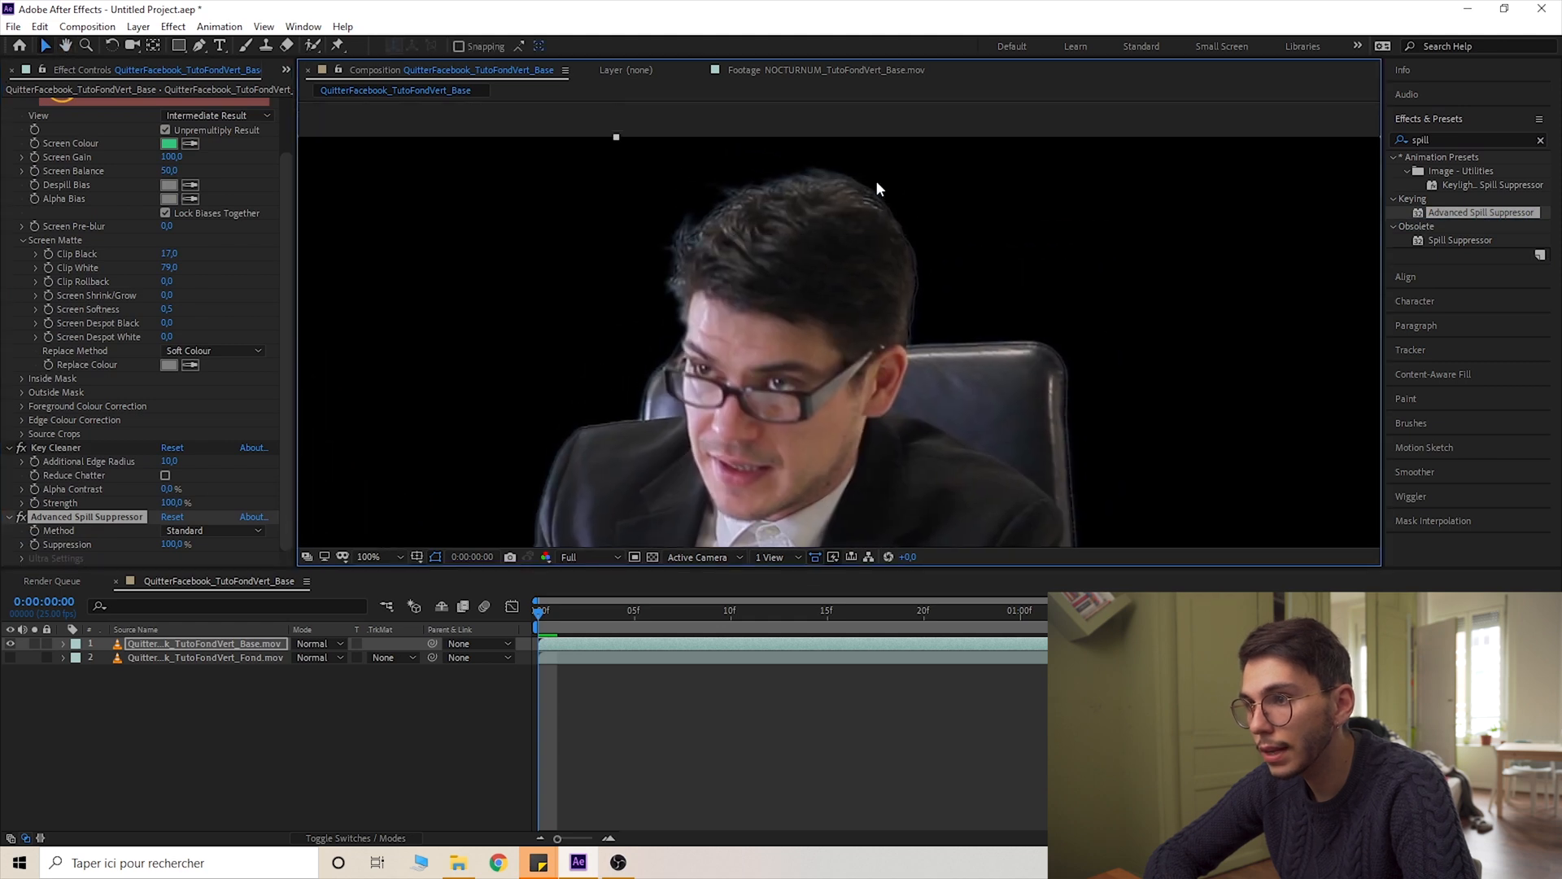
{"action": "scroll", "coordinate": [796, 114], "scroll_direction": "down", "scroll_amount": 6}
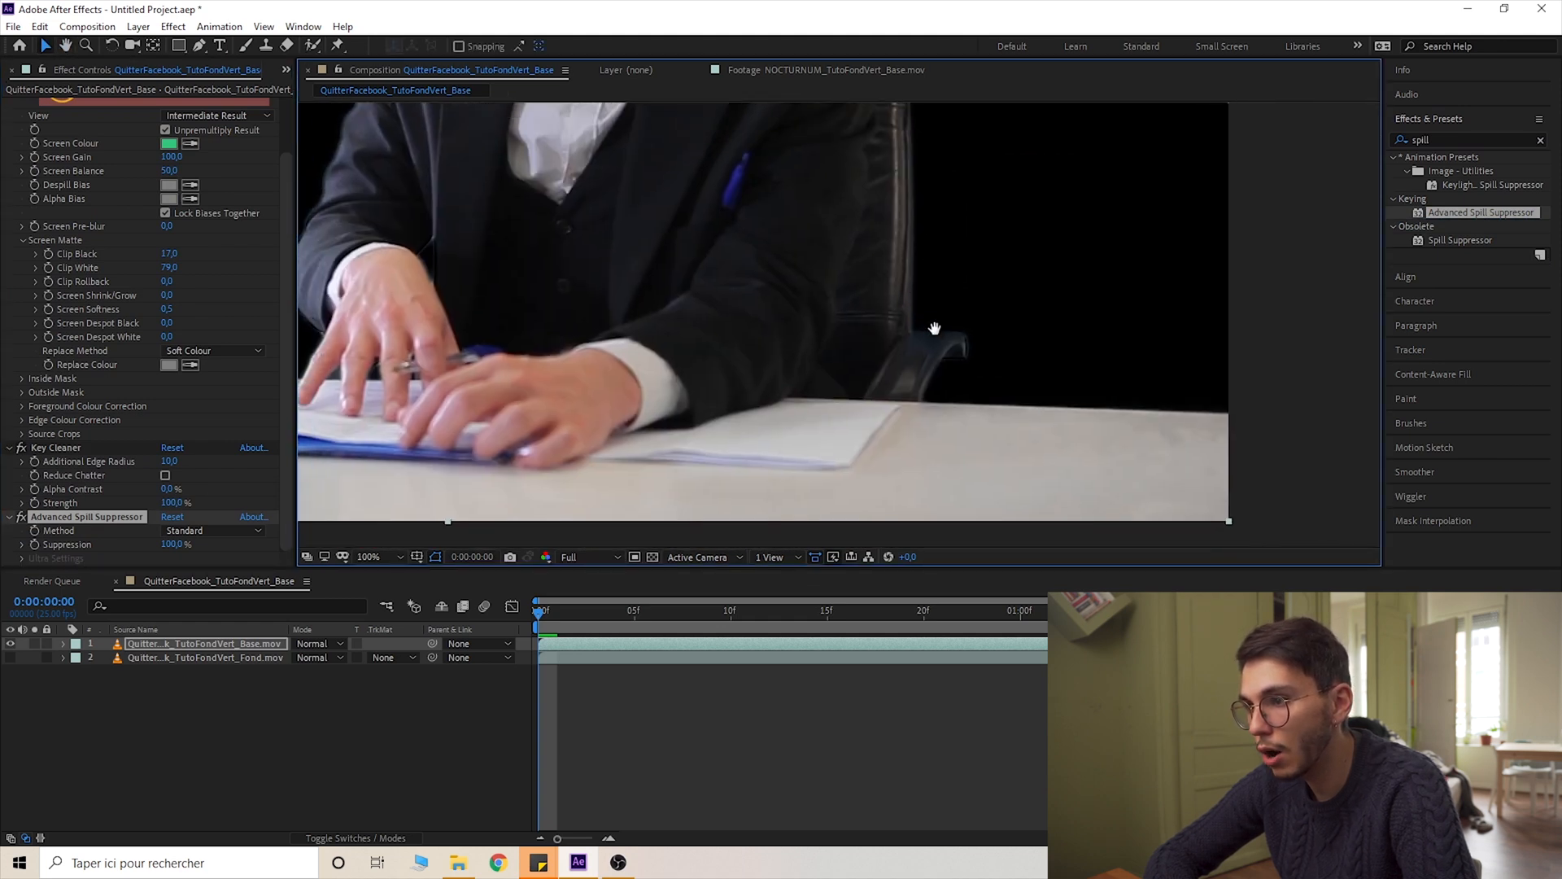
{"action": "scroll", "coordinate": [633, 423], "scroll_direction": "up", "scroll_amount": 6}
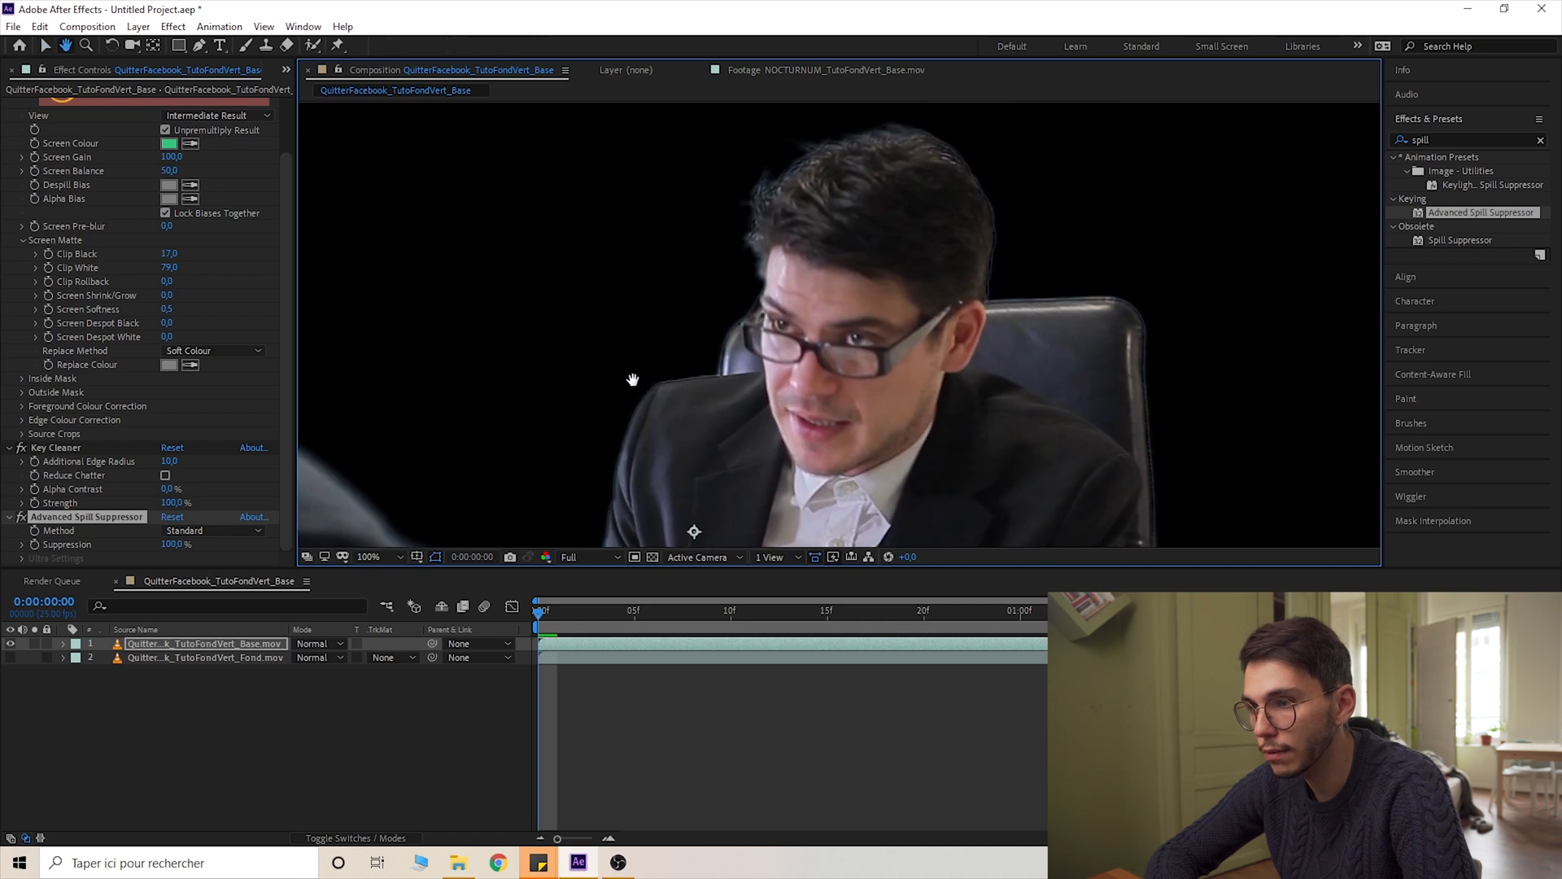
Try the Ultra method in Advanced Spill Suppressor, and return the method to Standard
{"action": "left_click", "coordinate": [206, 537]}
{"action": "left_click", "coordinate": [198, 529]}
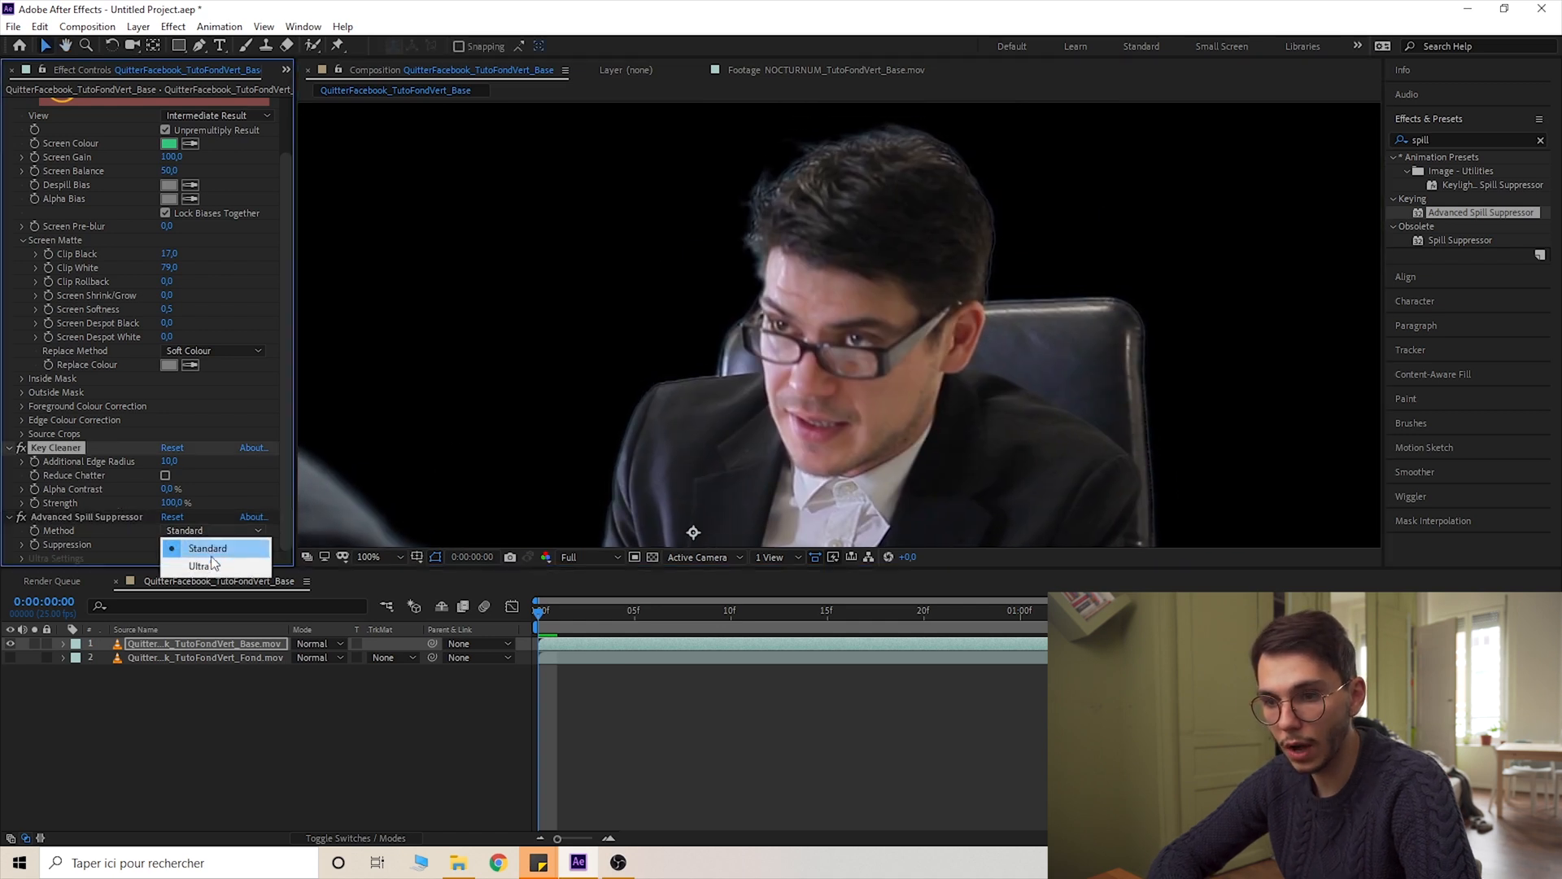
{"action": "left_click", "coordinate": [216, 567]}
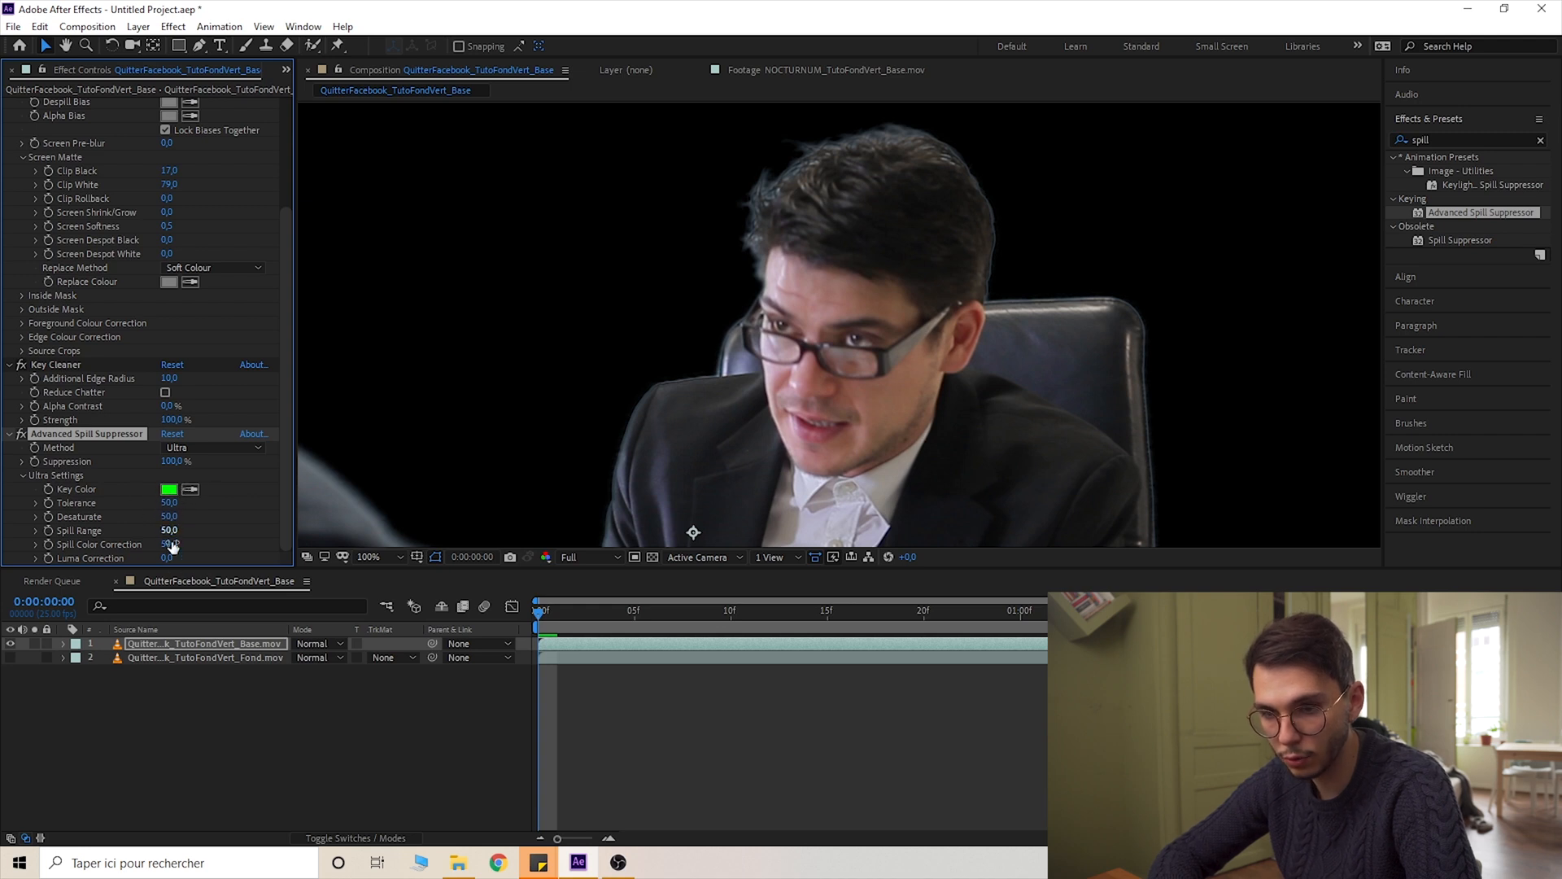
{"action": "left_click", "coordinate": [257, 449]}
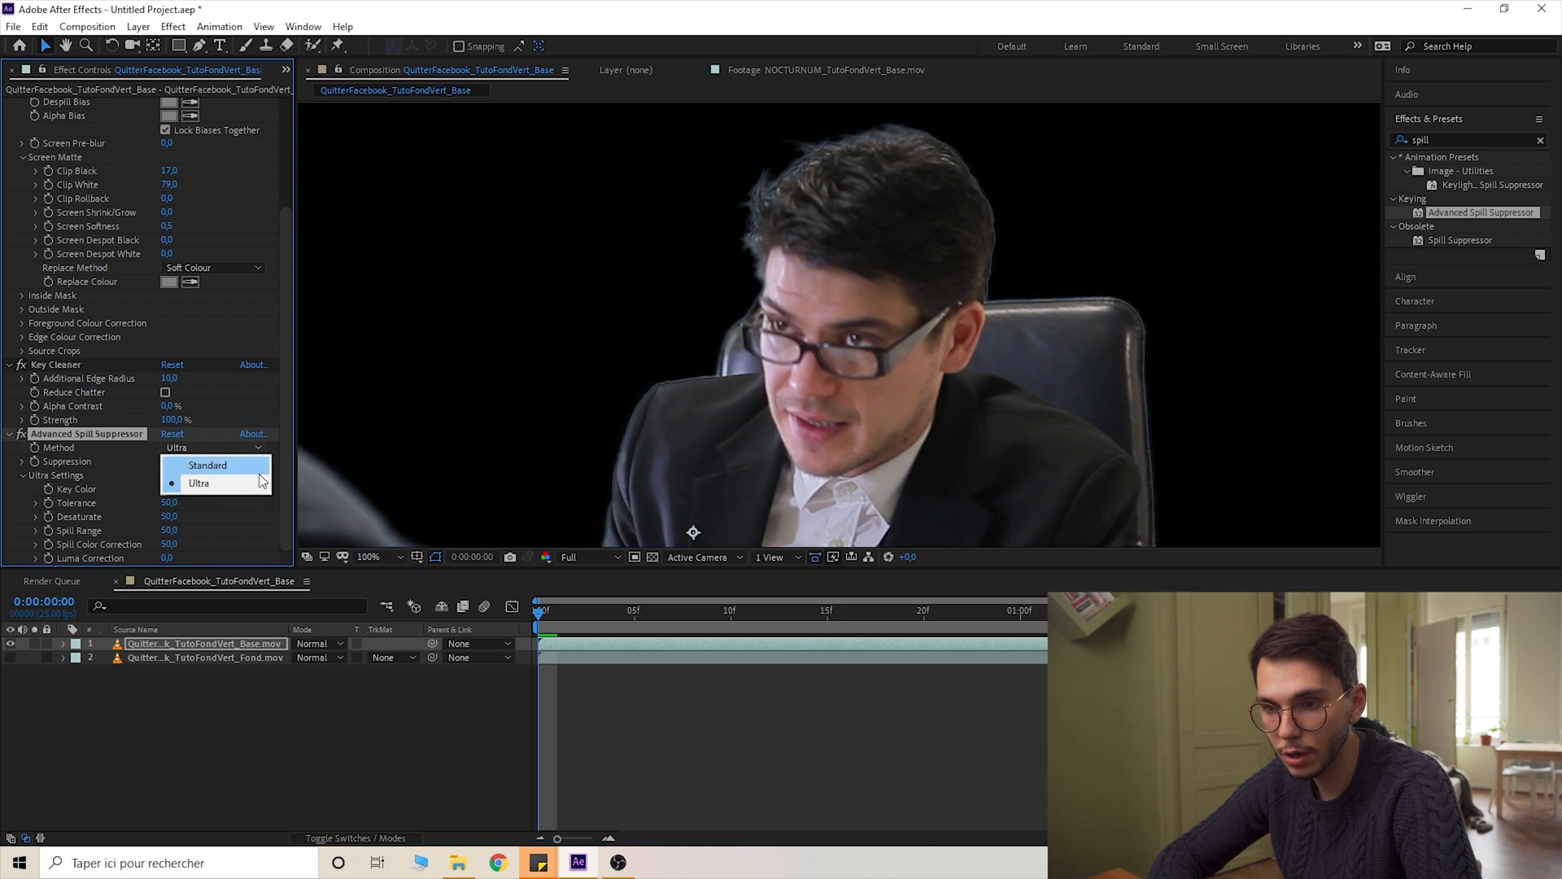
{"action": "left_click", "coordinate": [266, 465]}
{"action": "left_click_drag", "start_coordinate": [874, 344], "coordinate": [818, 363]}
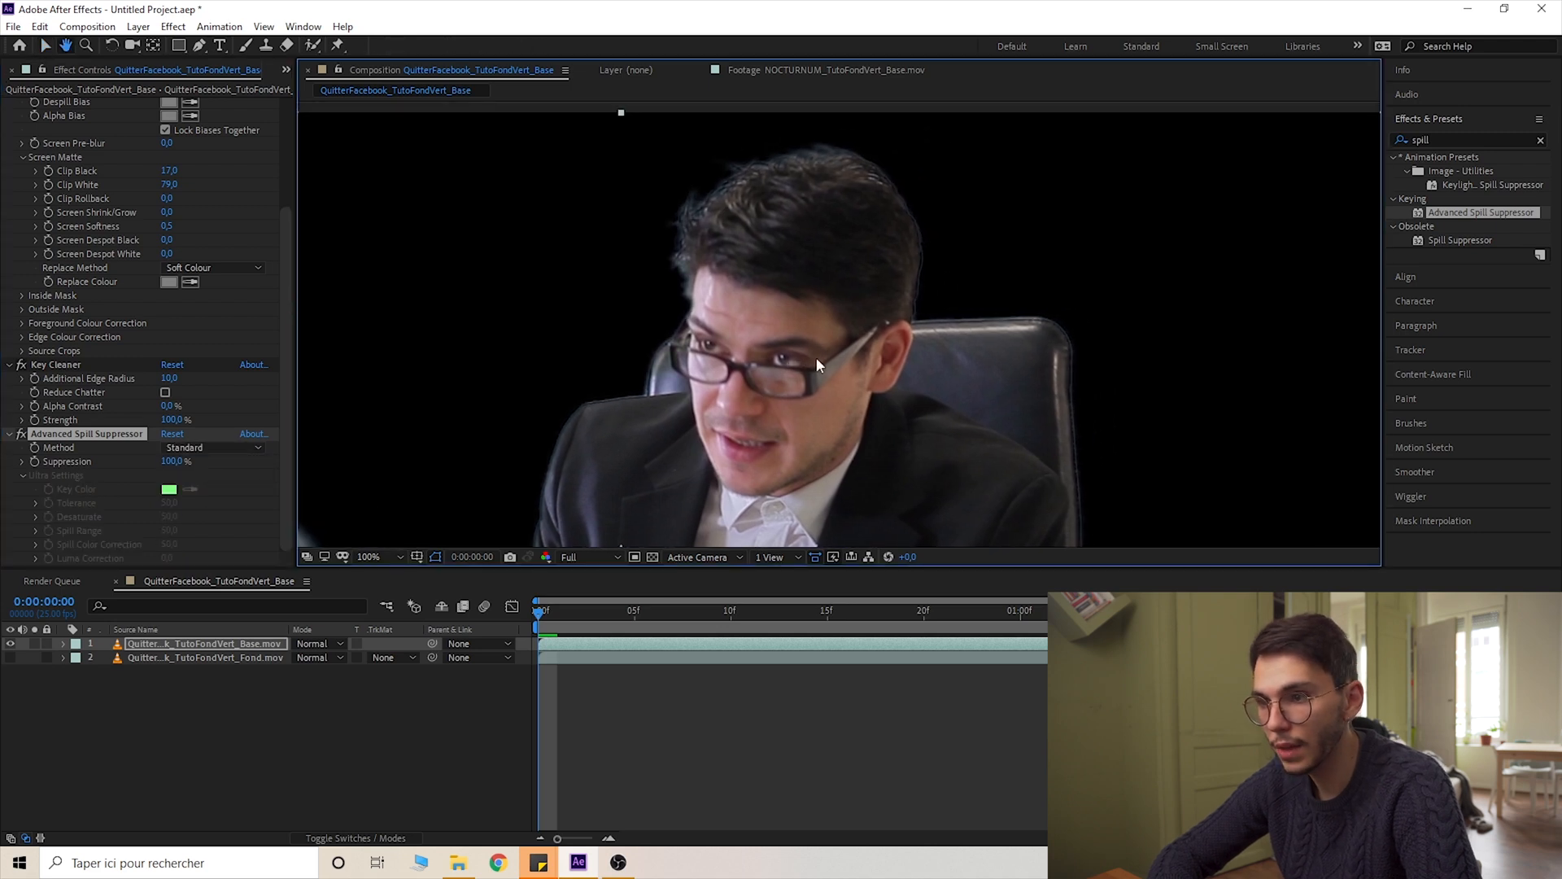
Show the Fond.mov background layer again, and inspect the man's hair against it up close
{"action": "left_click", "coordinate": [9, 657]}
{"action": "scroll", "coordinate": [636, 309], "scroll_direction": "down", "scroll_amount": 3}
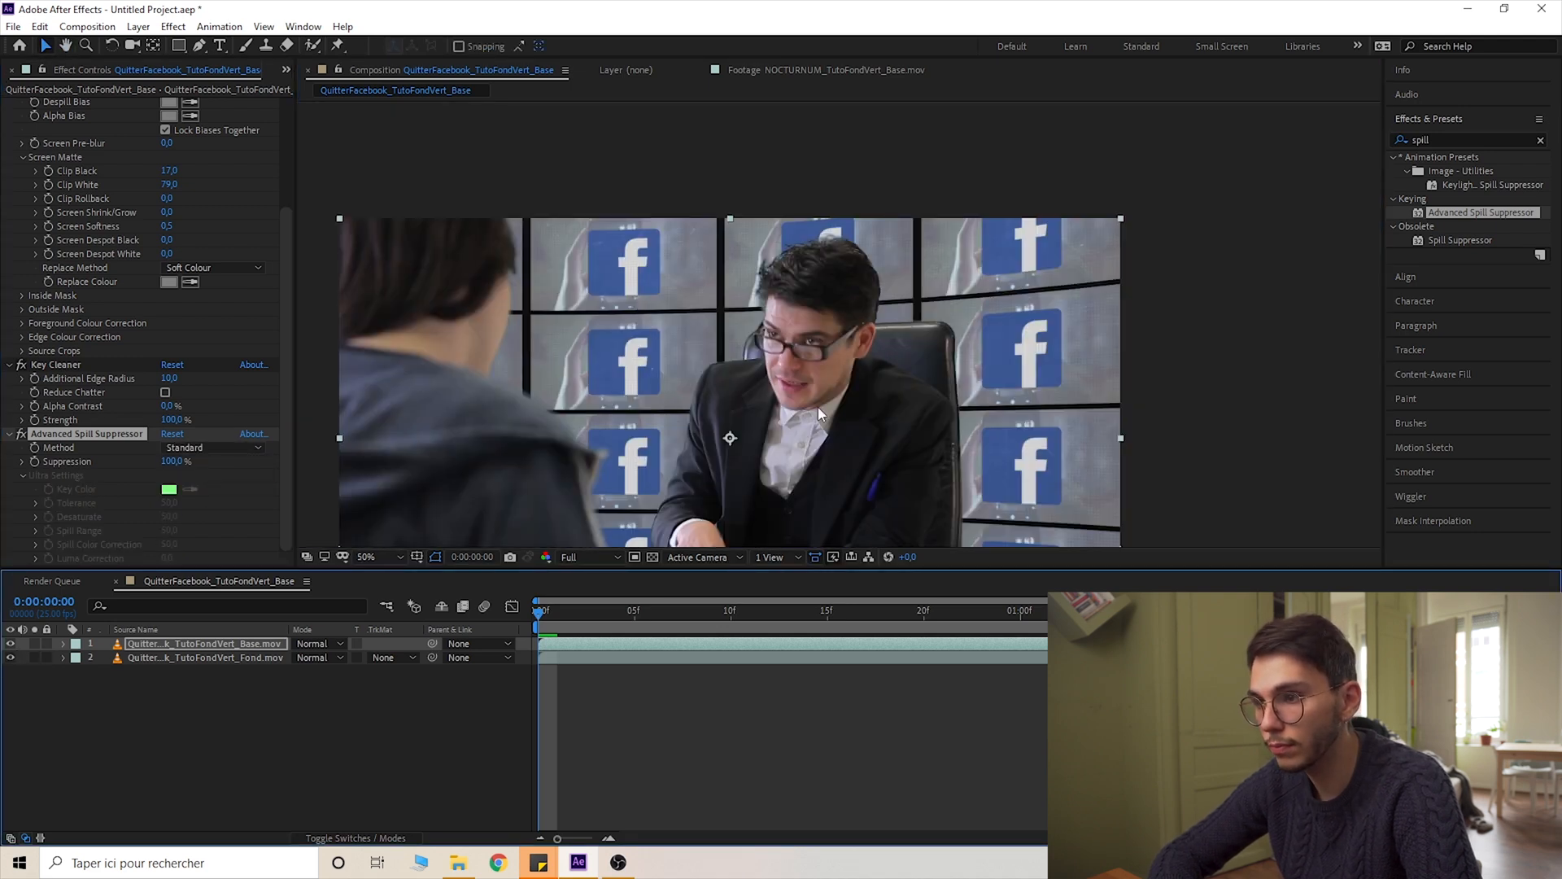
{"action": "scroll", "coordinate": [979, 404], "scroll_direction": "up", "scroll_amount": 3}
{"action": "scroll", "coordinate": [980, 404], "scroll_direction": "up", "scroll_amount": 2}
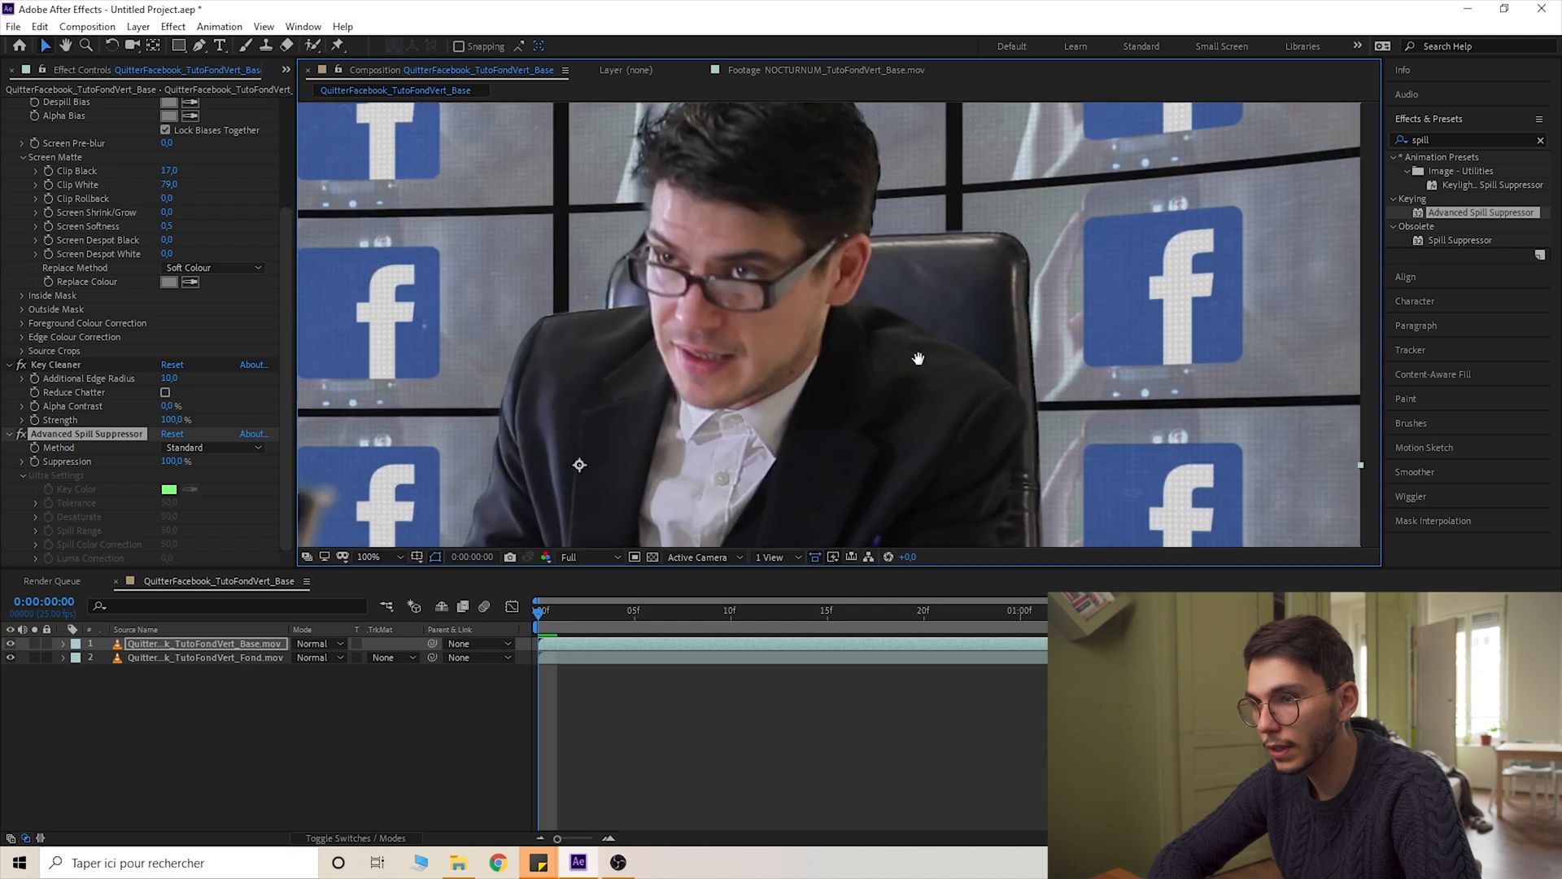
{"action": "scroll", "coordinate": [805, 221], "scroll_direction": "up", "scroll_amount": 3}
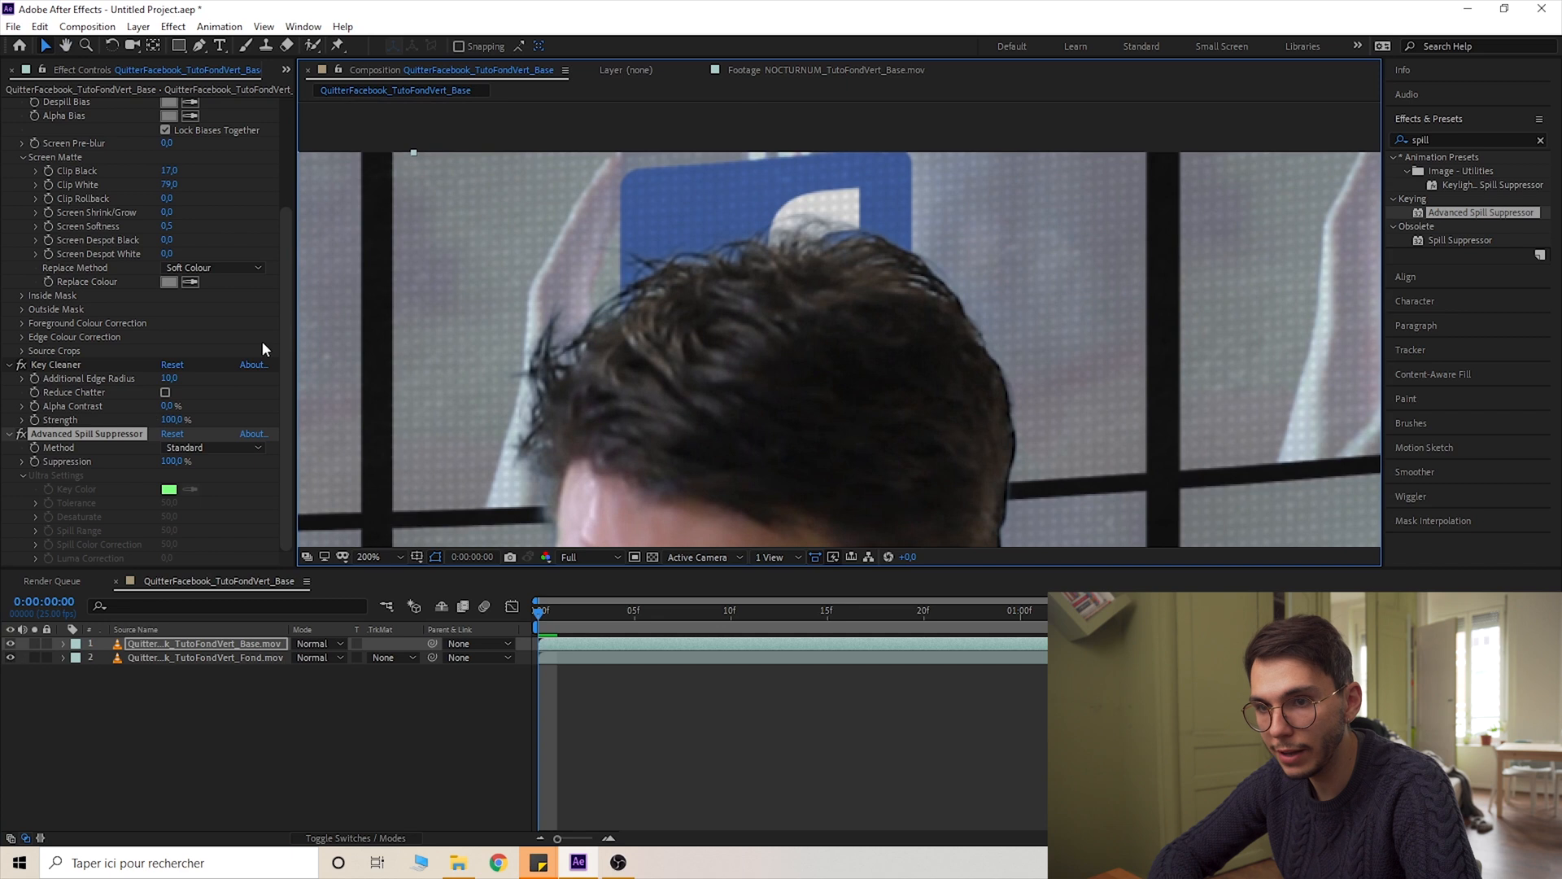
Set Keylight's Screen Shrink/Grow to -0,5 to tighten the matte around the man's hair
{"action": "scroll", "coordinate": [52, 297], "scroll_direction": "up", "scroll_amount": 3}
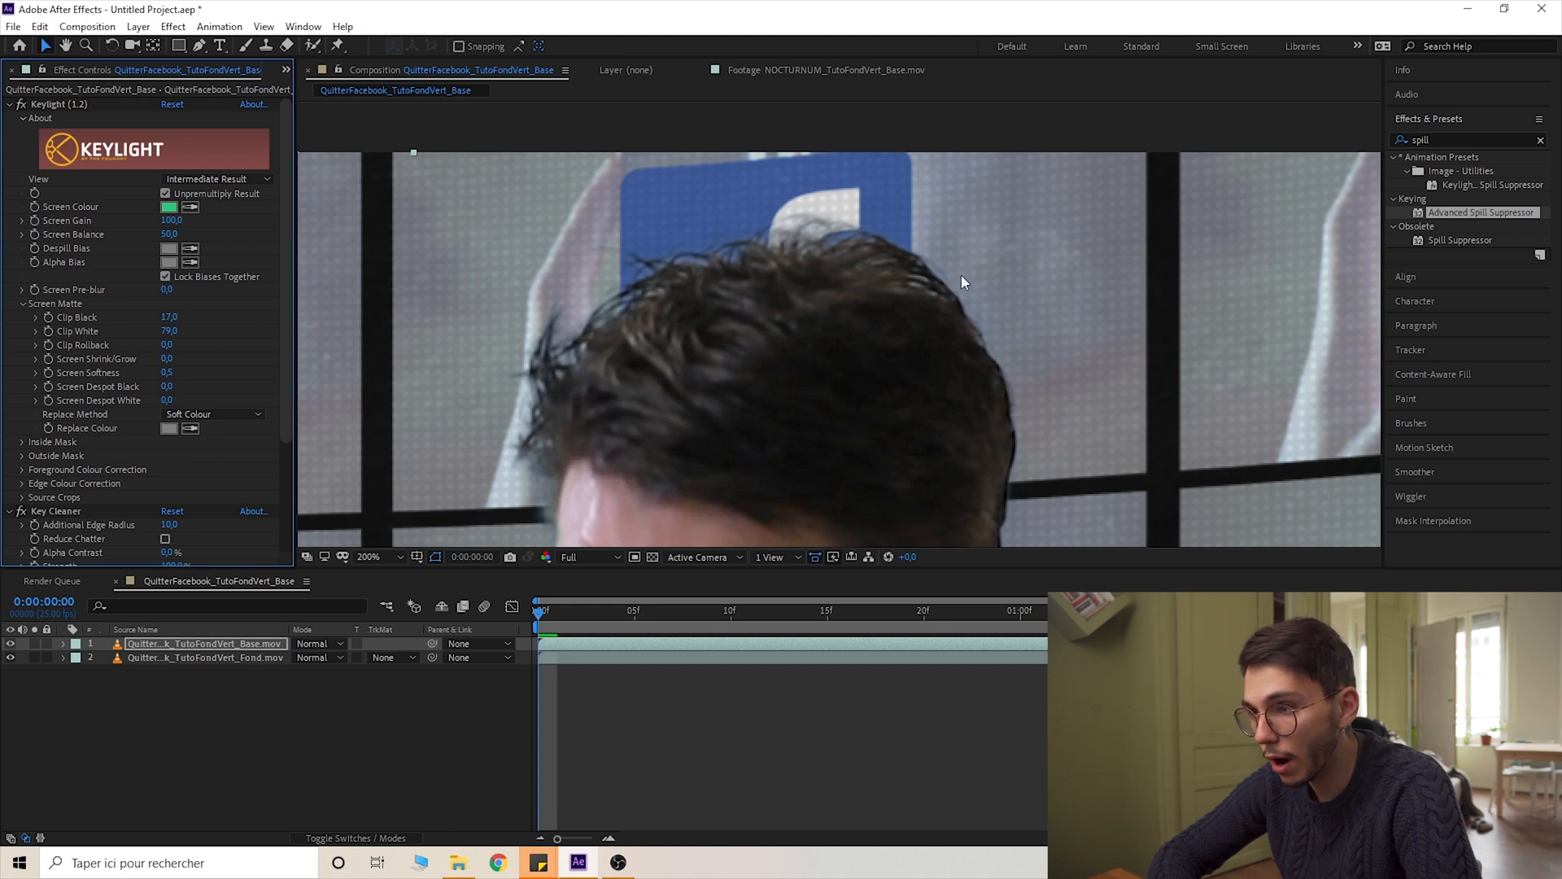
{"action": "left_click_drag", "start_coordinate": [163, 359], "coordinate": [4, 488]}
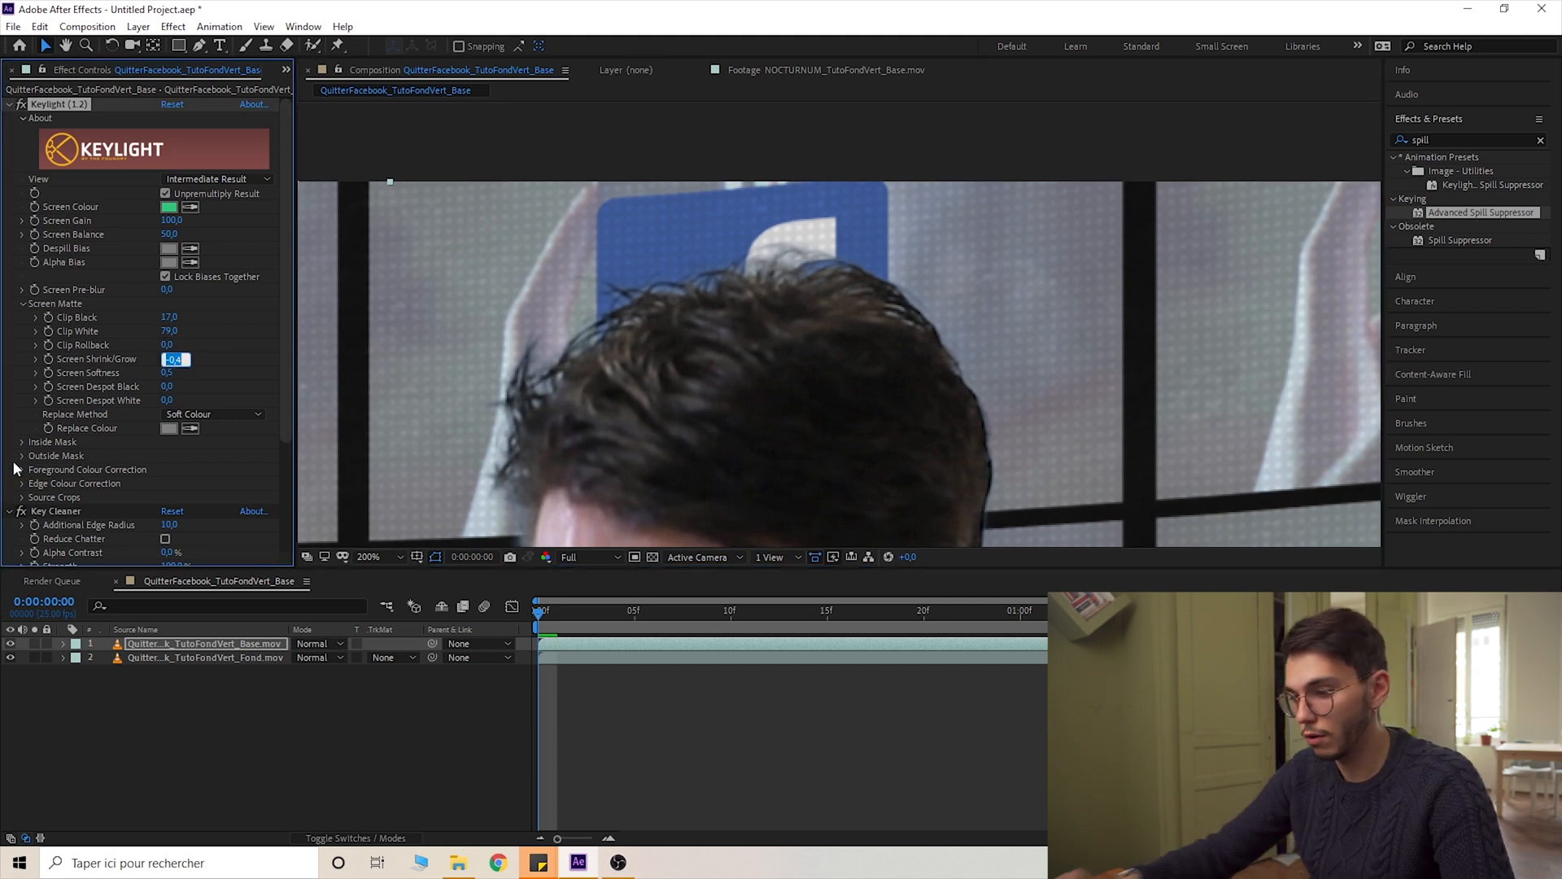
{"action": "type", "text": "-0,5"}
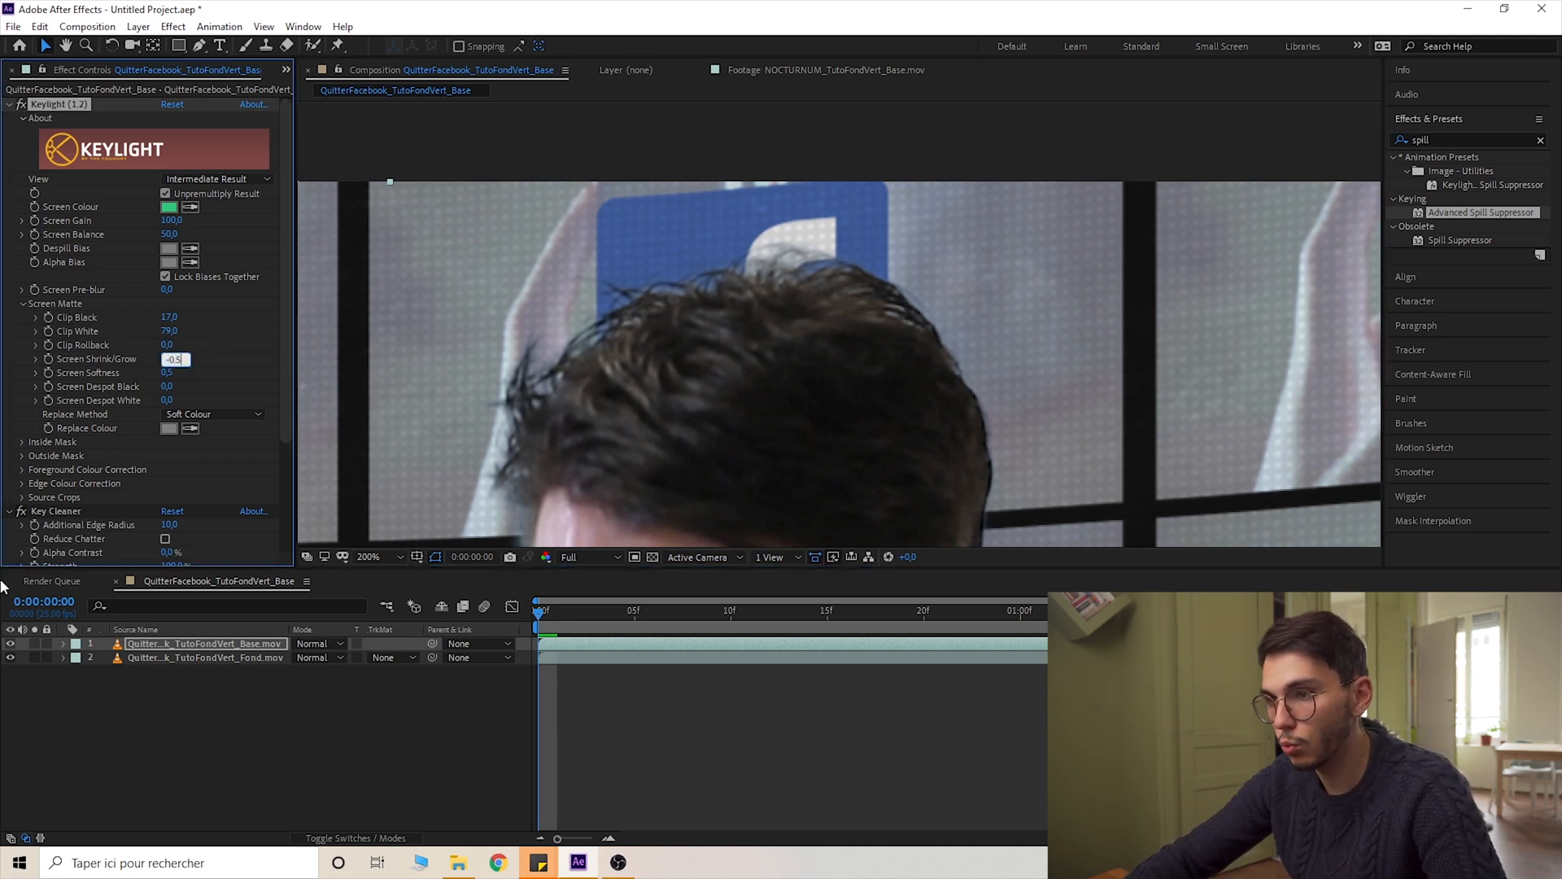
{"action": "key", "text": "Return"}
{"action": "scroll", "coordinate": [674, 408], "scroll_direction": "down", "scroll_amount": 1}
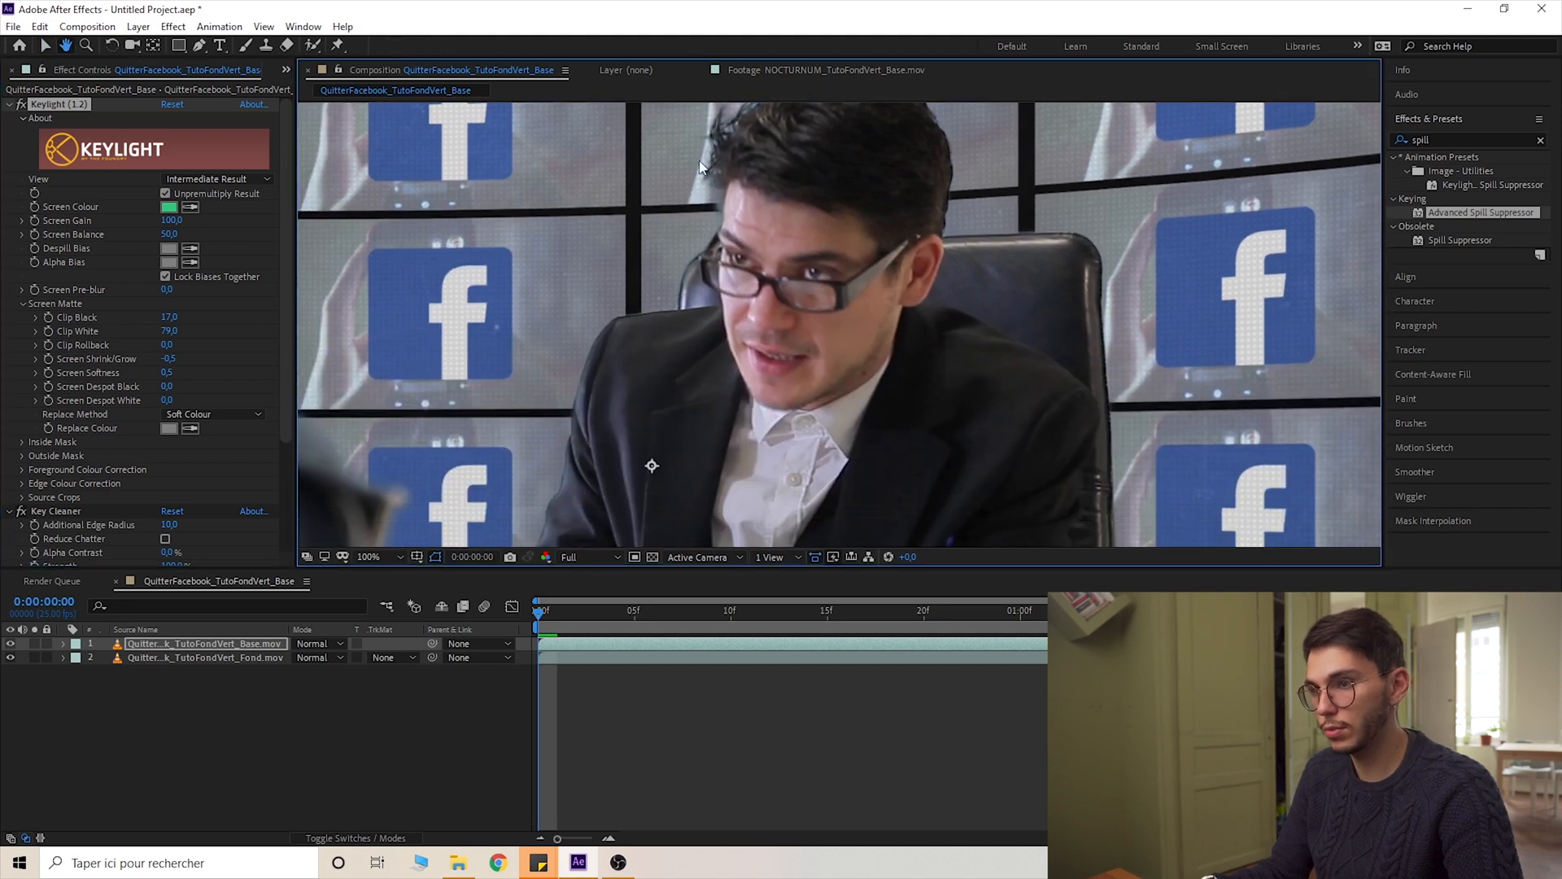
{"action": "scroll", "coordinate": [700, 160], "scroll_direction": "down", "scroll_amount": 1}
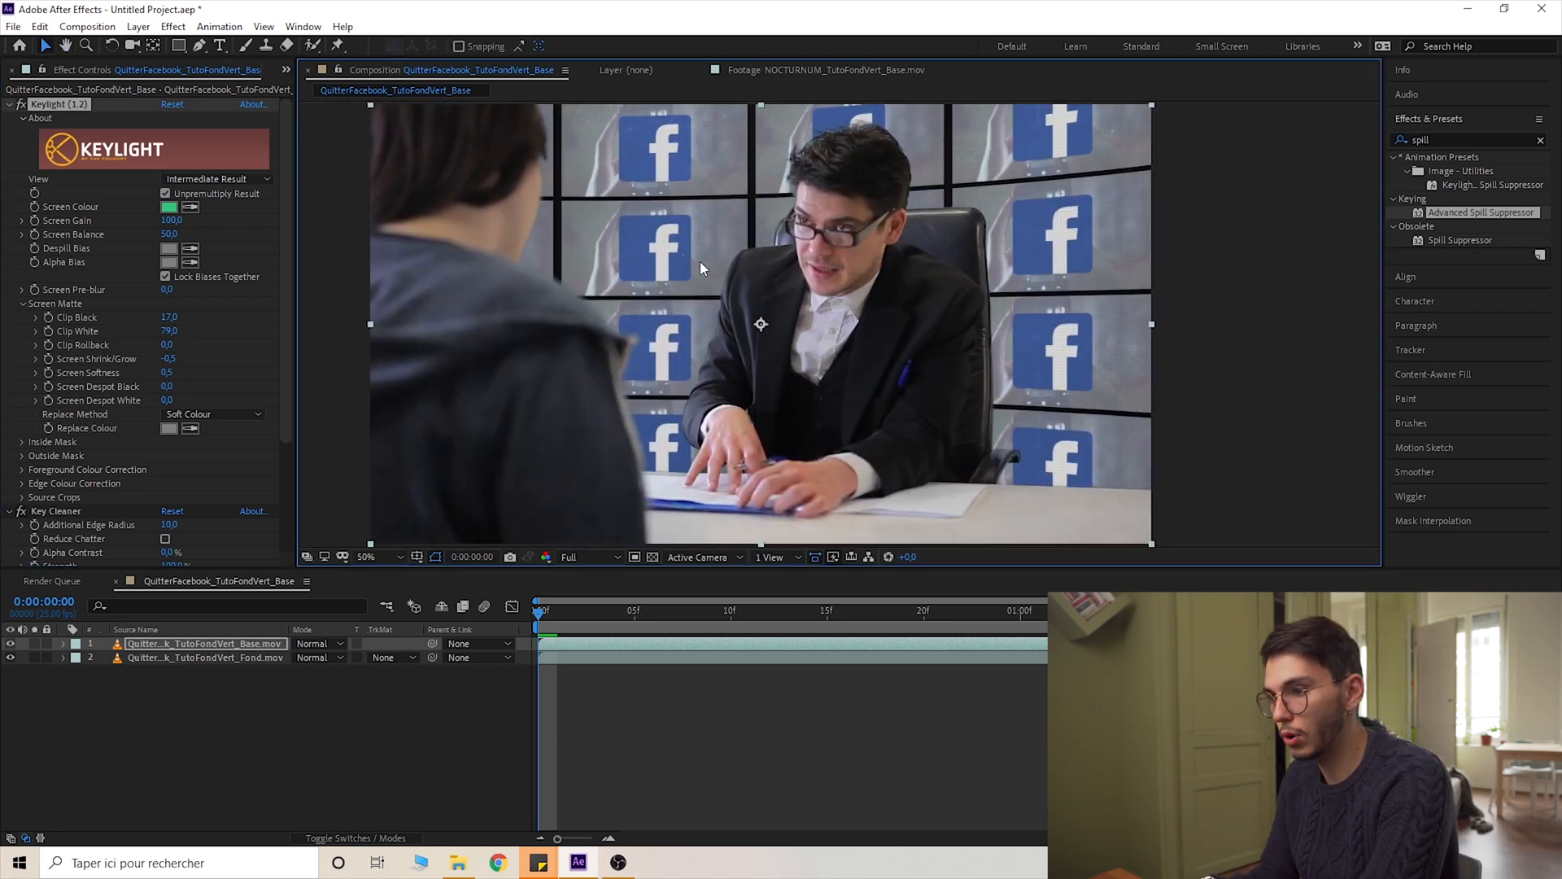
Preview the composite in playback, and inspect the desk's edge and surface up close
{"action": "key", "text": "space"}
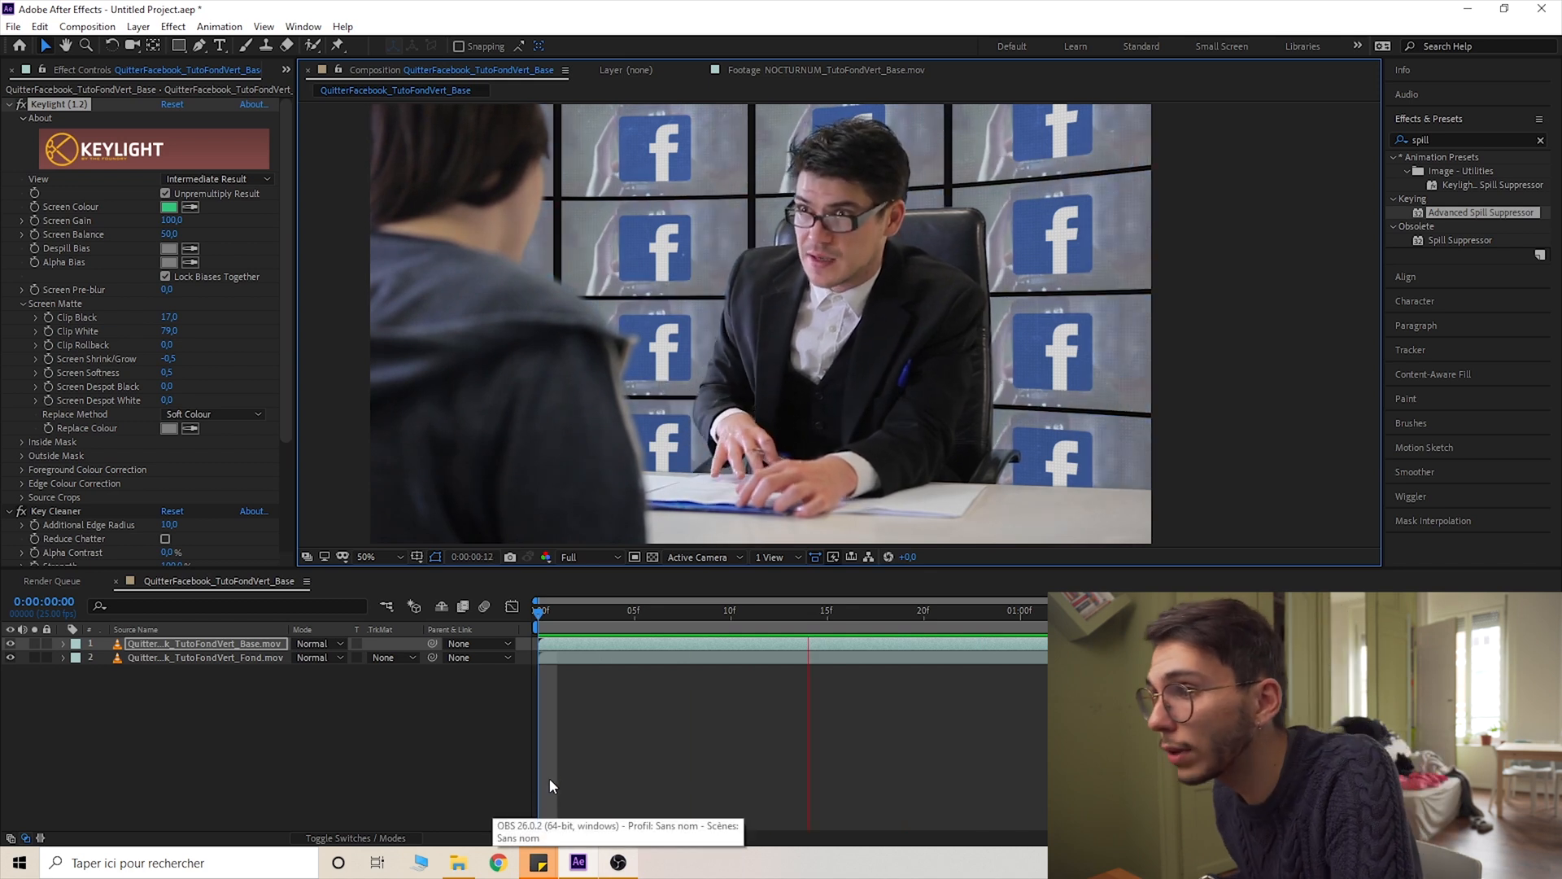
{"action": "key", "text": "space"}
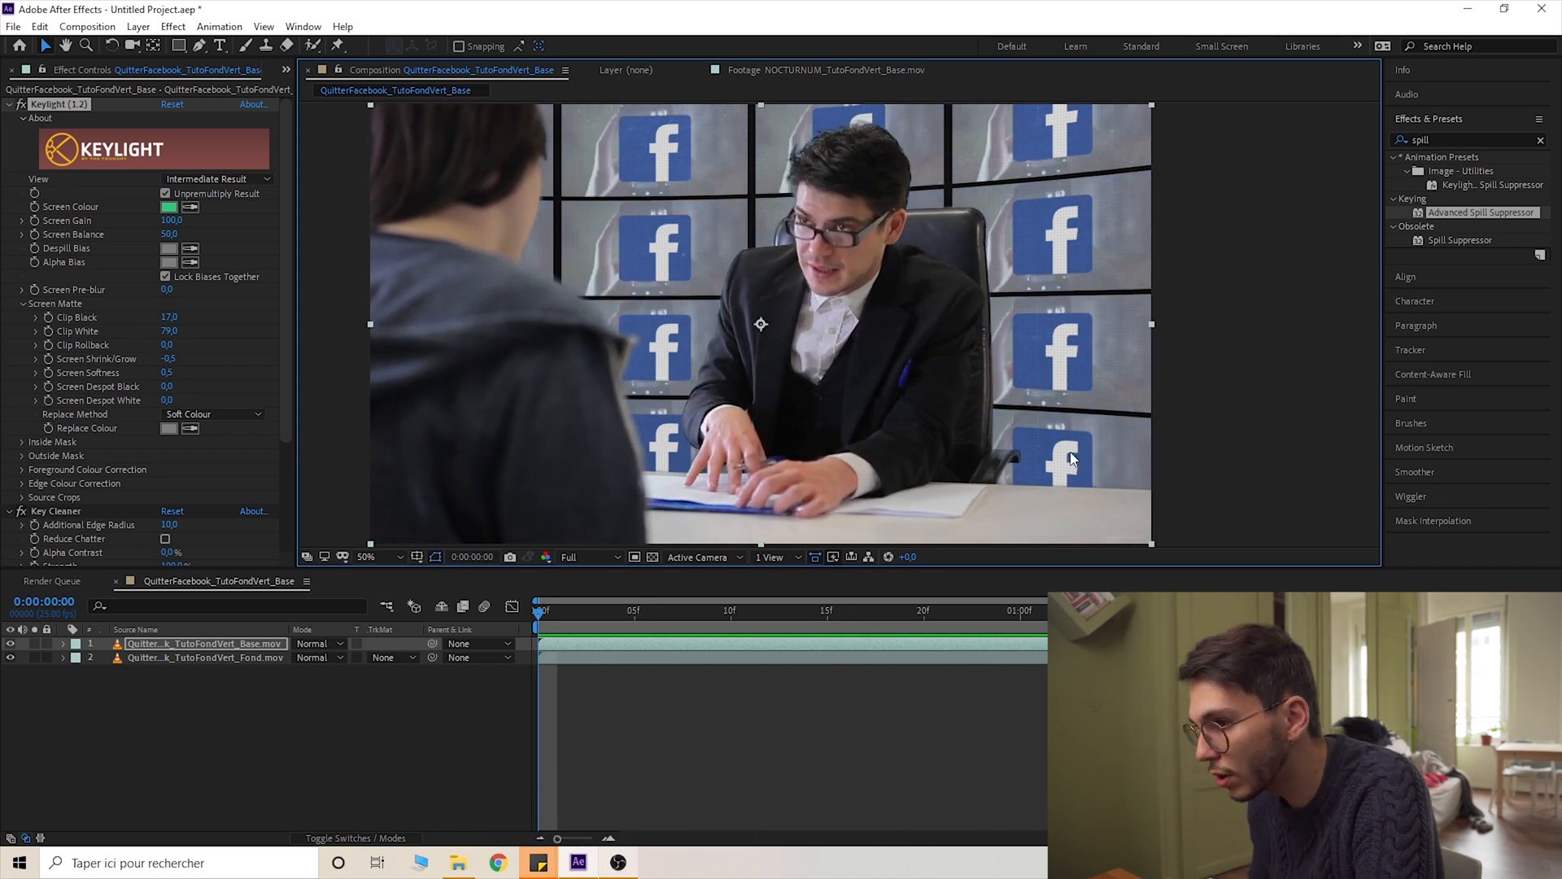
{"action": "scroll", "coordinate": [1086, 450], "scroll_direction": "up", "scroll_amount": 3}
{"action": "left_click_drag", "start_coordinate": [934, 222], "coordinate": [911, 342]}
{"action": "key", "text": "space"}
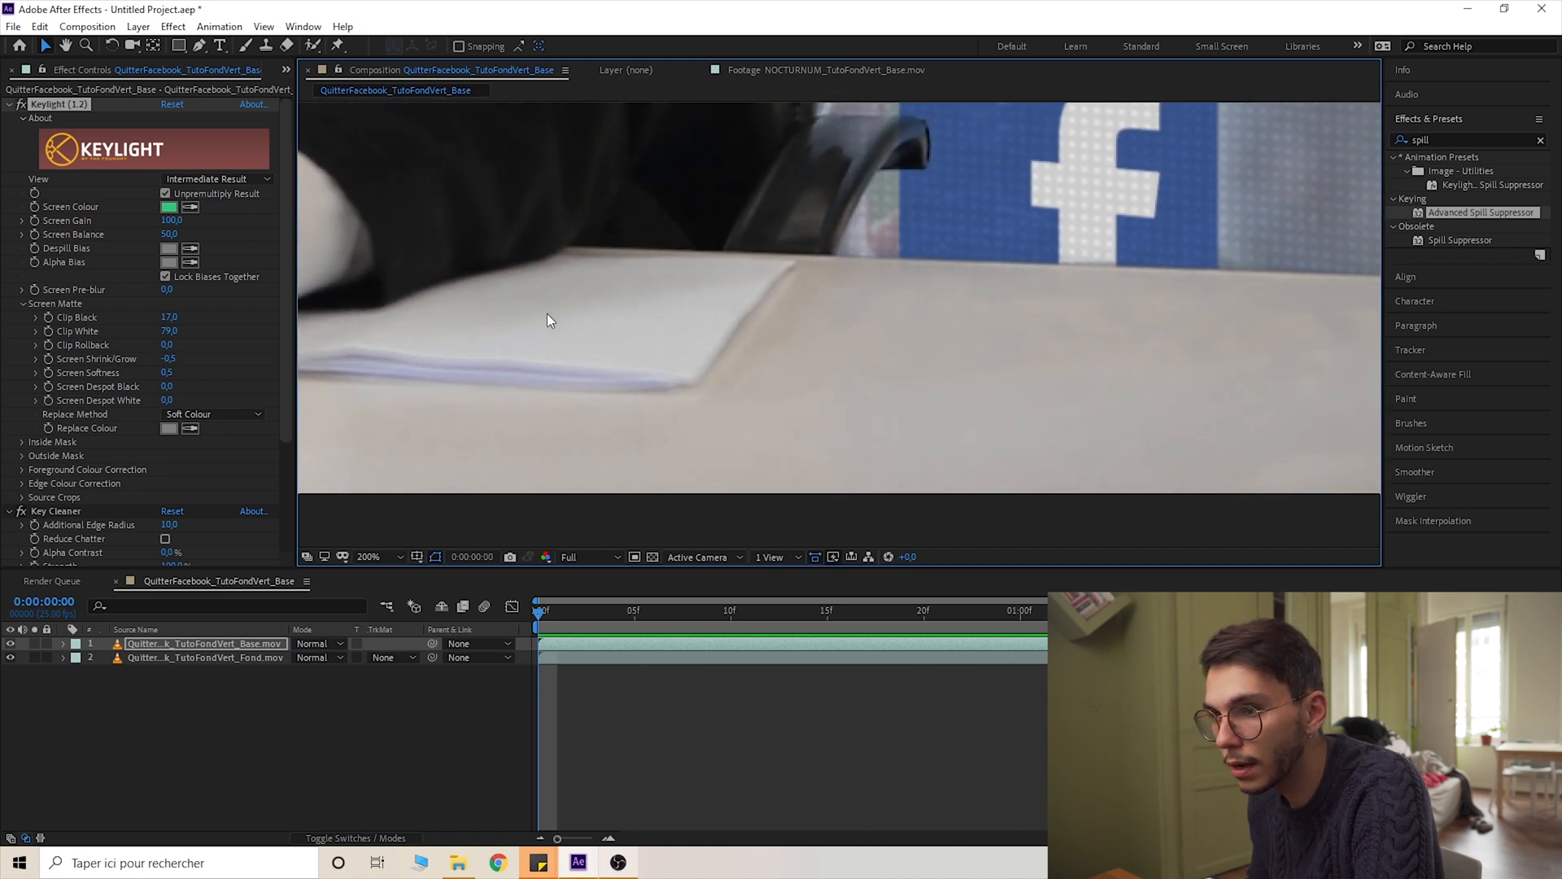
{"action": "key", "text": "space"}
{"action": "scroll", "coordinate": [968, 326], "scroll_direction": "down", "scroll_amount": 3}
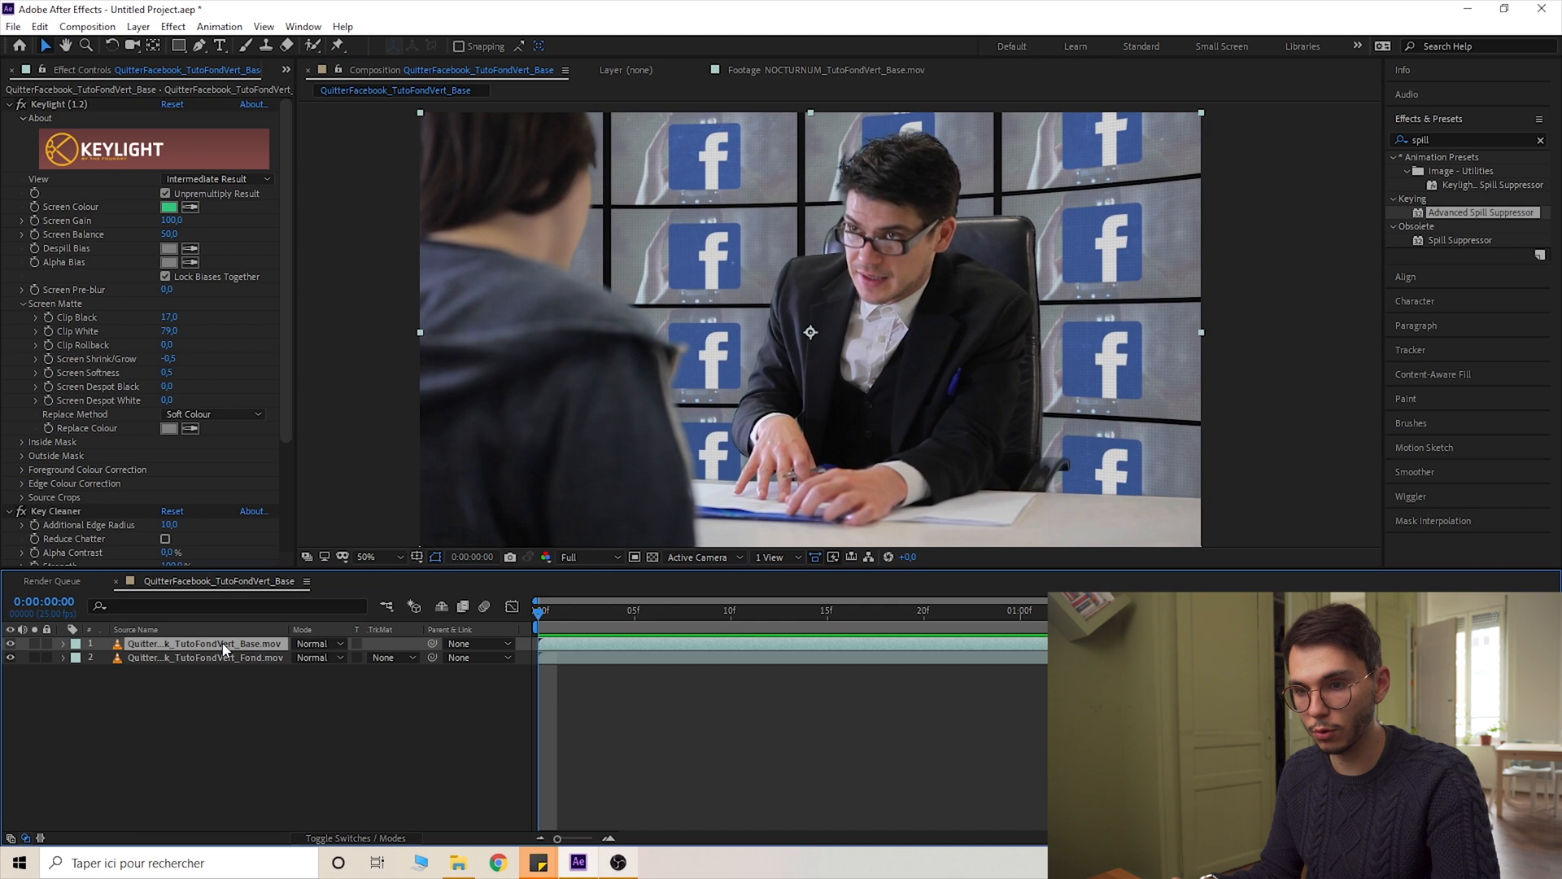
Duplicate the keyed Base.mov layer
{"action": "key", "text": "ctrl+d"}
{"action": "key", "text": "ctrl+z"}
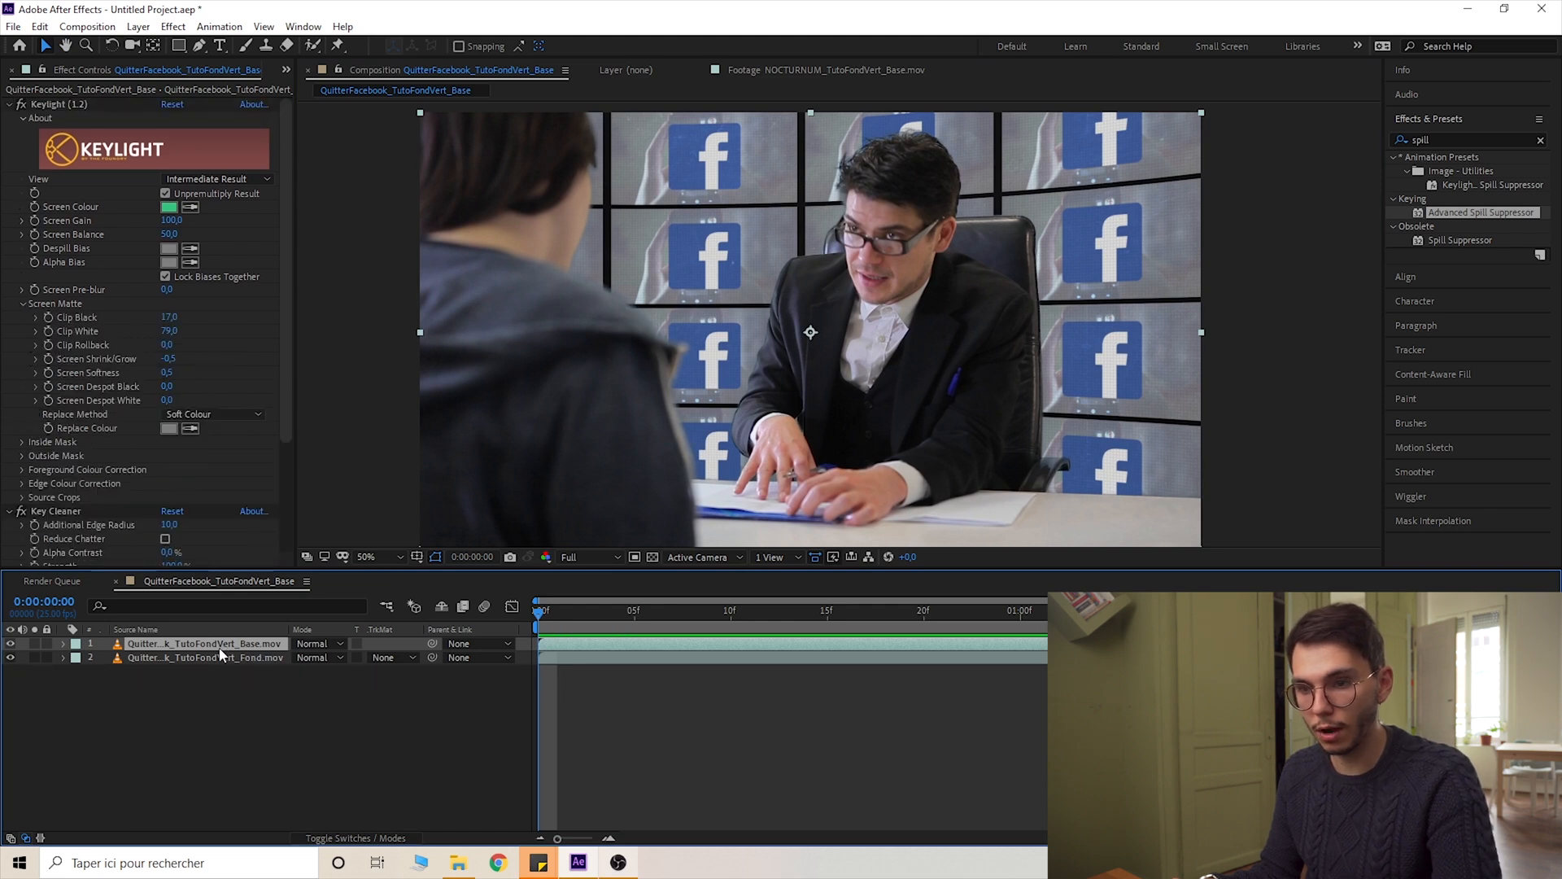
{"action": "left_click", "coordinate": [39, 26]}
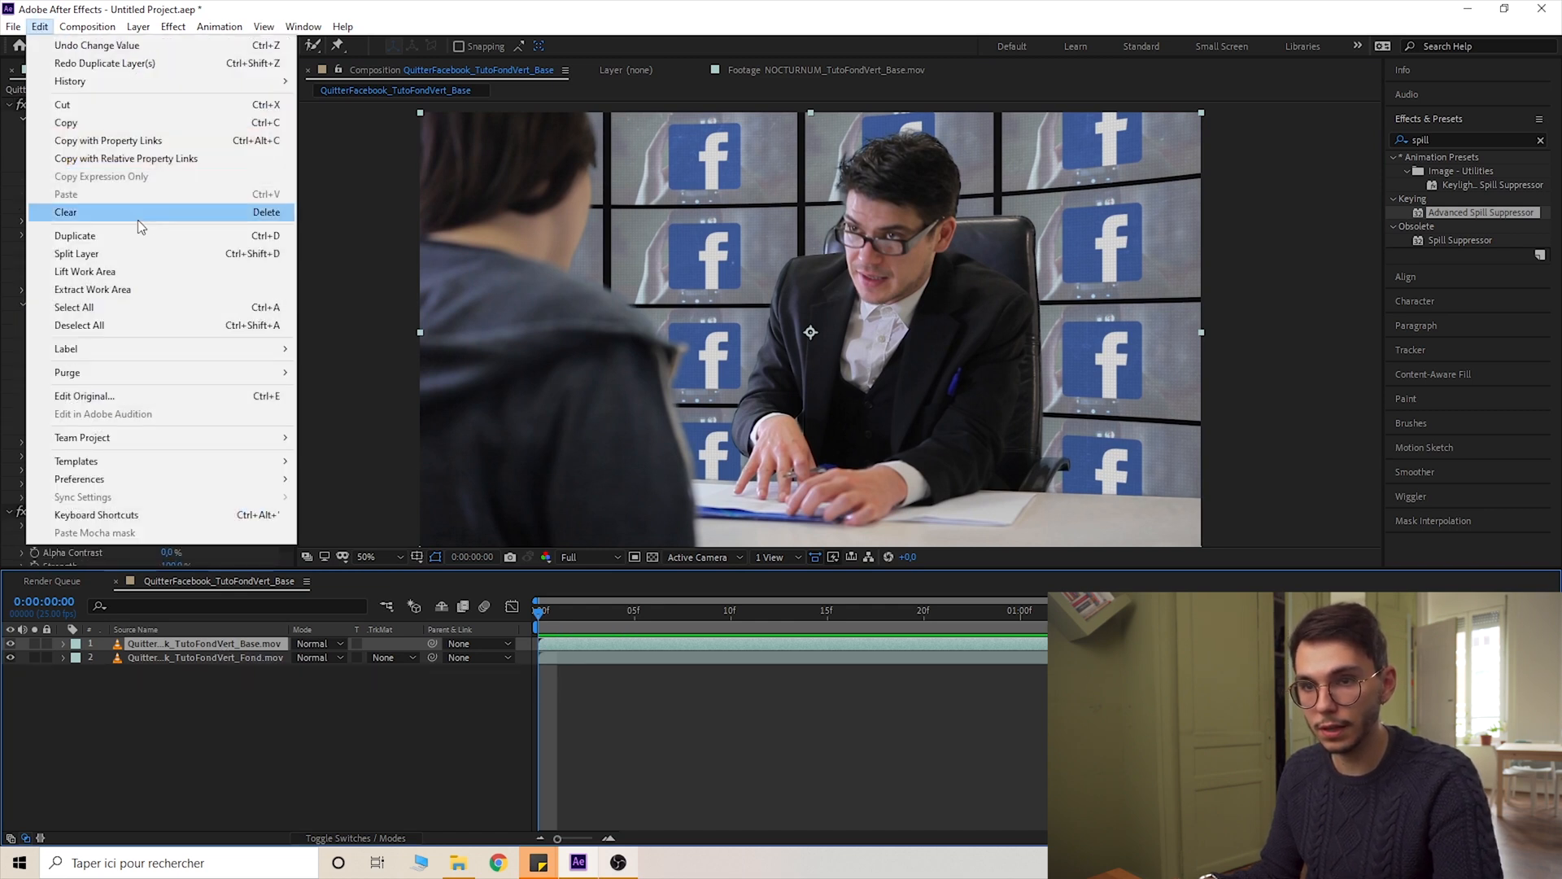
{"action": "left_click", "coordinate": [105, 235]}
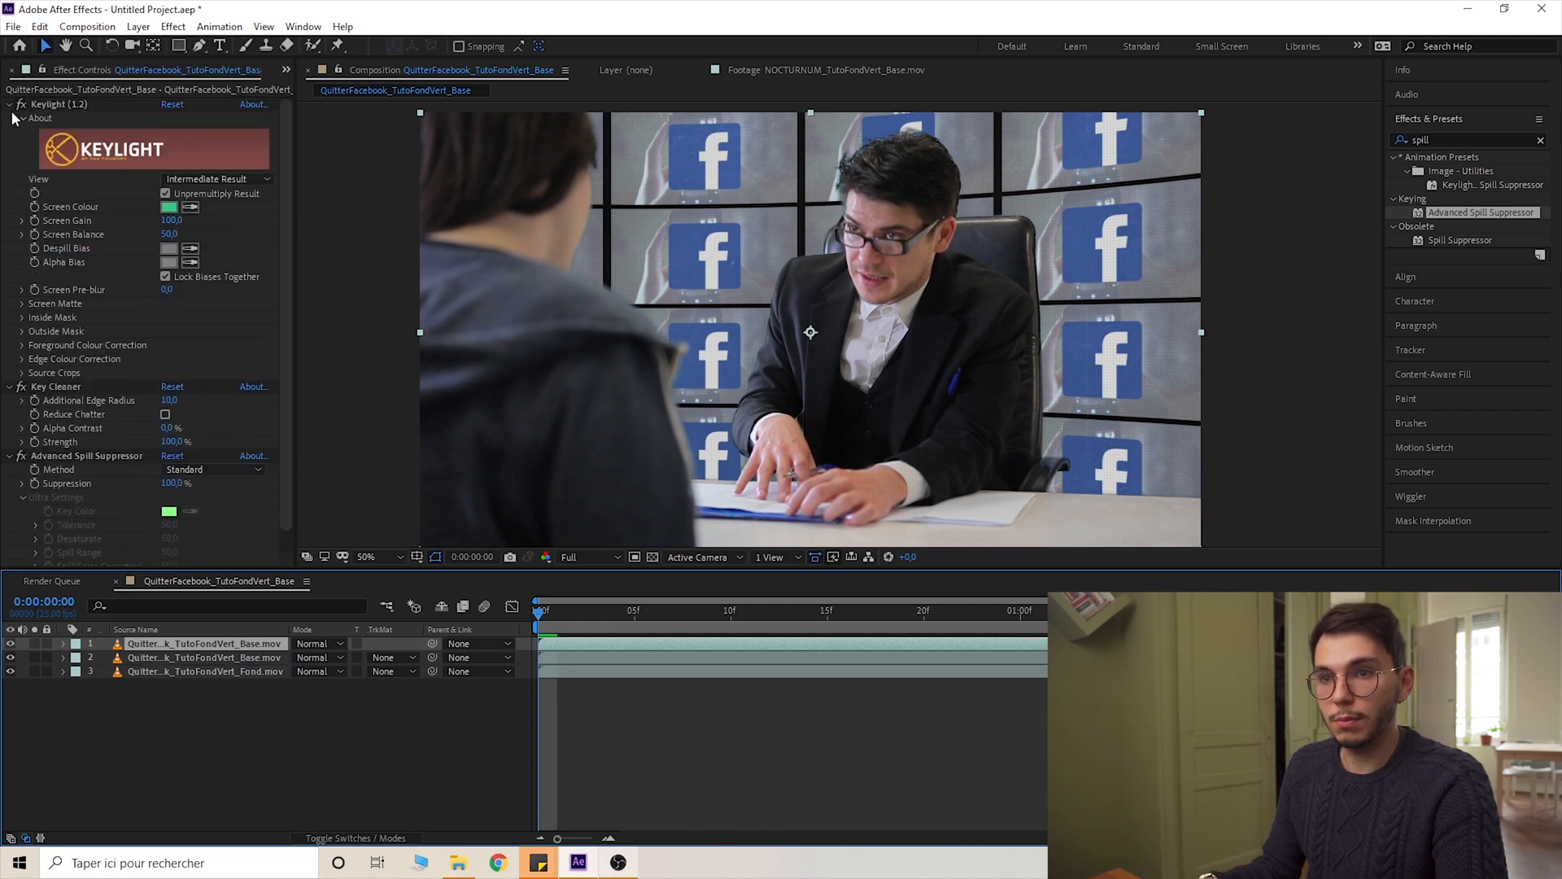
Delete Keylight, Key Cleaner and Advanced Spill Suppressor from the upper Base.mov copy
{"action": "left_click", "coordinate": [9, 105]}
{"action": "left_click", "coordinate": [69, 106]}
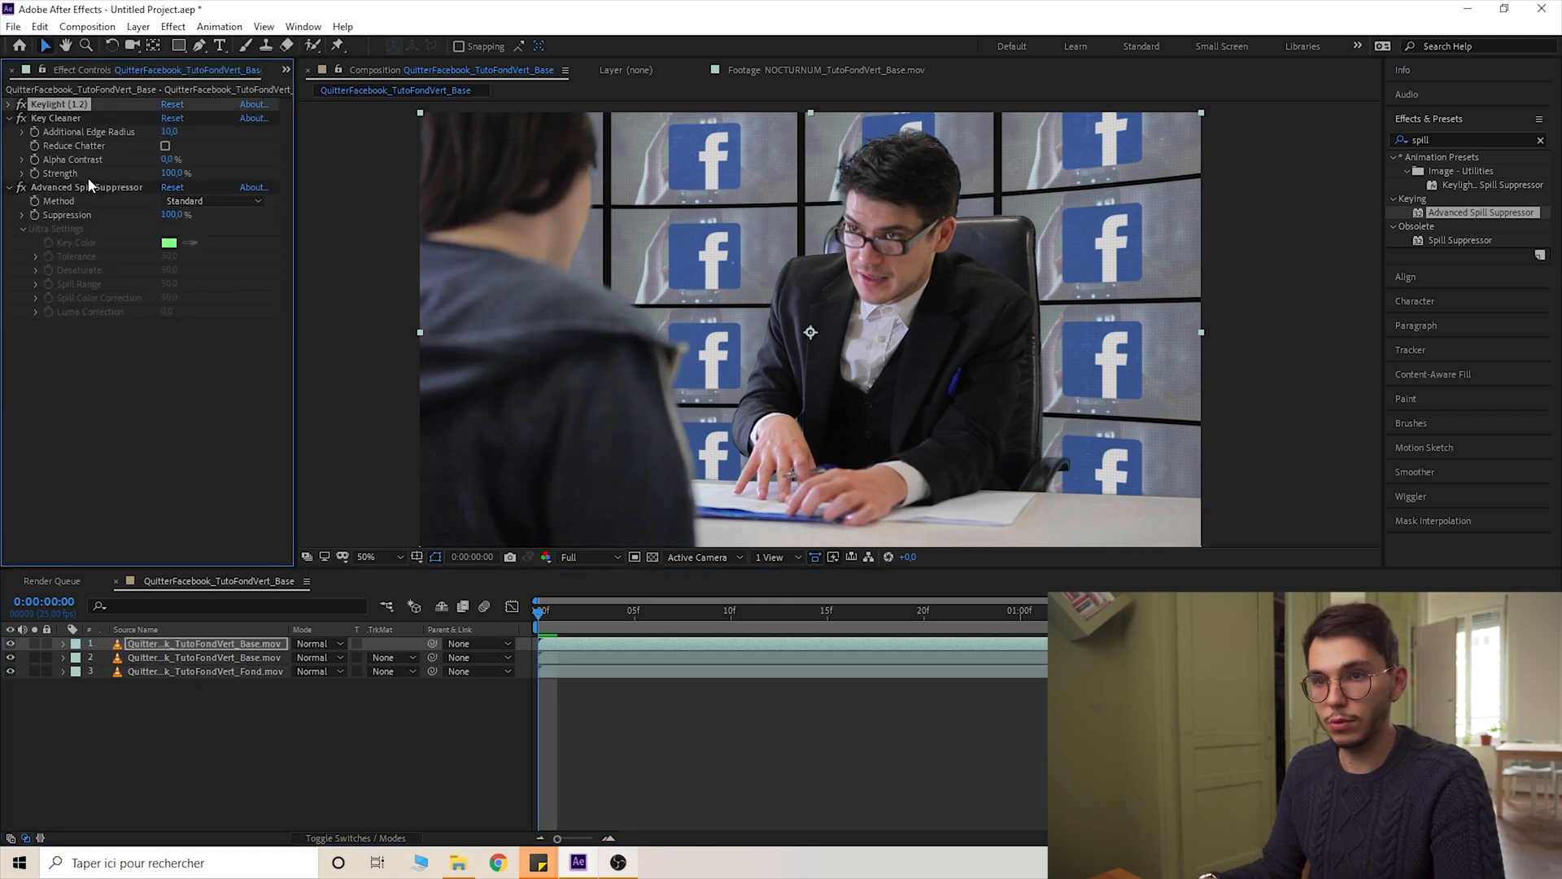
{"action": "left_click", "coordinate": [88, 184], "text": "shift"}
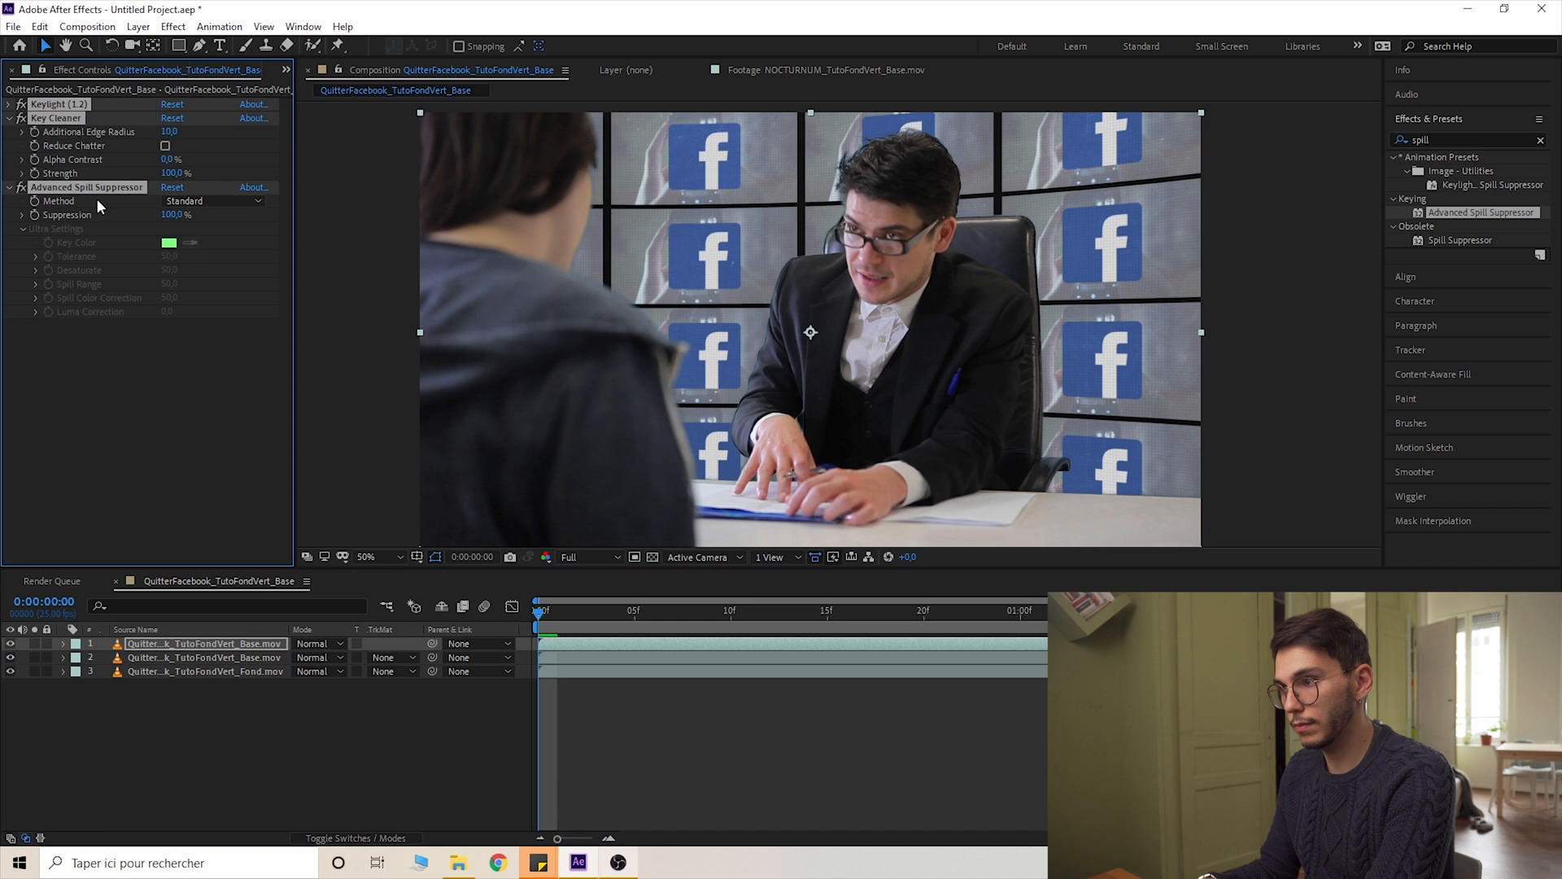
{"action": "key", "text": "Delete"}
{"action": "key", "text": "h"}
{"action": "left_click_drag", "start_coordinate": [764, 368], "coordinate": [750, 336]}
{"action": "key", "text": "v"}
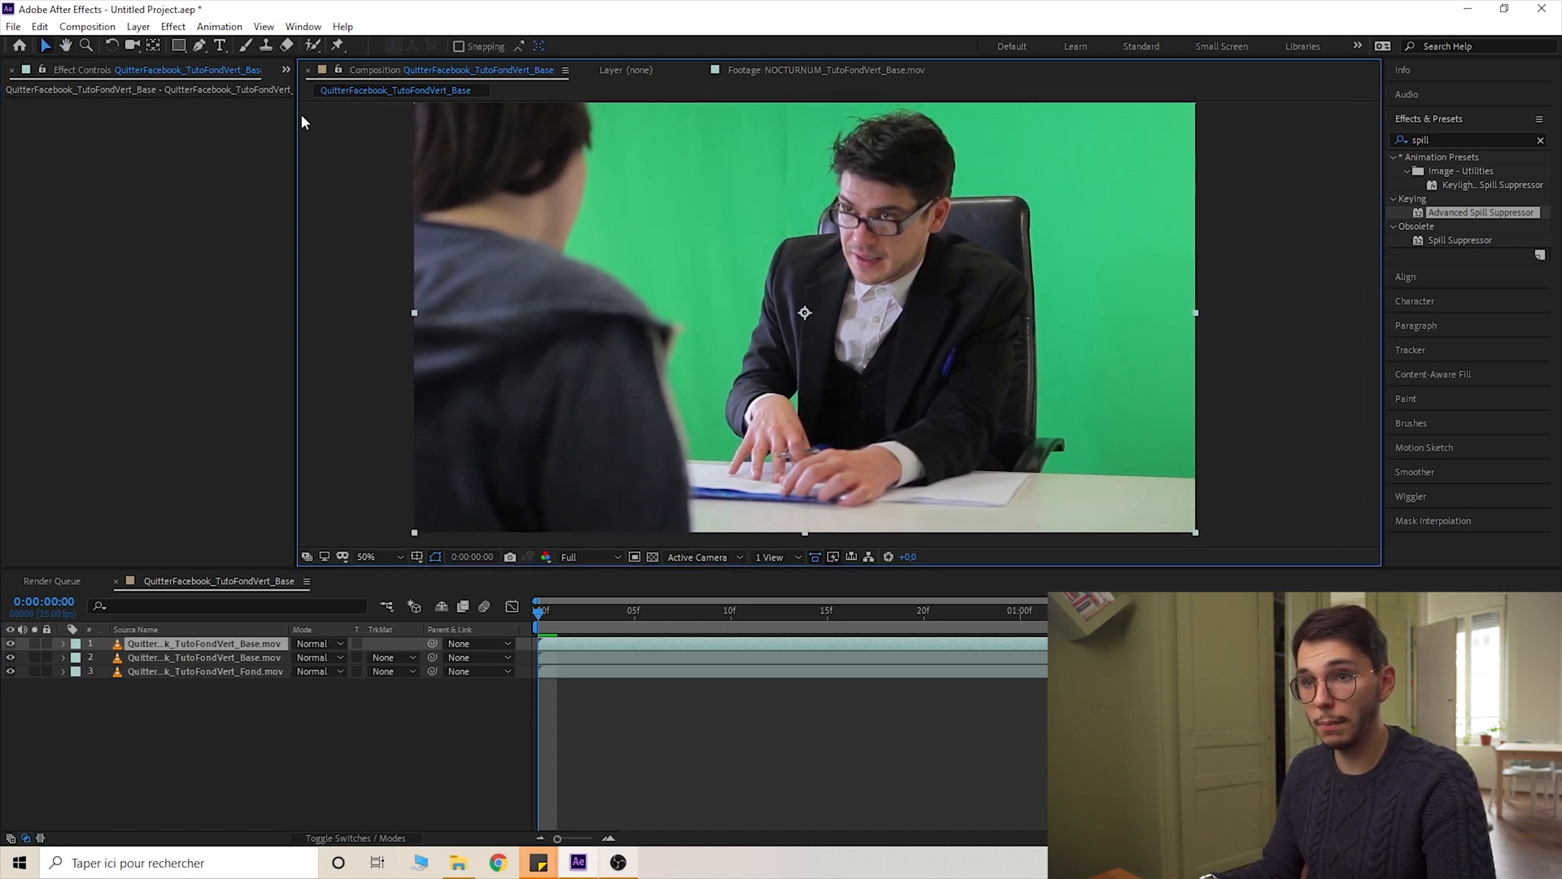
Draw a closed five-point Pen mask around the desk on the upper Base.mov copy, extending beyond the frame's lower edge
{"action": "left_click", "coordinate": [199, 46]}
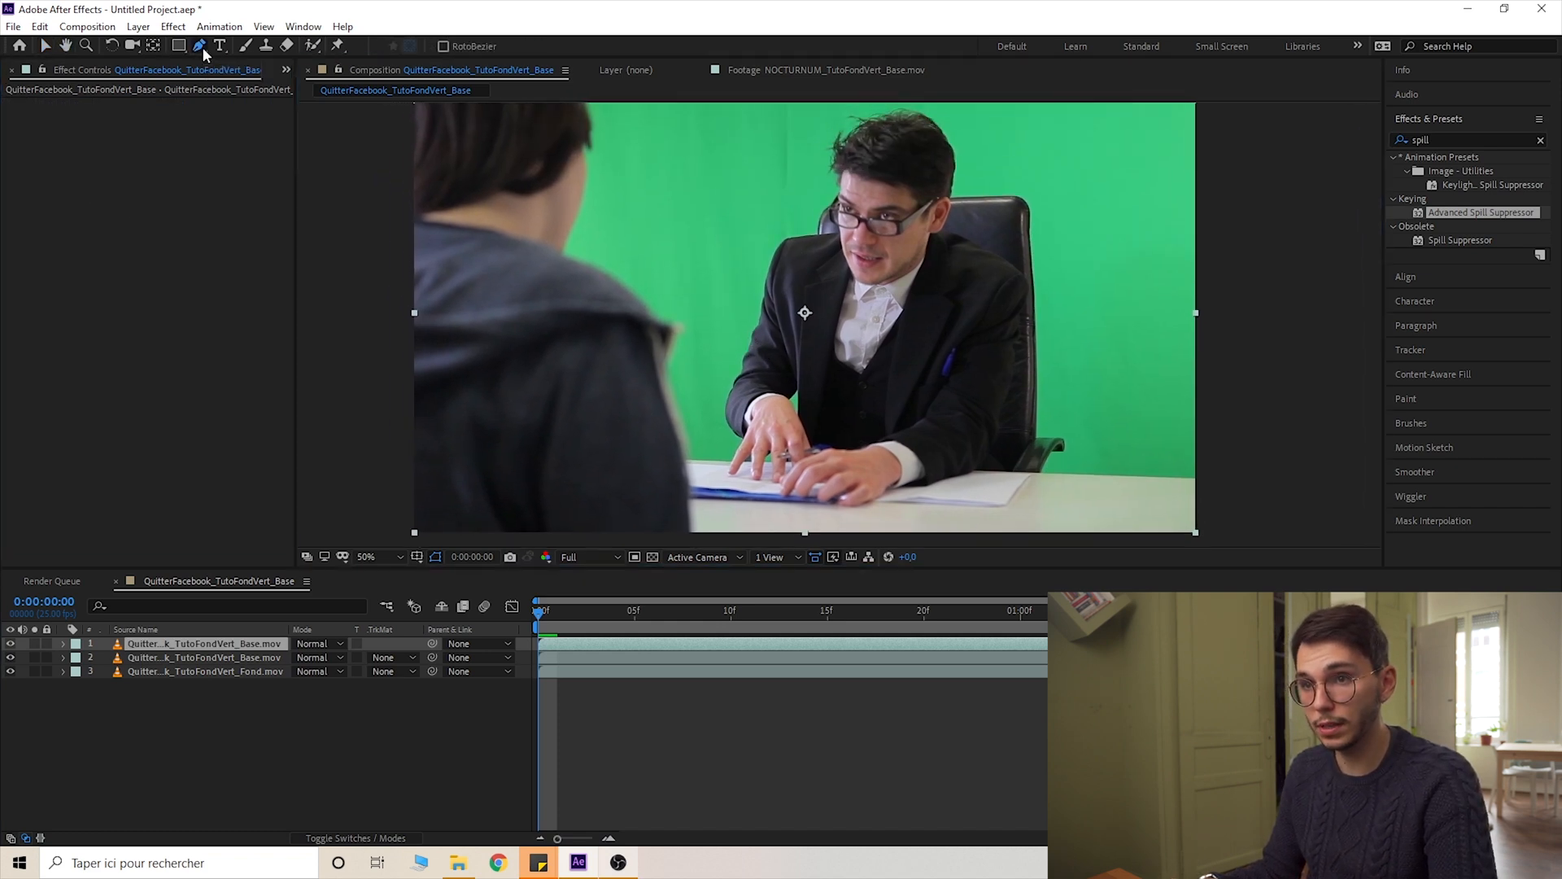
{"action": "left_click", "coordinate": [1269, 484]}
{"action": "left_click", "coordinate": [480, 448]}
{"action": "left_click_drag", "start_coordinate": [488, 452], "coordinate": [520, 355]}
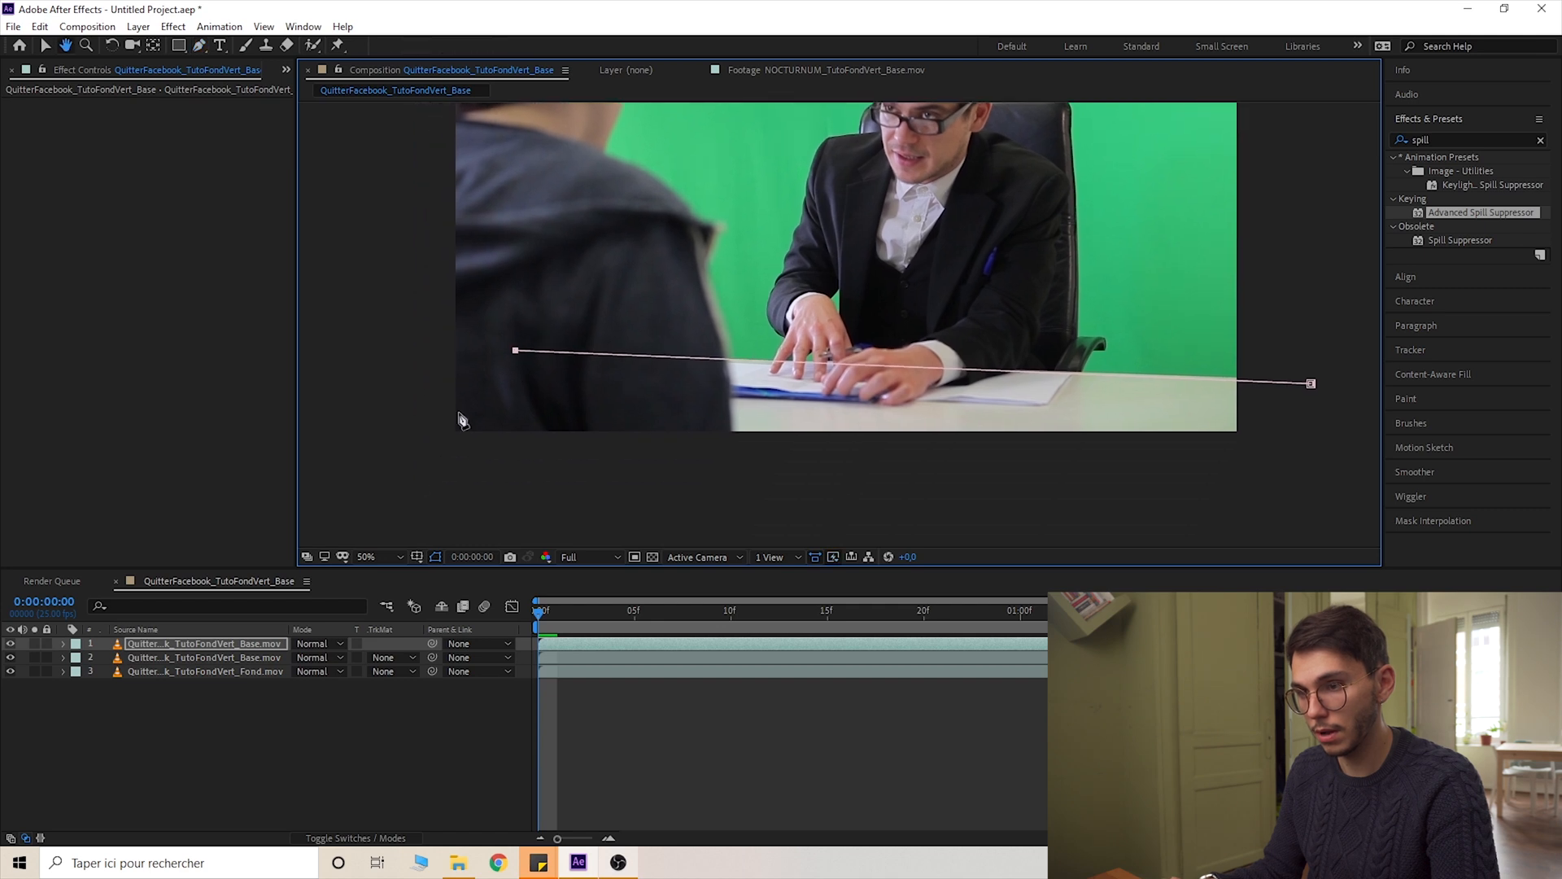
{"action": "left_click", "coordinate": [386, 437]}
{"action": "left_click", "coordinate": [984, 522]}
{"action": "left_click", "coordinate": [1315, 461]}
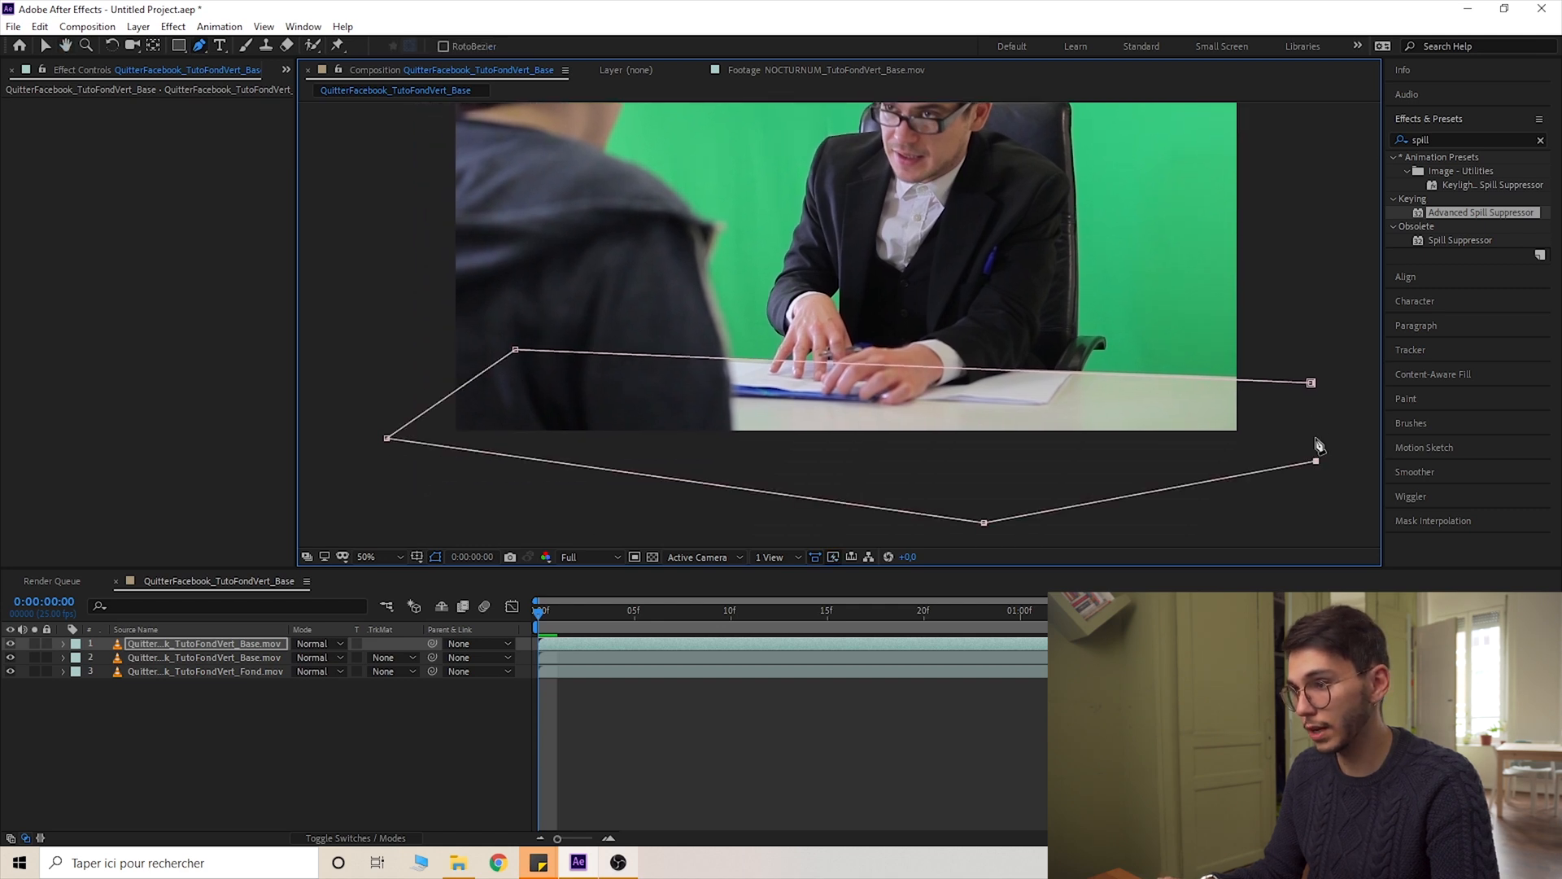
{"action": "left_click", "coordinate": [1311, 382]}
Isolate the masked desk copy by hiding the two layers beneath it, and show them again
{"action": "left_click_drag", "start_coordinate": [1188, 394], "coordinate": [1125, 447]}
{"action": "left_click_drag", "start_coordinate": [9, 658], "coordinate": [10, 672]}
{"action": "left_click", "coordinate": [544, 701]}
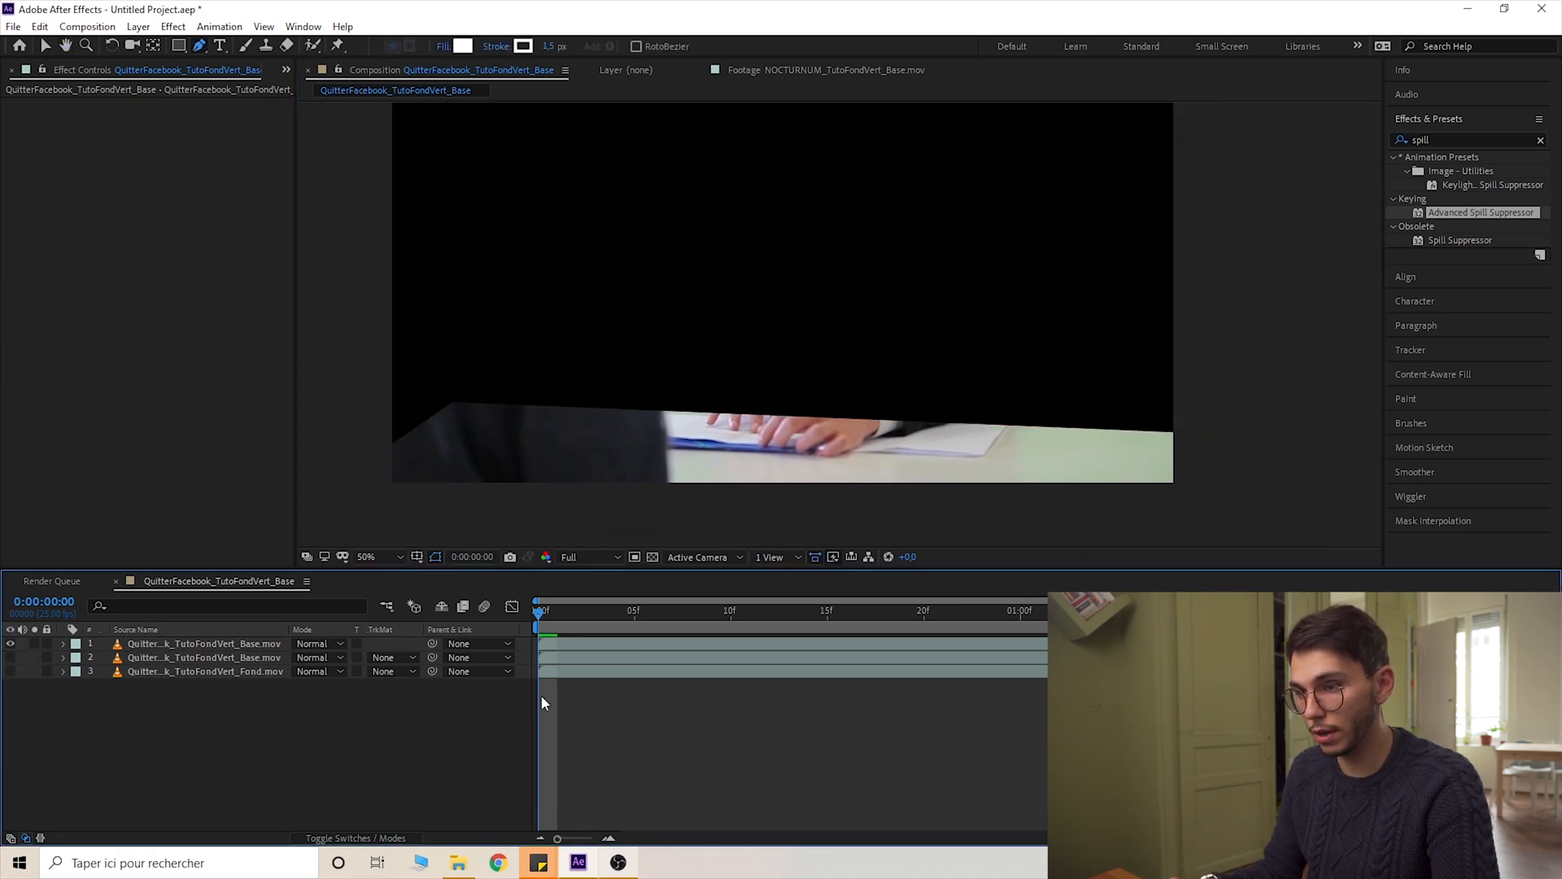
{"action": "left_click_drag", "start_coordinate": [551, 612], "coordinate": [695, 630]}
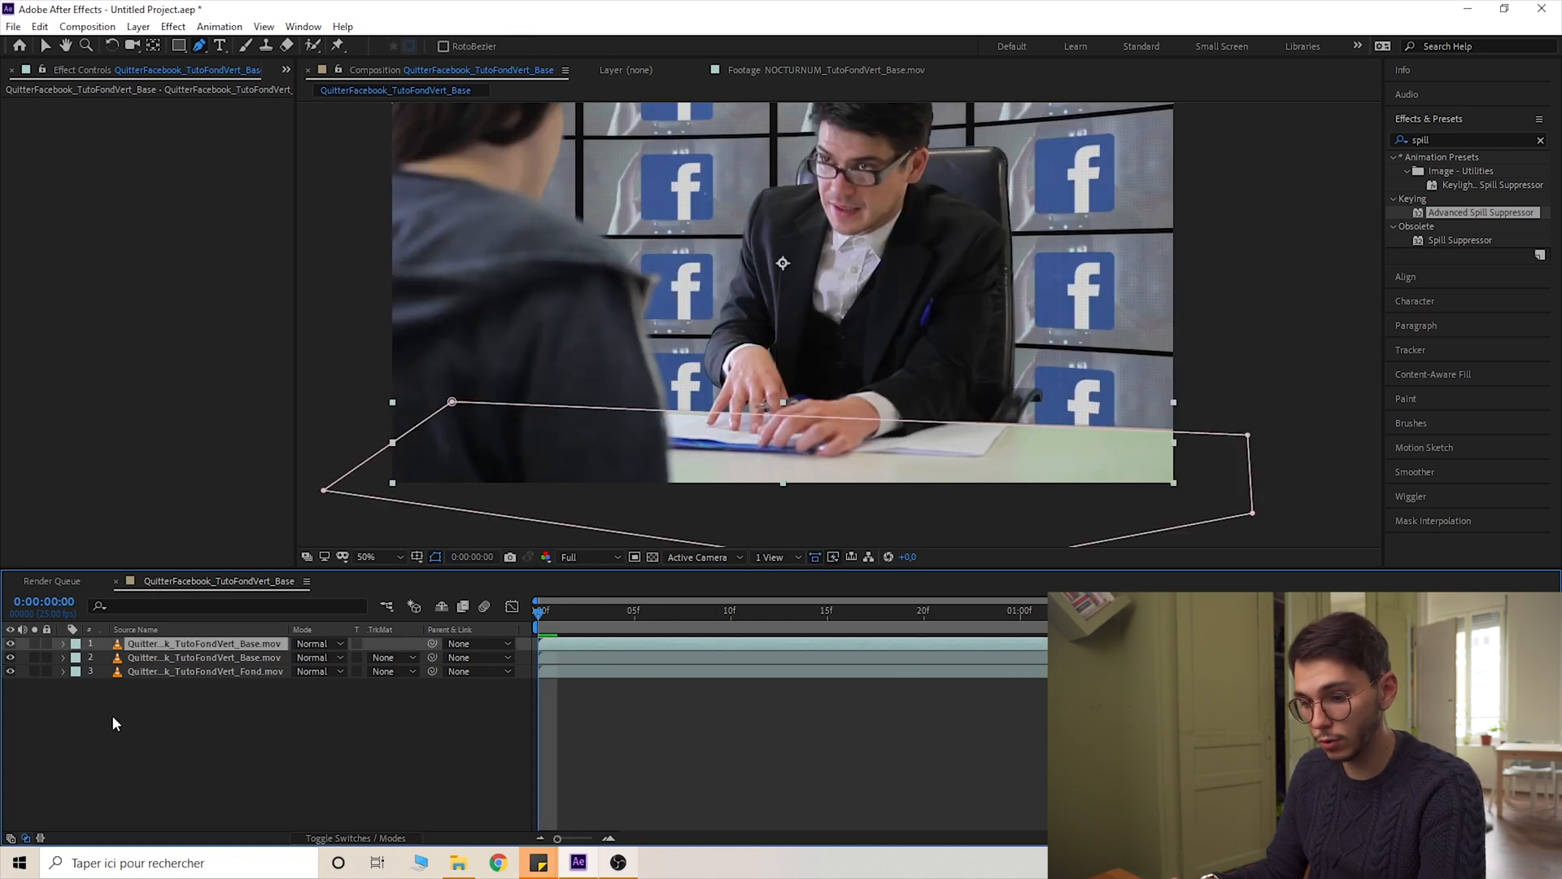
Reveal all of Mask 1's properties, including feather, opacity and expansion, on the upper Base.mov copy
{"action": "key", "text": "m"}
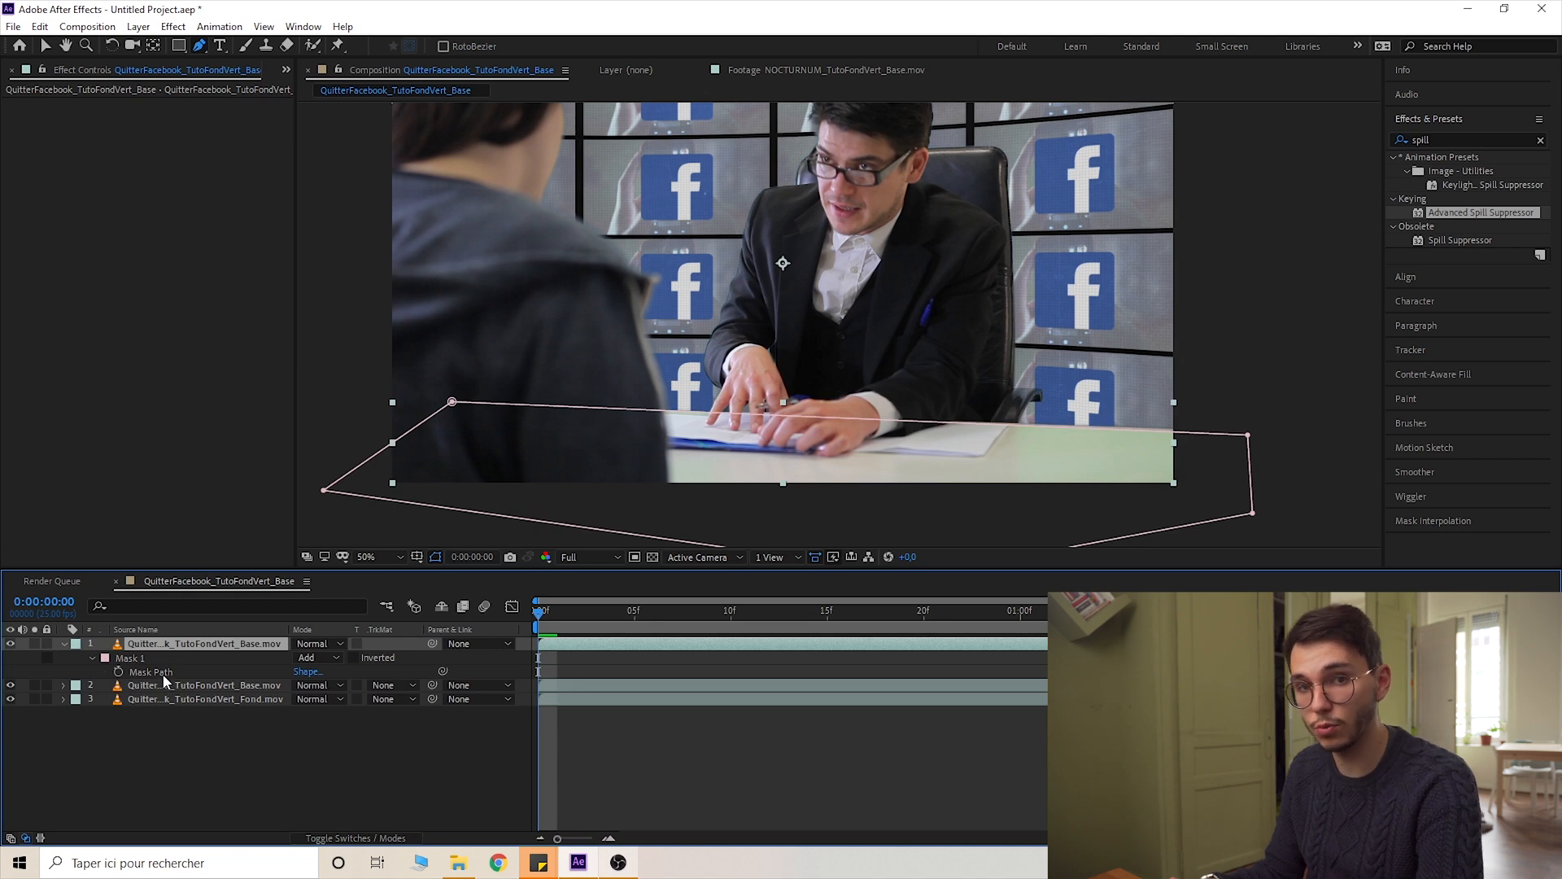
{"action": "left_click", "coordinate": [64, 643]}
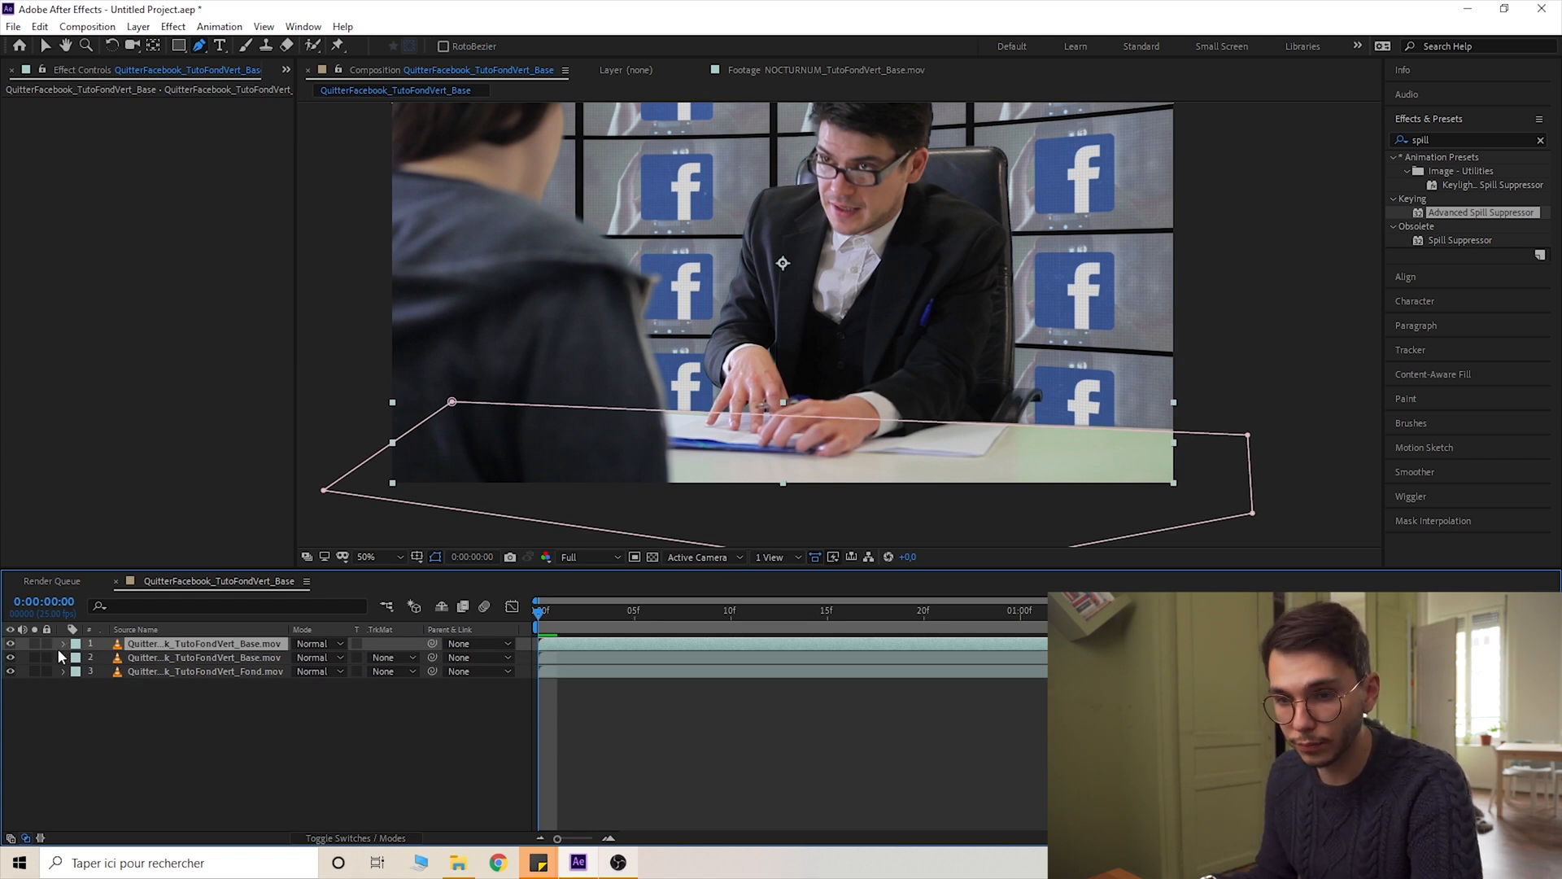
{"action": "left_click", "coordinate": [64, 644]}
{"action": "left_click", "coordinate": [76, 658]}
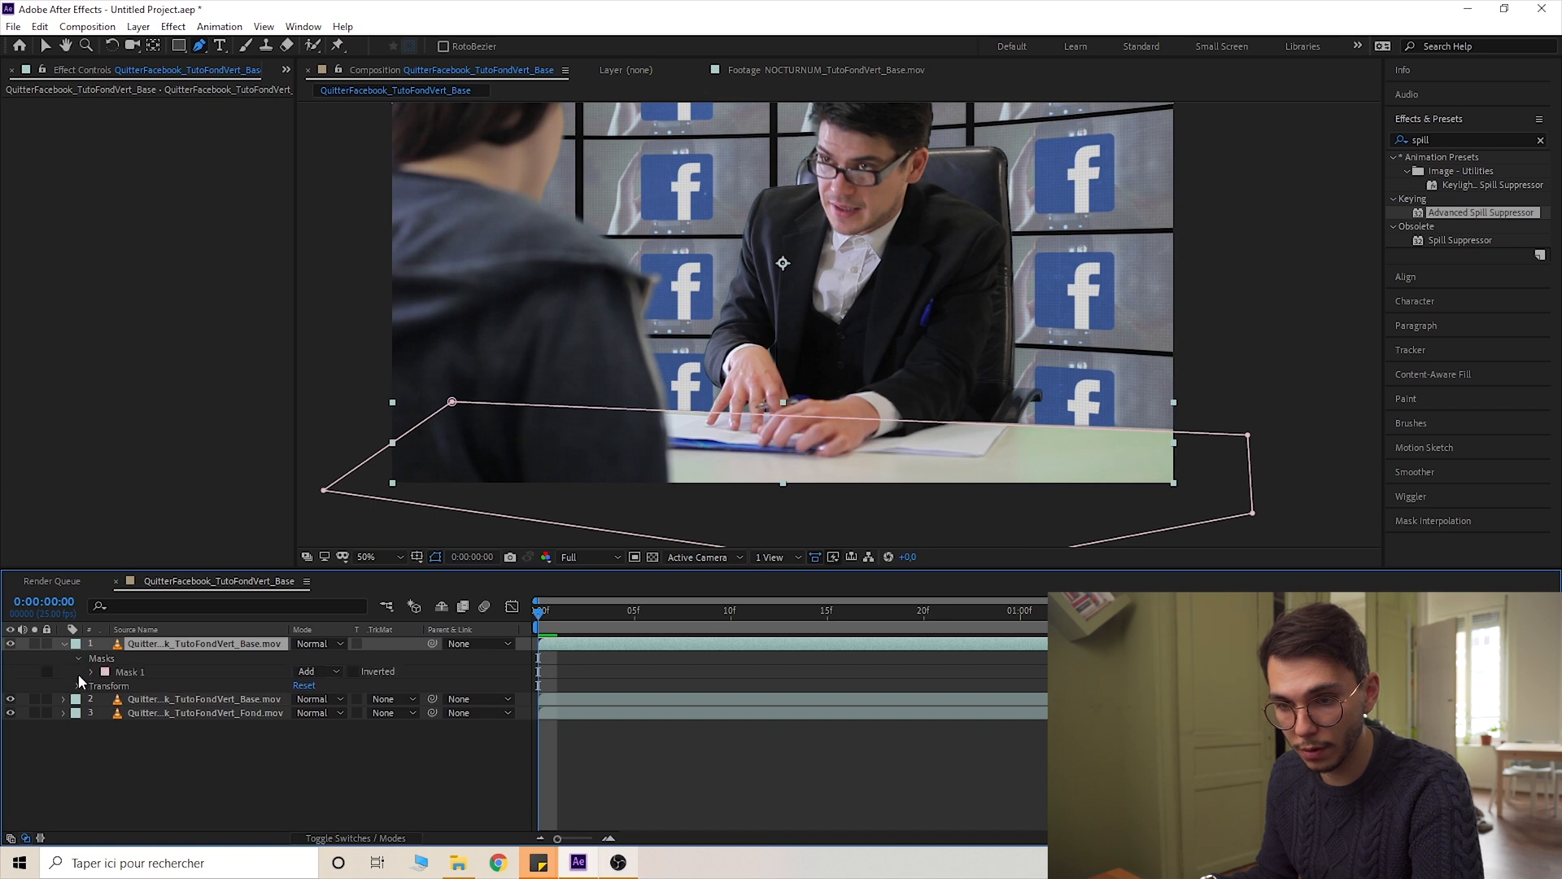
{"action": "left_click", "coordinate": [92, 673]}
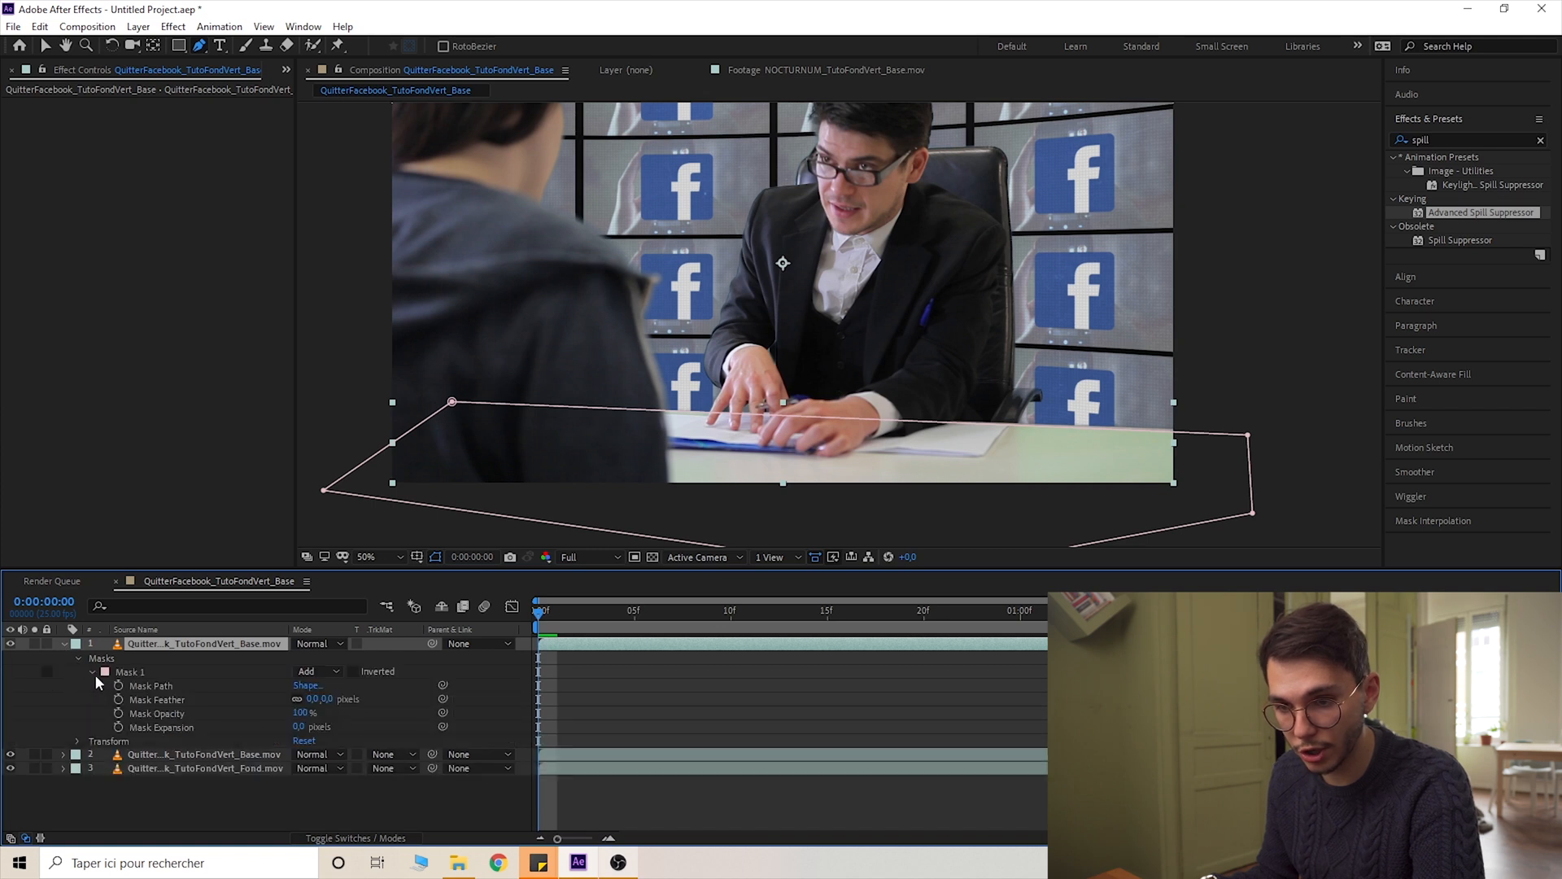
Try a Mask Feather of 2 pixels on the desk mask, and undo it
{"action": "left_click", "coordinate": [328, 698]}
{"action": "type", "text": "2"}
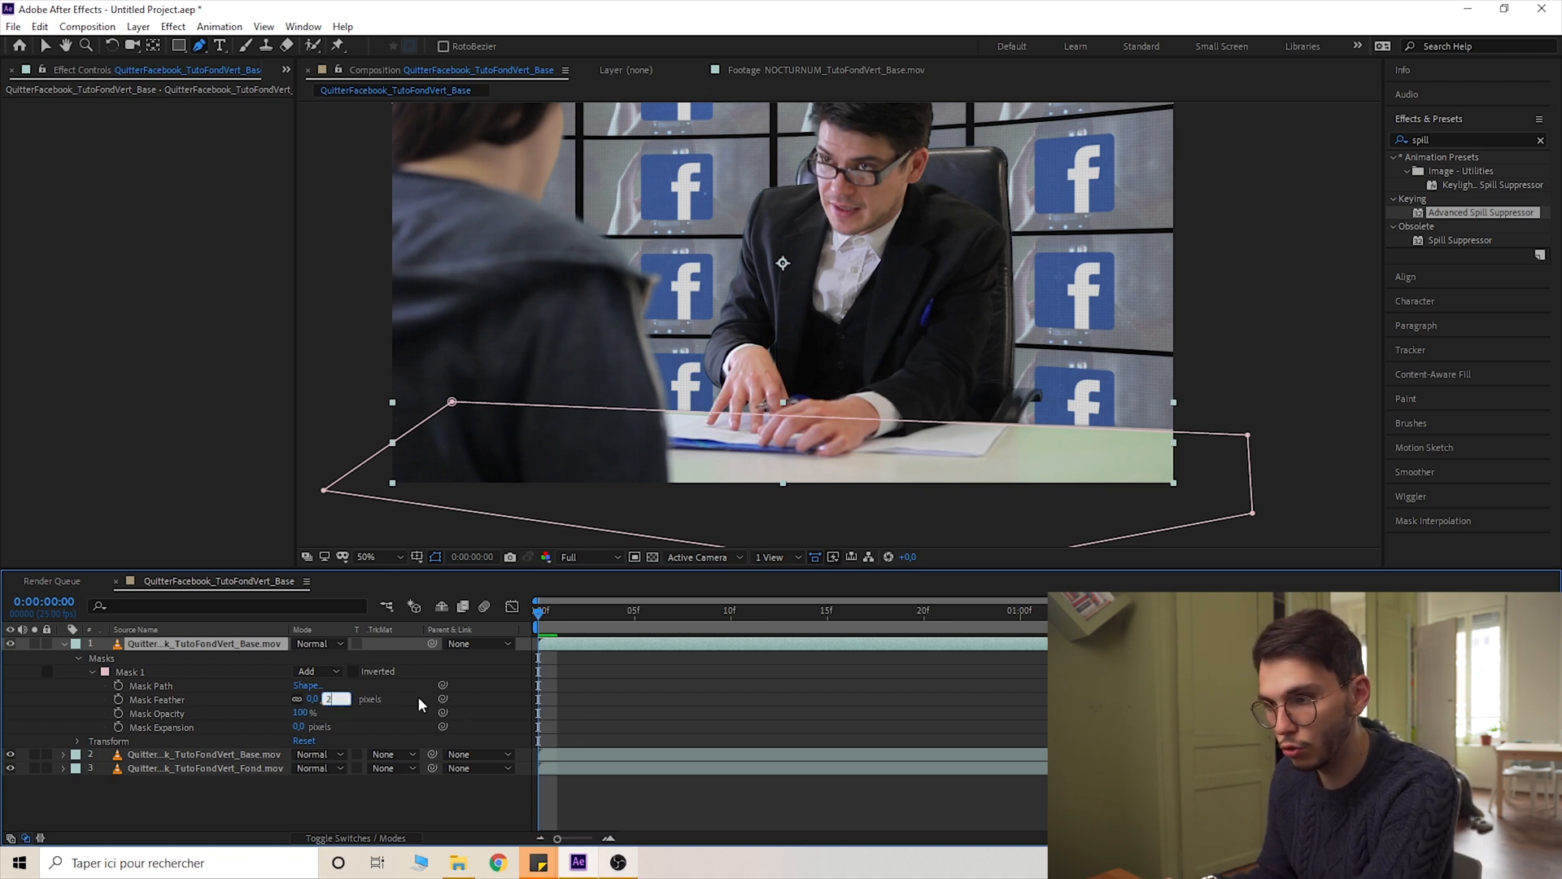
{"action": "left_click", "coordinate": [417, 696]}
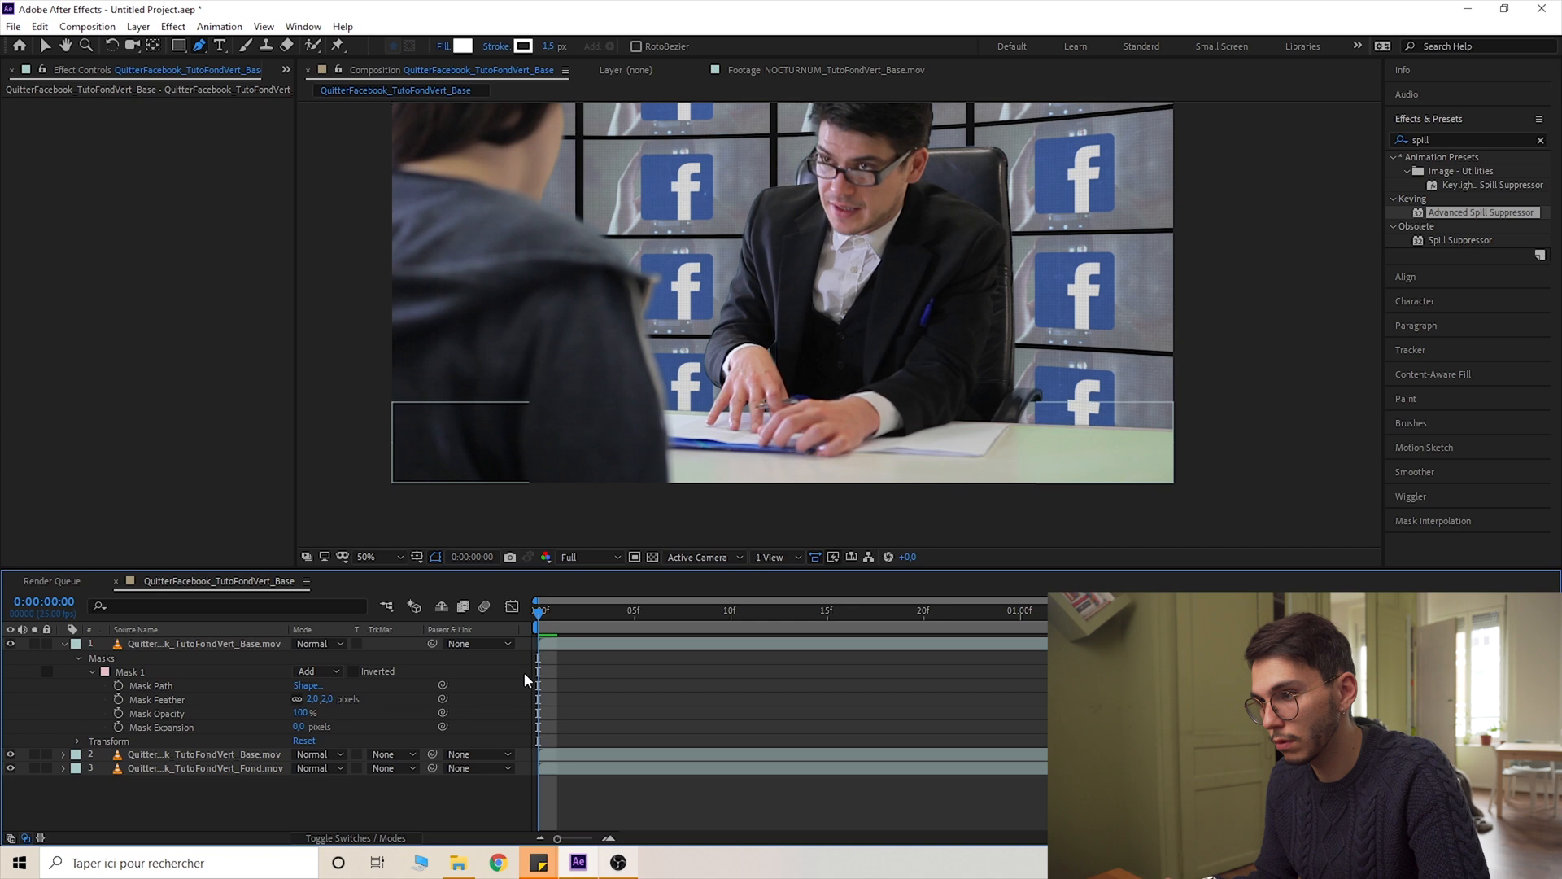
{"action": "key", "text": "ctrl+z"}
Nudge the desk mask's upper edge slightly upward along the desk's back edge
{"action": "scroll", "coordinate": [1126, 423], "scroll_direction": "up", "scroll_amount": 2}
{"action": "scroll", "coordinate": [1183, 447], "scroll_direction": "right", "scroll_amount": 5}
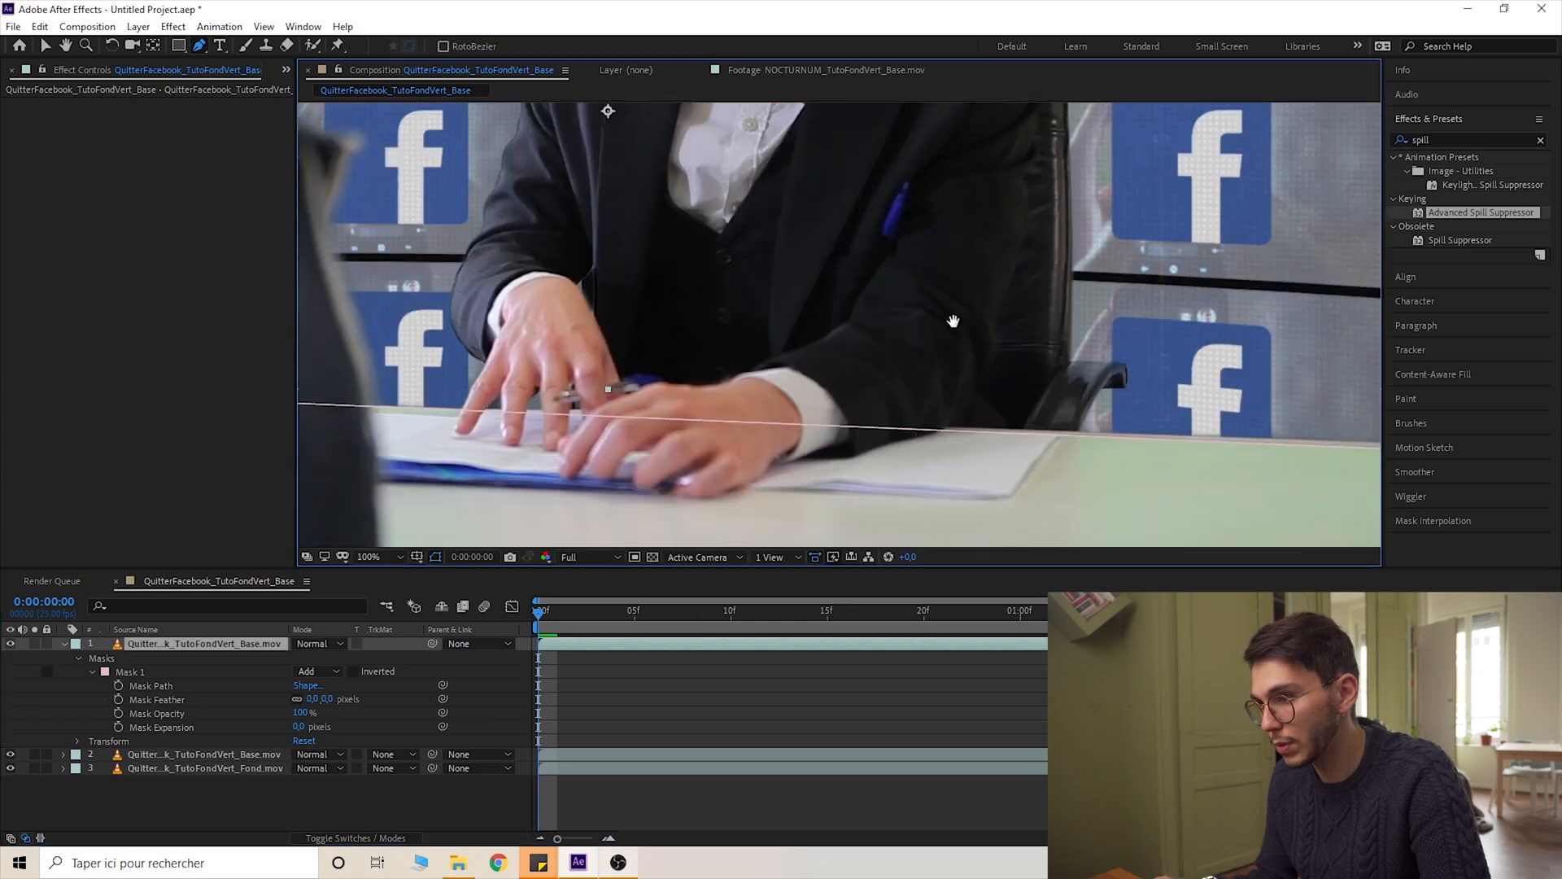
{"action": "left_click_drag", "start_coordinate": [1328, 430], "coordinate": [1330, 424]}
{"action": "scroll", "coordinate": [570, 398], "scroll_direction": "left", "scroll_amount": 6}
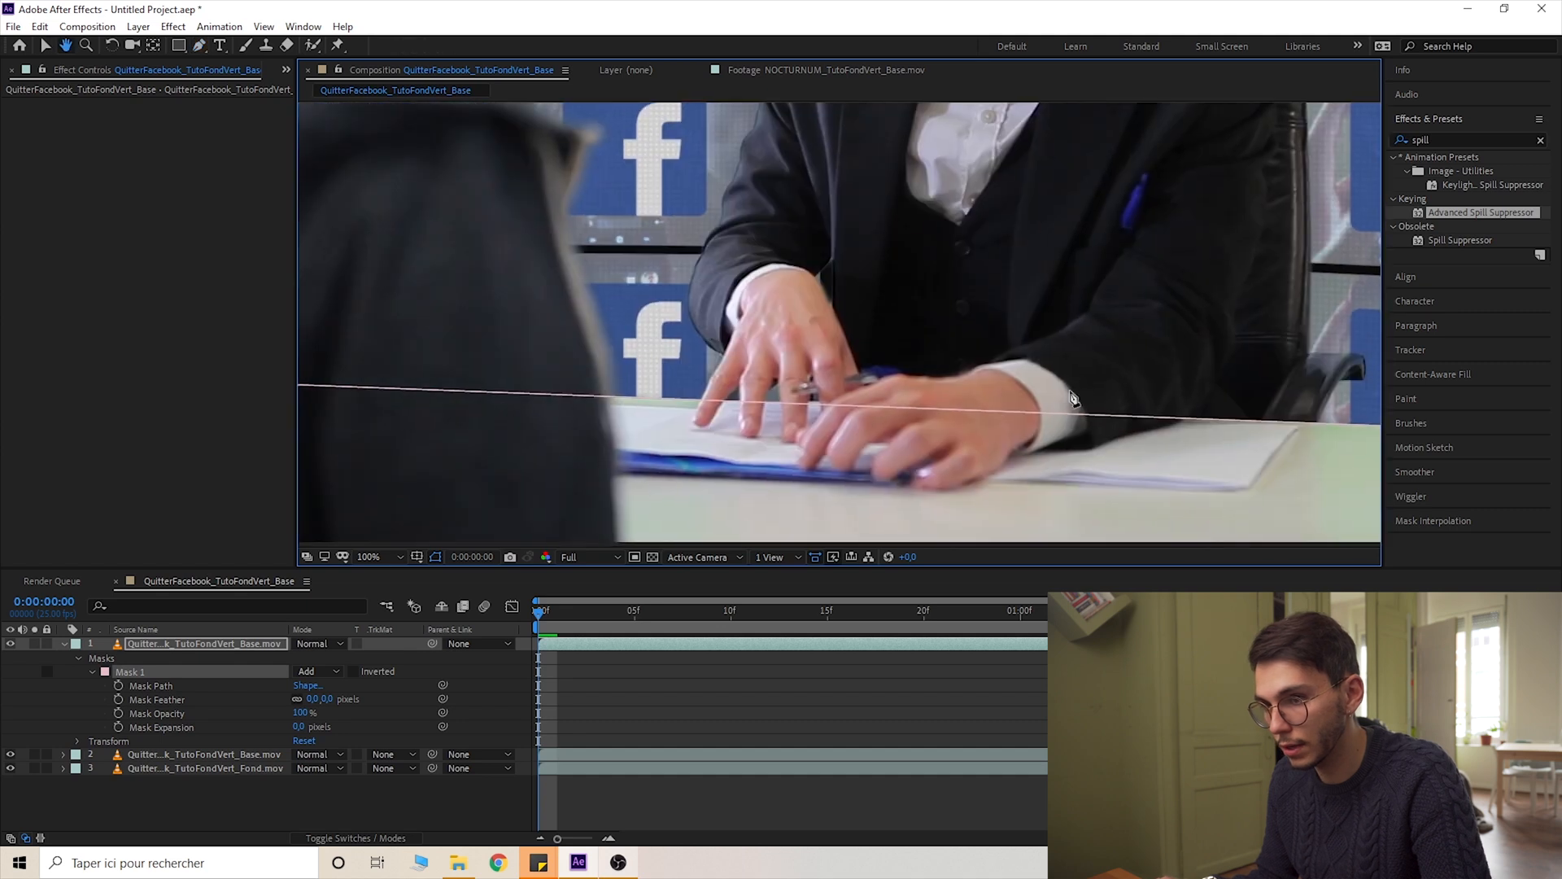
{"action": "scroll", "coordinate": [776, 379], "scroll_direction": "down", "scroll_amount": 2}
{"action": "scroll", "coordinate": [652, 436], "scroll_direction": "right", "scroll_amount": 2}
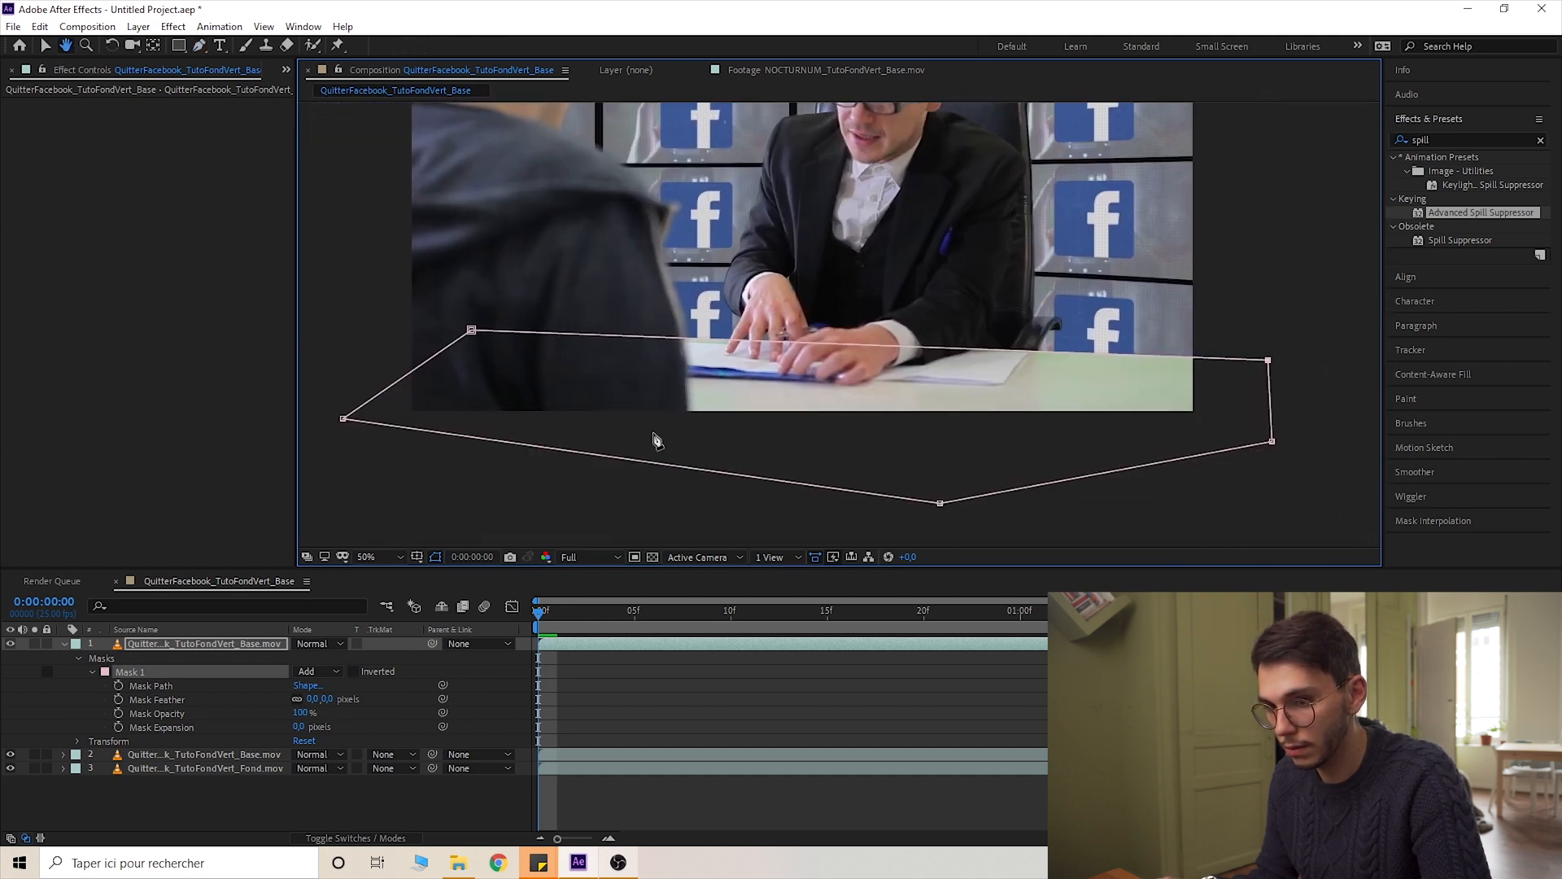
Set Mask 1's feather to 2 pixels, and deselect the layer to check the desk's blend
{"action": "left_click", "coordinate": [327, 698]}
{"action": "type", "text": "2"}
{"action": "key", "text": "Return"}
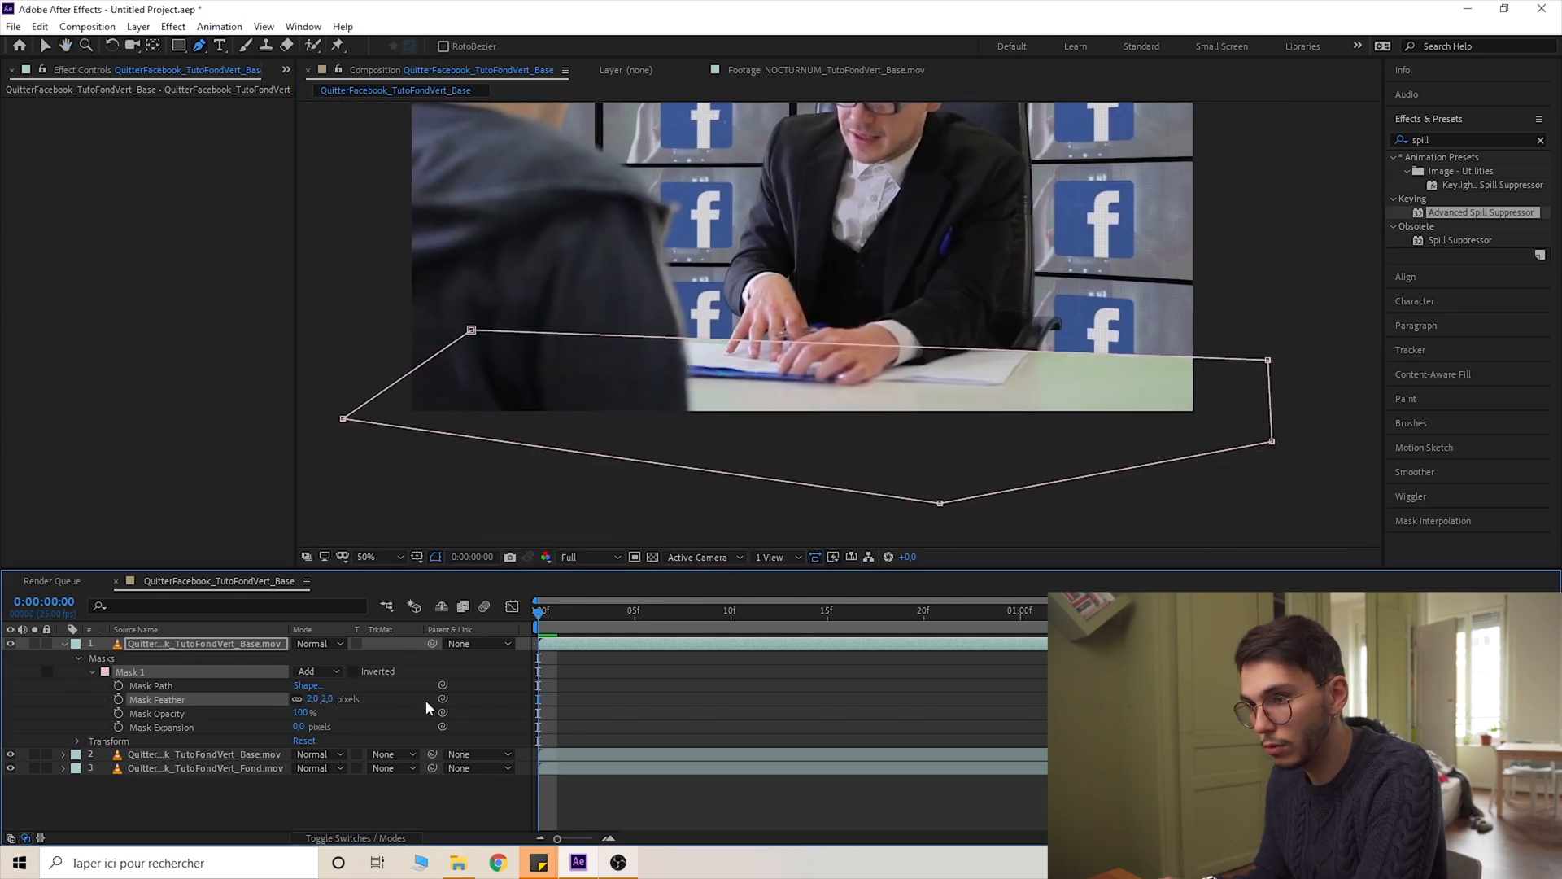
{"action": "left_click", "coordinate": [485, 613]}
{"action": "scroll", "coordinate": [1016, 495], "scroll_direction": "up", "scroll_amount": 3}
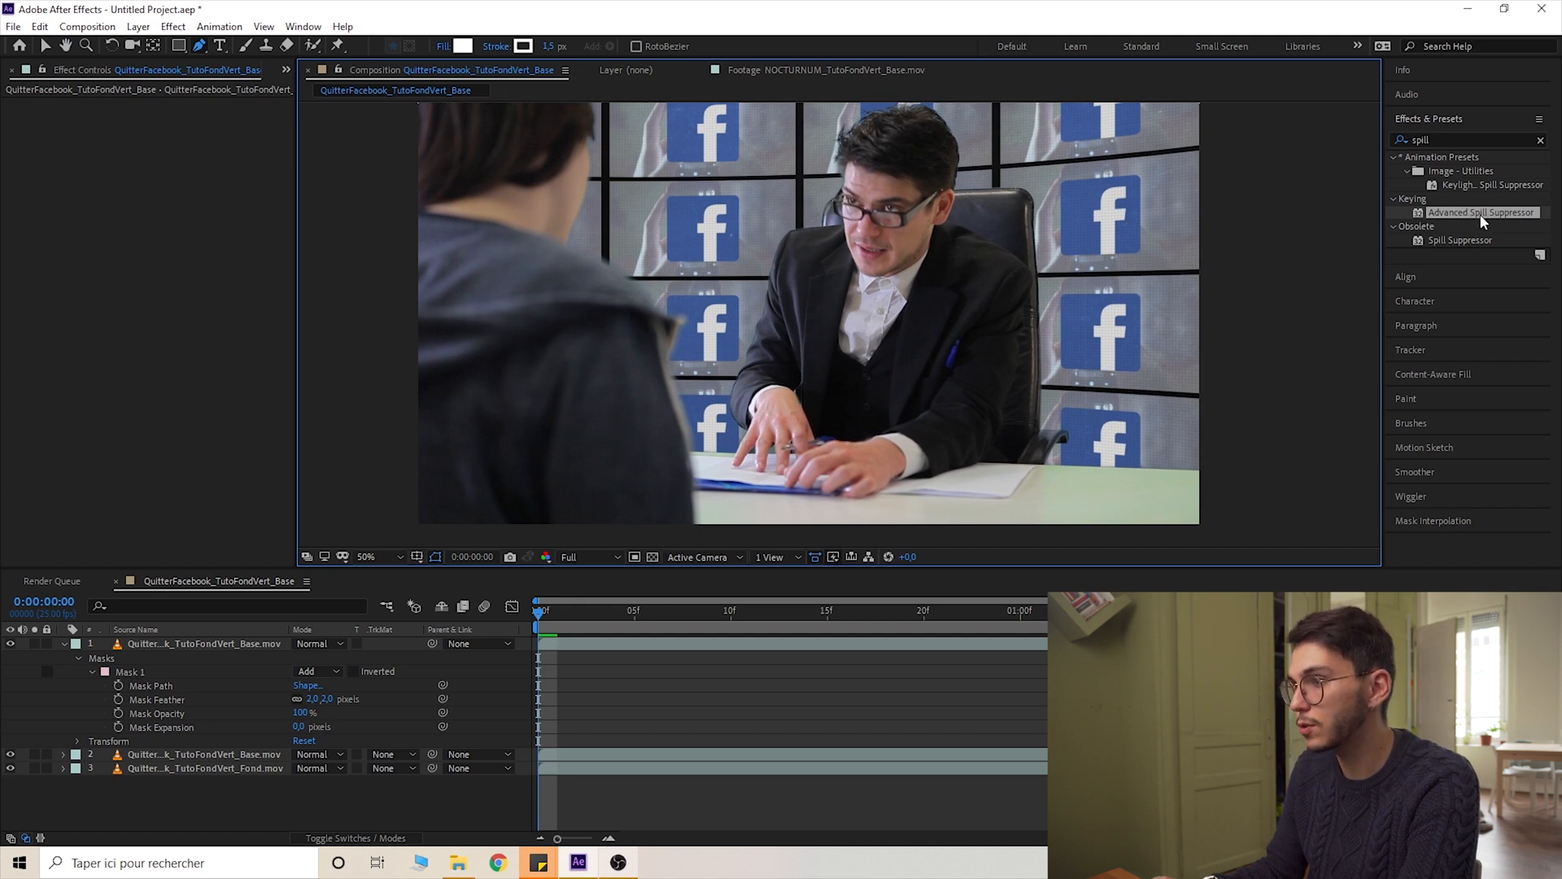
Apply Advanced Spill Suppressor to the masked desk layer, and play the composite to check the desk up close and in full
{"action": "left_click_drag", "start_coordinate": [1448, 213], "coordinate": [231, 650]}
{"action": "key", "text": "v"}
{"action": "key", "text": "period"}
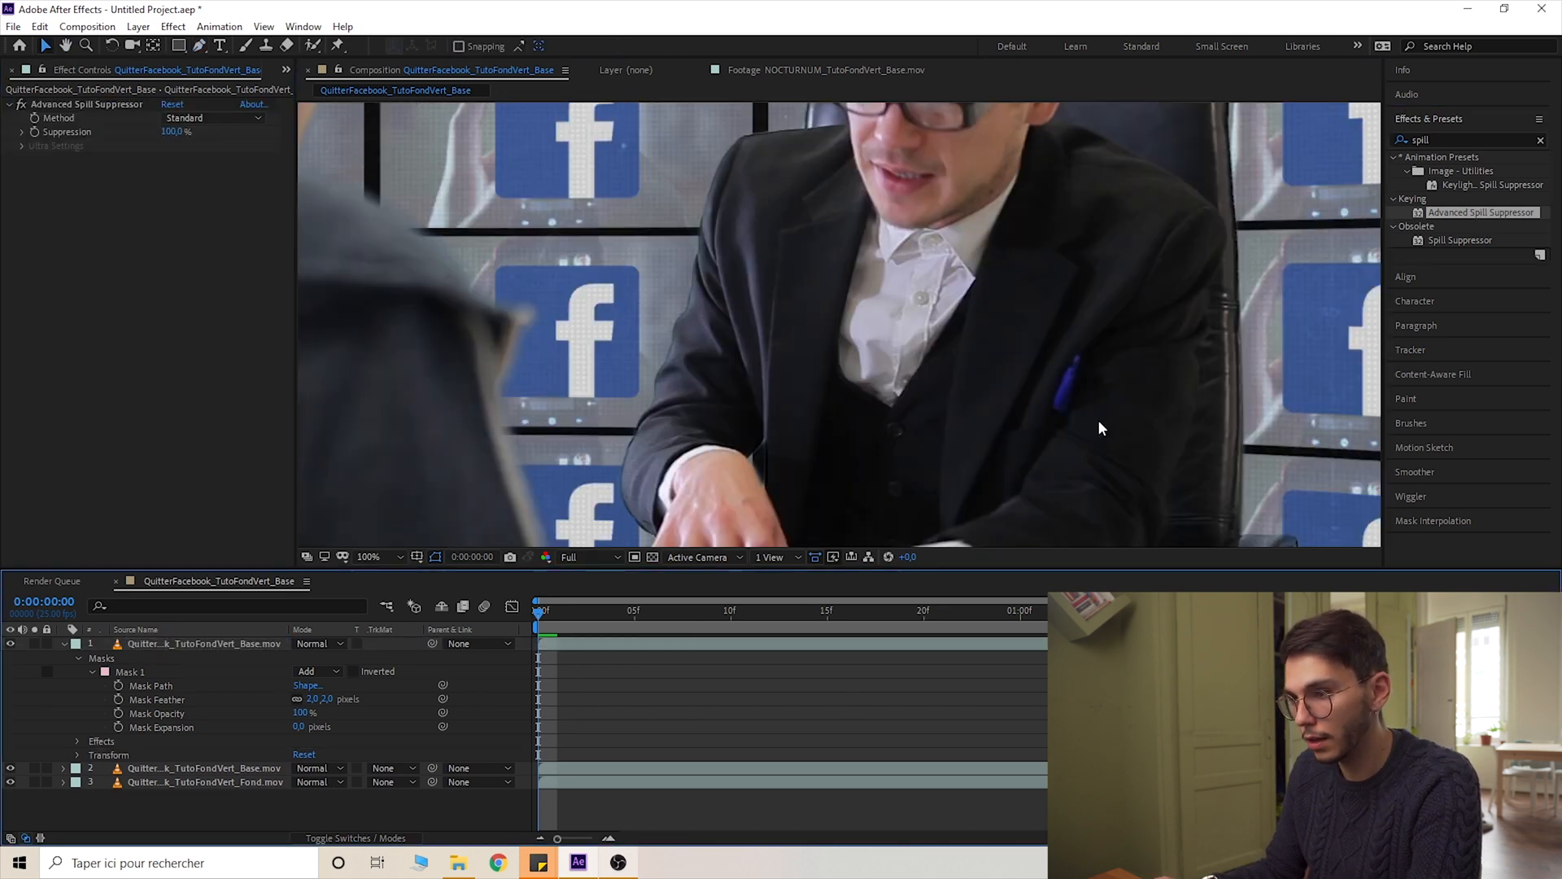
{"action": "left_click_drag", "start_coordinate": [1098, 421], "coordinate": [764, 216]}
{"action": "key", "text": "space"}
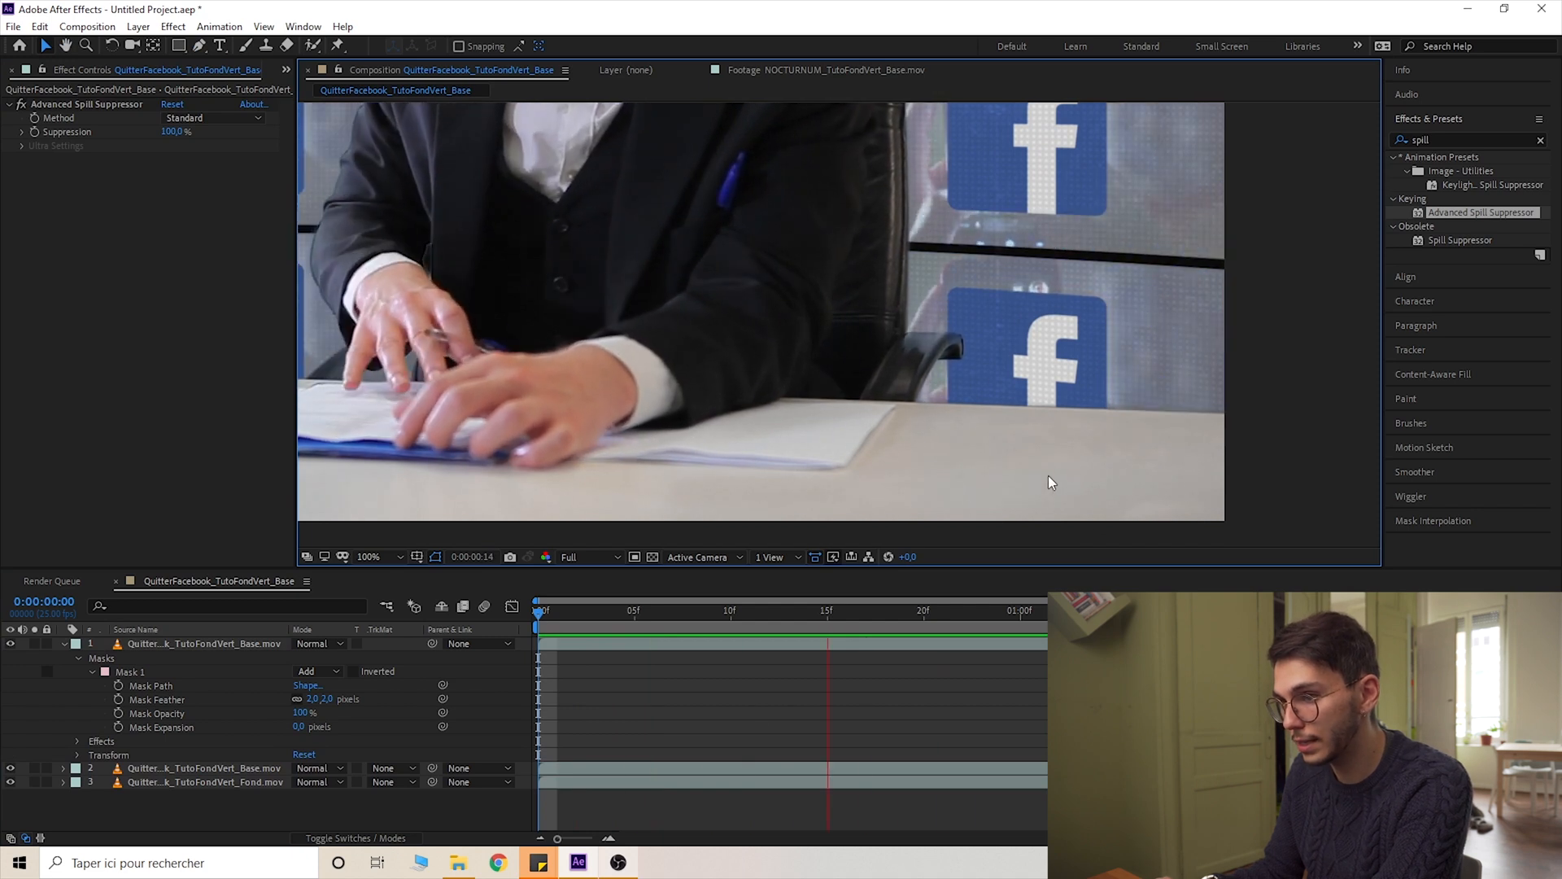
{"action": "key", "text": "comma"}
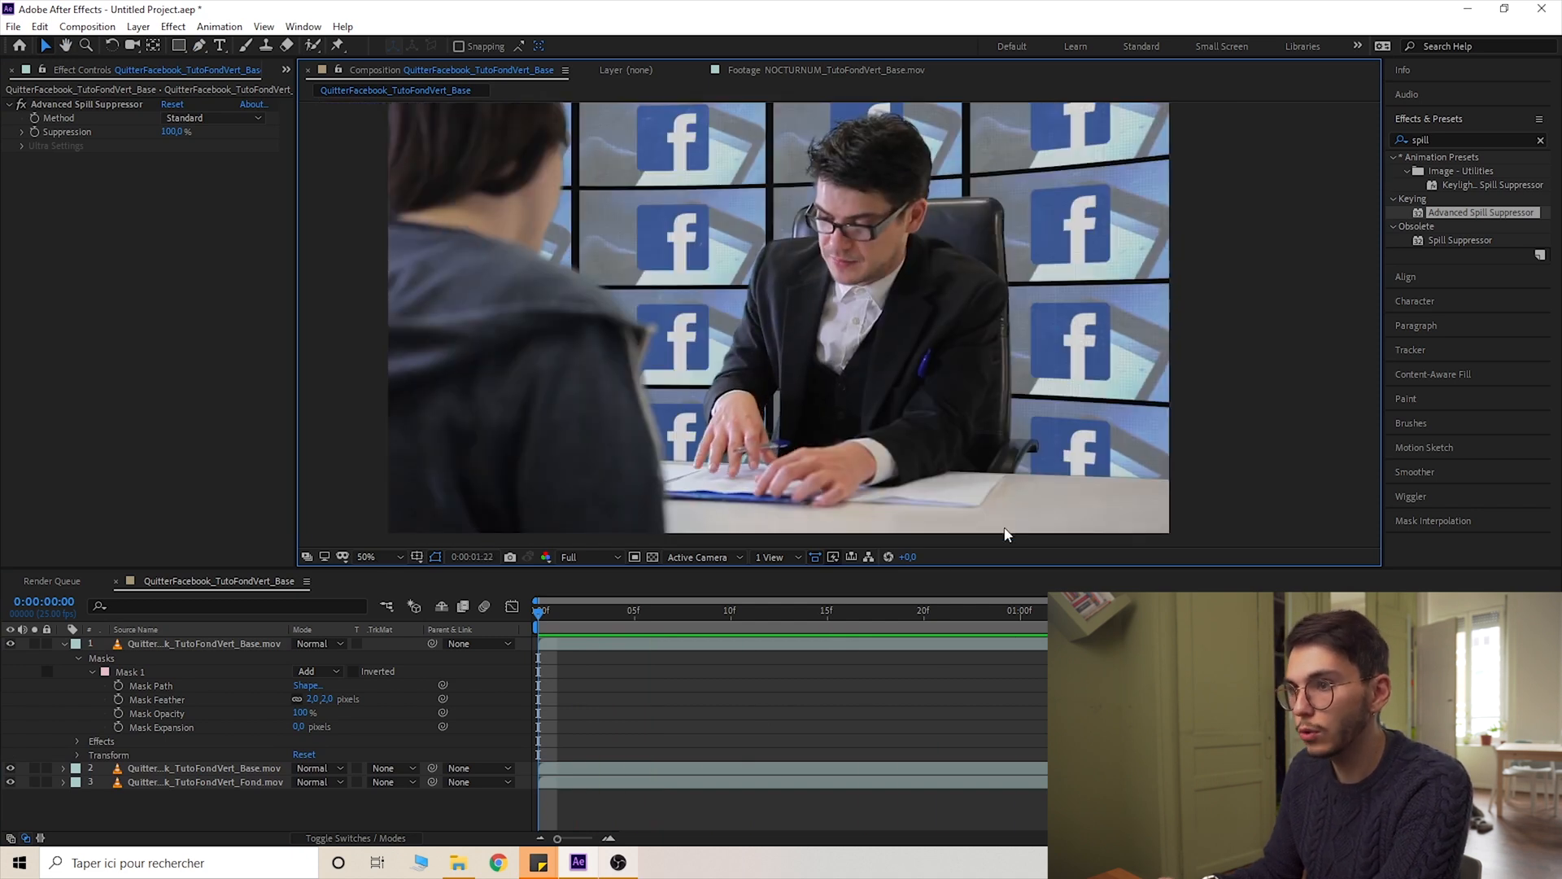
{"action": "key", "text": "space"}
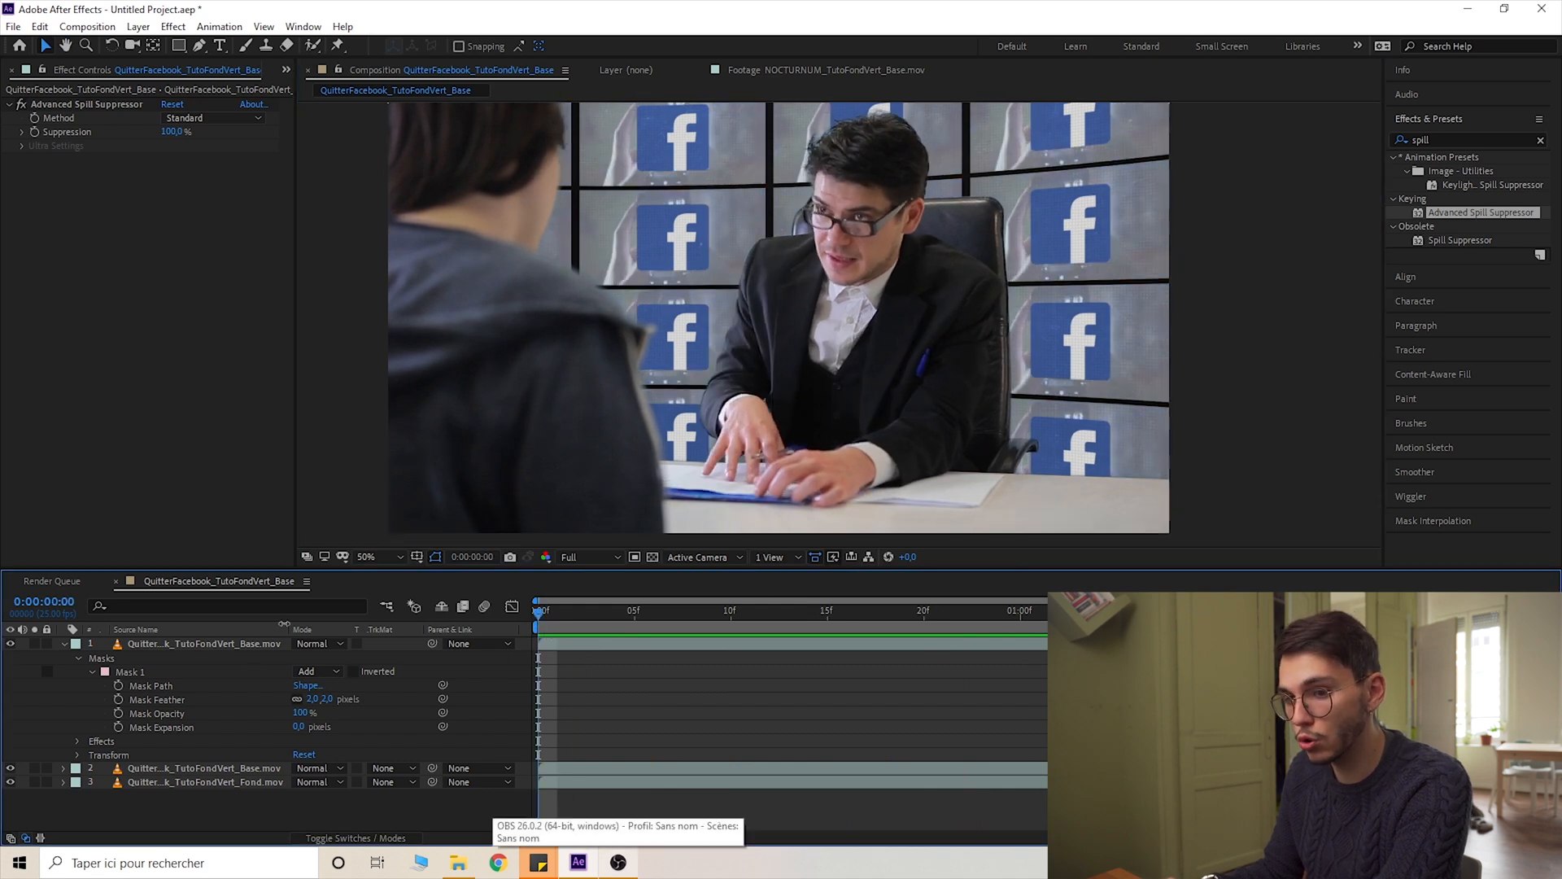
Find the Camera Lens Blur effect and apply it to the Fond.mov background layer
{"action": "mouse_move", "coordinate": [686, 367]}
{"action": "left_mouse_down"}
{"action": "mouse_move", "coordinate": [705, 392]}
{"action": "mouse_move", "coordinate": [702, 377]}
{"action": "left_mouse_up"}
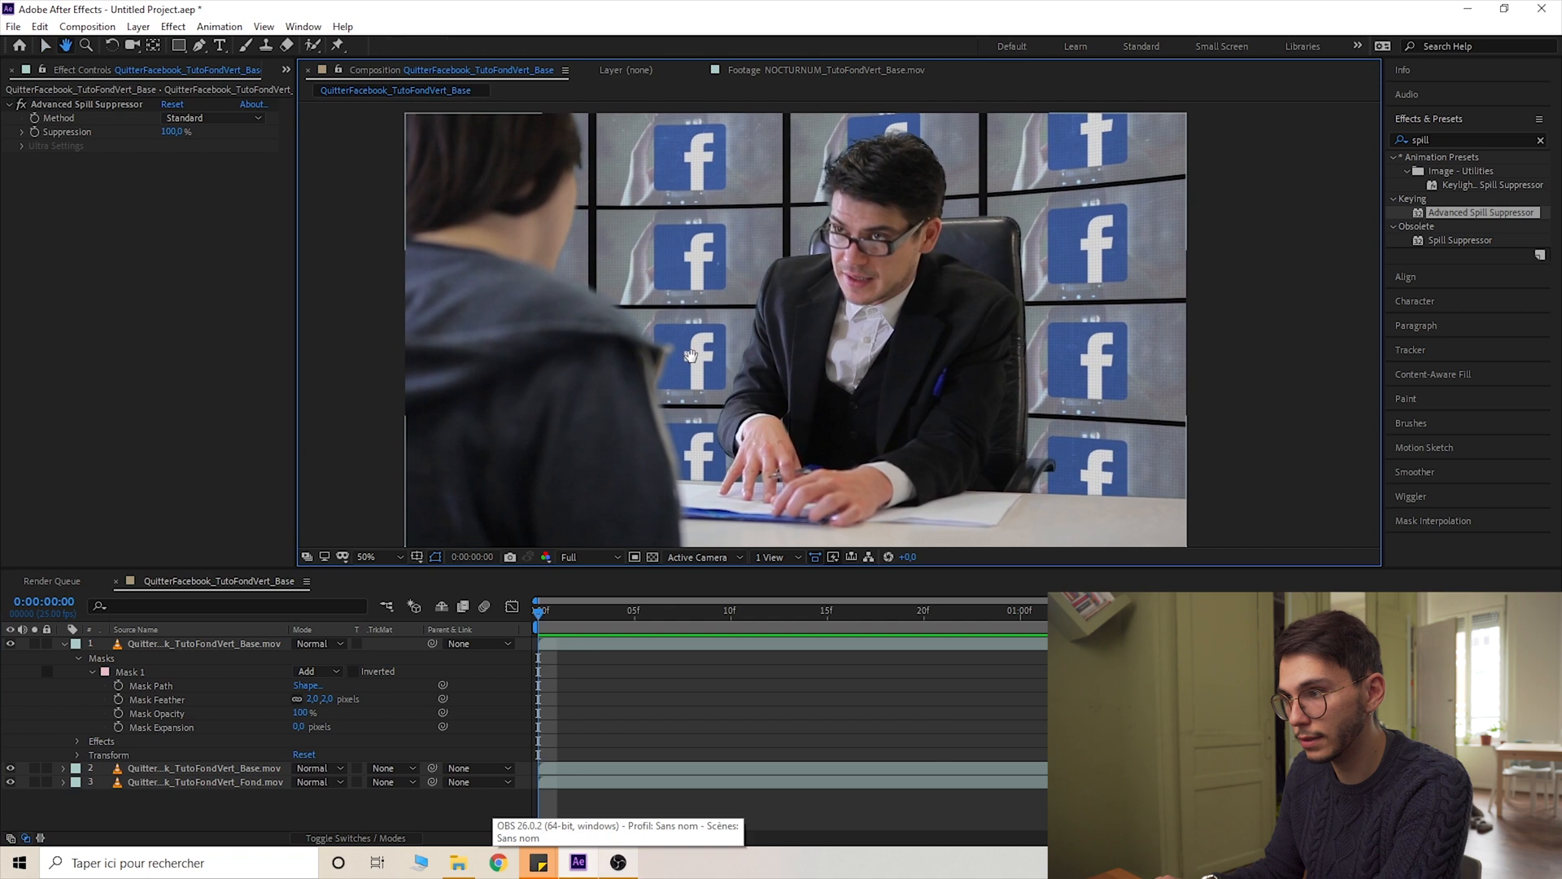
{"action": "left_click", "coordinate": [177, 782]}
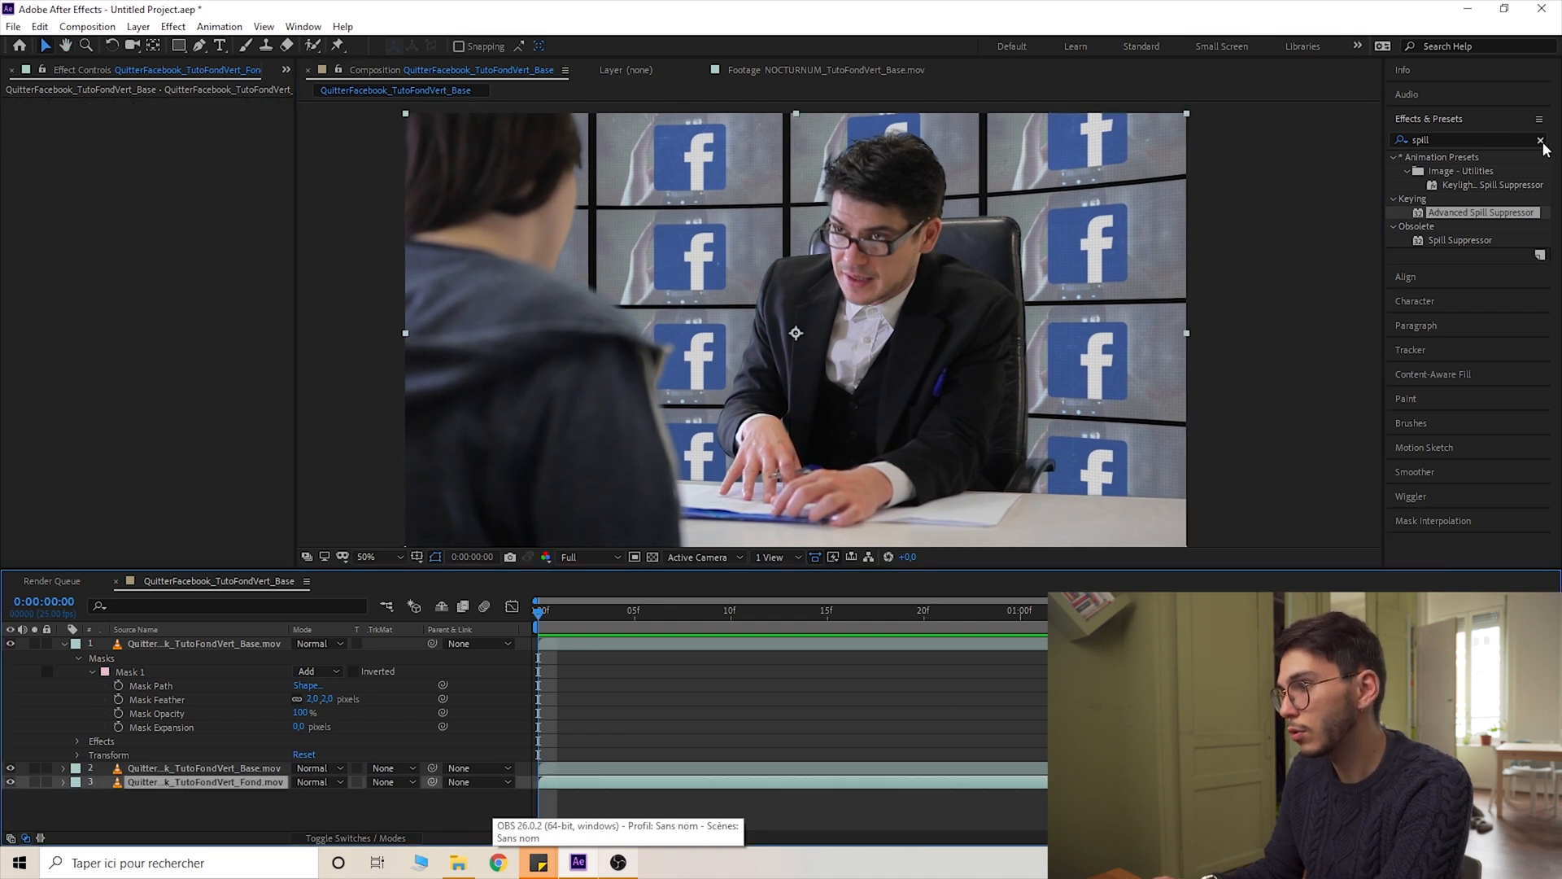
{"action": "left_click", "coordinate": [1540, 140]}
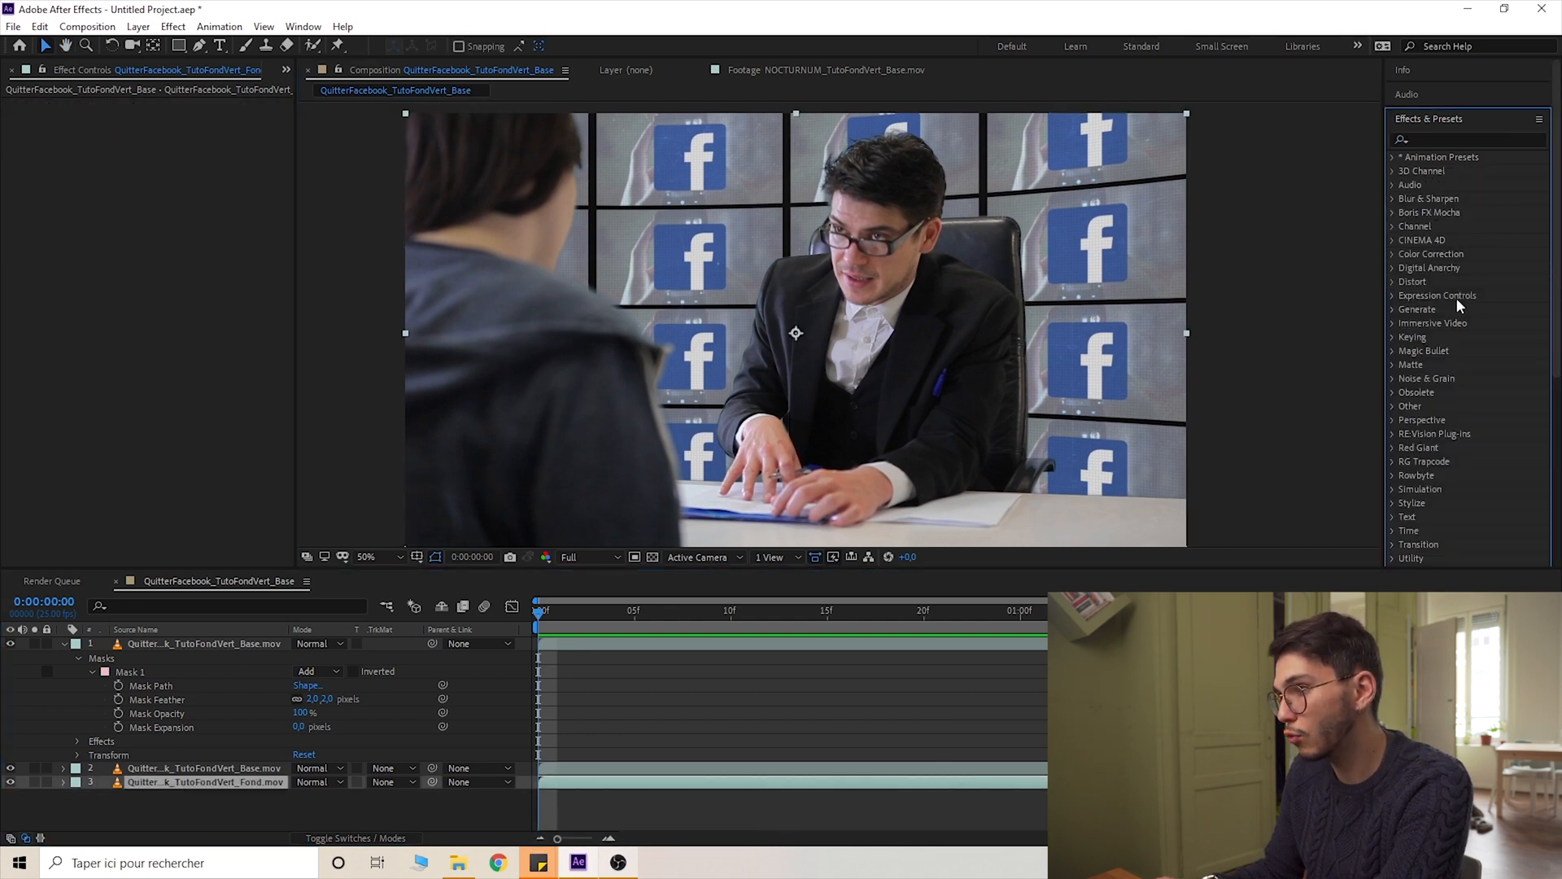
{"action": "left_click", "coordinate": [1448, 140]}
{"action": "type", "text": "blur"}
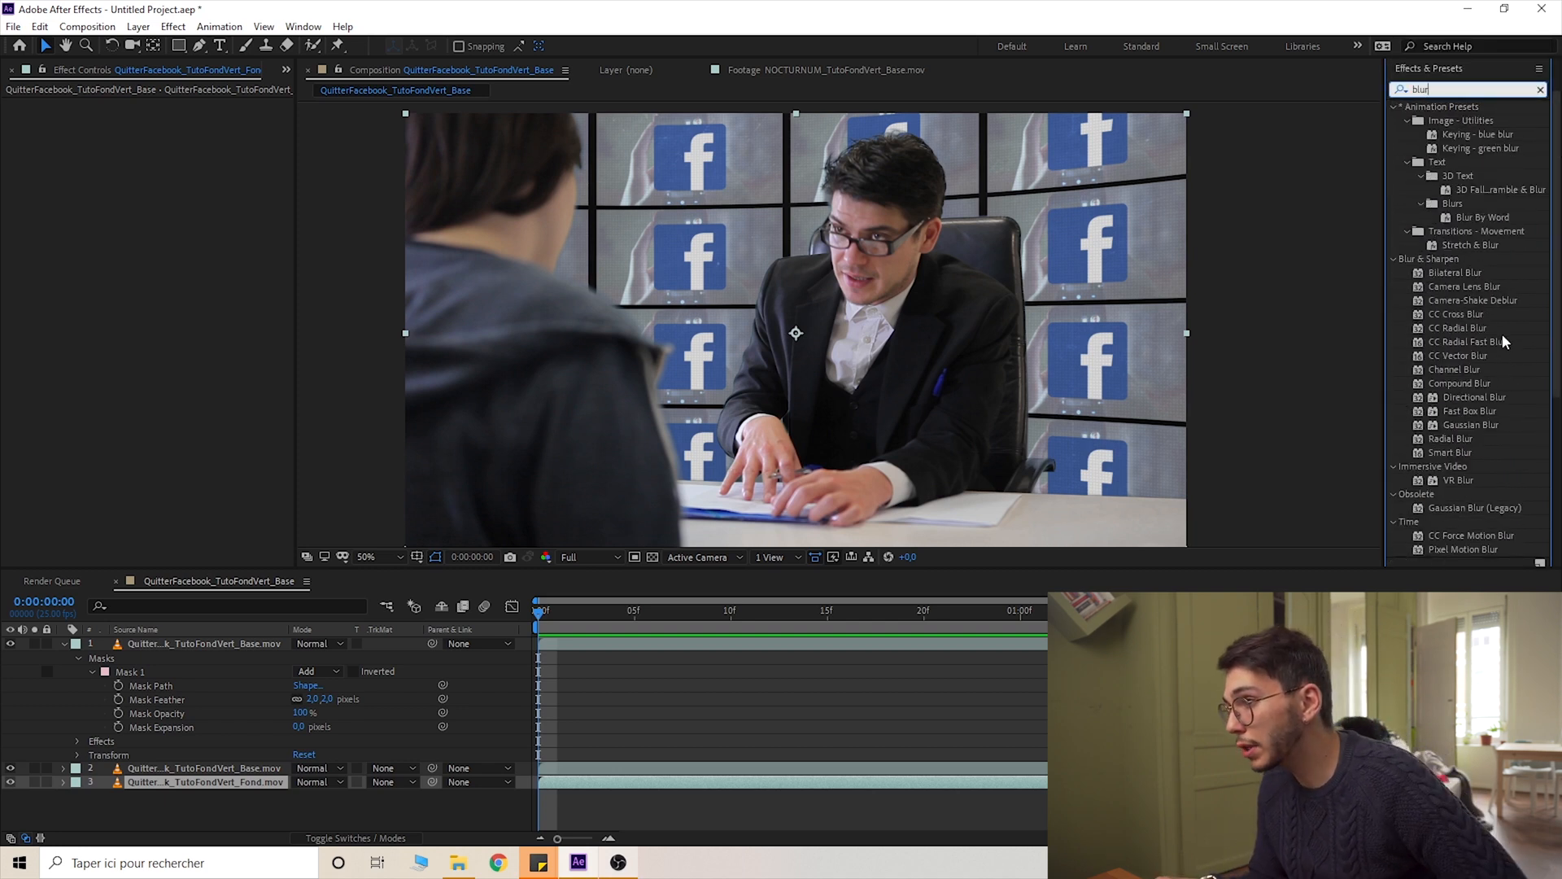
{"action": "left_click", "coordinate": [1460, 290]}
{"action": "left_click_drag", "start_coordinate": [1460, 293], "coordinate": [216, 791]}
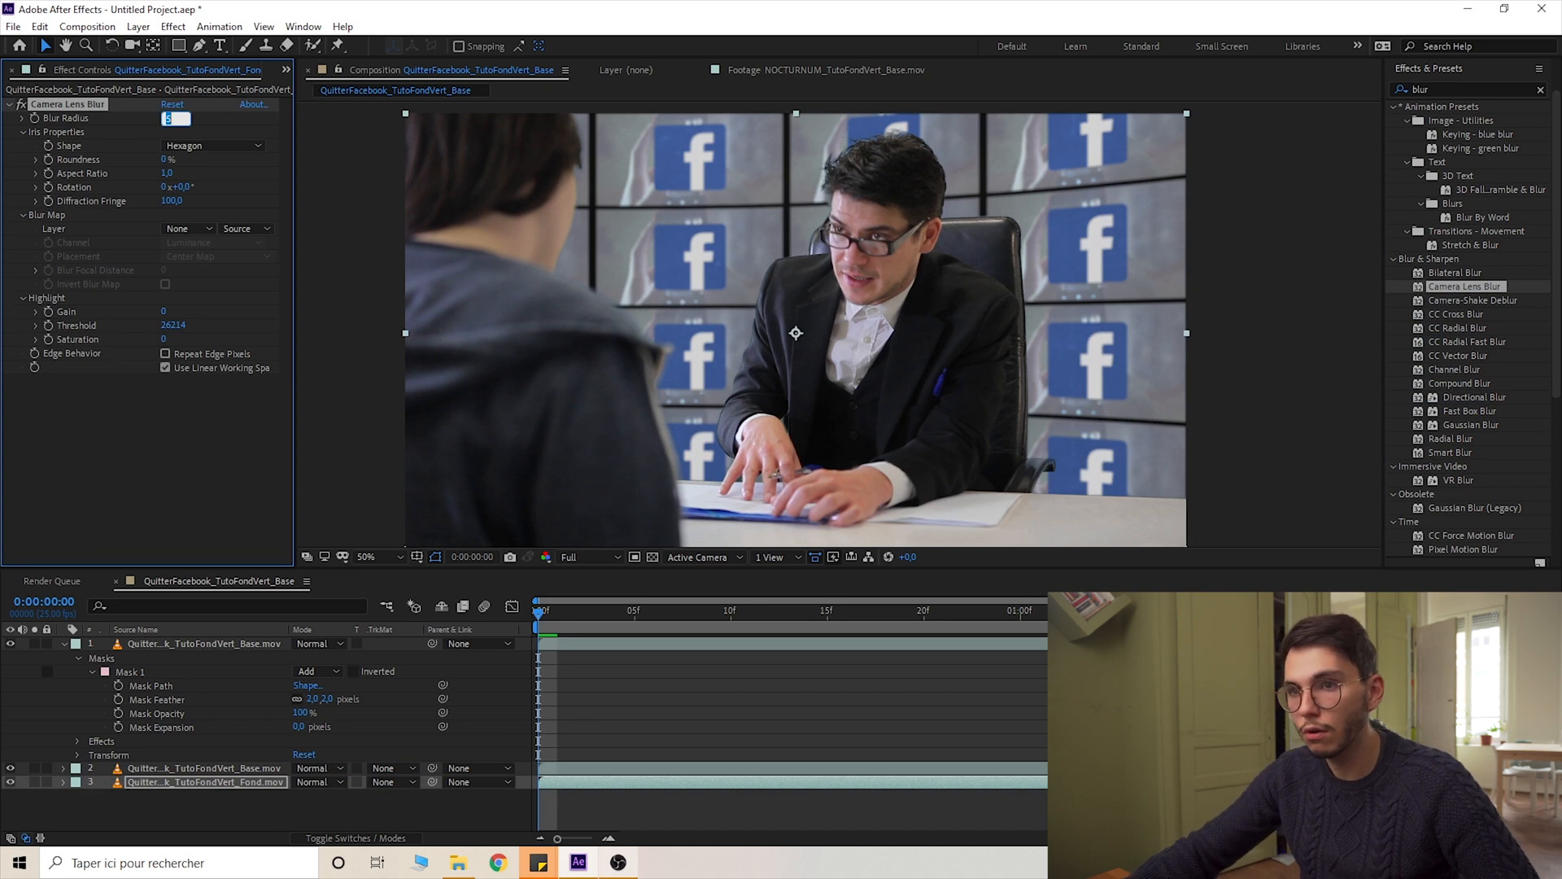
Set the background's Camera Lens Blur radius to 3 and enable Repeat Edge Pixels
{"action": "type", "text": "3"}
{"action": "key", "text": "Return"}
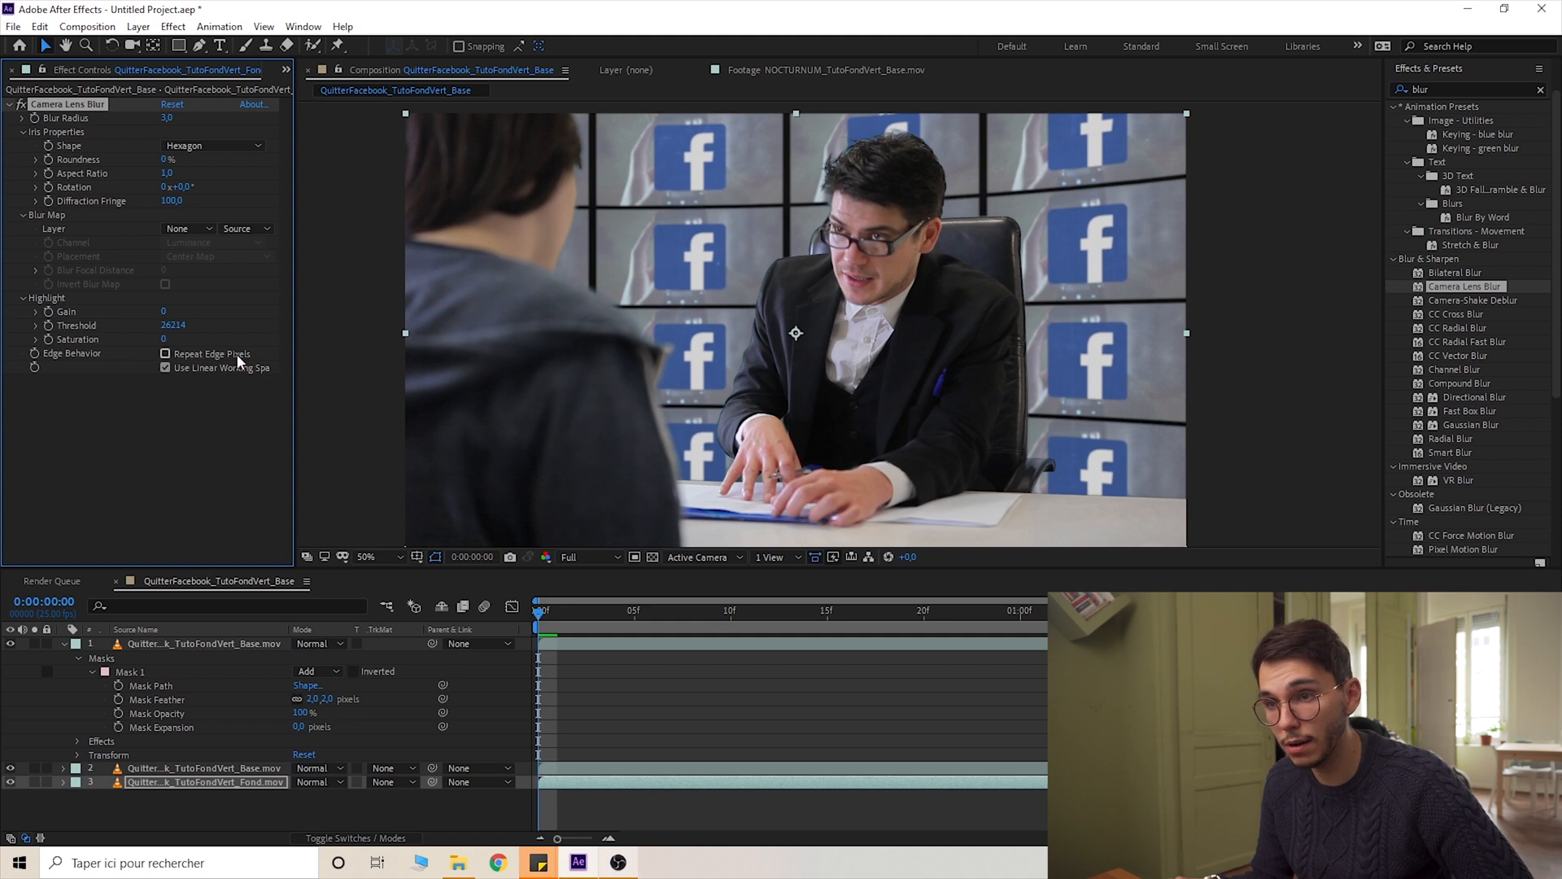
{"action": "scroll", "coordinate": [1093, 483], "scroll_direction": "up", "scroll_amount": 4}
{"action": "left_click", "coordinate": [165, 353]}
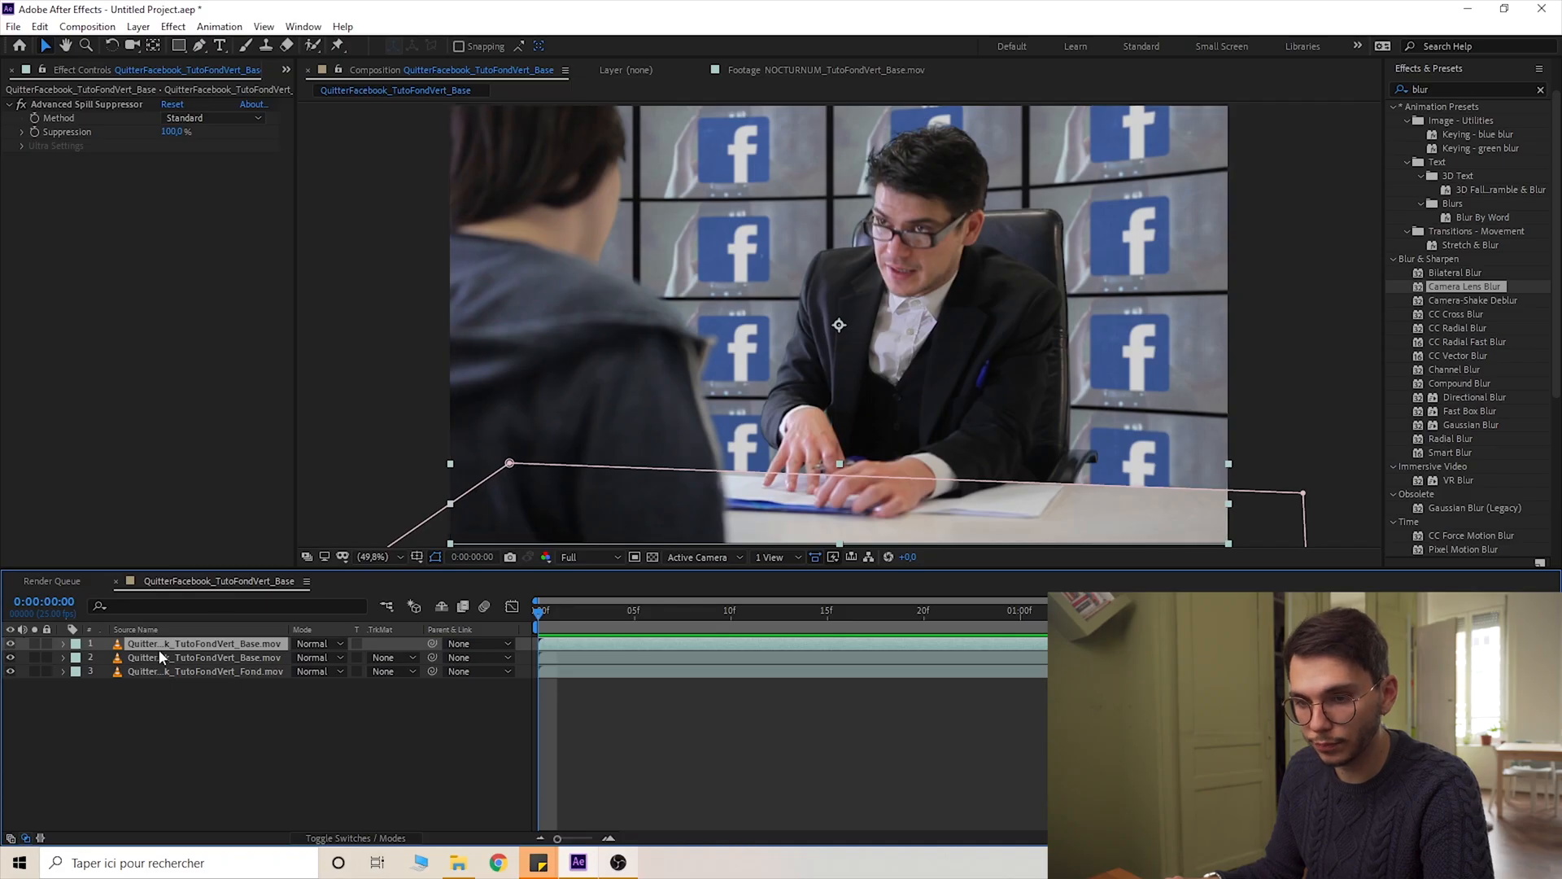
Duplicate the keyed Base.mov layer twice
{"action": "left_click", "coordinate": [162, 657]}
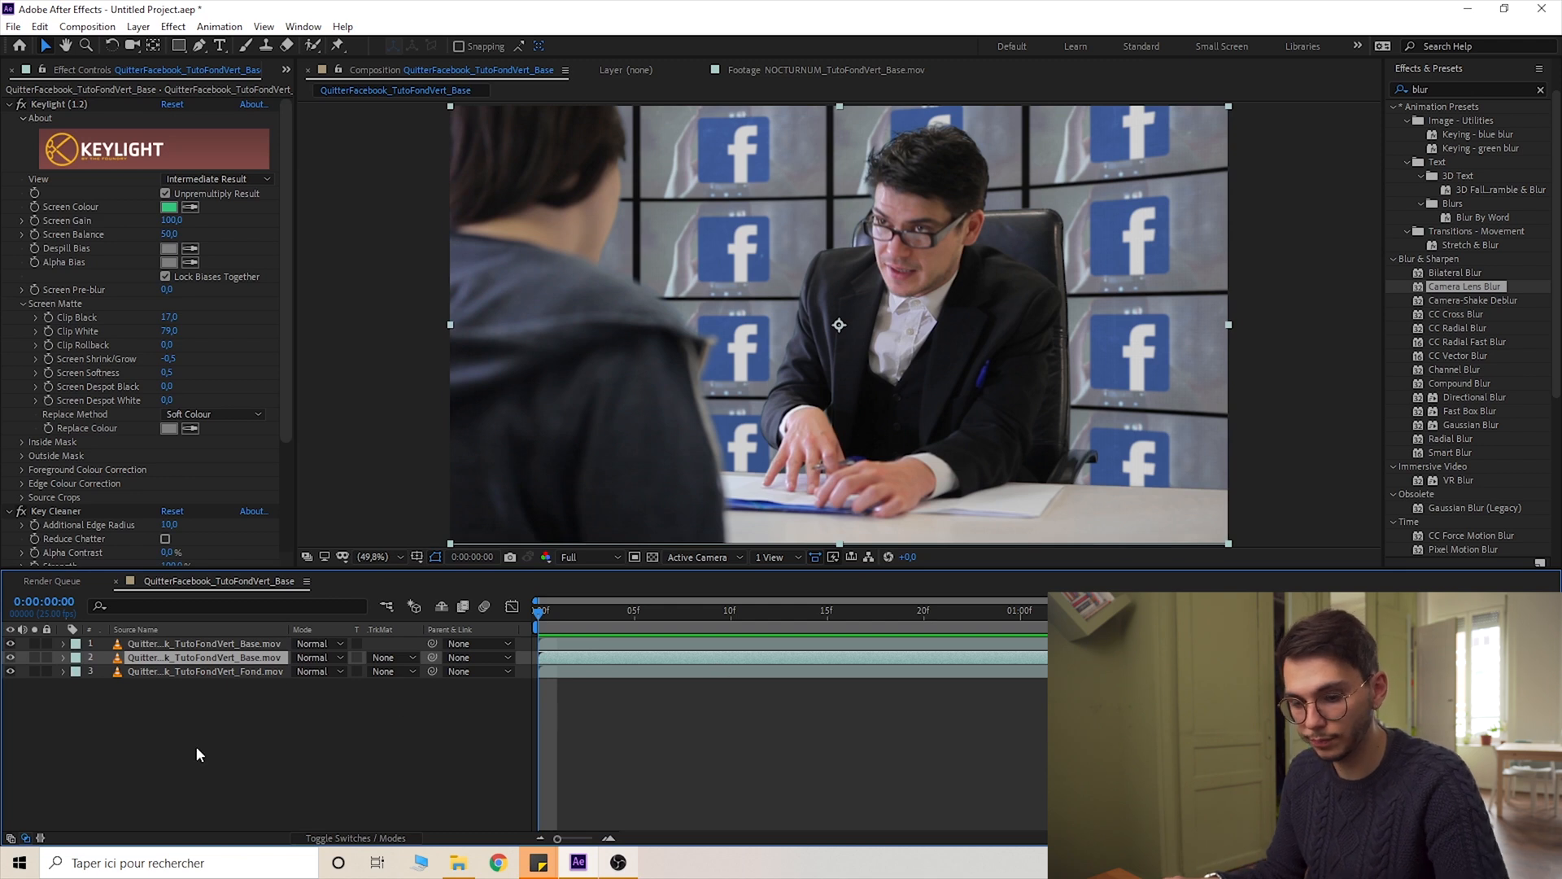
{"action": "key", "text": "ctrl+d"}
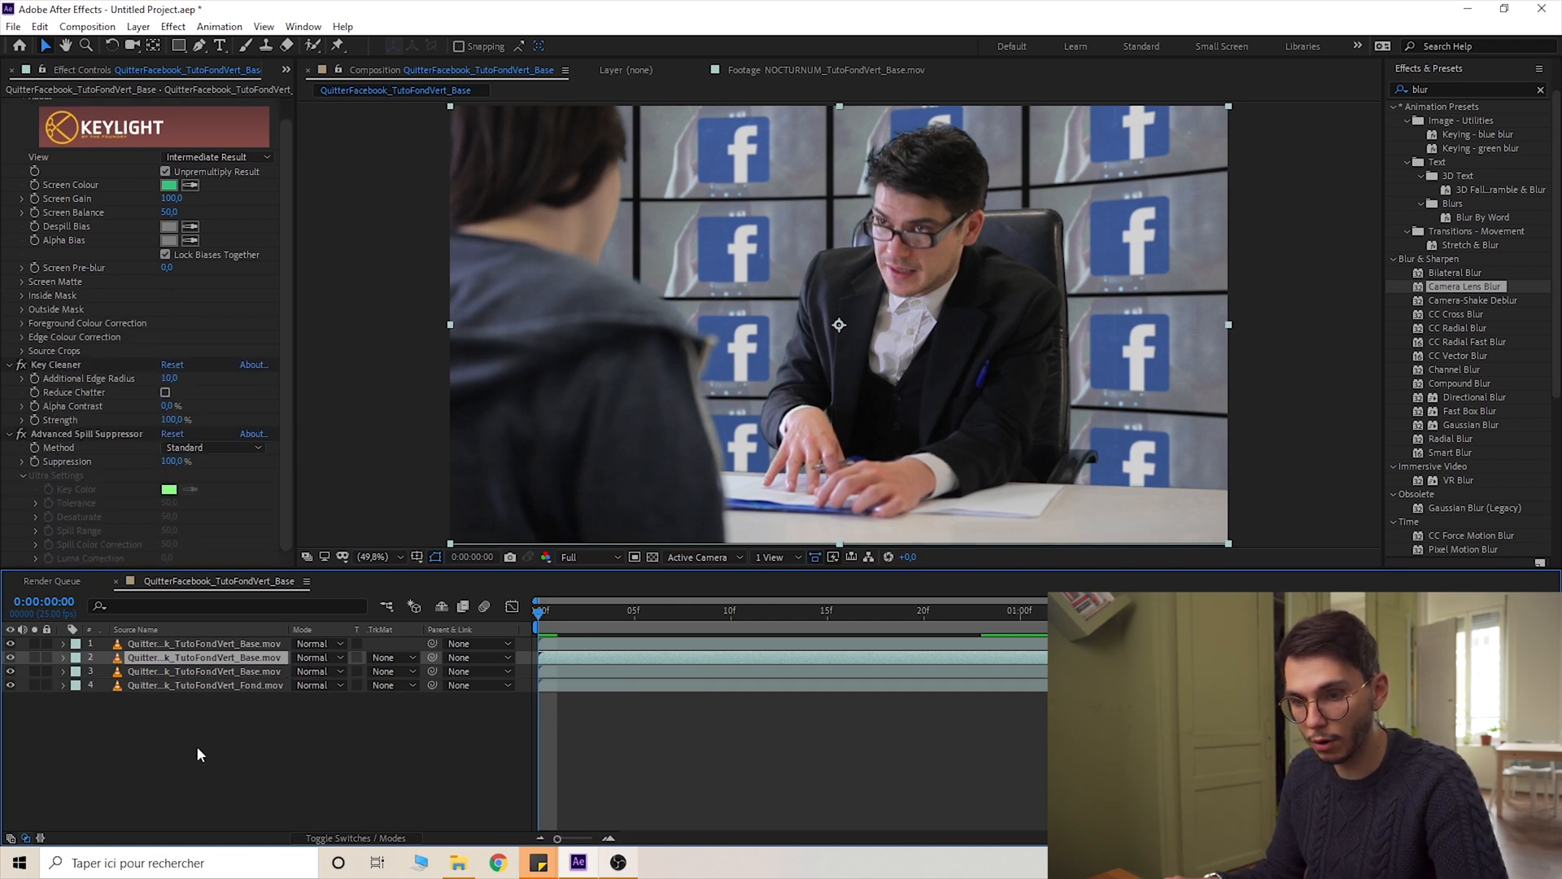
{"action": "left_click", "coordinate": [39, 26]}
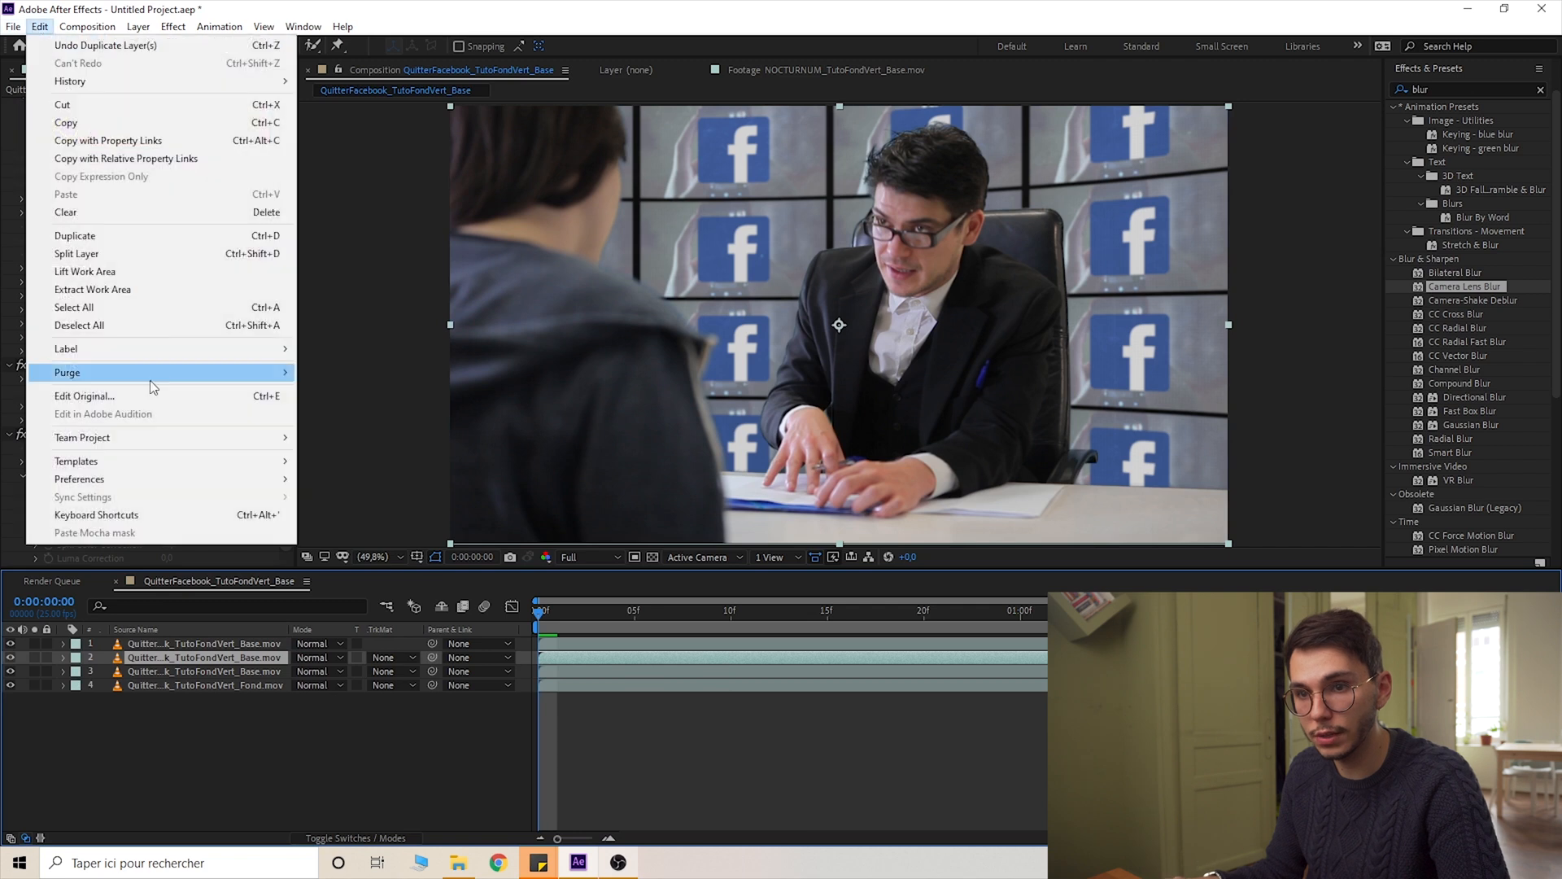
{"action": "left_click", "coordinate": [289, 842]}
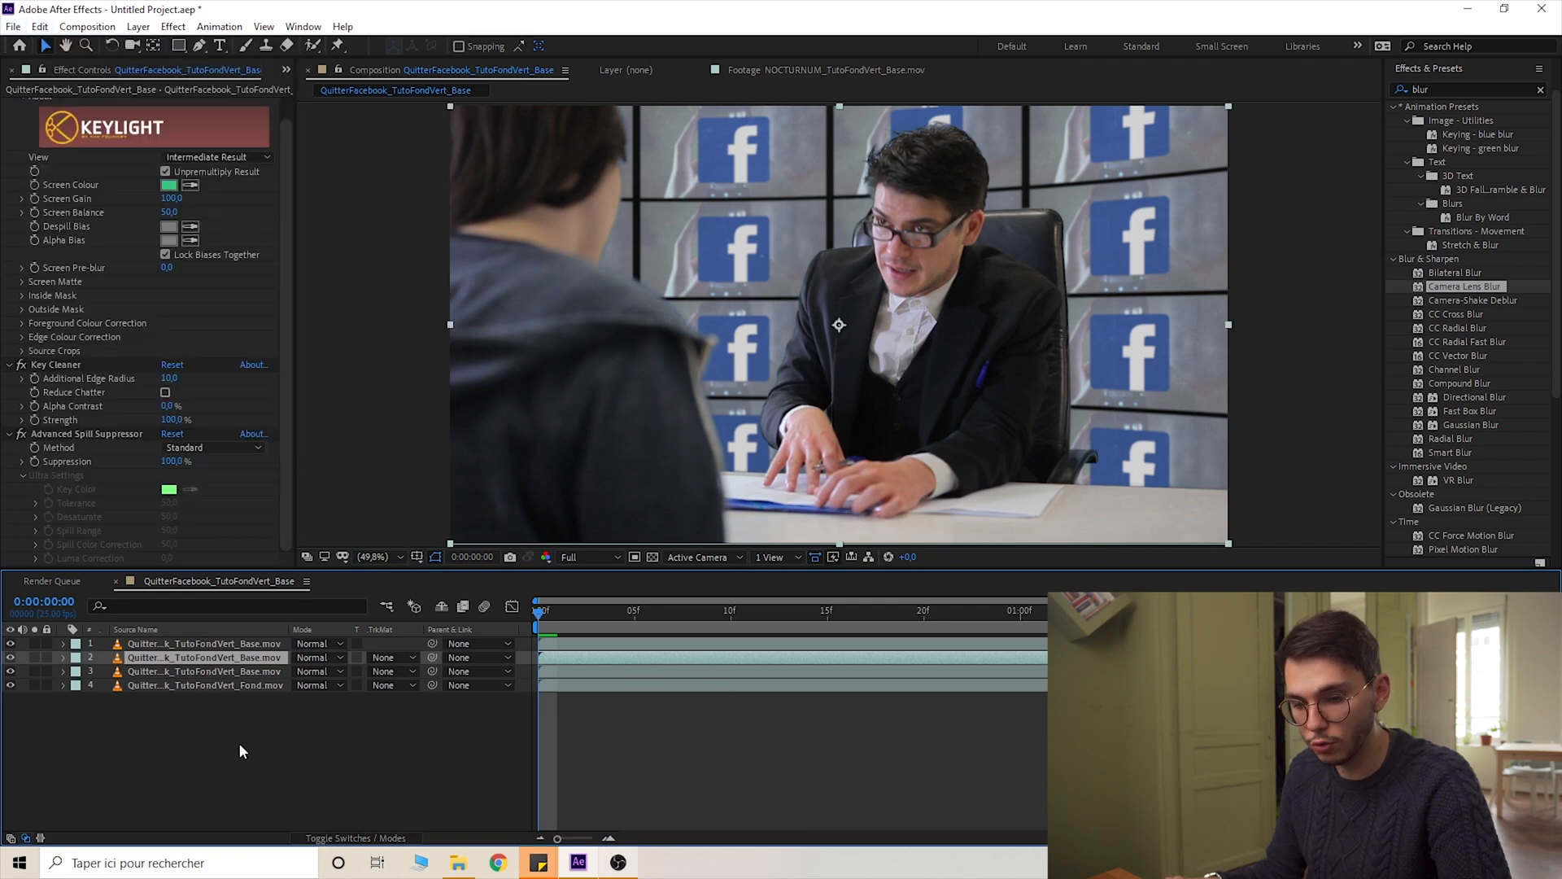
{"action": "key", "text": "ctrl+d"}
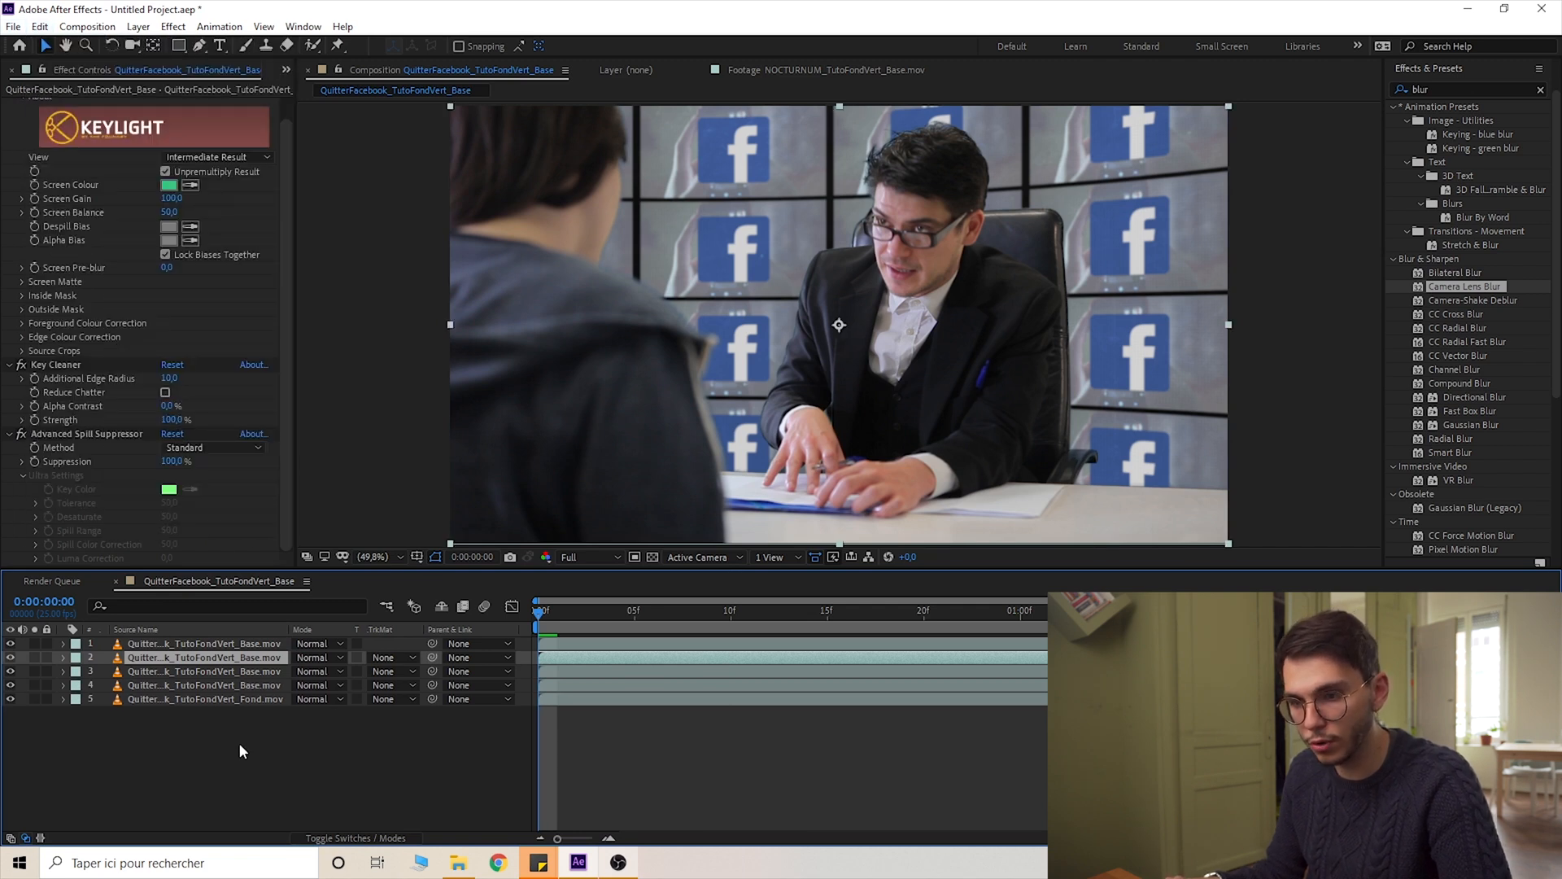
Set the label colour of the two upper keyed Base.mov copies to Red
{"action": "left_click", "coordinate": [200, 669], "text": "shift"}
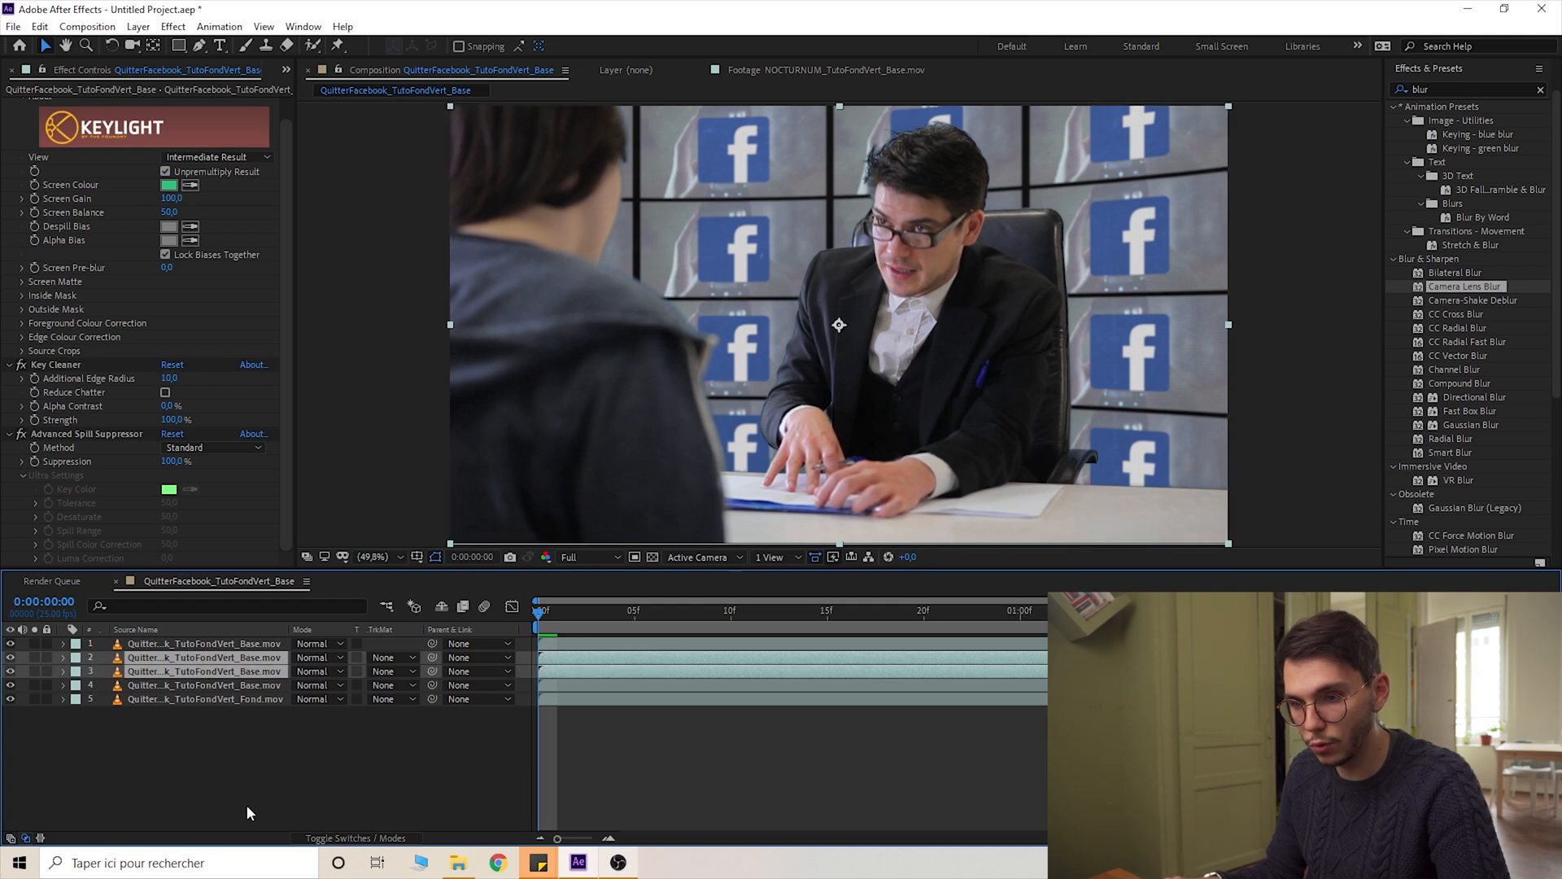
{"action": "left_click", "coordinate": [75, 671]}
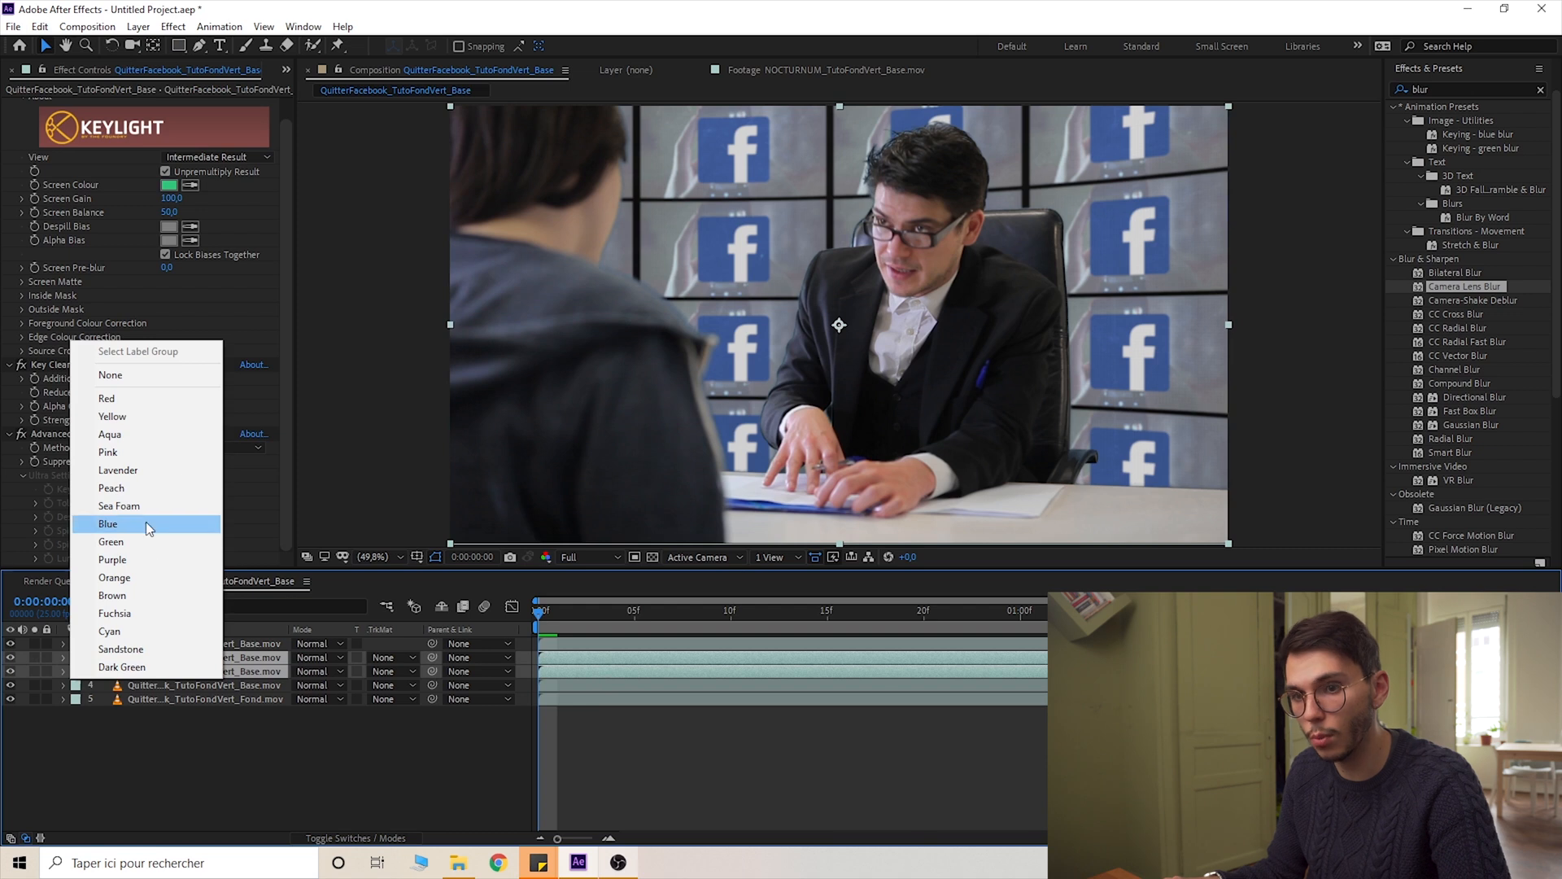
{"action": "left_click", "coordinate": [134, 401]}
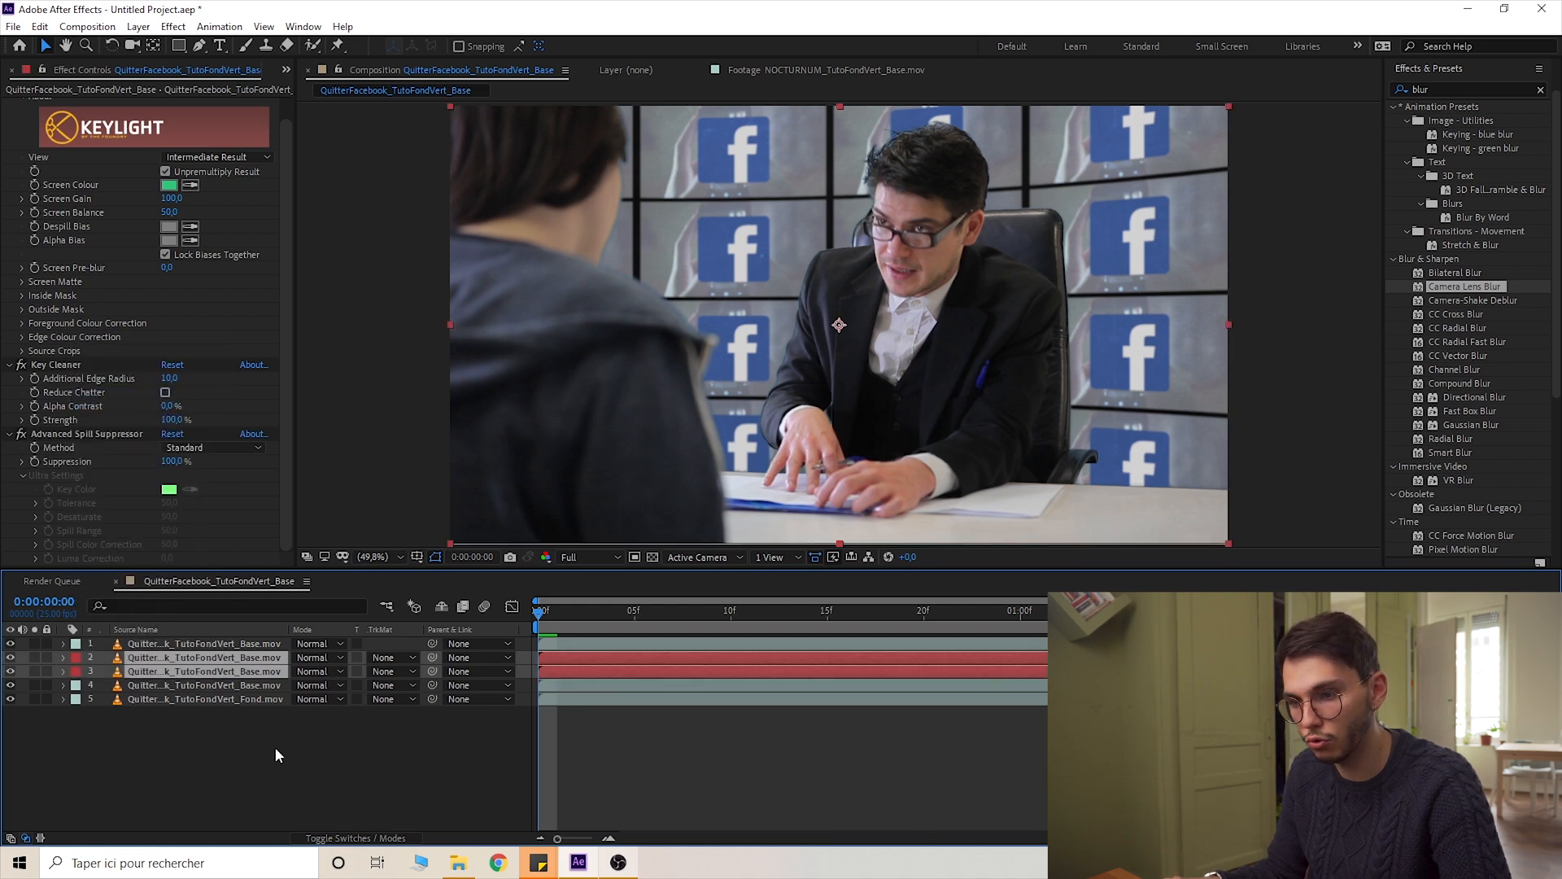
{"action": "left_click", "coordinate": [179, 734]}
Pre-compose the two red-labelled Base.mov layers into a new composition named LightWrap
{"action": "left_click", "coordinate": [205, 673]}
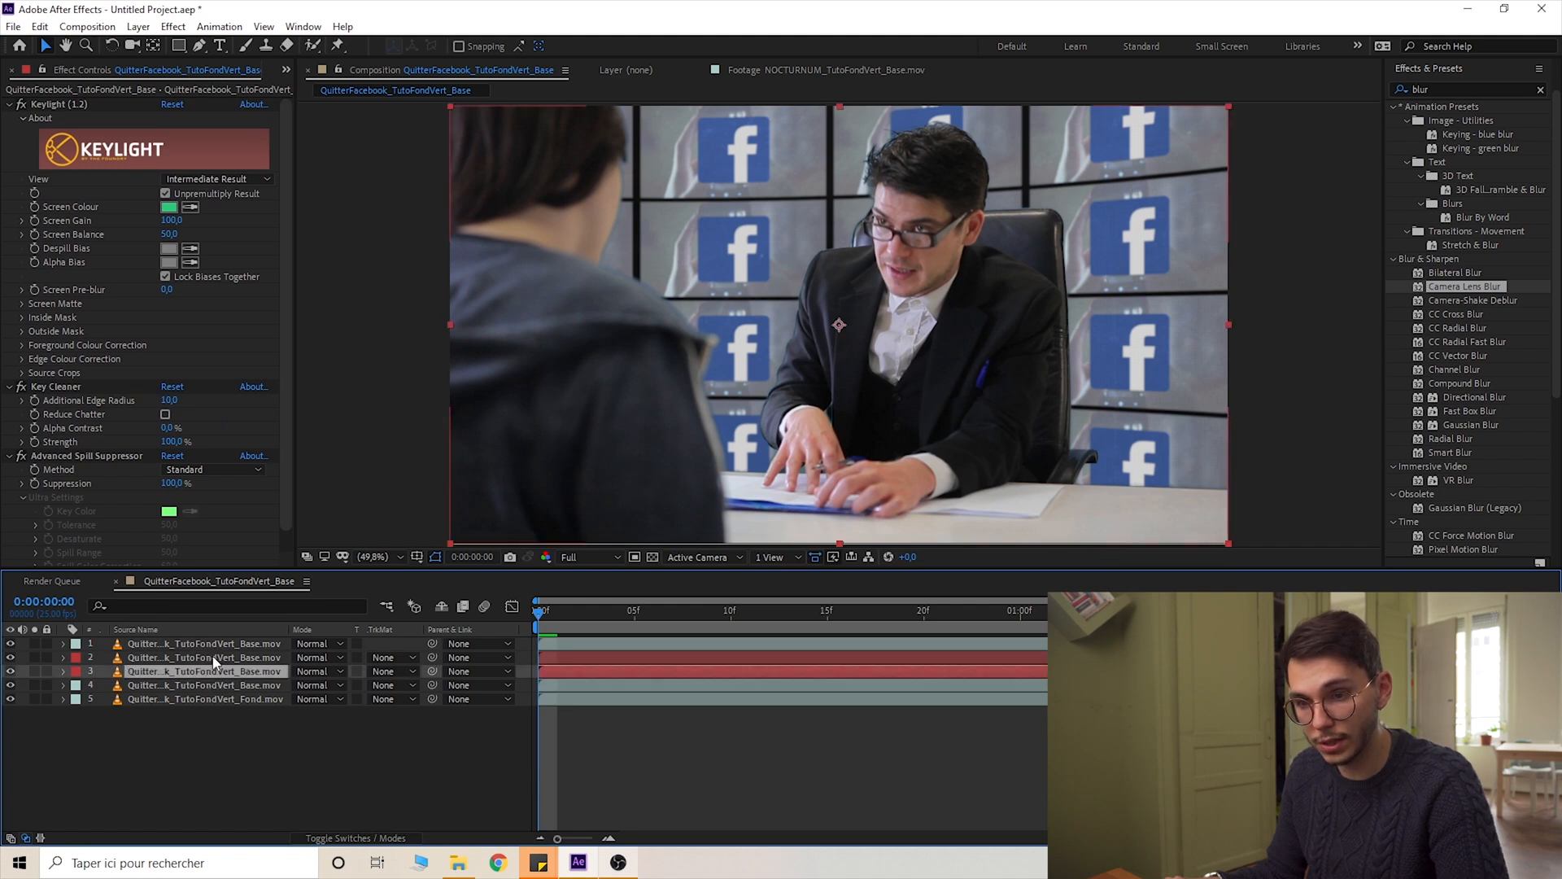
{"action": "right_click", "coordinate": [218, 674]}
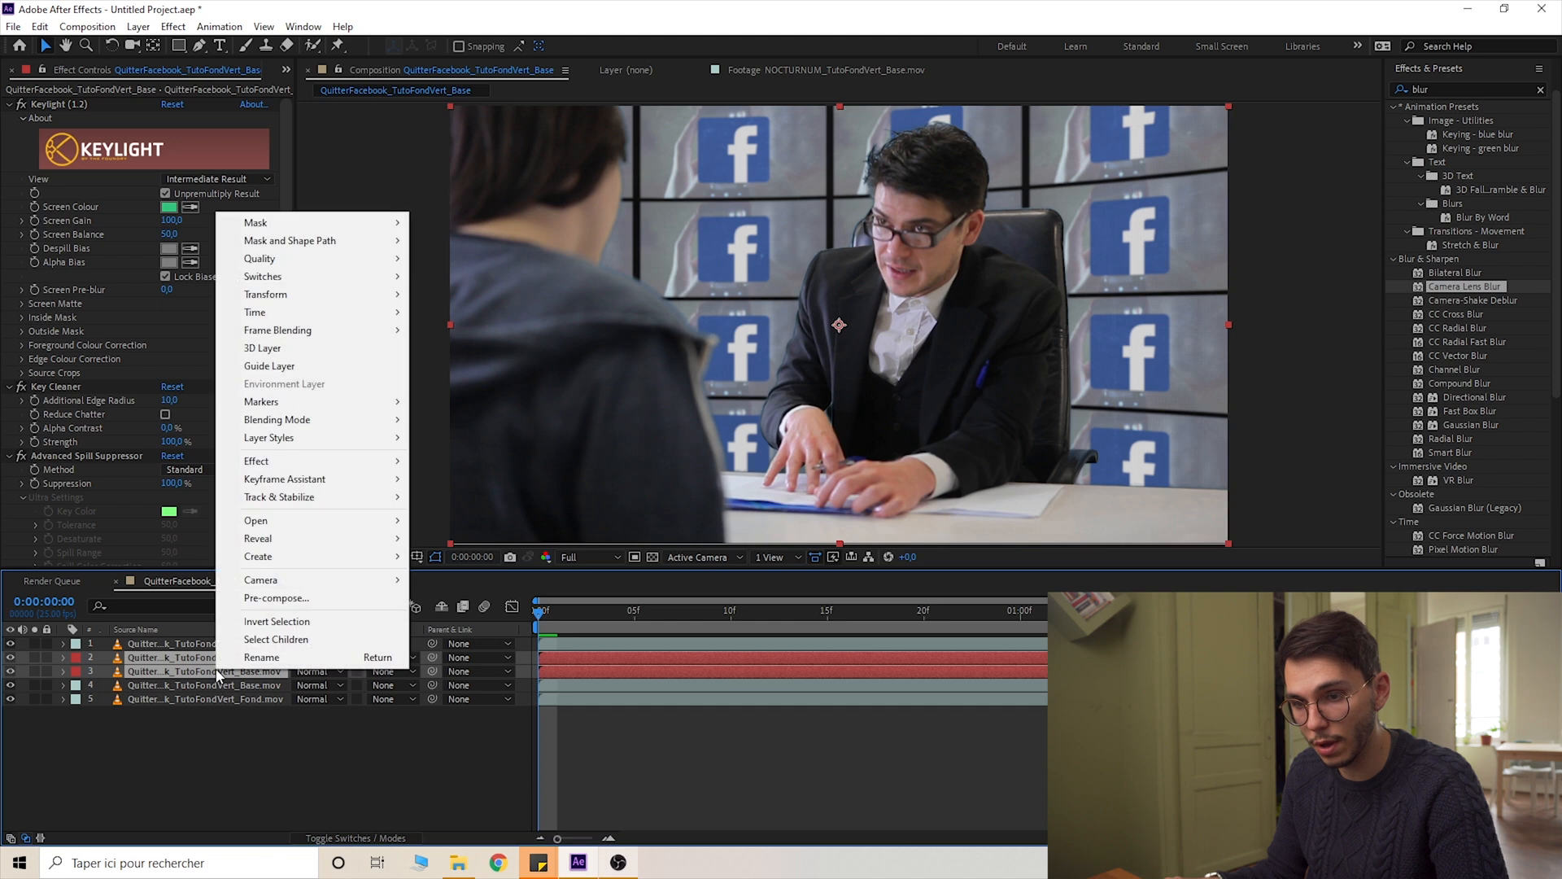
{"action": "left_click", "coordinate": [277, 599]}
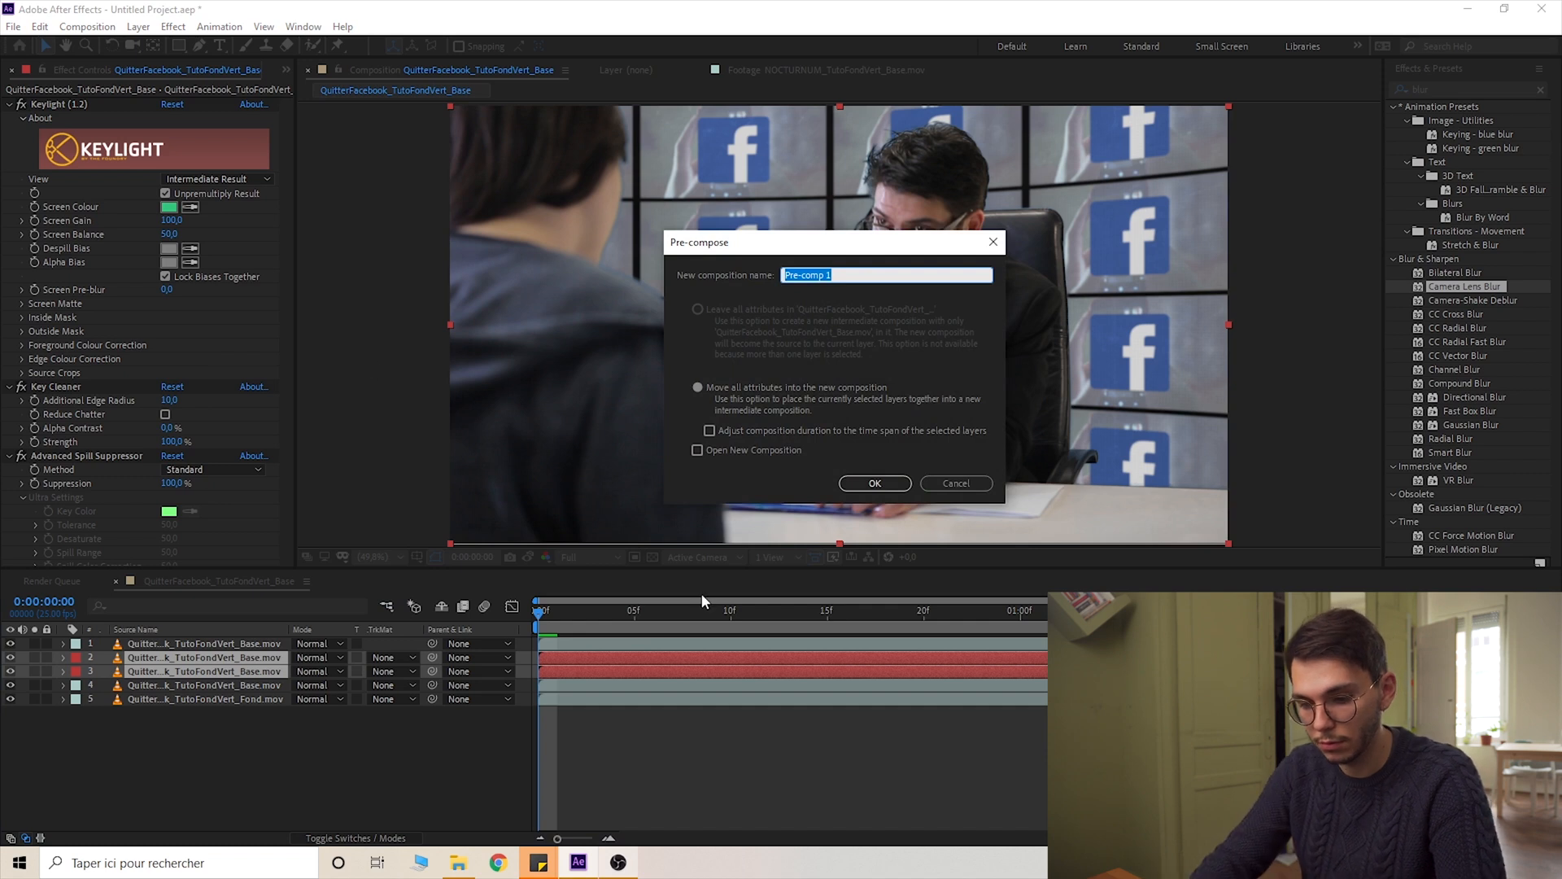
{"action": "type", "text": "LightWr"}
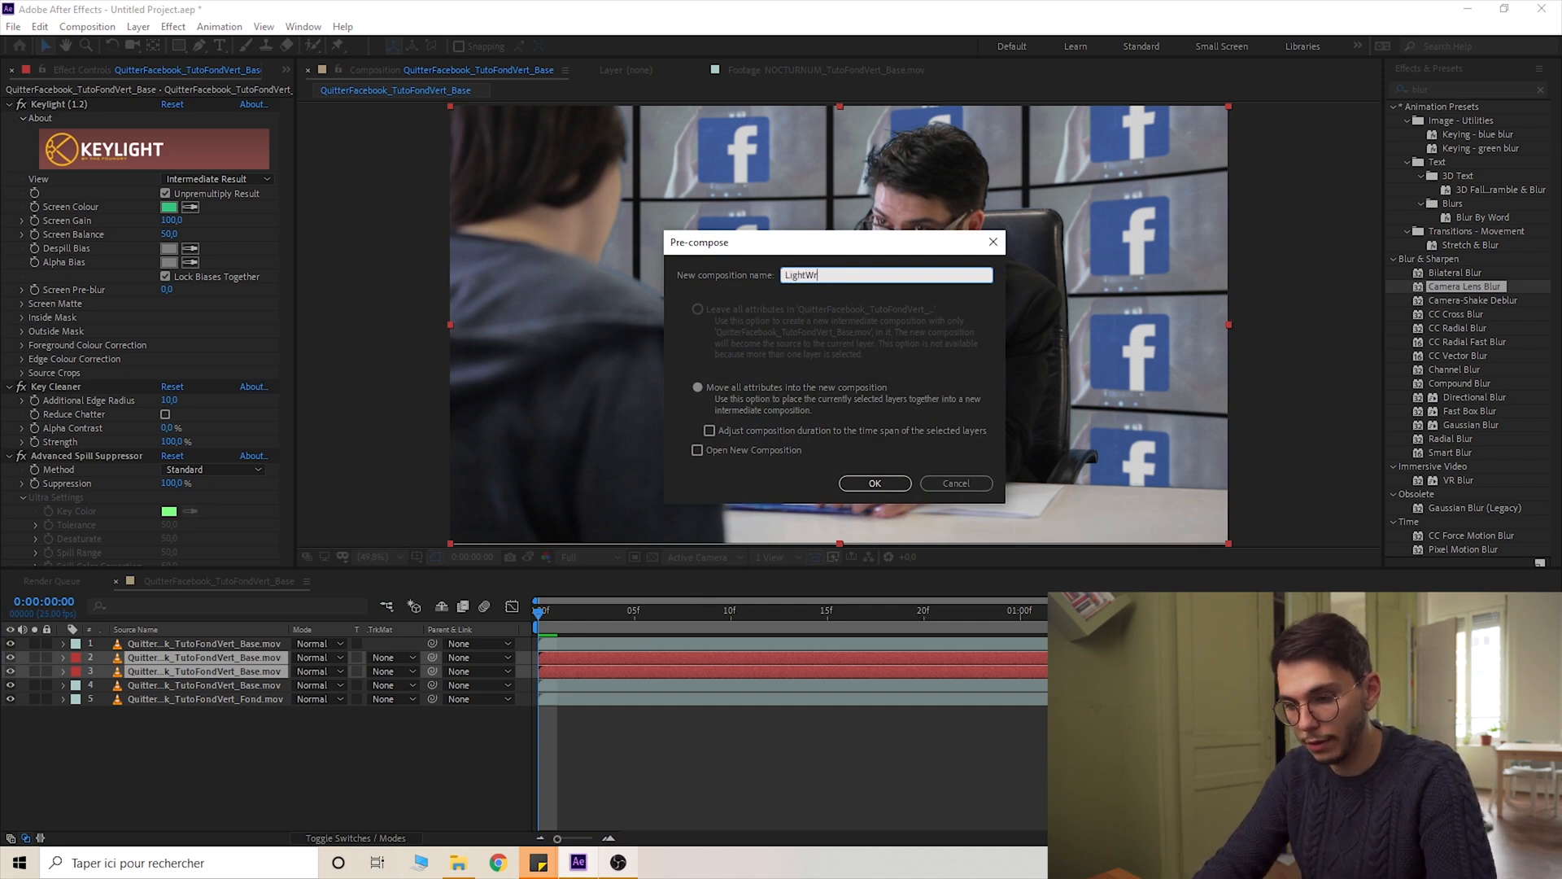
{"action": "type", "text": "ap"}
{"action": "key", "text": "Return"}
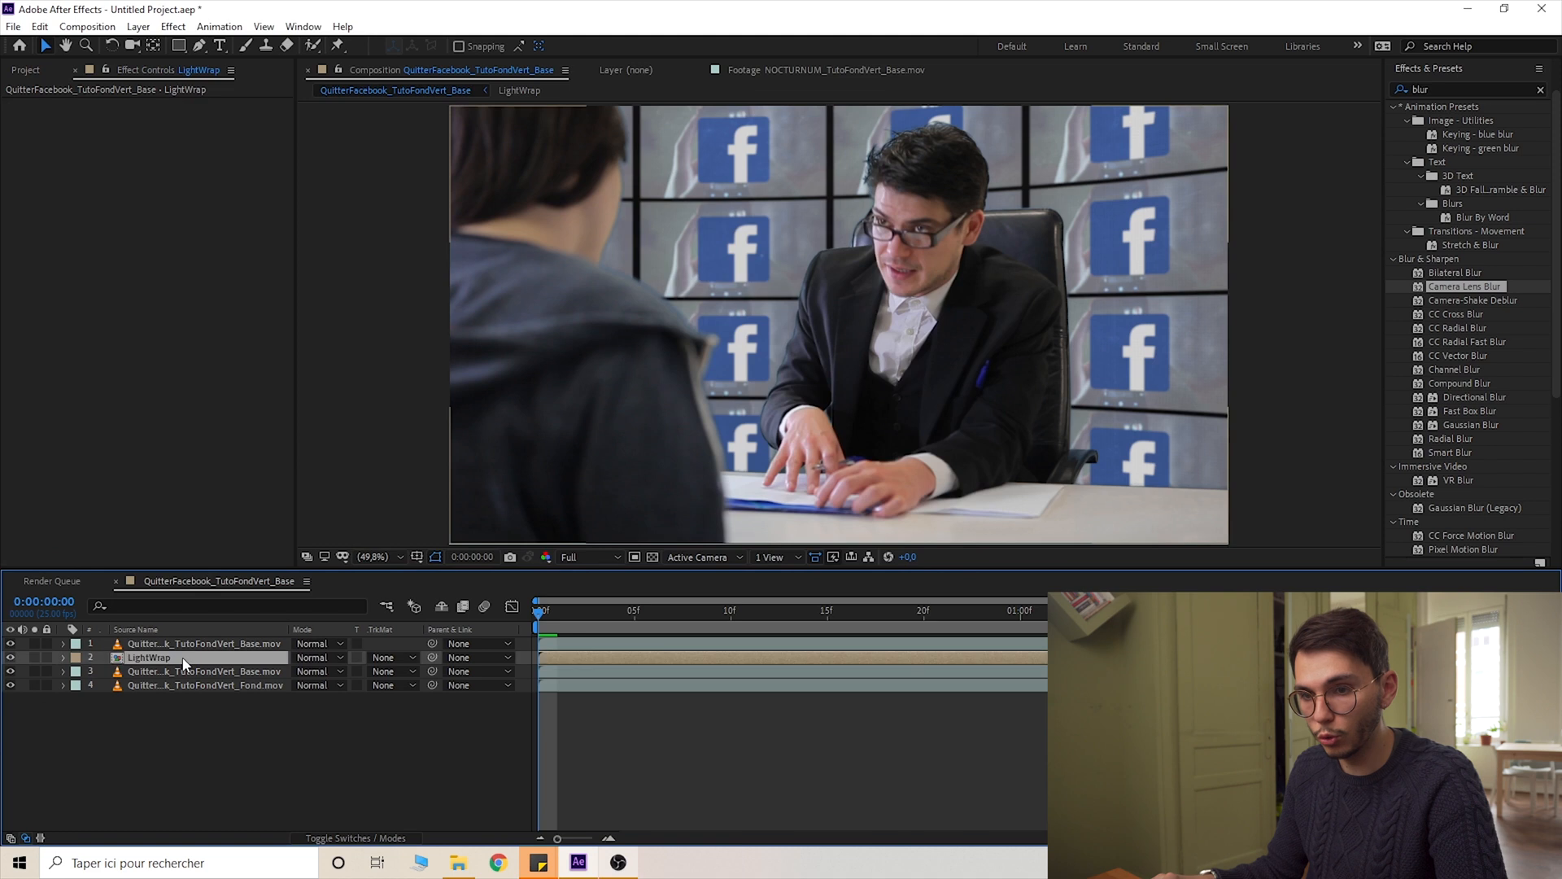
Open the LightWrap composition and set the Keylight view of both layers to Screen Matte
{"action": "double_click", "coordinate": [150, 657]}
{"action": "left_click_drag", "start_coordinate": [902, 335], "coordinate": [865, 351]}
{"action": "left_click", "coordinate": [213, 179]}
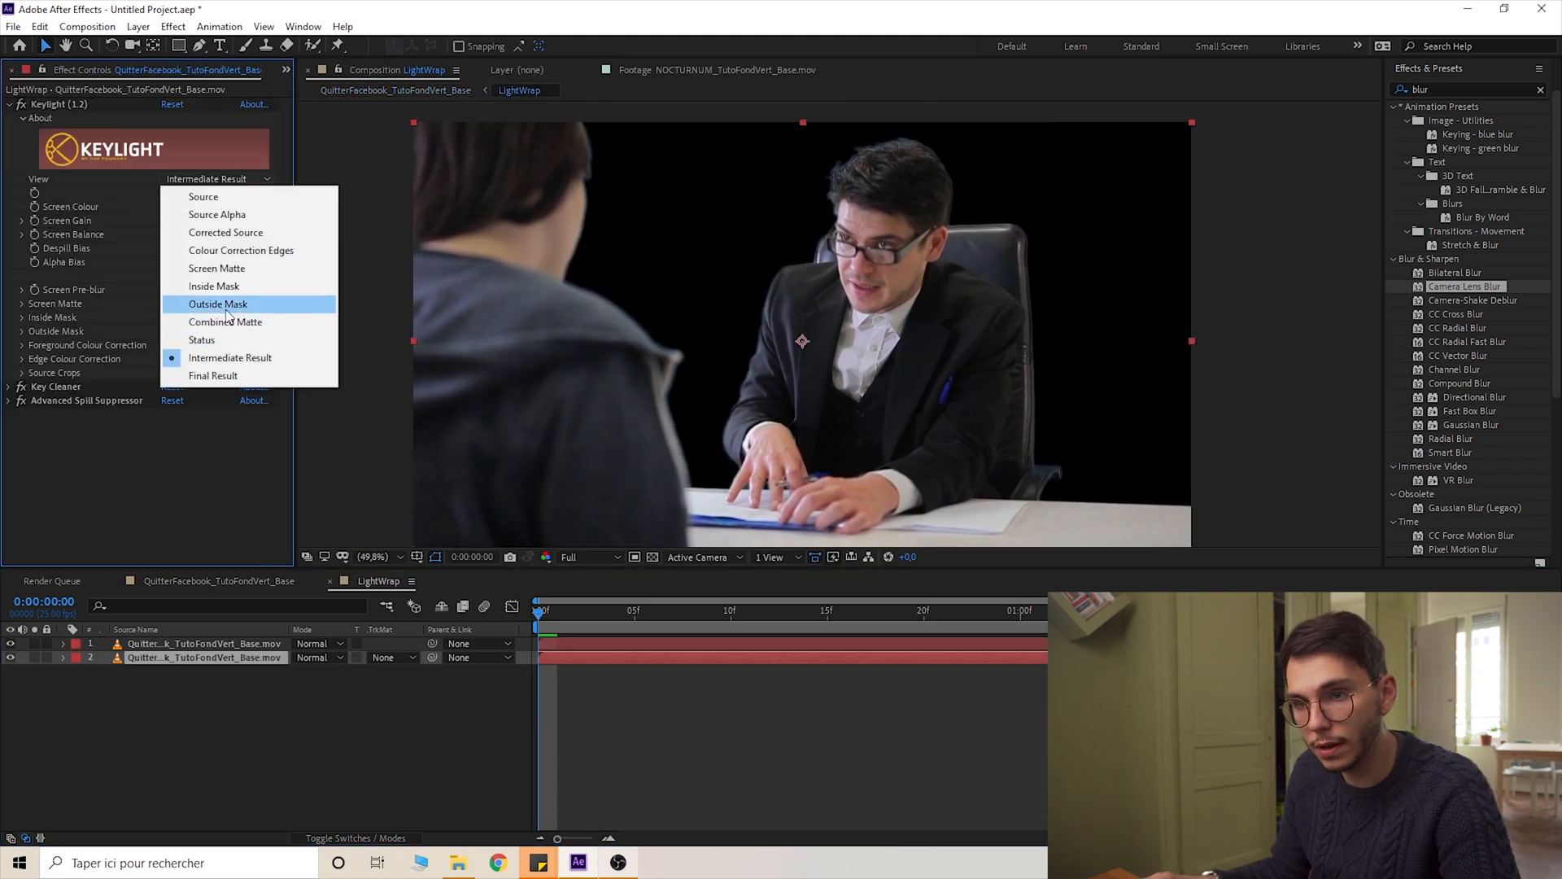
{"action": "key", "text": "Escape"}
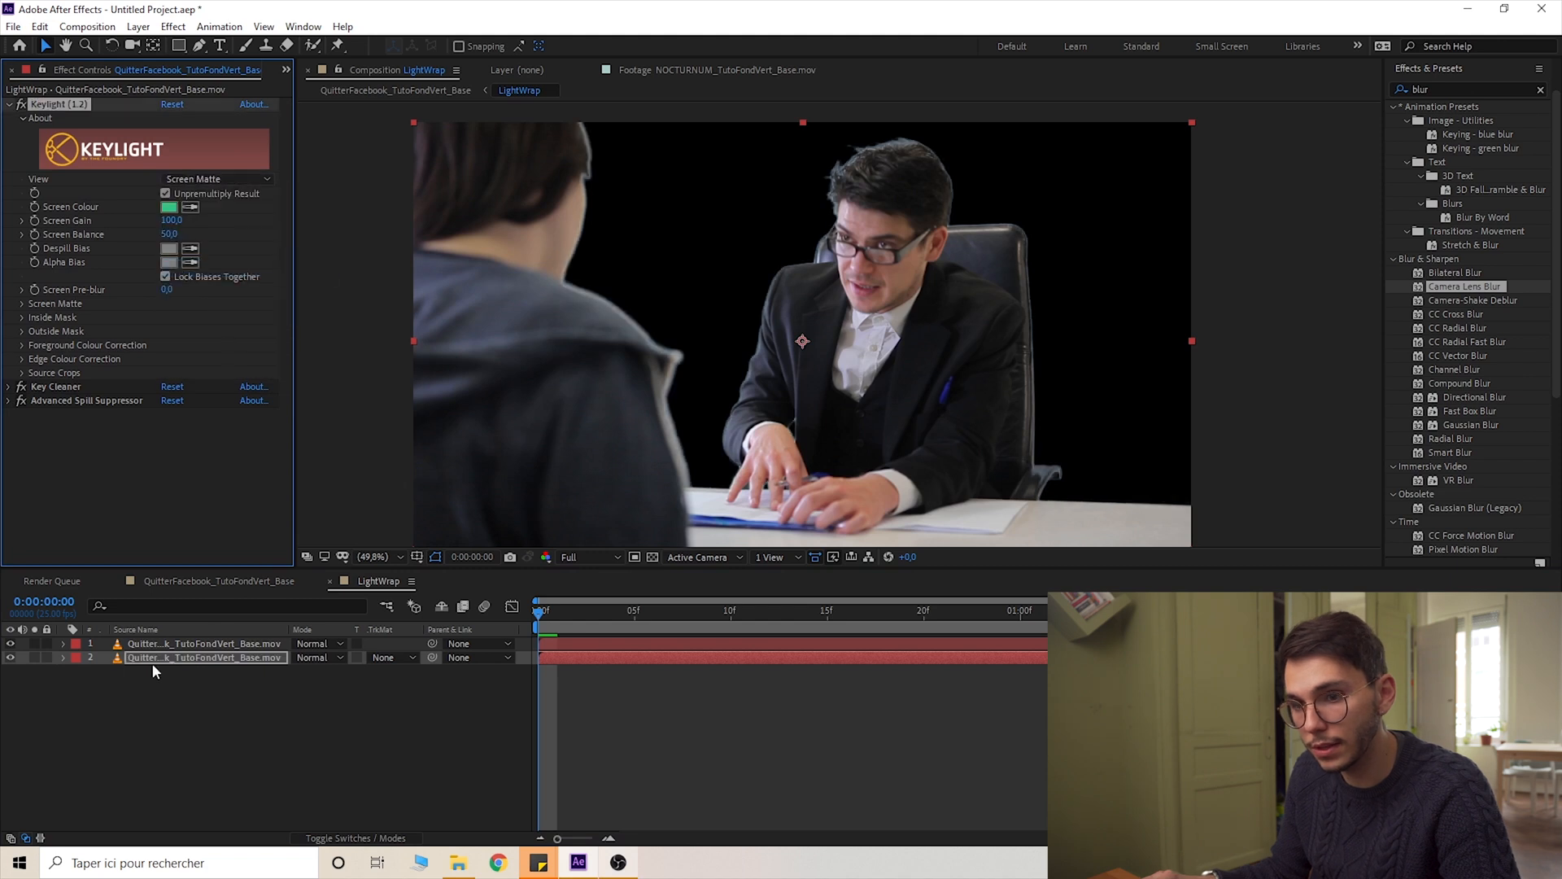
{"action": "left_click", "coordinate": [159, 644]}
{"action": "left_click", "coordinate": [195, 155]}
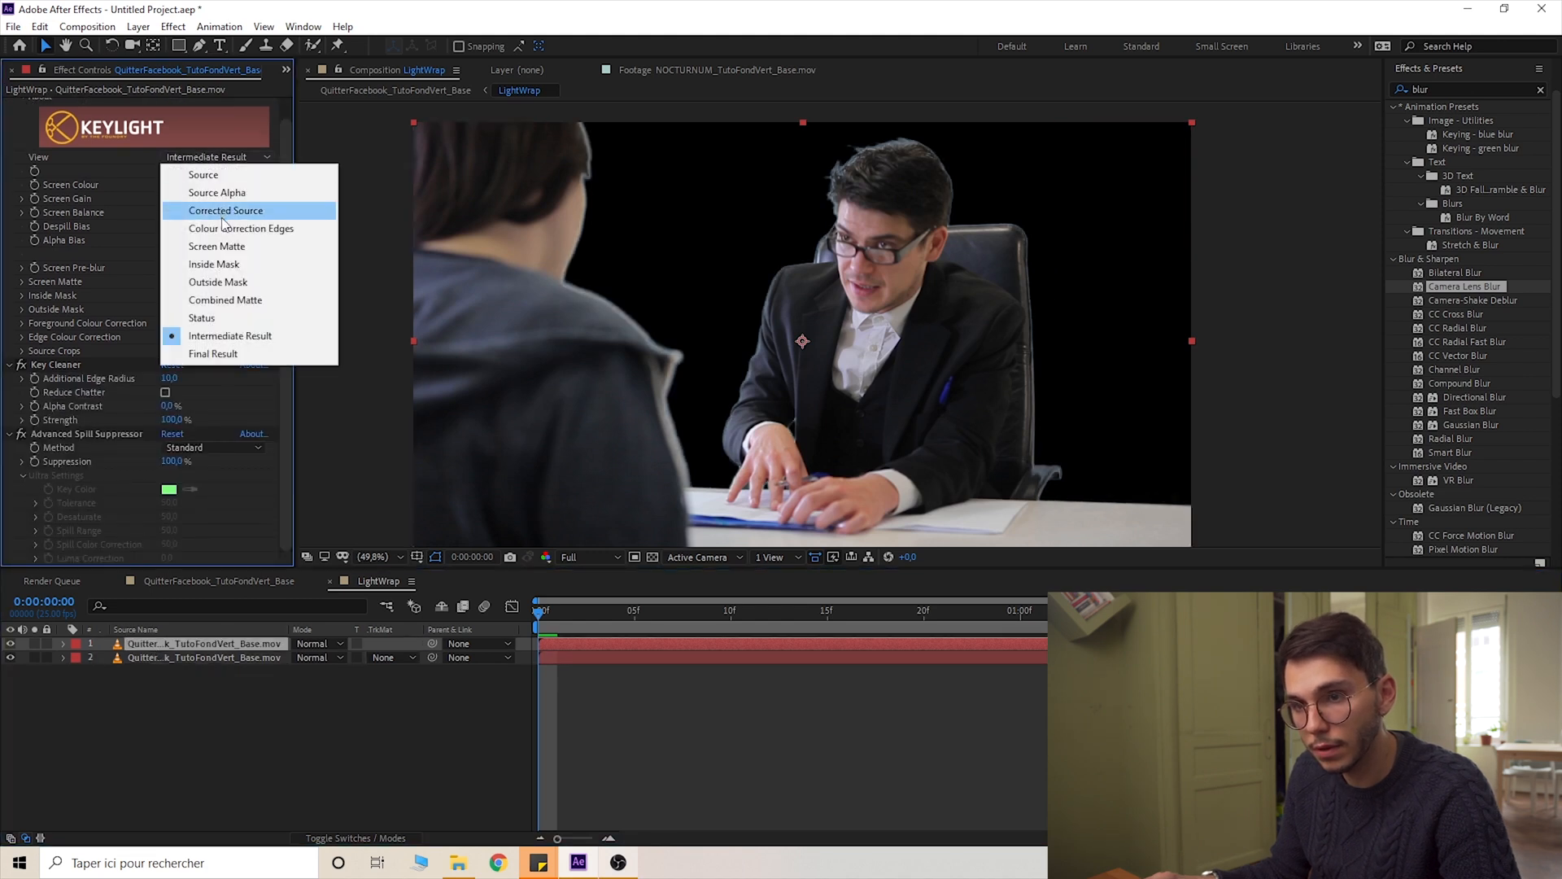
{"action": "left_click", "coordinate": [215, 246]}
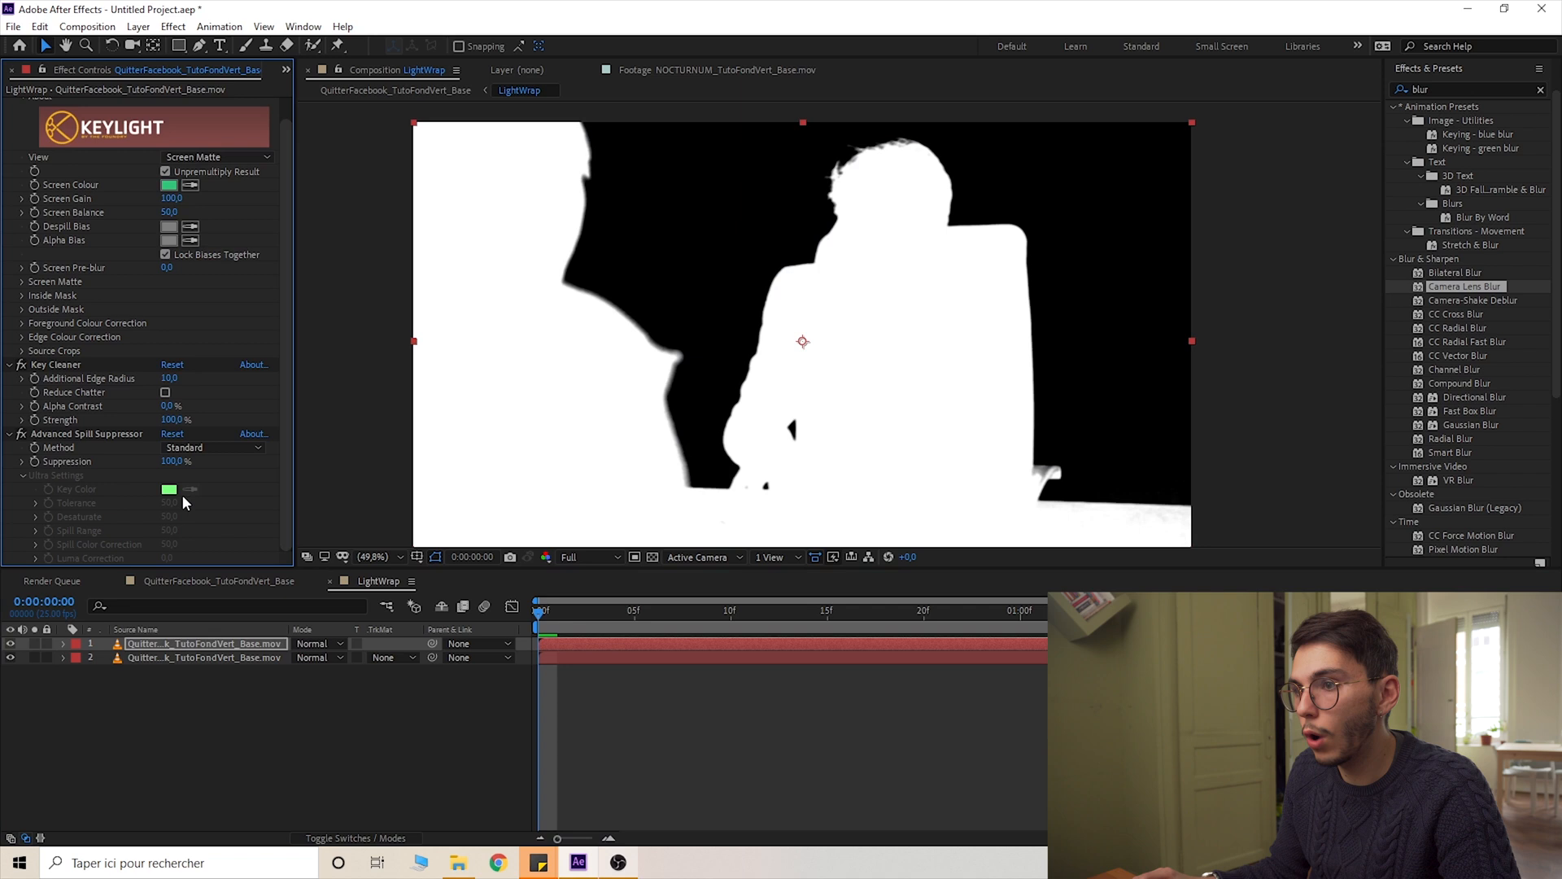
Try an Alpha Inverted track matte on the lower LightWrap layer, using the layer above it
{"action": "left_click_drag", "start_coordinate": [921, 347], "coordinate": [857, 328]}
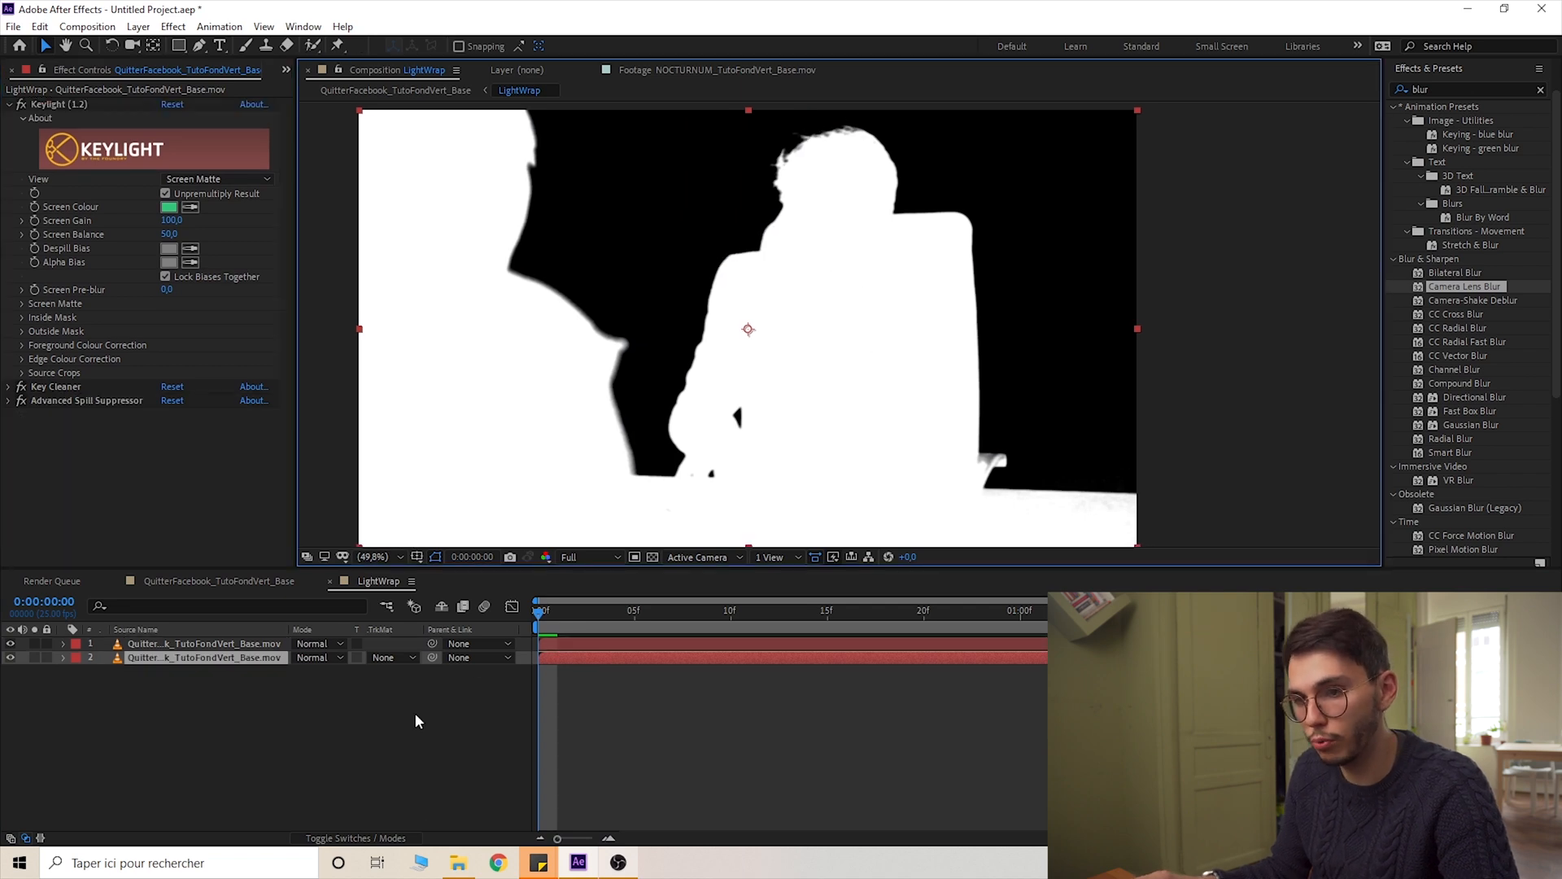
{"action": "left_click", "coordinate": [393, 657]}
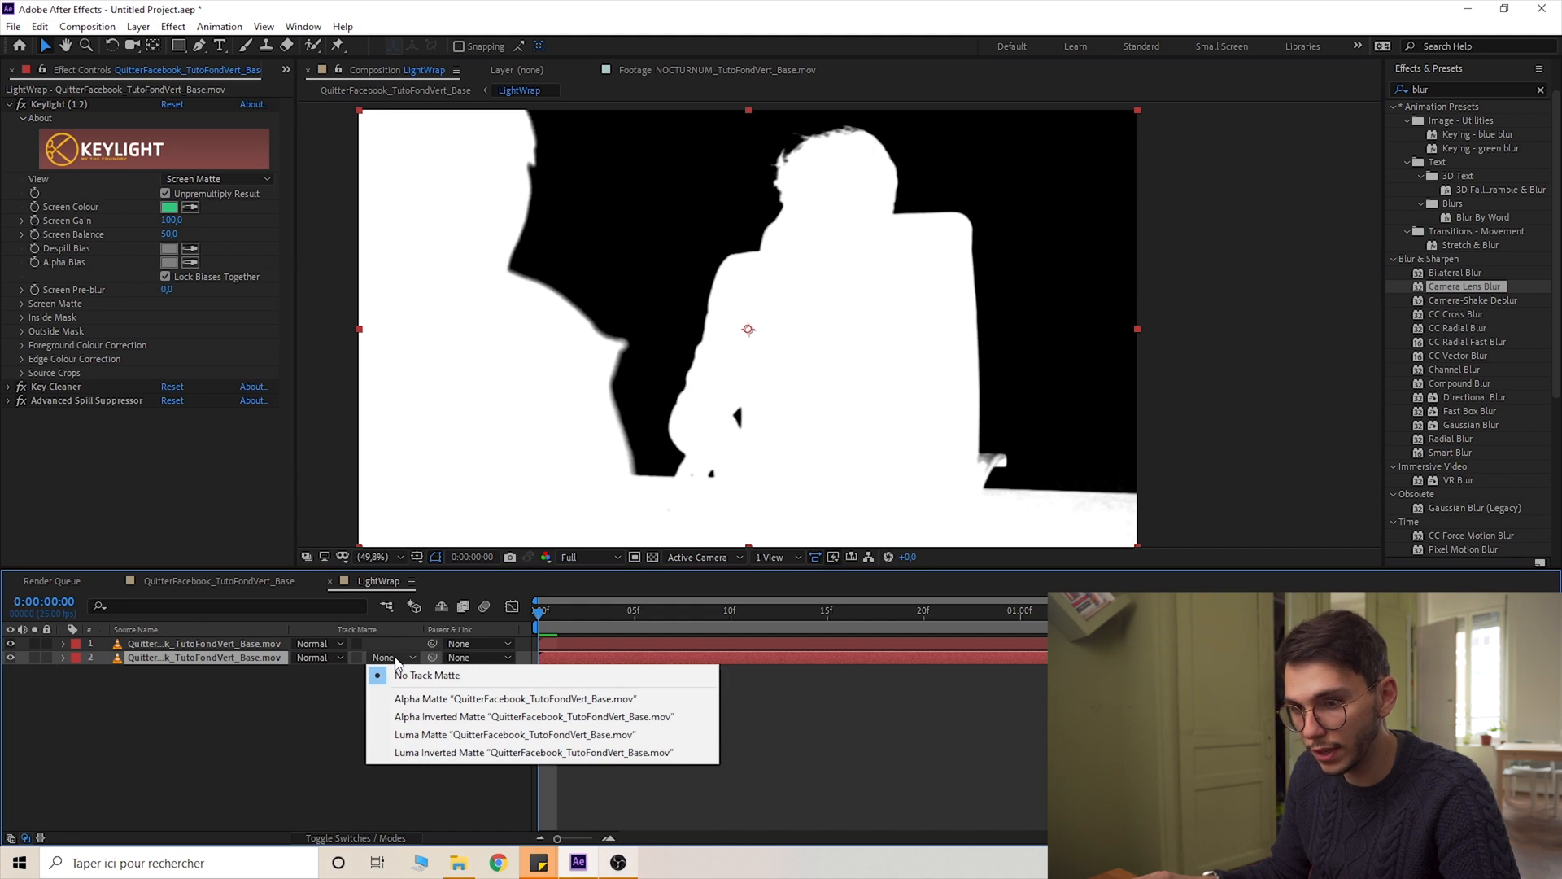
{"action": "left_click", "coordinate": [449, 716]}
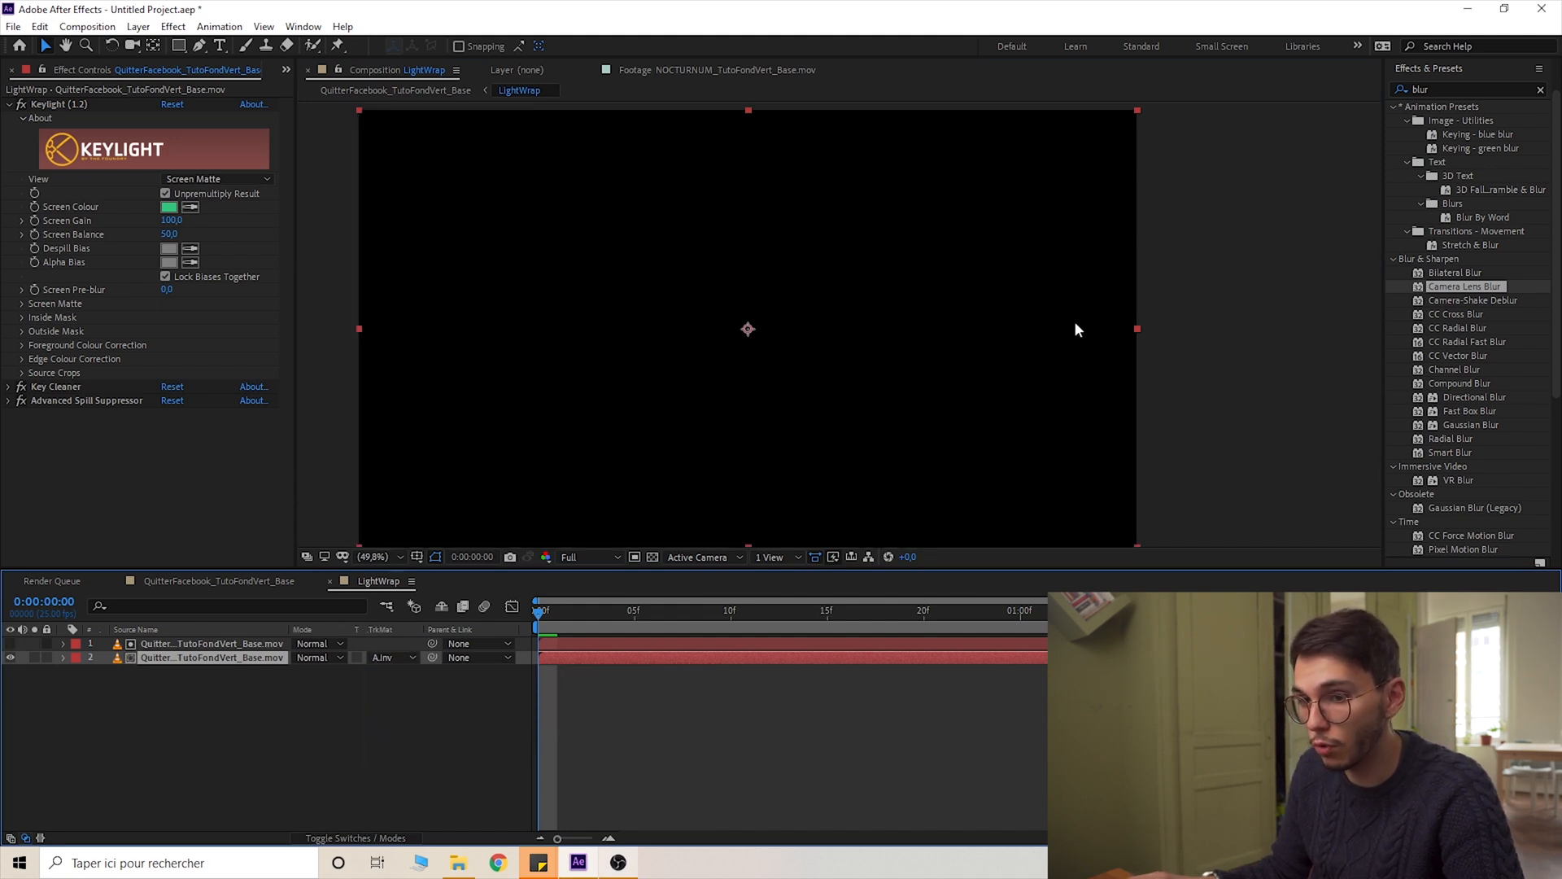
Try a small change to Keylight's Screen Shrink/Grow on the upper matte layer
{"action": "left_click", "coordinate": [269, 643]}
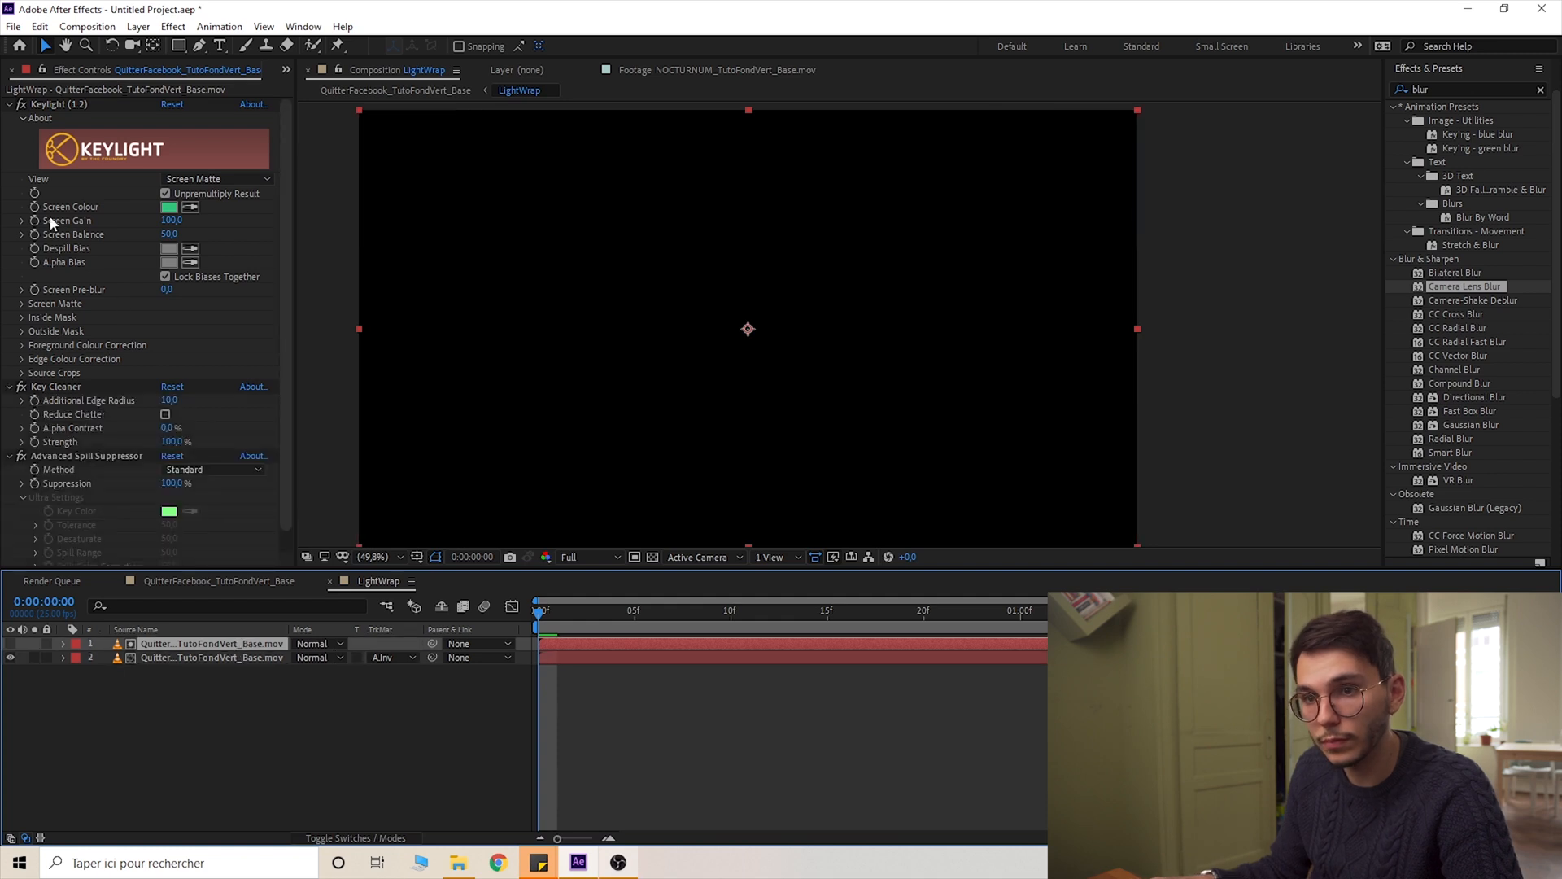
{"action": "left_click", "coordinate": [20, 303]}
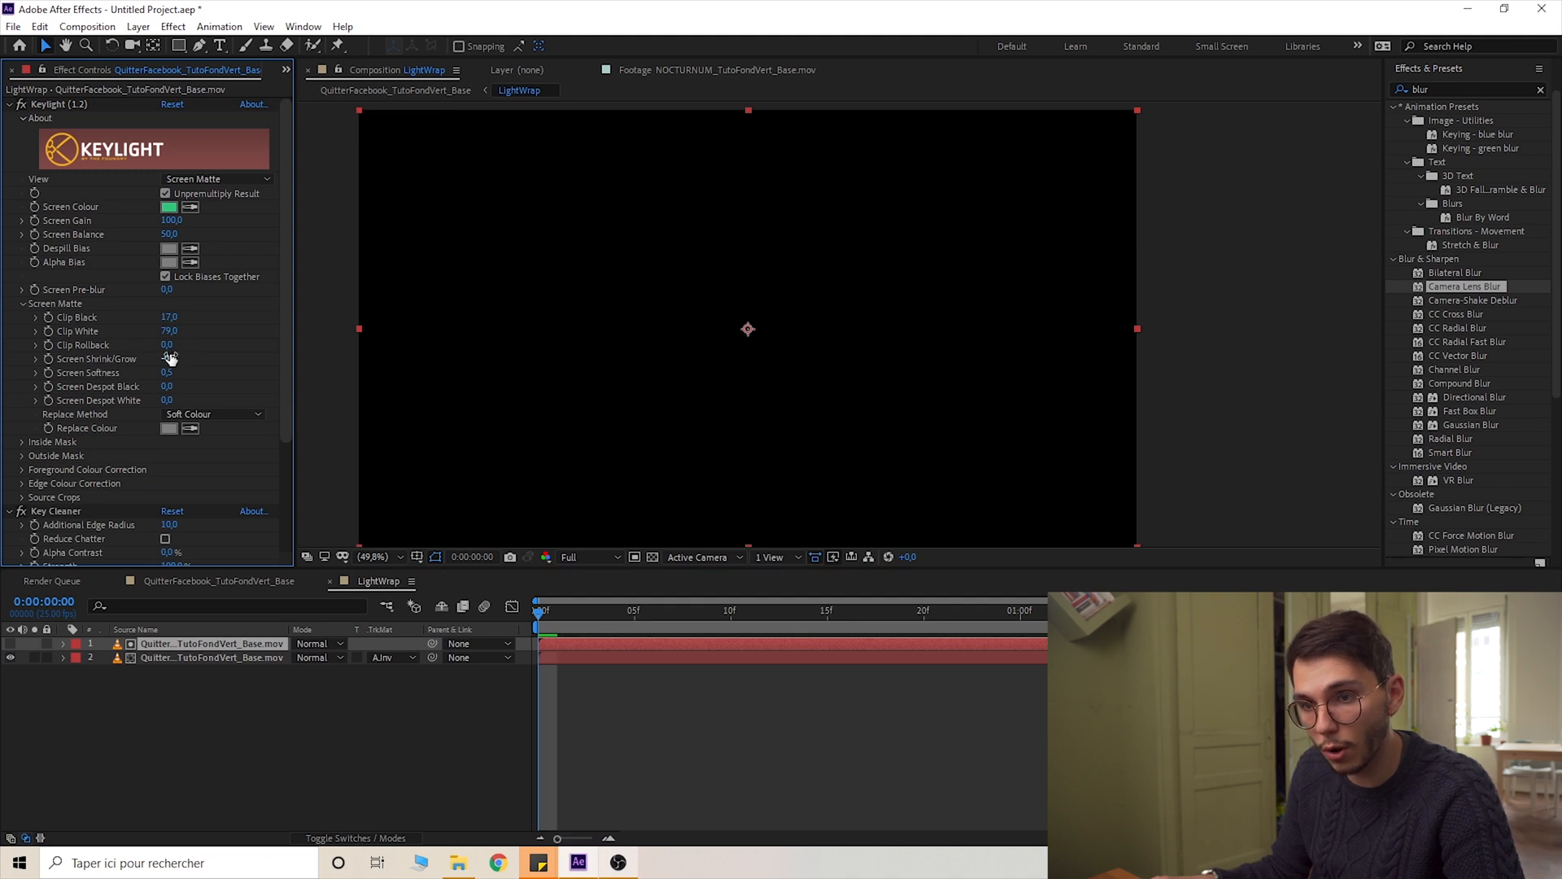
{"action": "left_click_drag", "start_coordinate": [169, 356], "coordinate": [159, 358]}
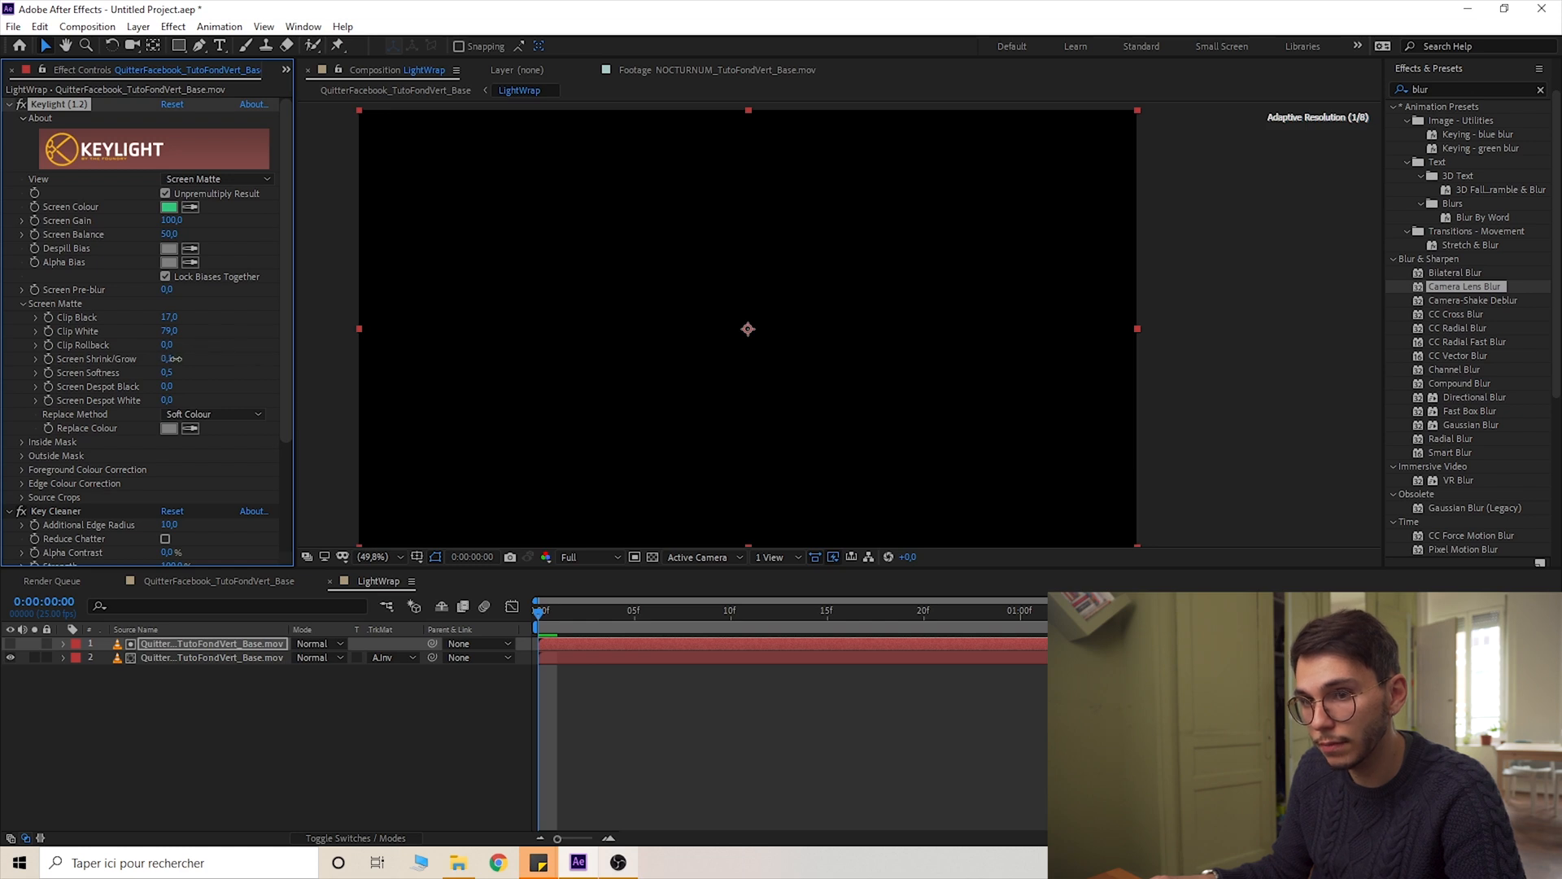
Try Luma Matte as the lower layer's track matte, and set it to Luma Inverted Matte
{"action": "left_click", "coordinate": [389, 658]}
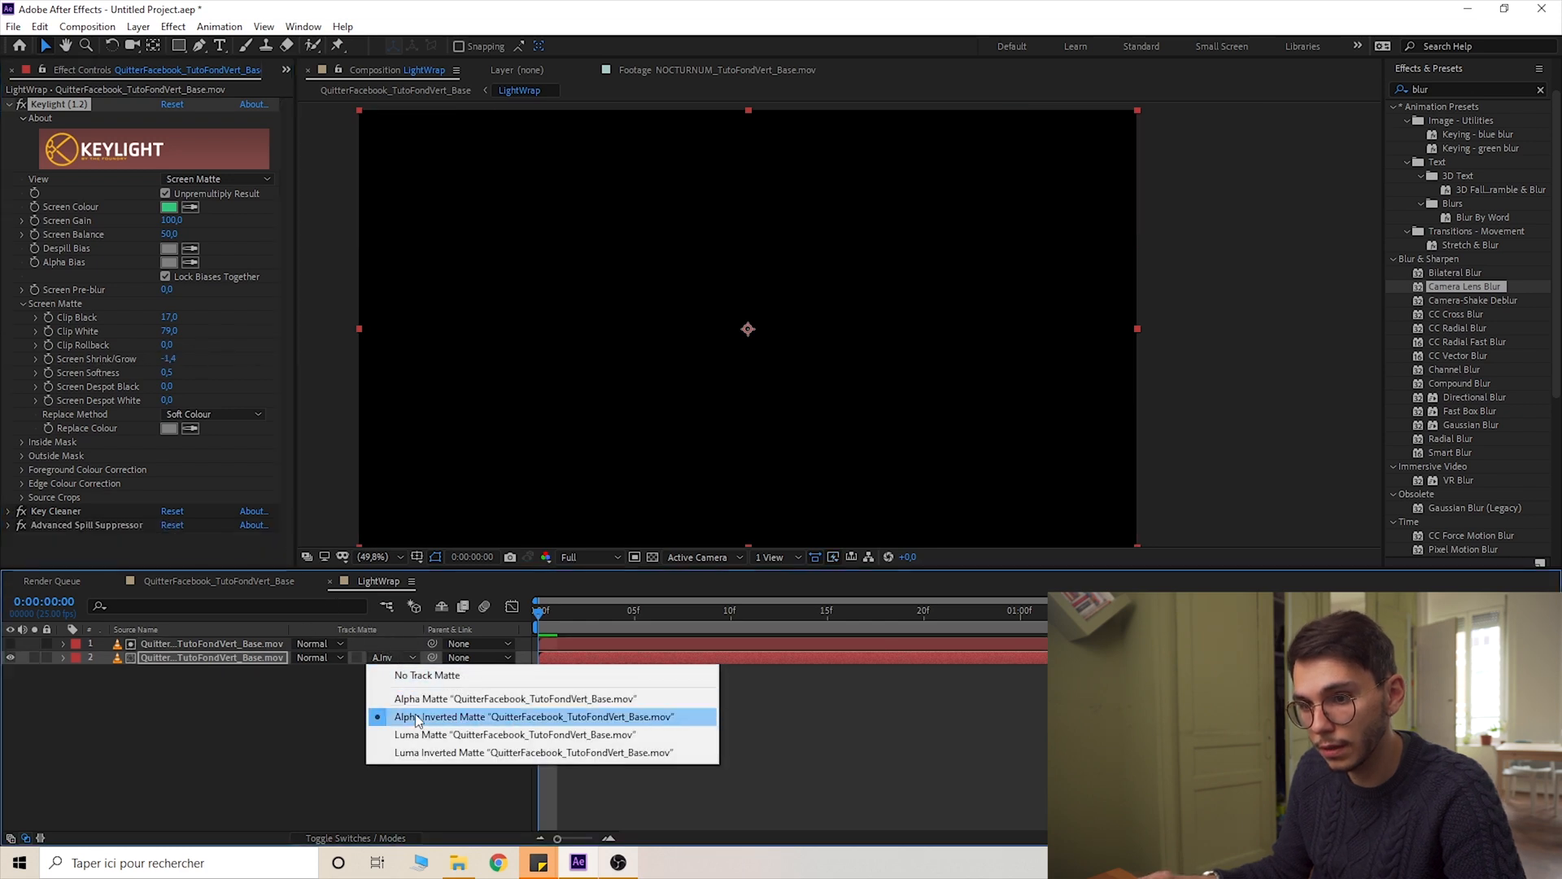
{"action": "left_click", "coordinate": [419, 734]}
{"action": "left_click", "coordinate": [389, 658]}
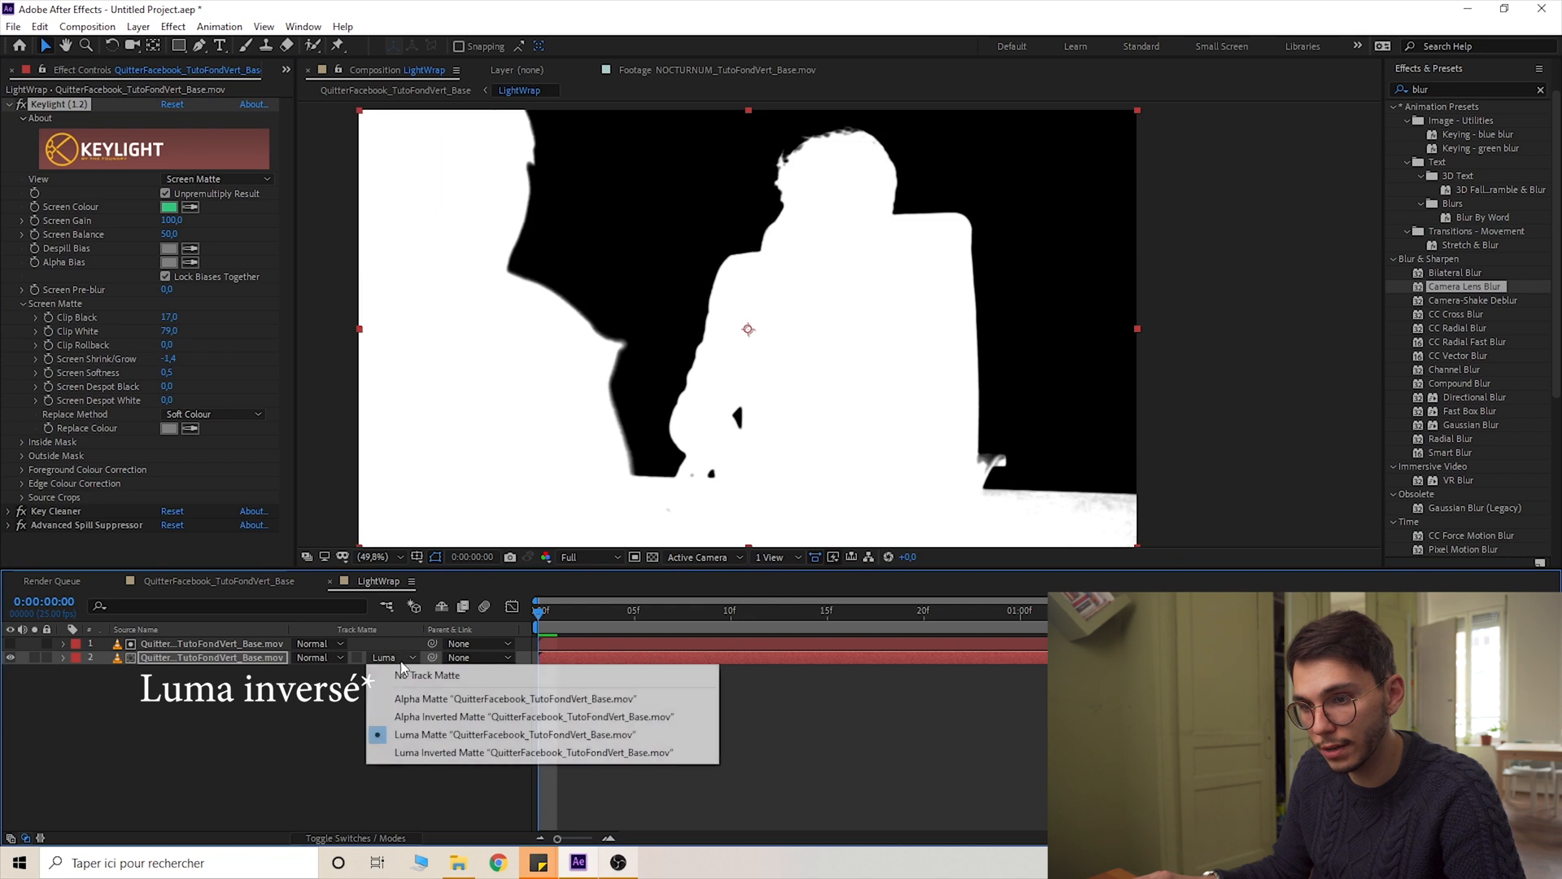
{"action": "left_click", "coordinate": [439, 752]}
Try a Screen Shrink/Grow of 25.3 on the lower layer's Keylight effect, and undo it
{"action": "left_click_drag", "start_coordinate": [168, 366], "coordinate": [357, 342]}
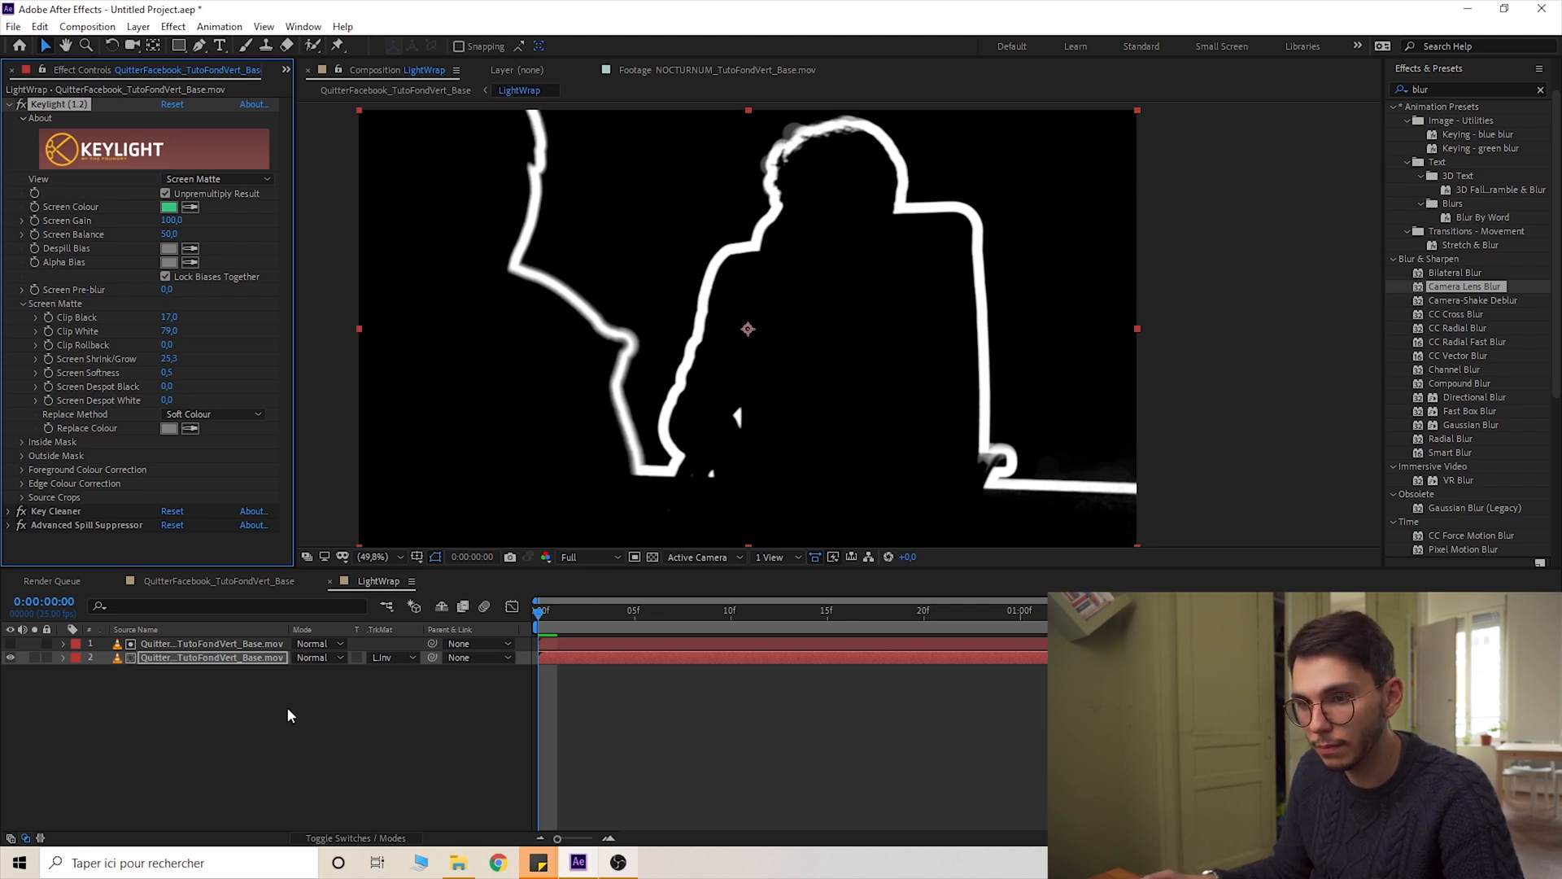
{"action": "key", "text": "ctrl+z"}
Reduce the upper matte layer's Keylight Screen Shrink/Grow to about -23
{"action": "left_click", "coordinate": [189, 642]}
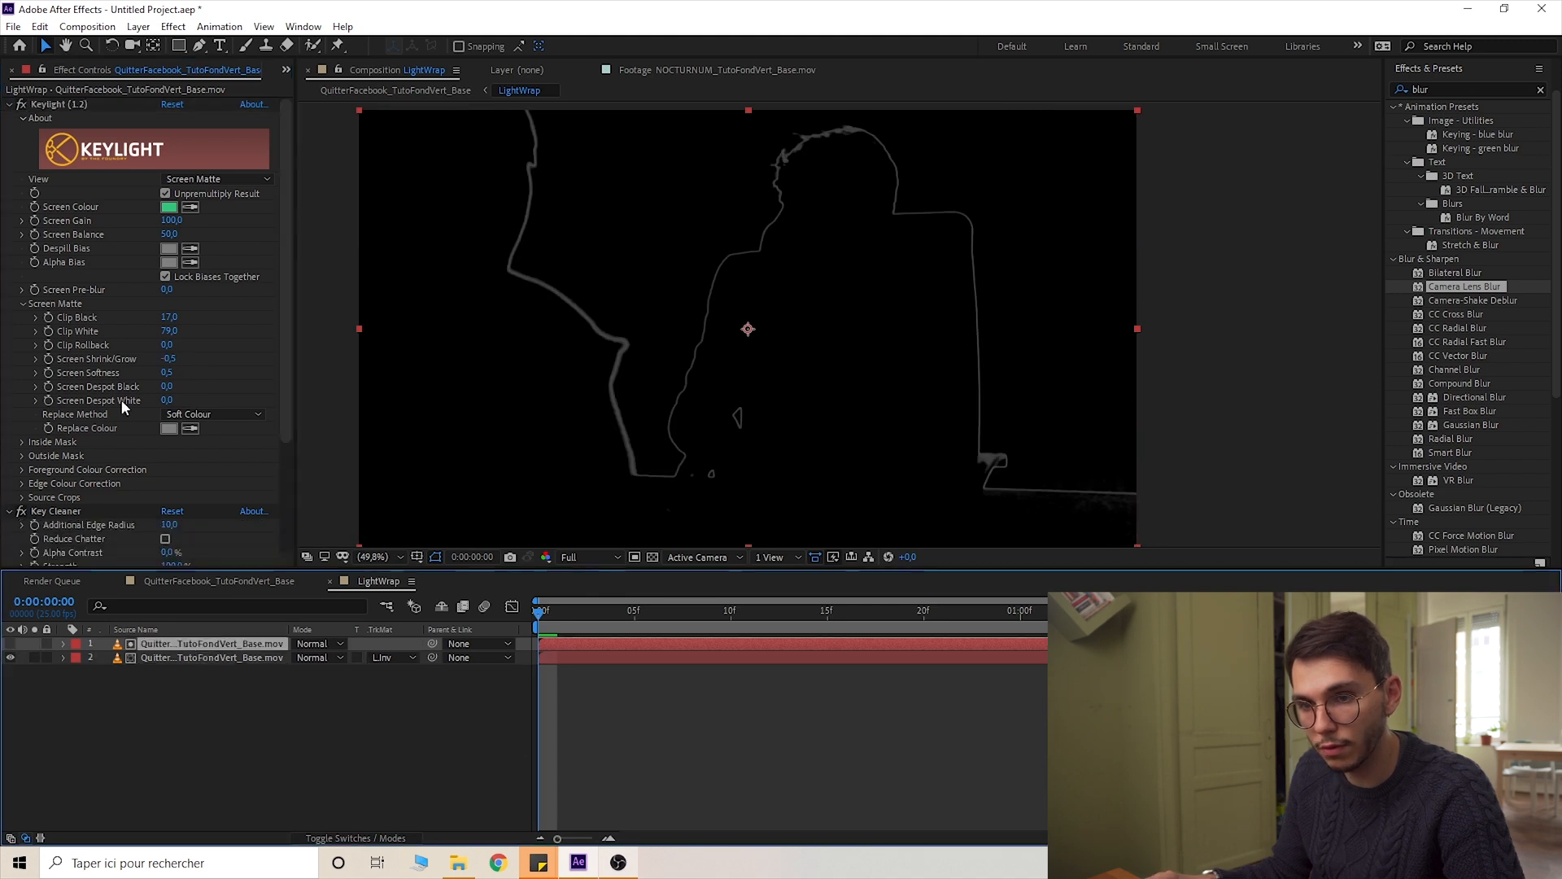
{"action": "left_click_drag", "start_coordinate": [171, 358], "coordinate": [3, 366]}
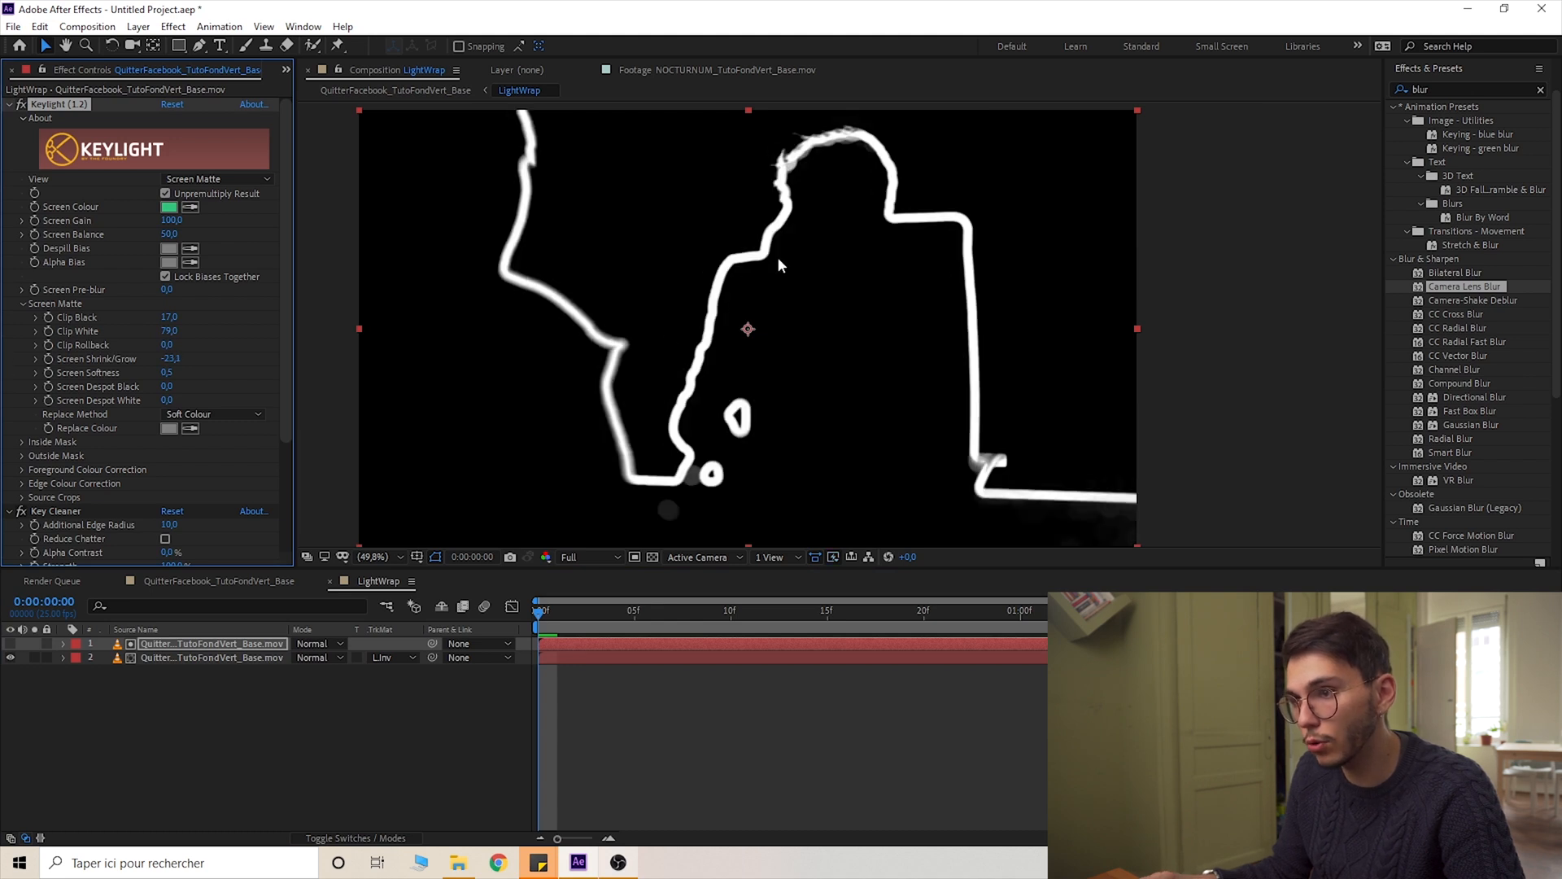
Set Keylight's Screen Softness on the upper matte layer in the LightWrap composition to 25.3
{"action": "left_click", "coordinate": [10, 644]}
{"action": "left_click", "coordinate": [10, 643]}
{"action": "left_click", "coordinate": [11, 644]}
{"action": "left_click", "coordinate": [11, 643]}
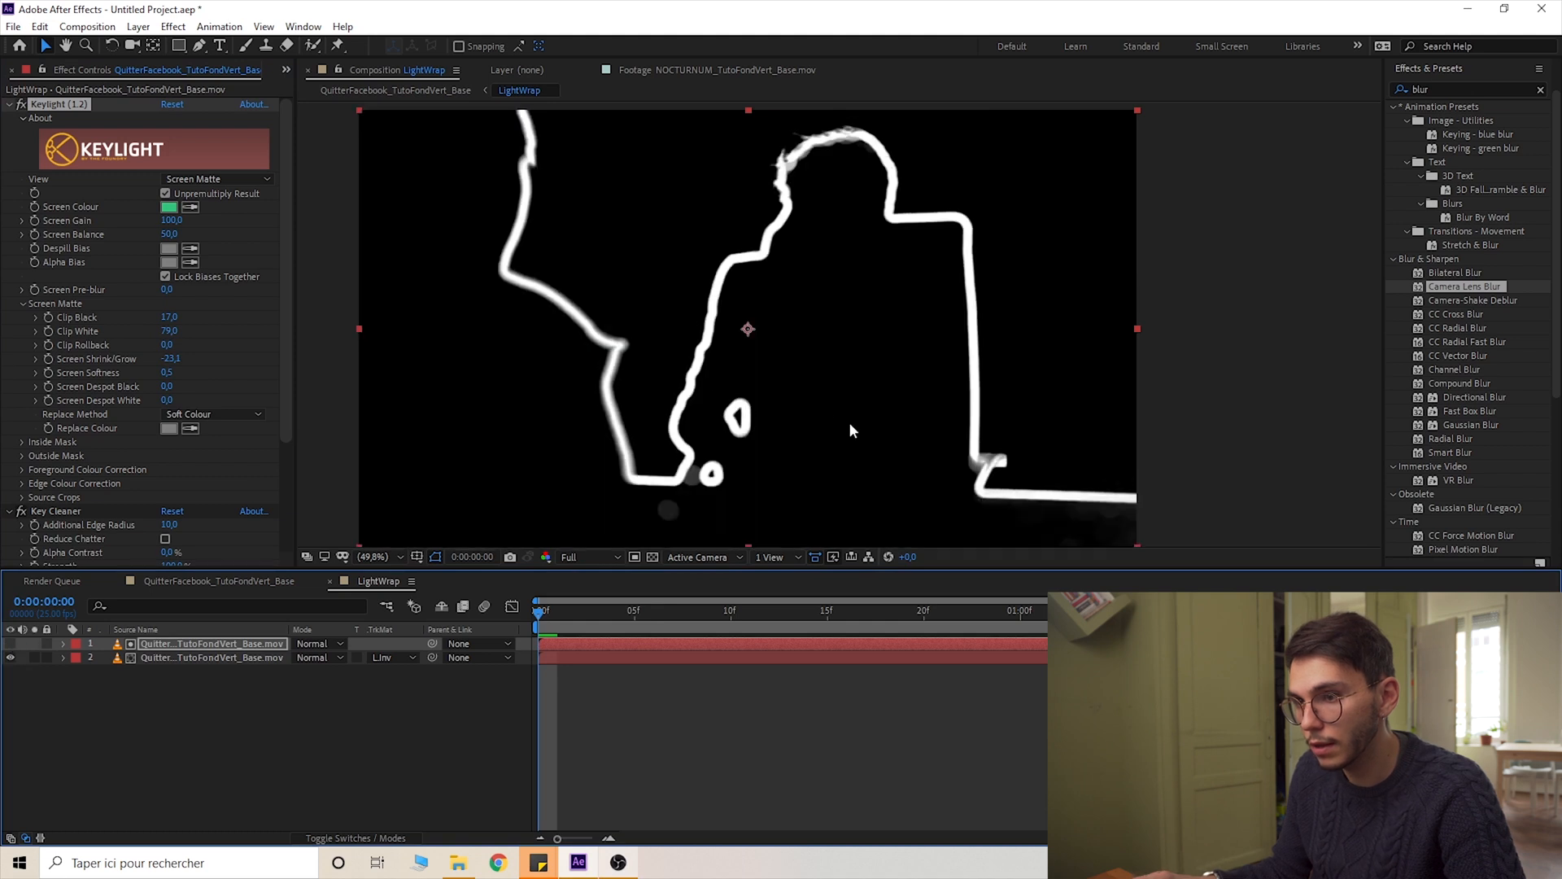
{"action": "left_click_drag", "start_coordinate": [170, 372], "coordinate": [385, 372]}
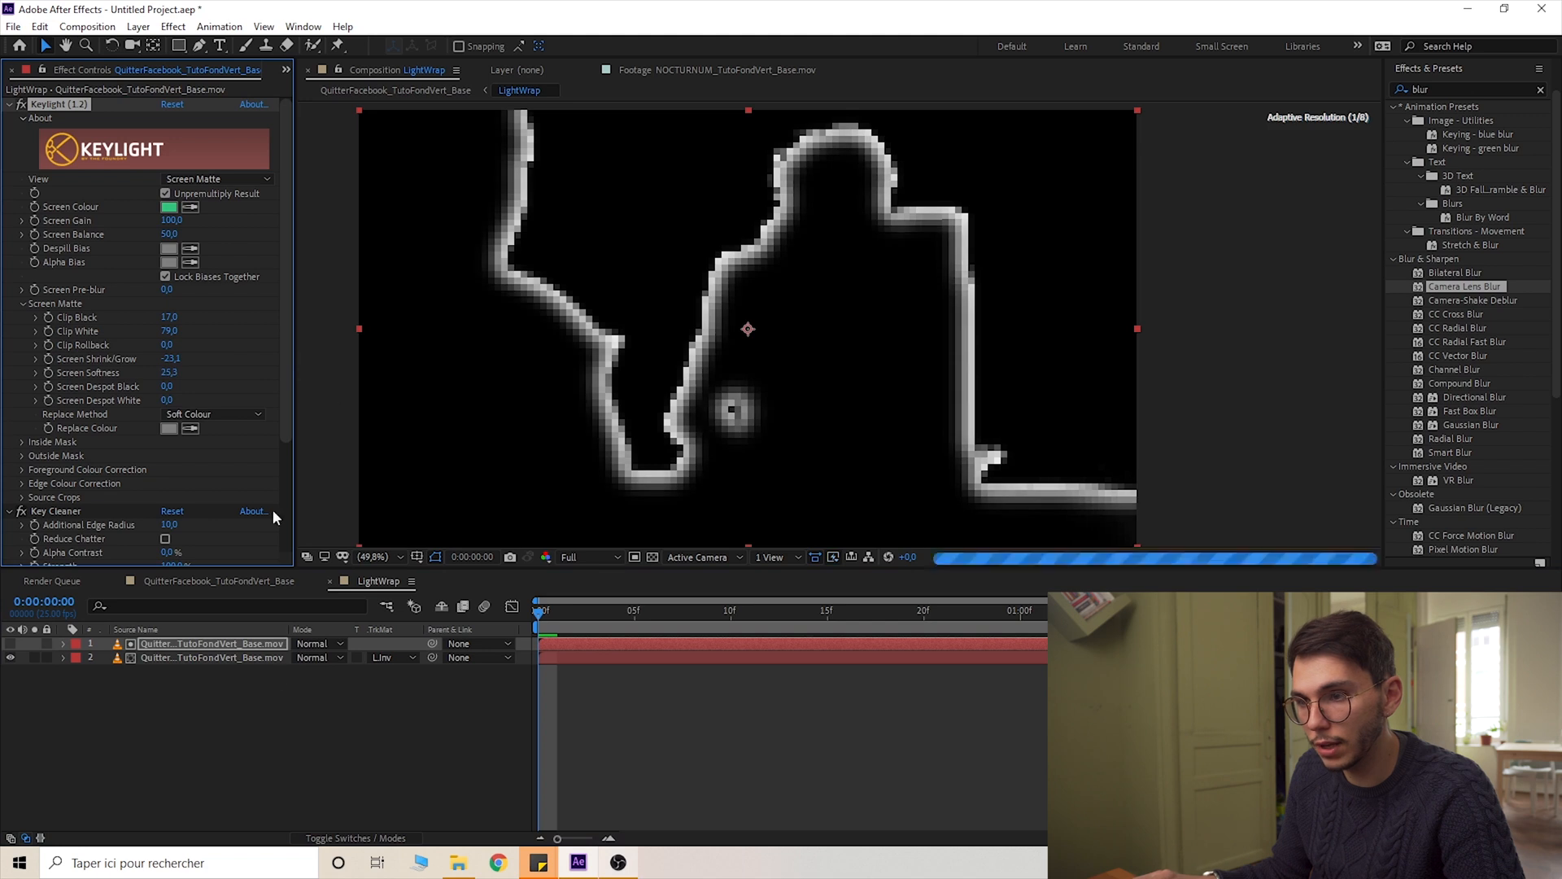
{"action": "key", "text": "slash"}
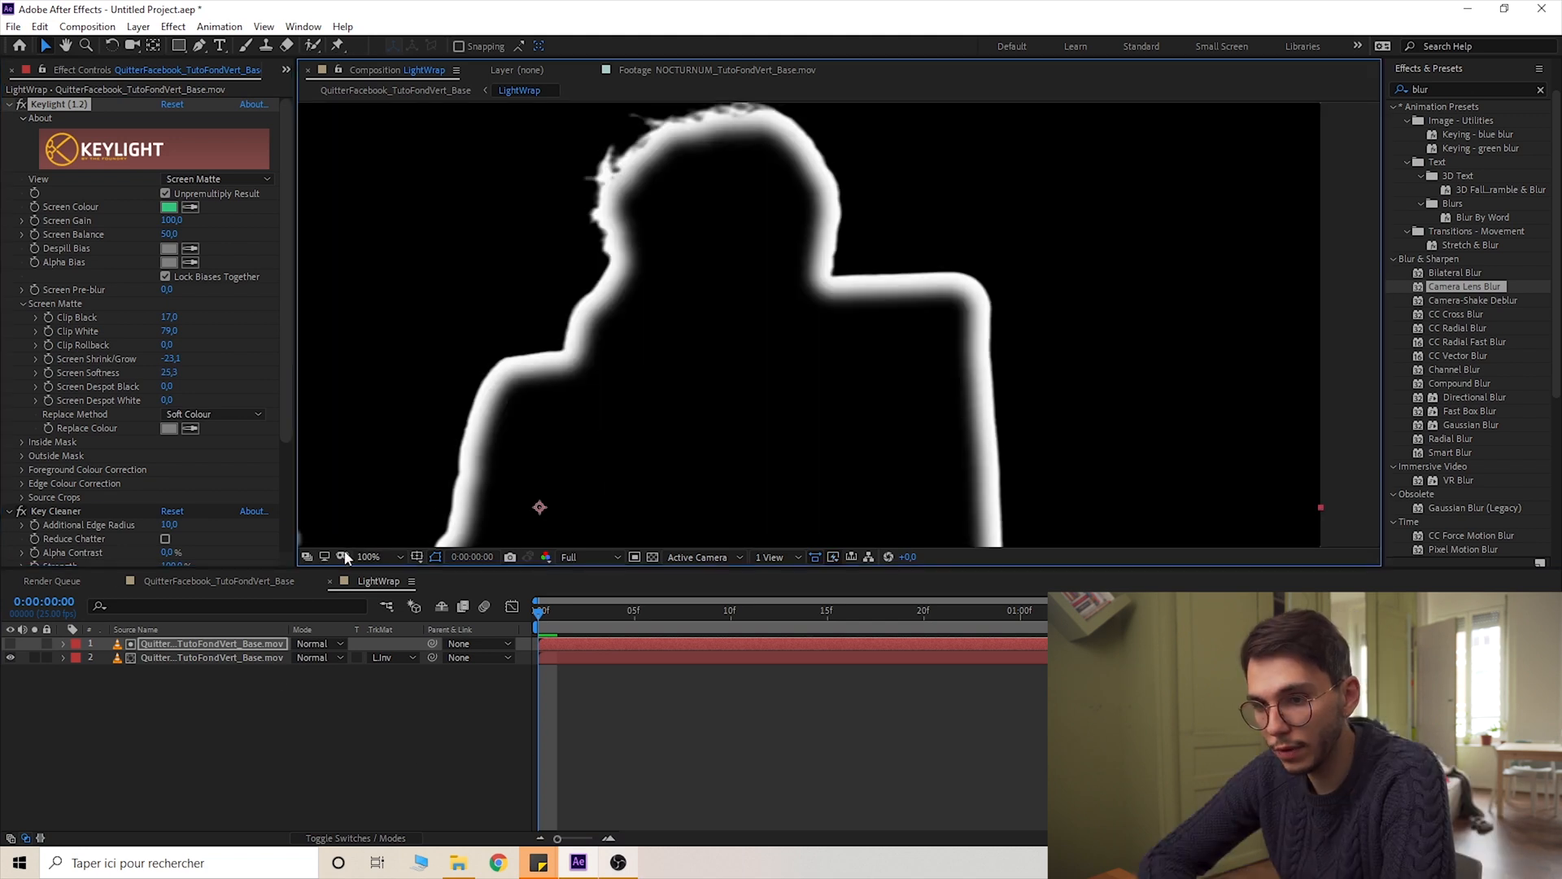
Return to the QuitterFacebook_TutoFondVert_Base composition, compare it with and without the LightWrap layer, and leave that layer hidden
{"action": "left_click", "coordinate": [280, 584]}
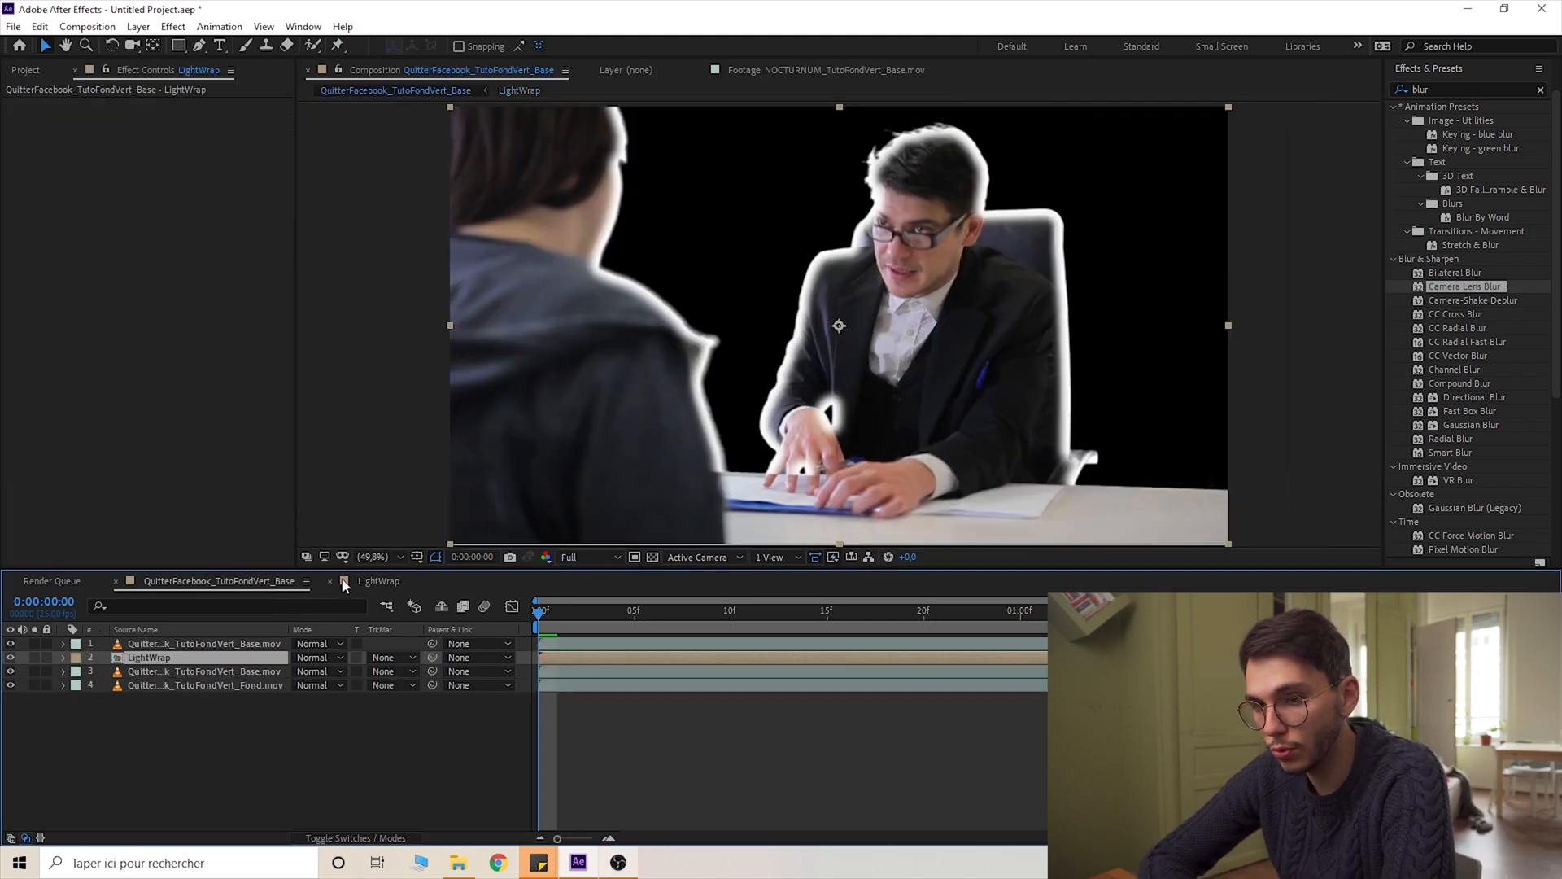
{"action": "left_click", "coordinate": [12, 659]}
{"action": "left_click", "coordinate": [12, 658]}
{"action": "left_click", "coordinate": [11, 659]}
{"action": "left_click", "coordinate": [12, 660]}
{"action": "left_click", "coordinate": [11, 660]}
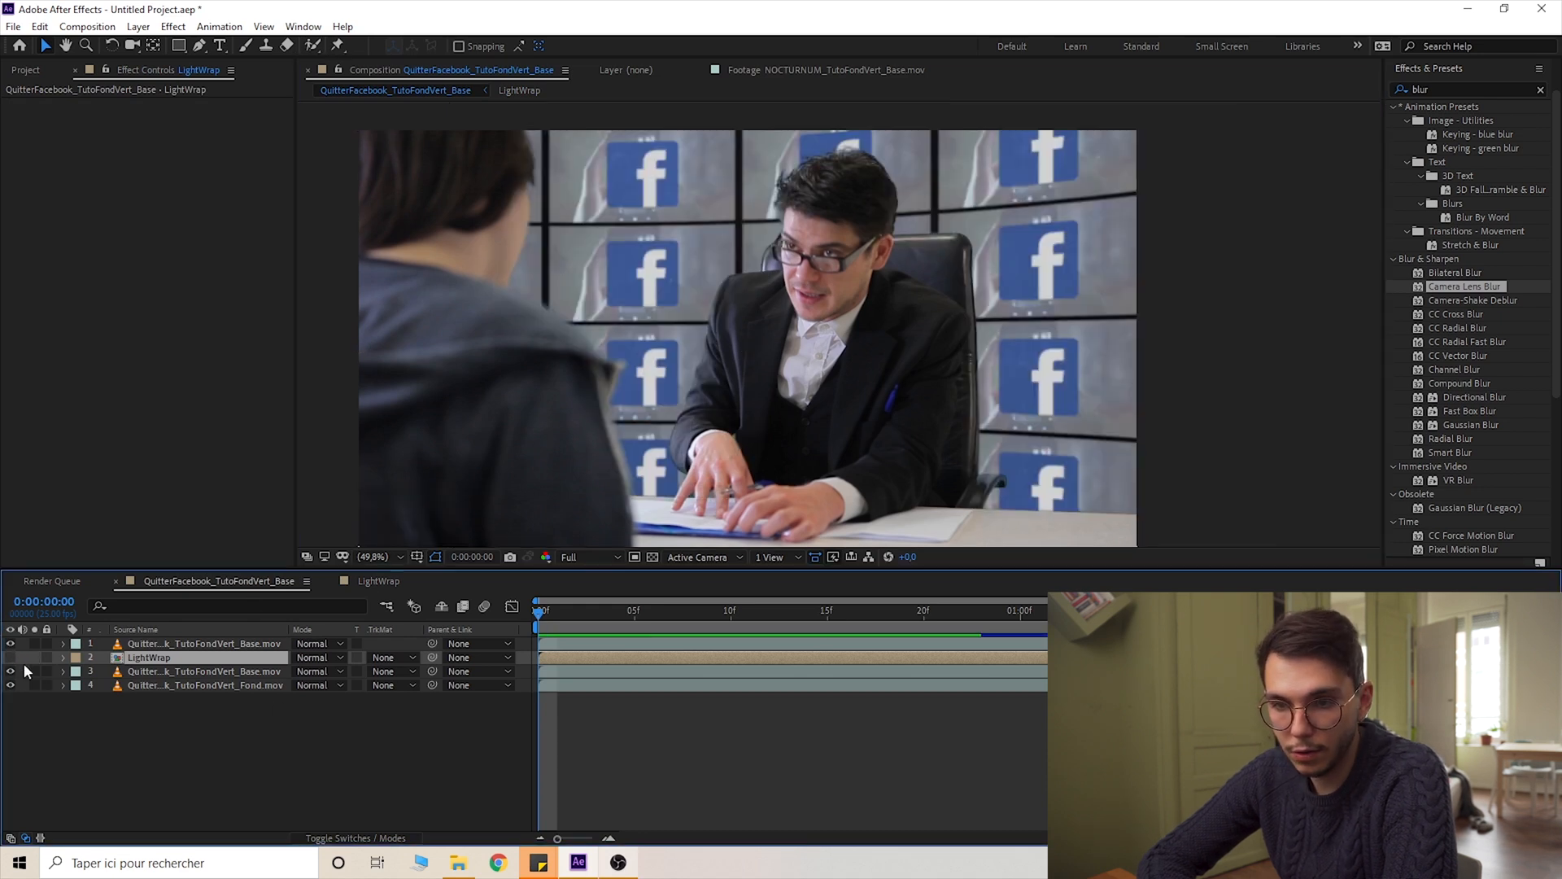
Duplicate the Fond.mov background layer and rename both copies Fond
{"action": "left_click", "coordinate": [209, 690]}
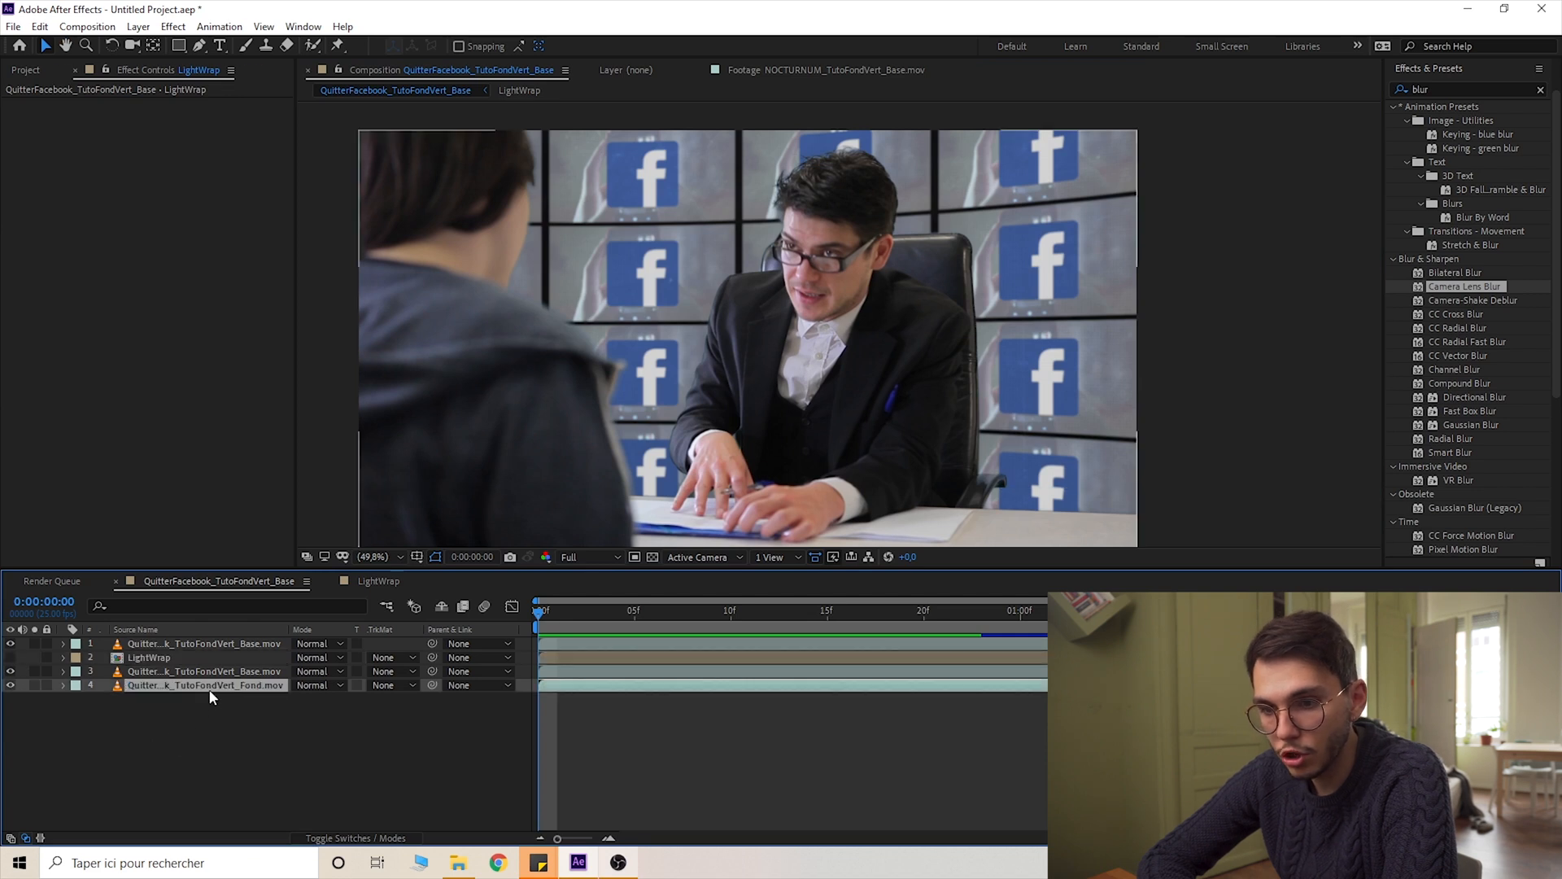
{"action": "key", "text": "ctrl+d"}
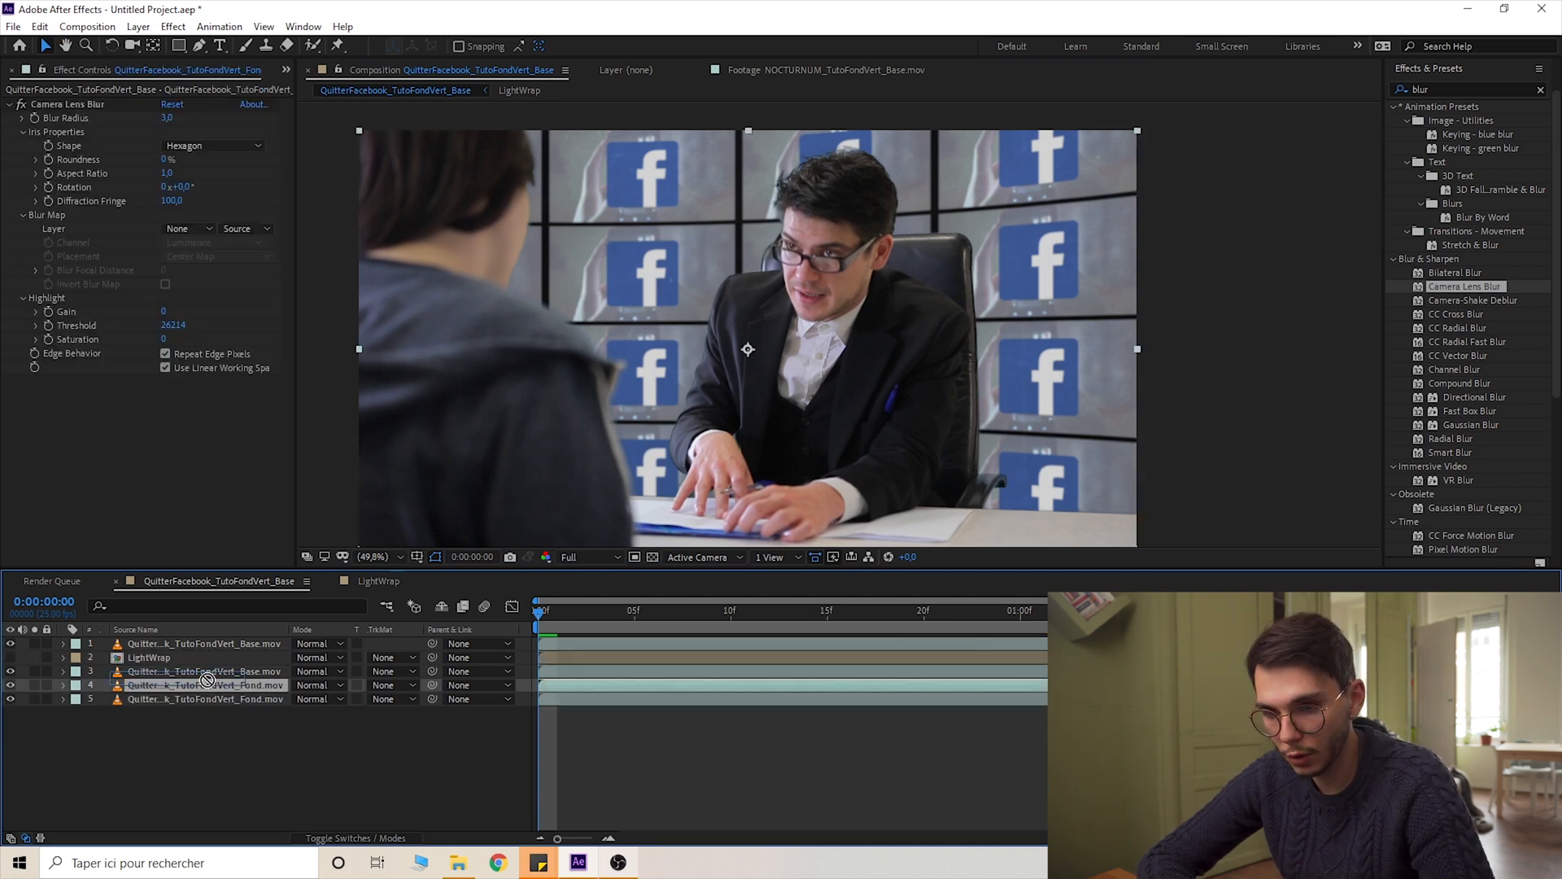
{"action": "key", "text": "Return"}
{"action": "type", "text": "Fond"}
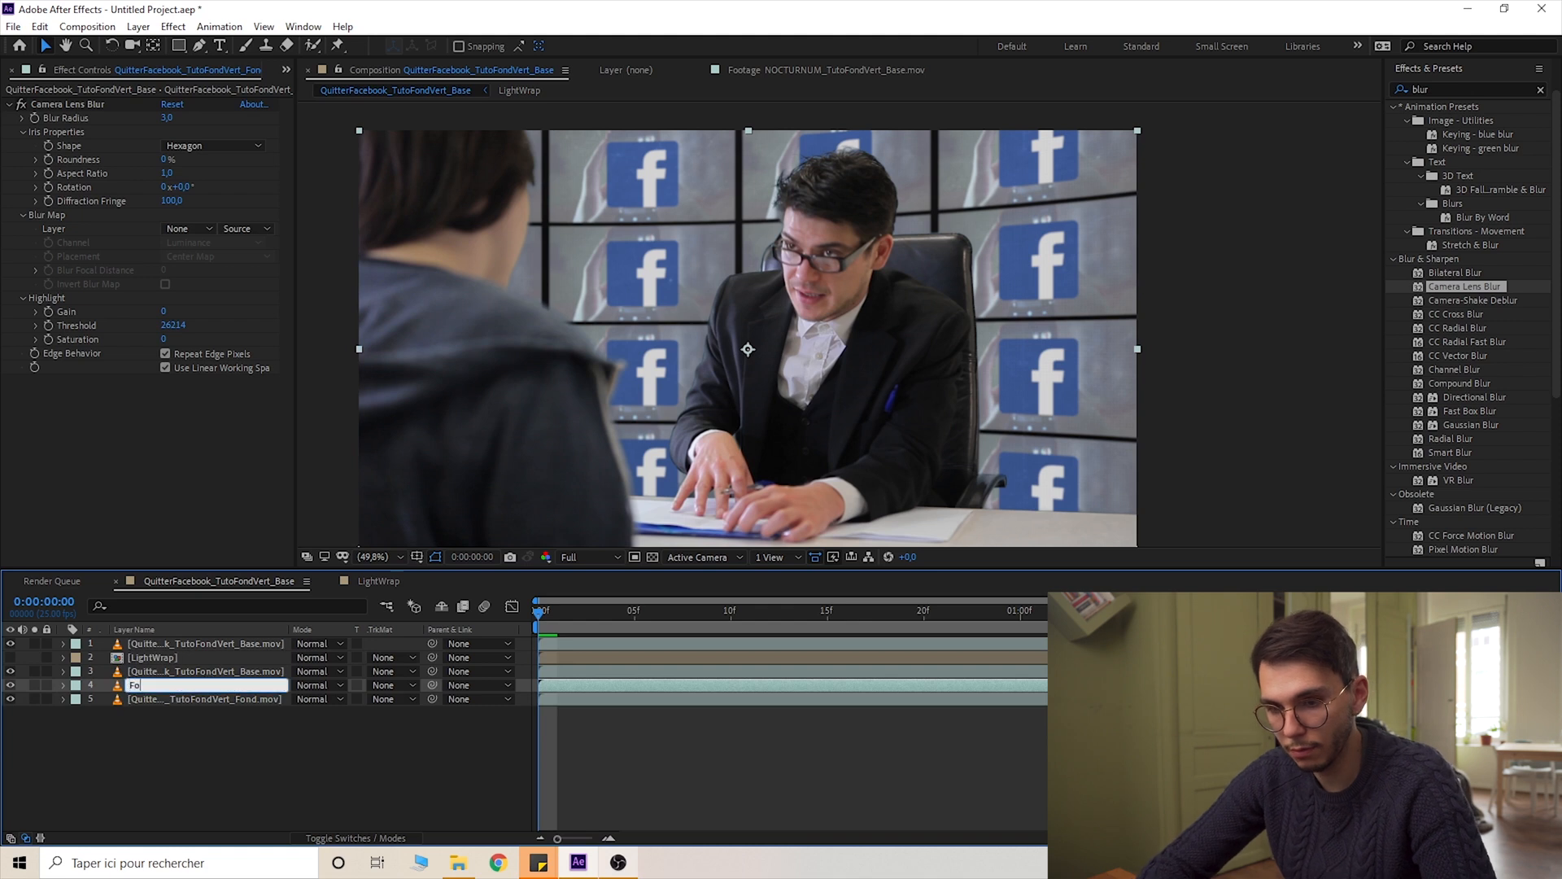
{"action": "left_click", "coordinate": [176, 699]}
{"action": "key", "text": "Return"}
{"action": "type", "text": "Fond"}
{"action": "left_click", "coordinate": [157, 707]}
{"action": "left_click", "coordinate": [159, 687]}
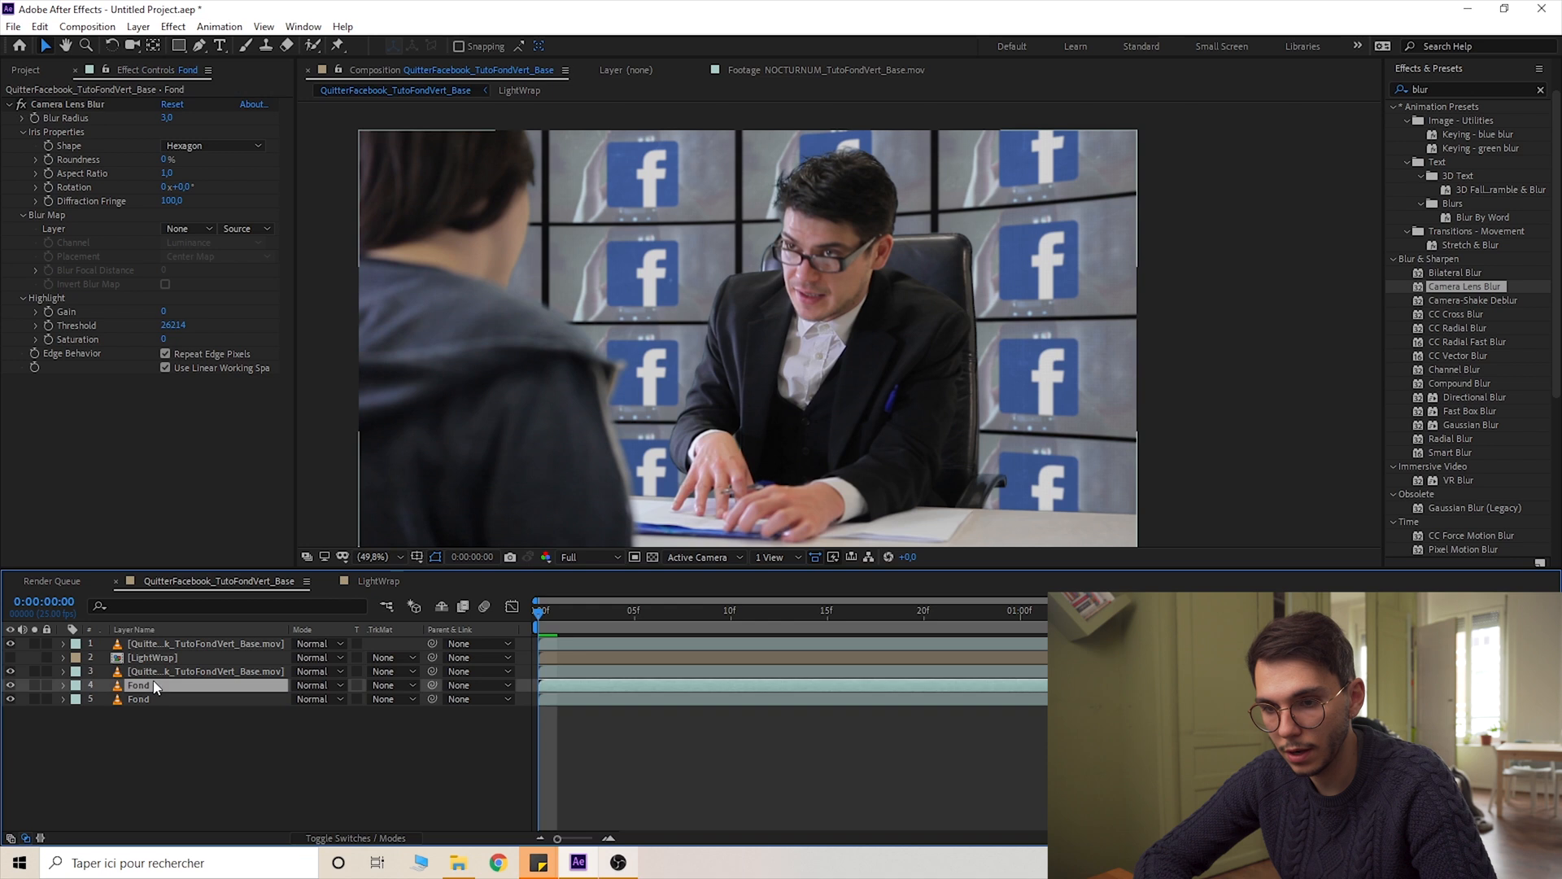
Move the upper Fond layer directly beneath LightWrap and set its track matte to Luma Matte "[LightWrap]"
{"action": "left_click_drag", "start_coordinate": [159, 690], "coordinate": [154, 664]}
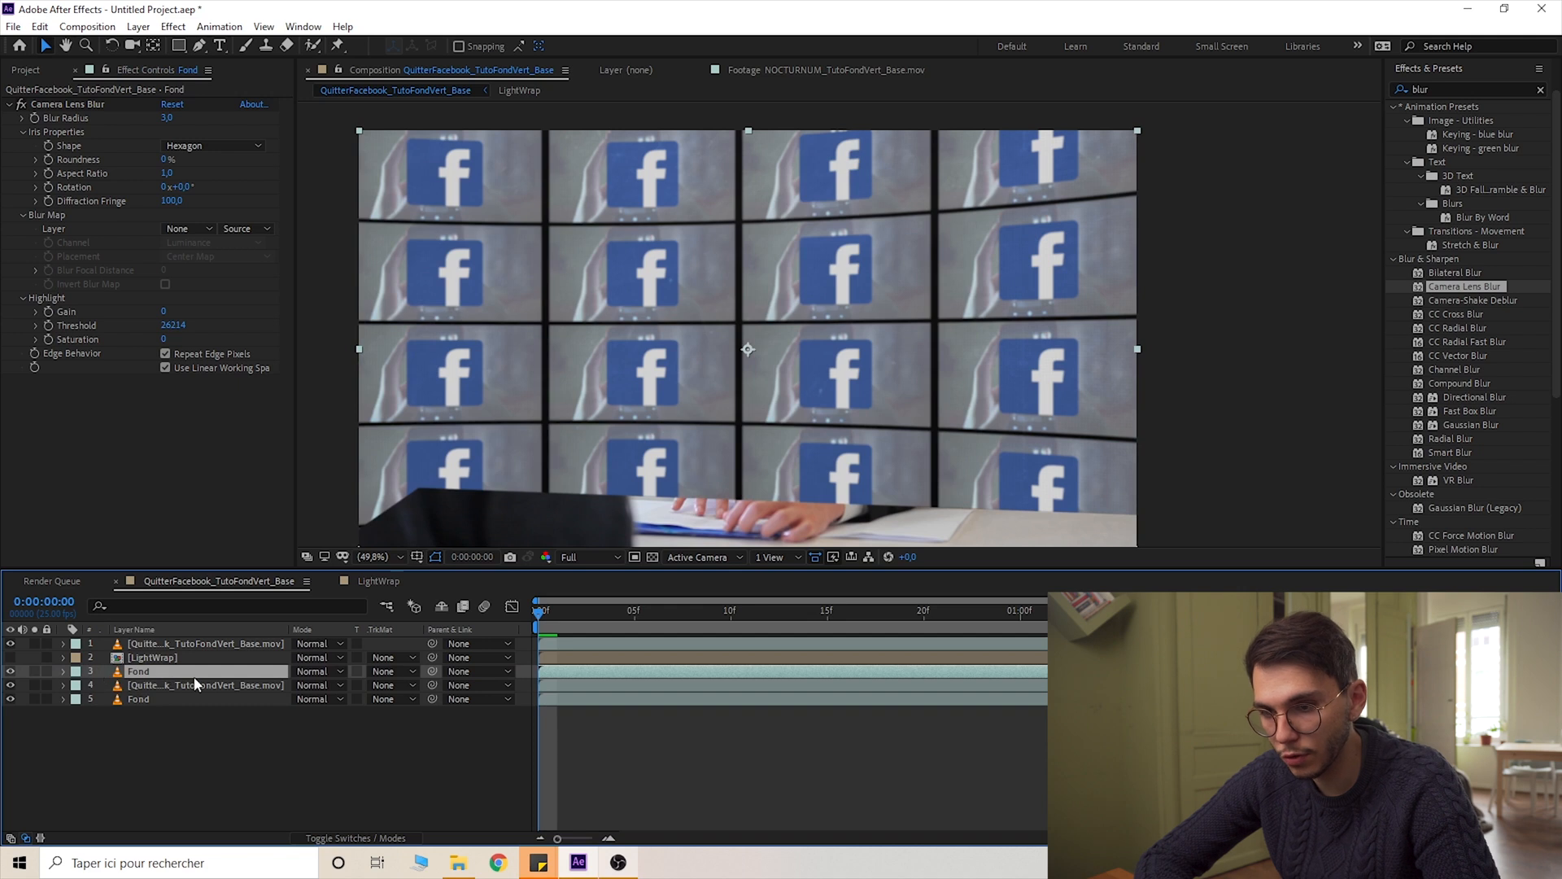
{"action": "left_click", "coordinate": [382, 672]}
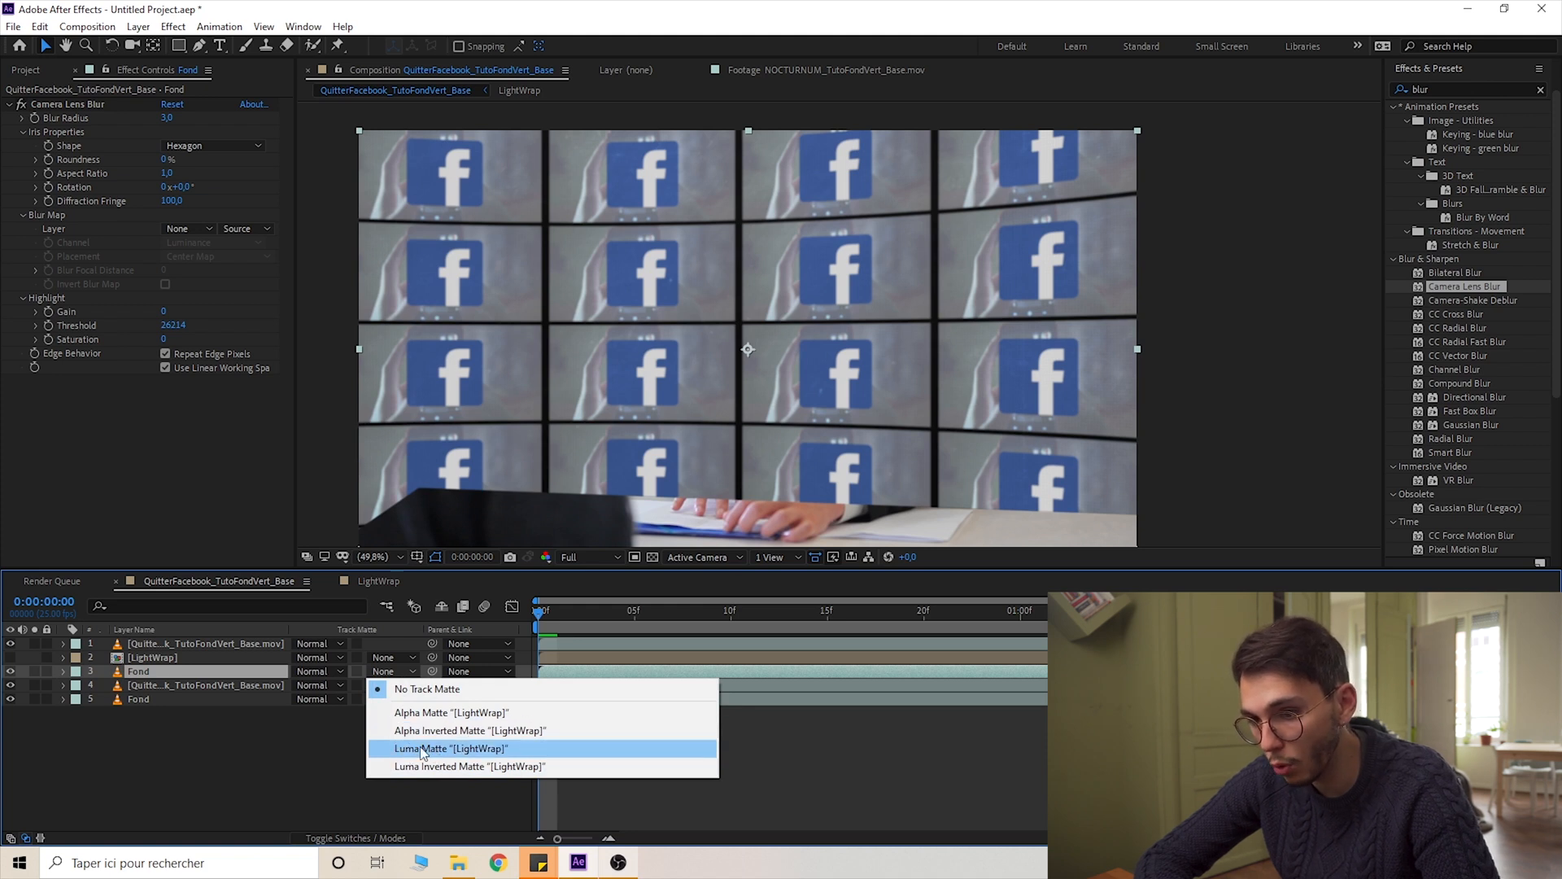
{"action": "left_click", "coordinate": [454, 748]}
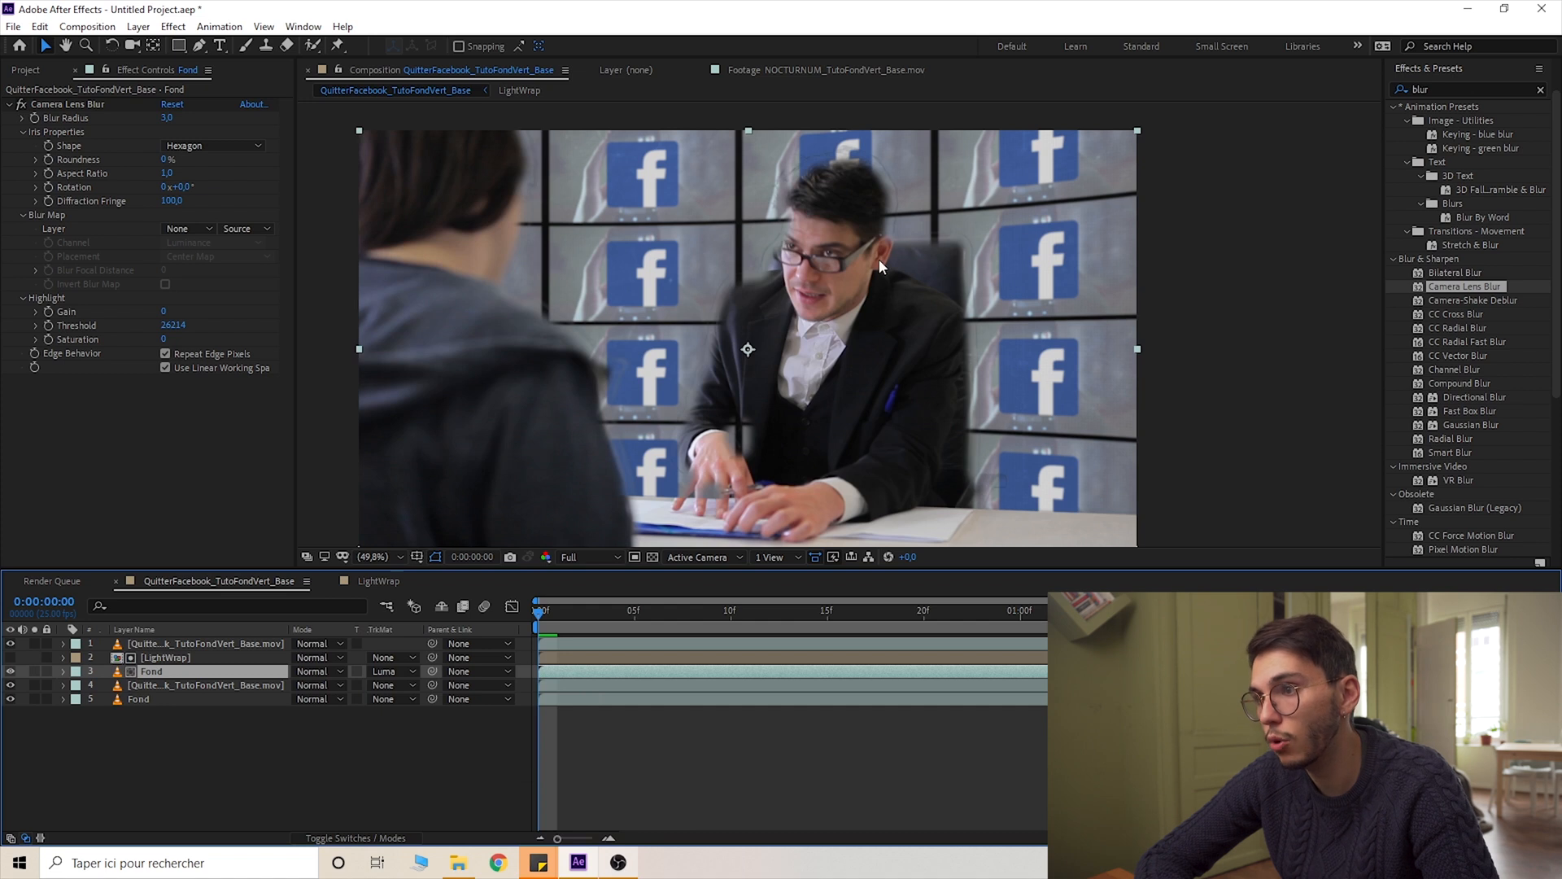
{"action": "left_click", "coordinate": [10, 657]}
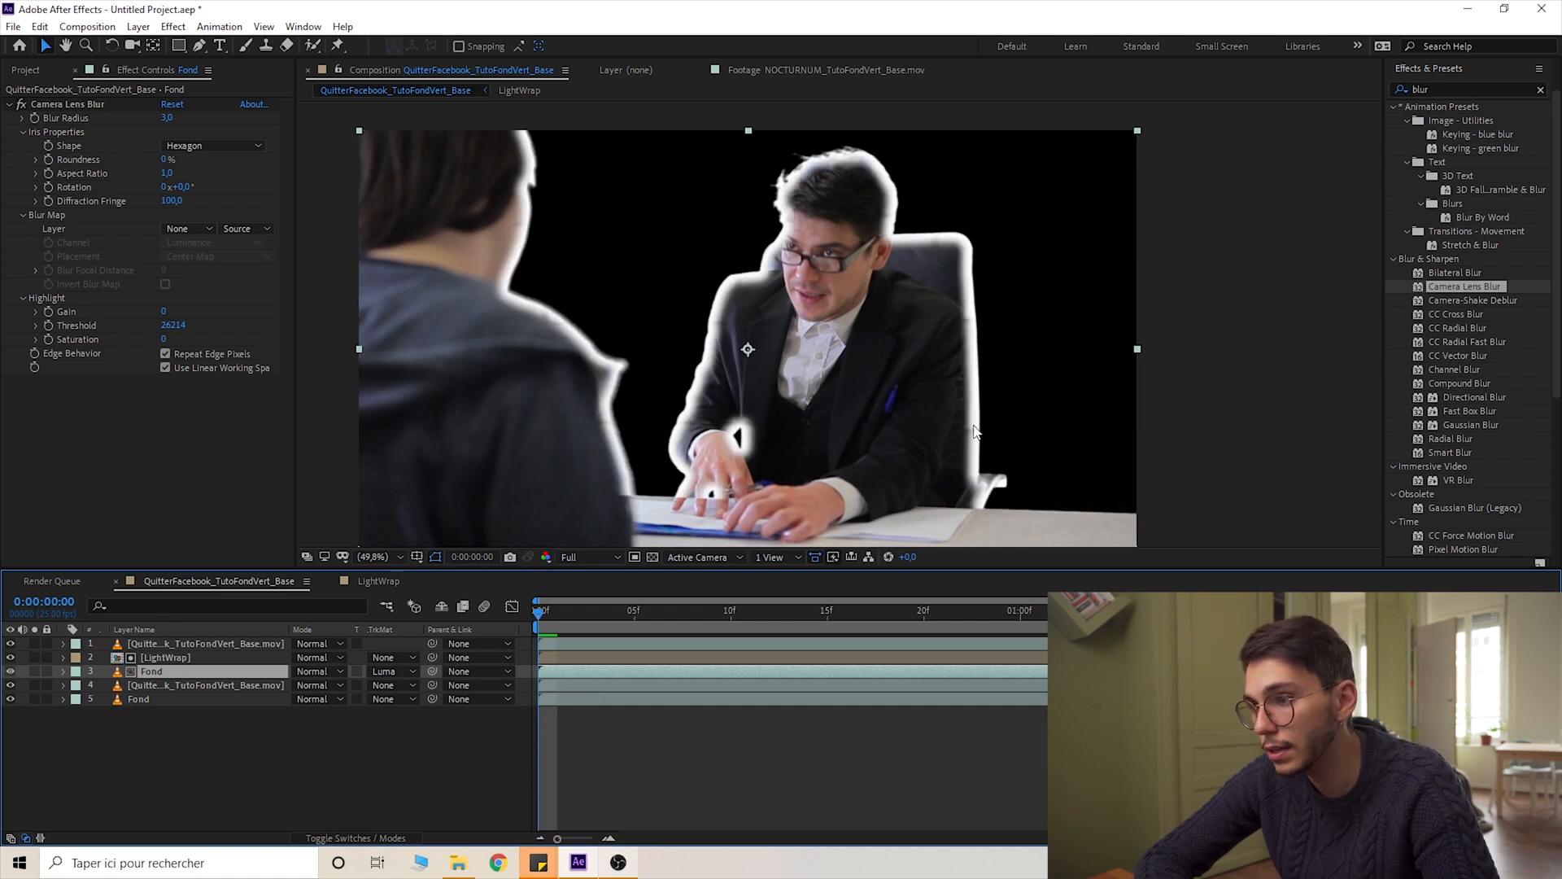
{"action": "left_click", "coordinate": [10, 671]}
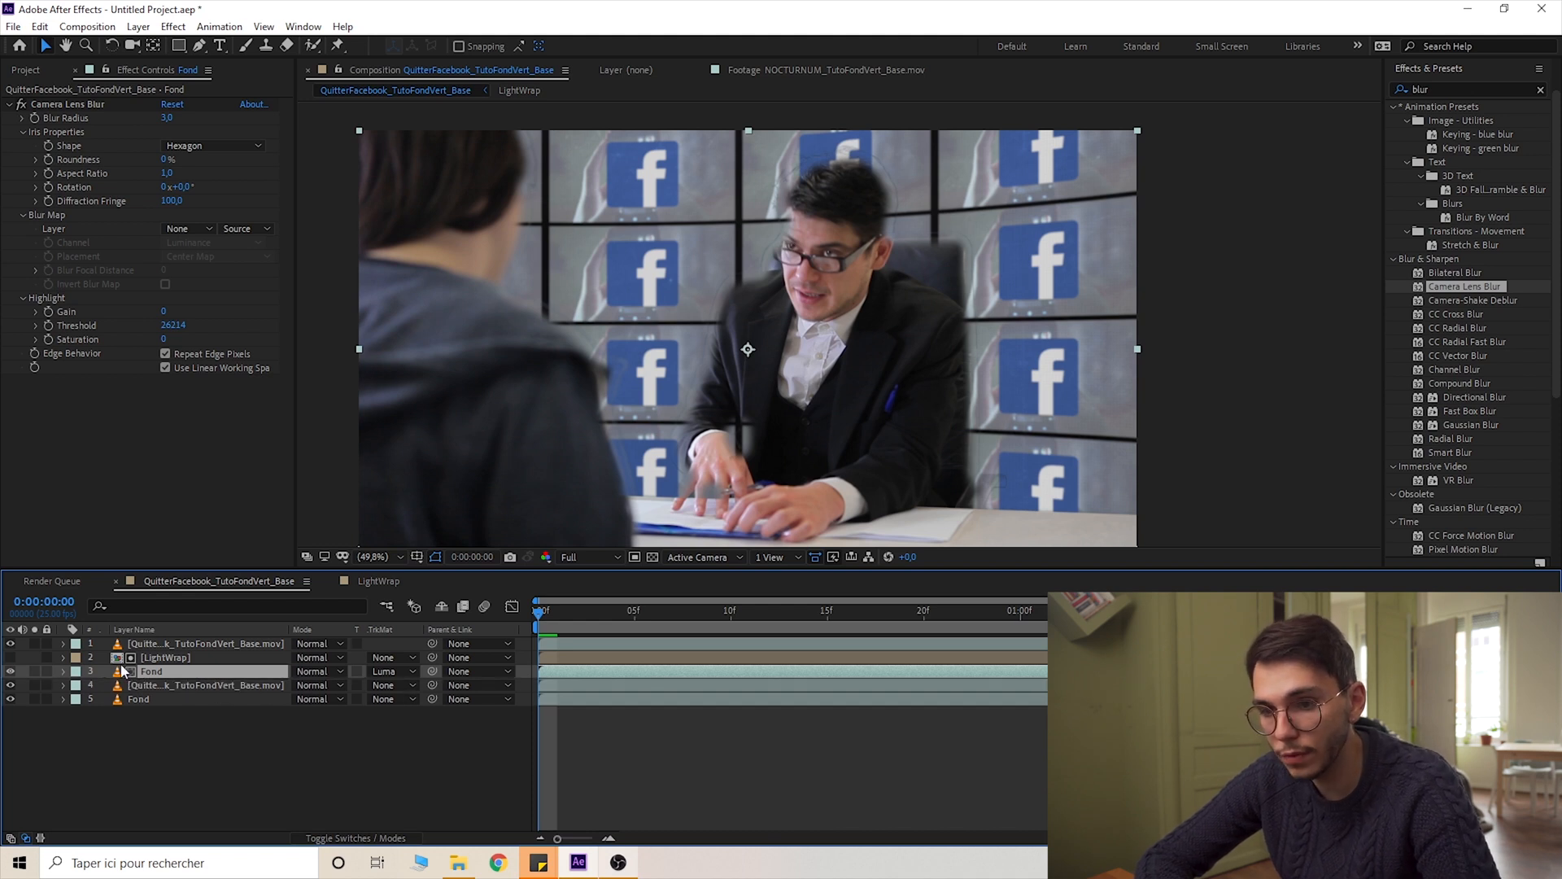
Lower the matted Fond layer's opacity to 15% and compare the seated man's edges with the layer on and off
{"action": "left_click", "coordinate": [63, 671]}
{"action": "key", "text": "t"}
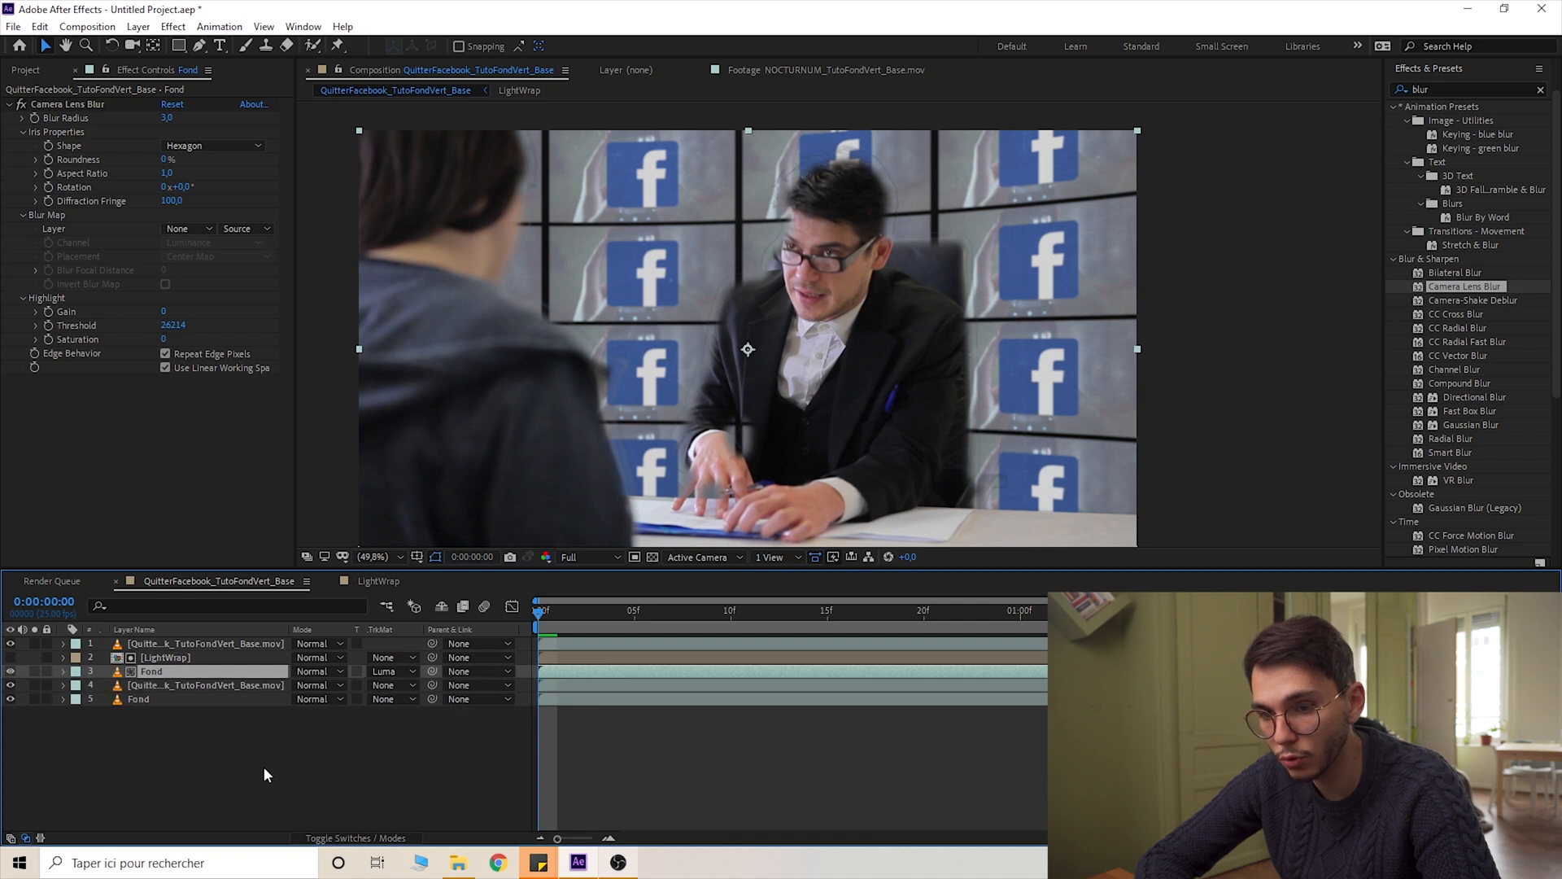
{"action": "left_click", "coordinate": [63, 672]}
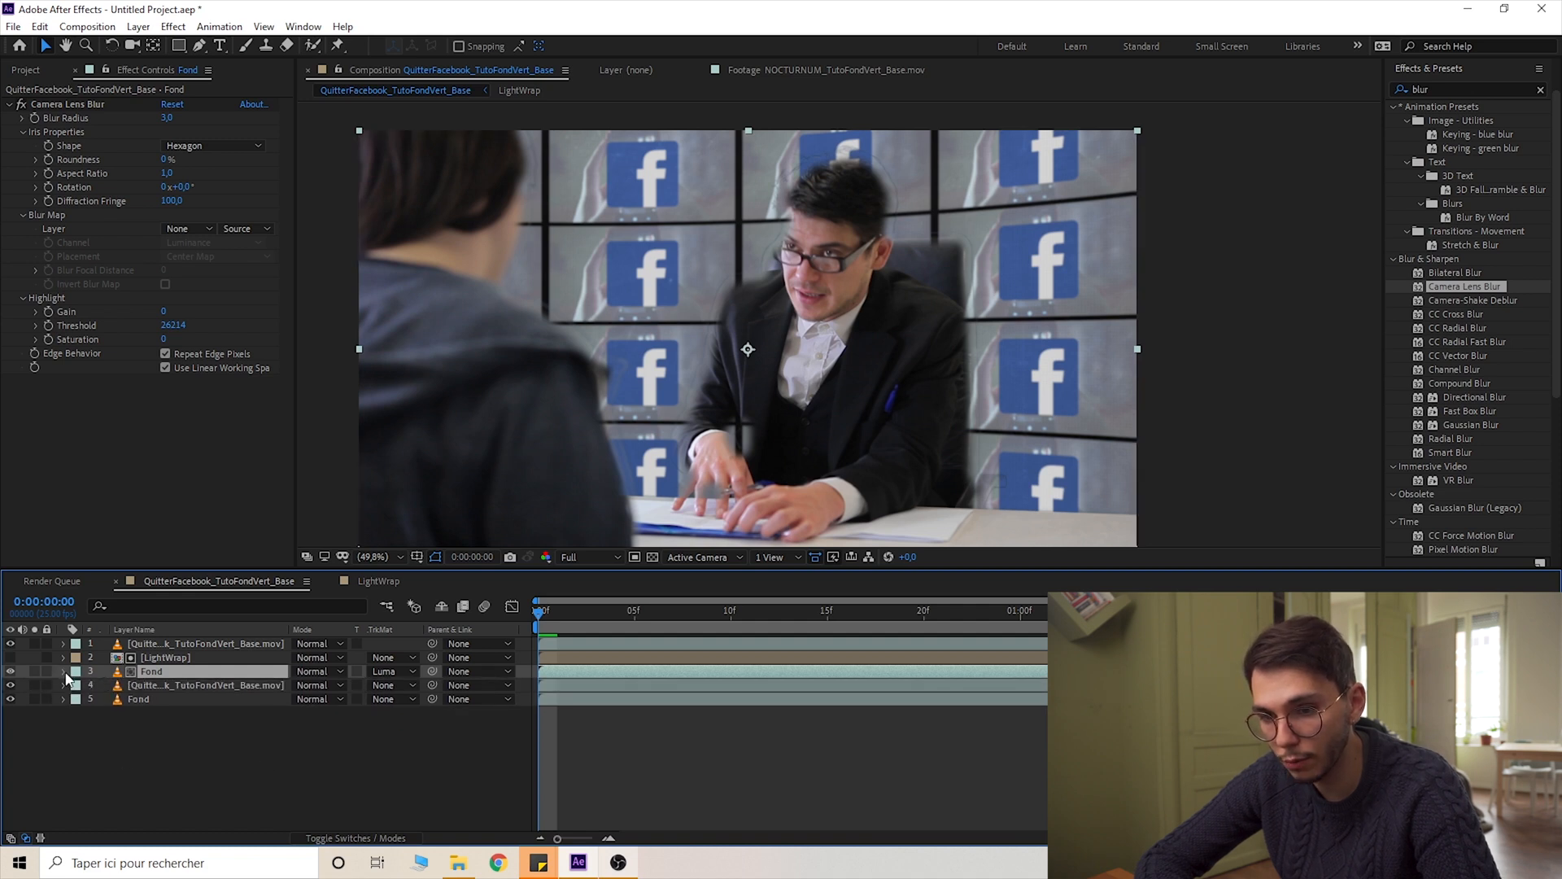
{"action": "left_click", "coordinate": [64, 671]}
{"action": "left_click", "coordinate": [78, 700]}
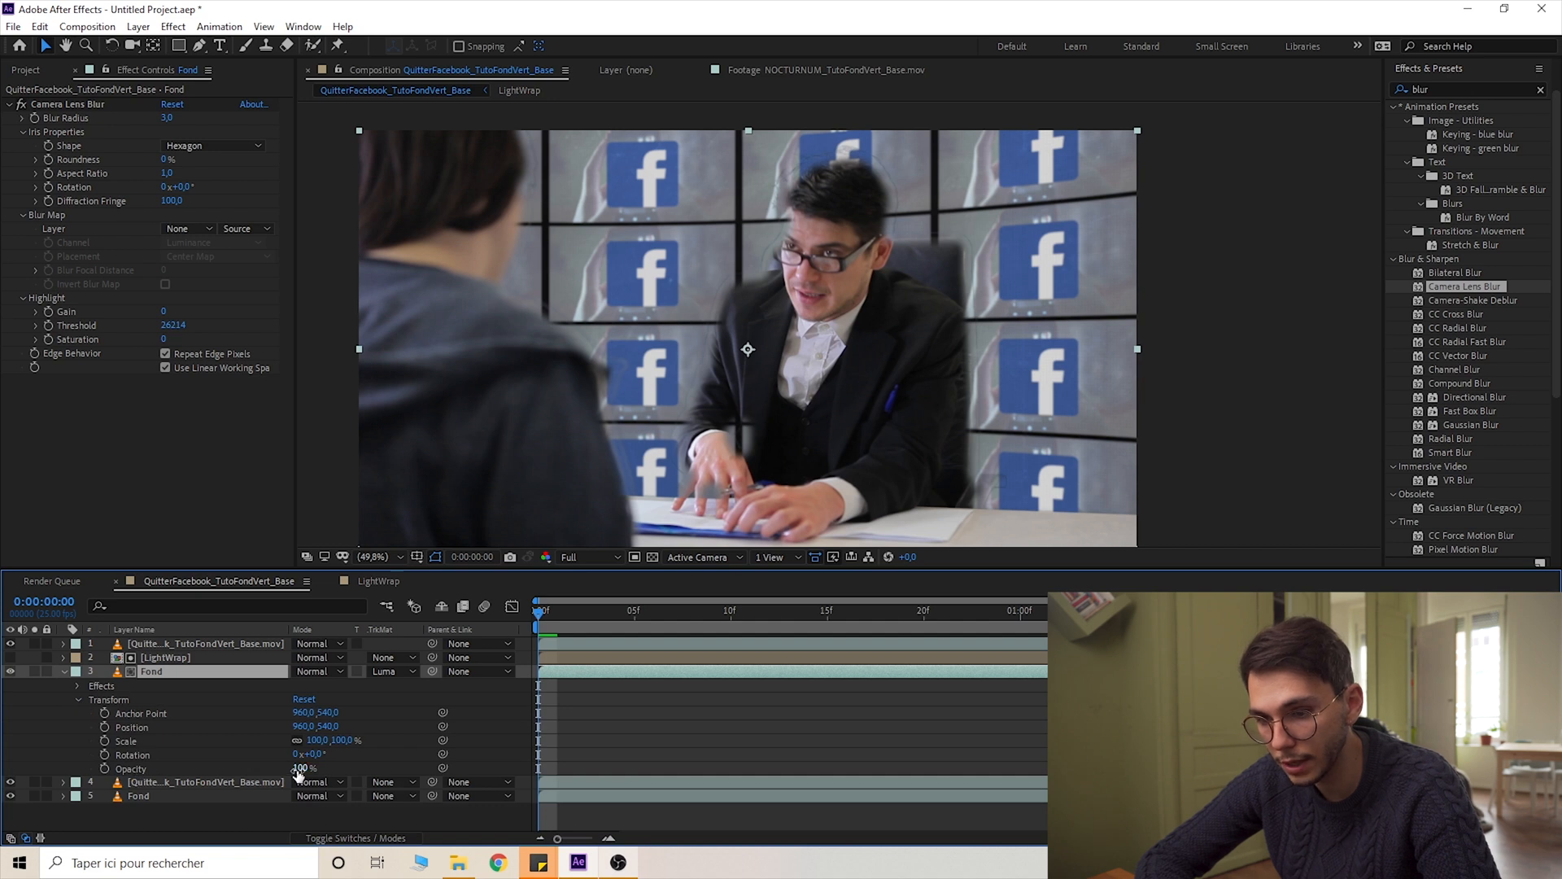
{"action": "left_click_drag", "start_coordinate": [297, 768], "coordinate": [206, 766]}
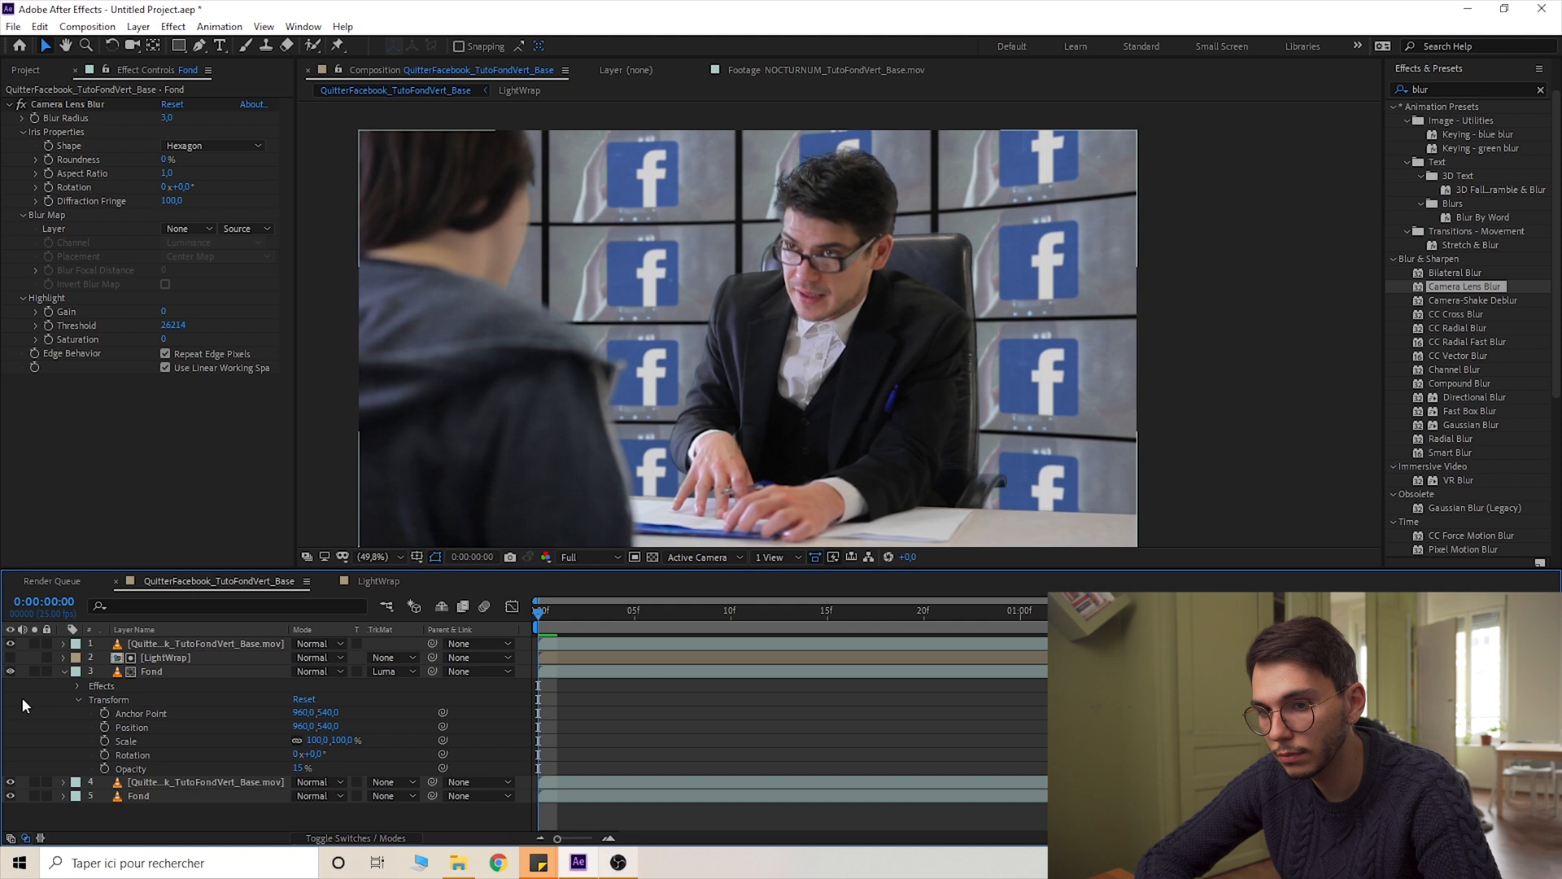
{"action": "left_click", "coordinate": [10, 672]}
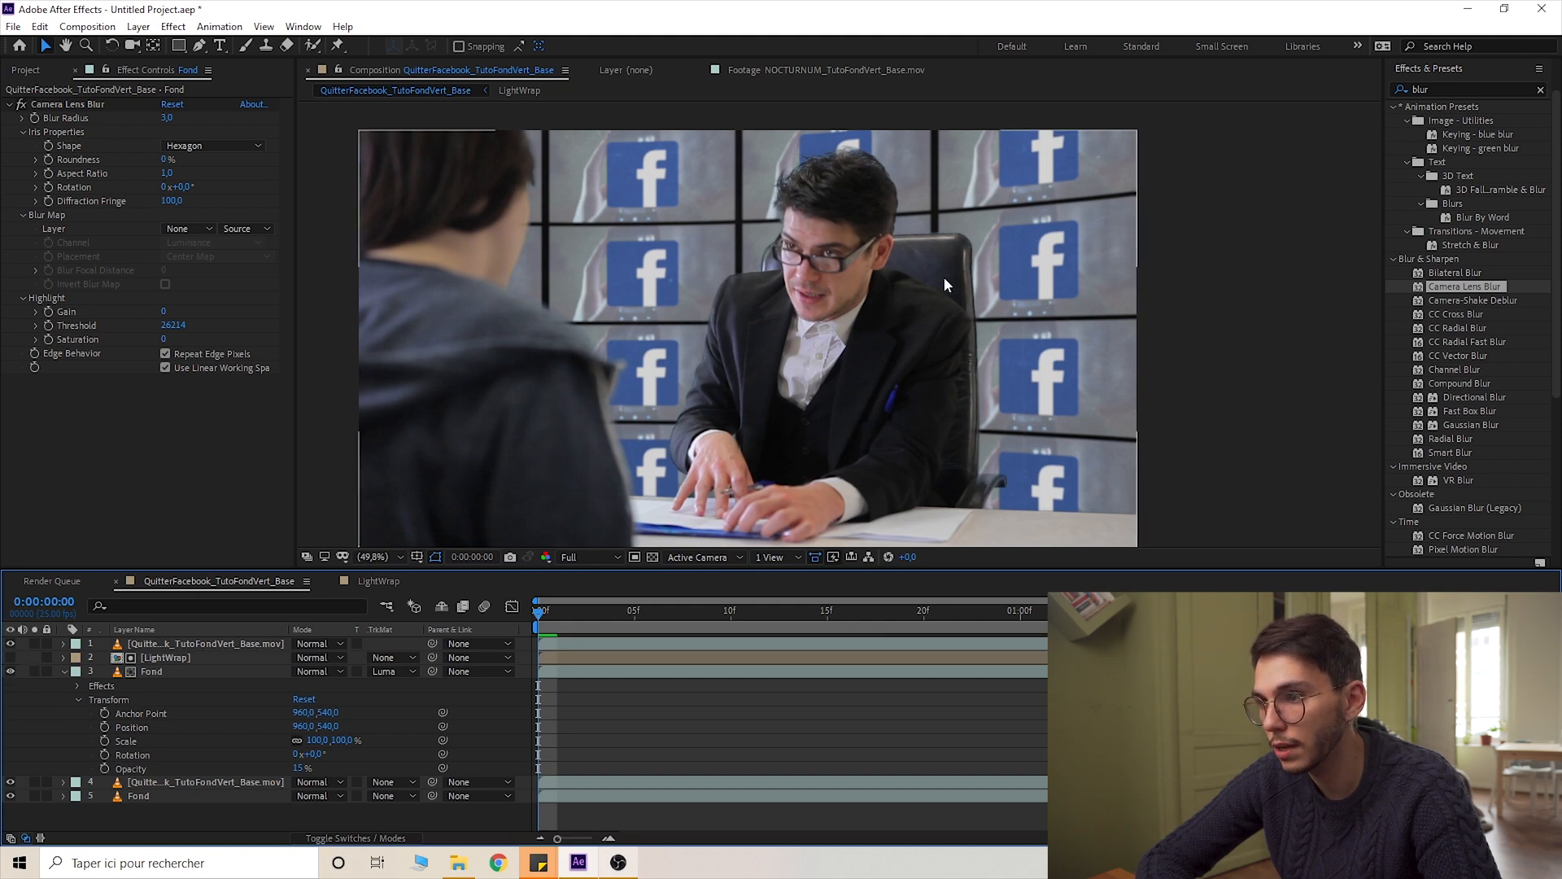
{"action": "scroll", "coordinate": [945, 272], "scroll_direction": "up", "scroll_amount": 2}
{"action": "left_click_drag", "start_coordinate": [954, 265], "coordinate": [507, 453]}
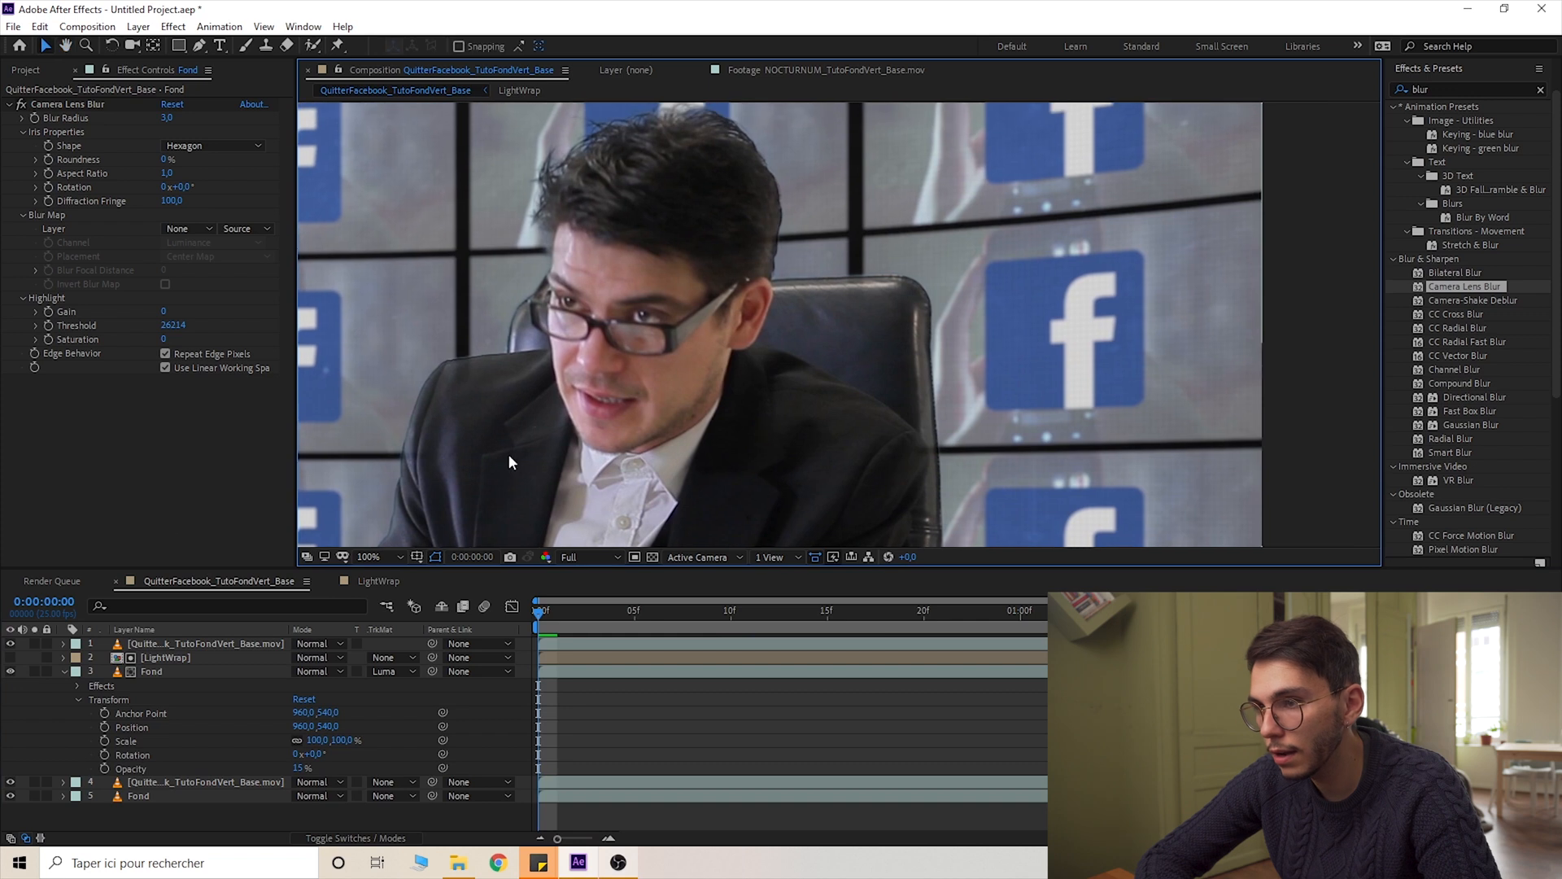
{"action": "left_click", "coordinate": [11, 672]}
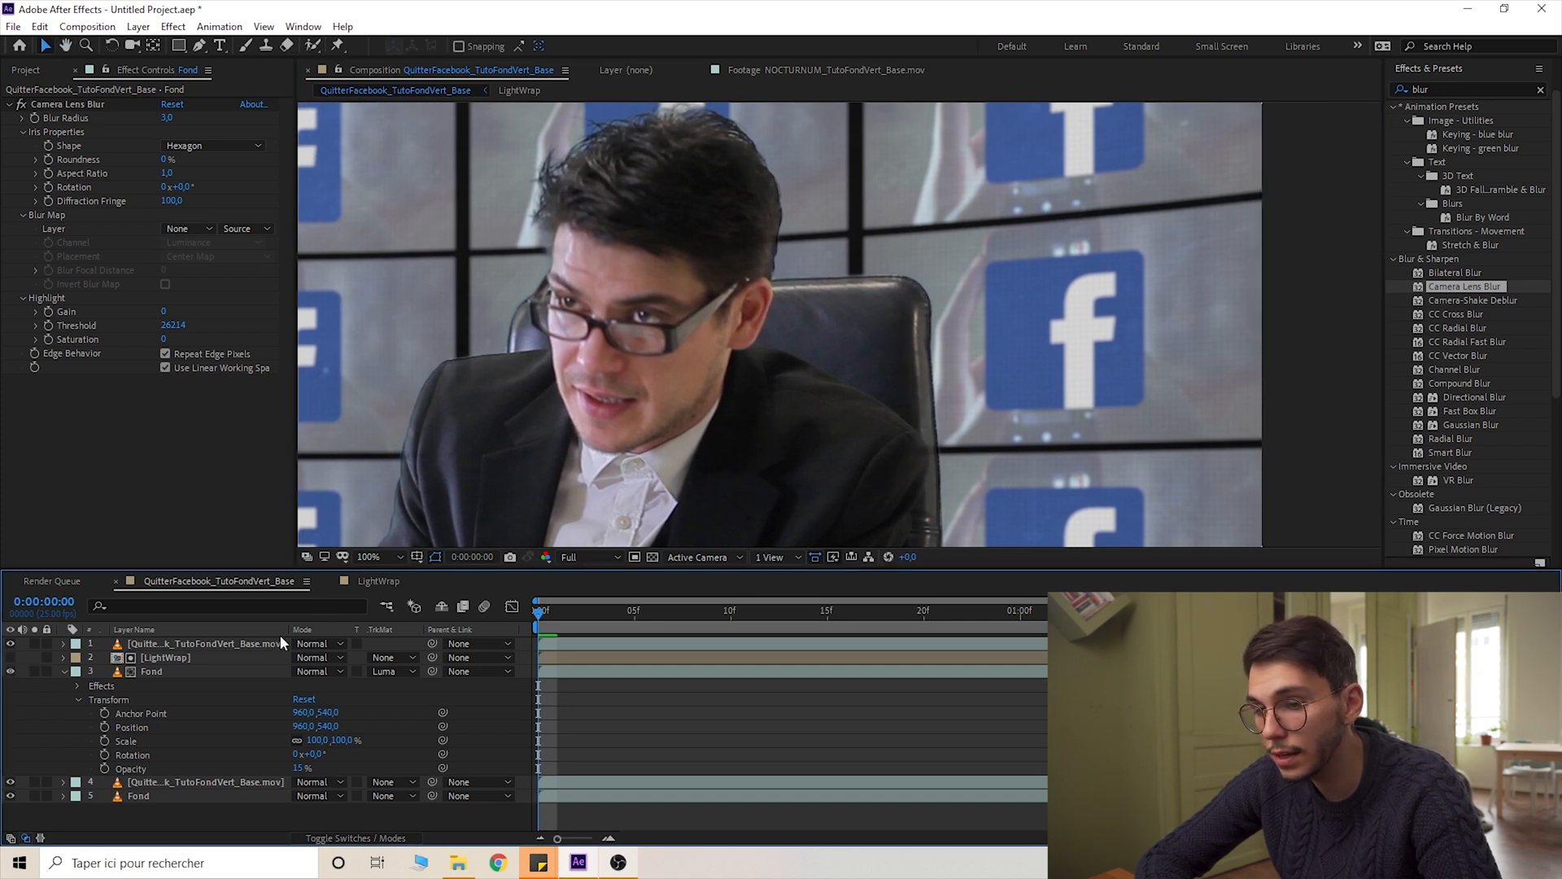
Set the matted Fond layer's opacity to 10% and collapse its properties
{"action": "left_click", "coordinate": [298, 768]}
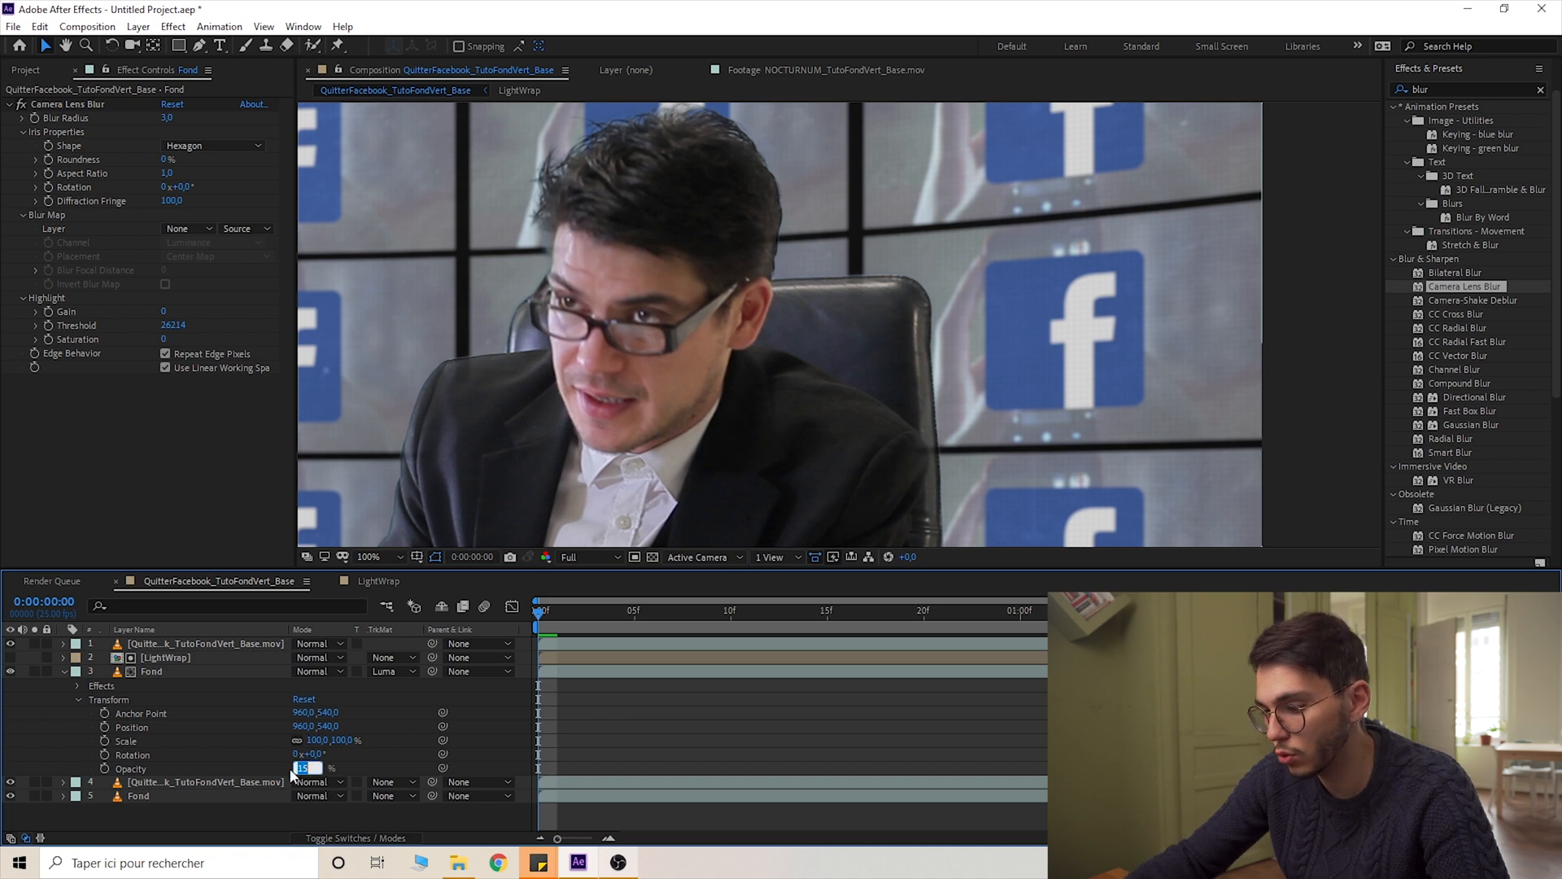
{"action": "type", "text": "10"}
{"action": "key", "text": "Return"}
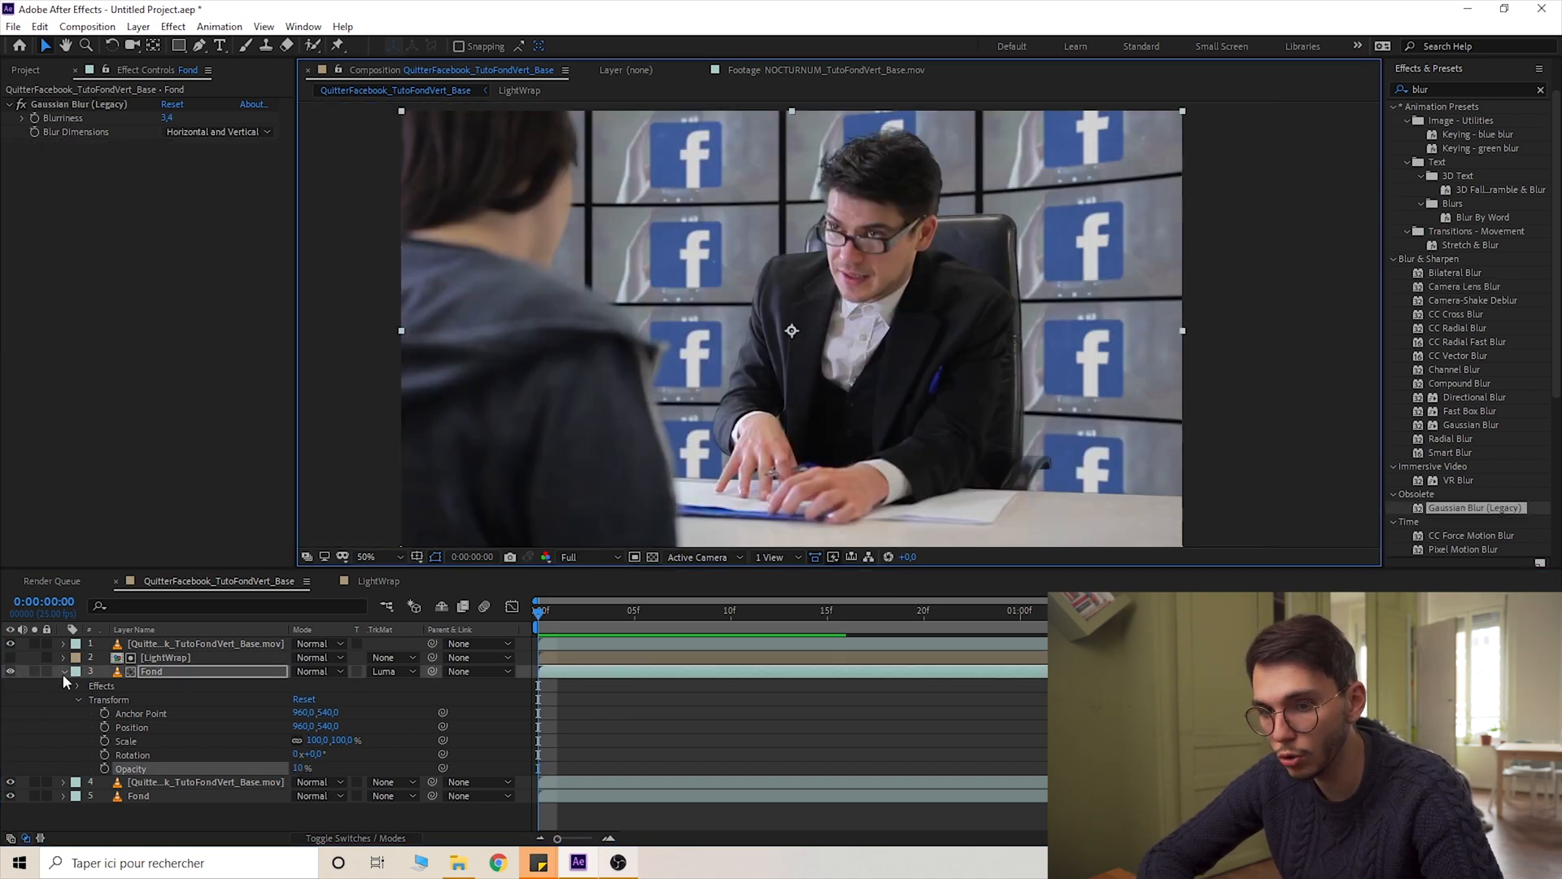
{"action": "left_click", "coordinate": [64, 673]}
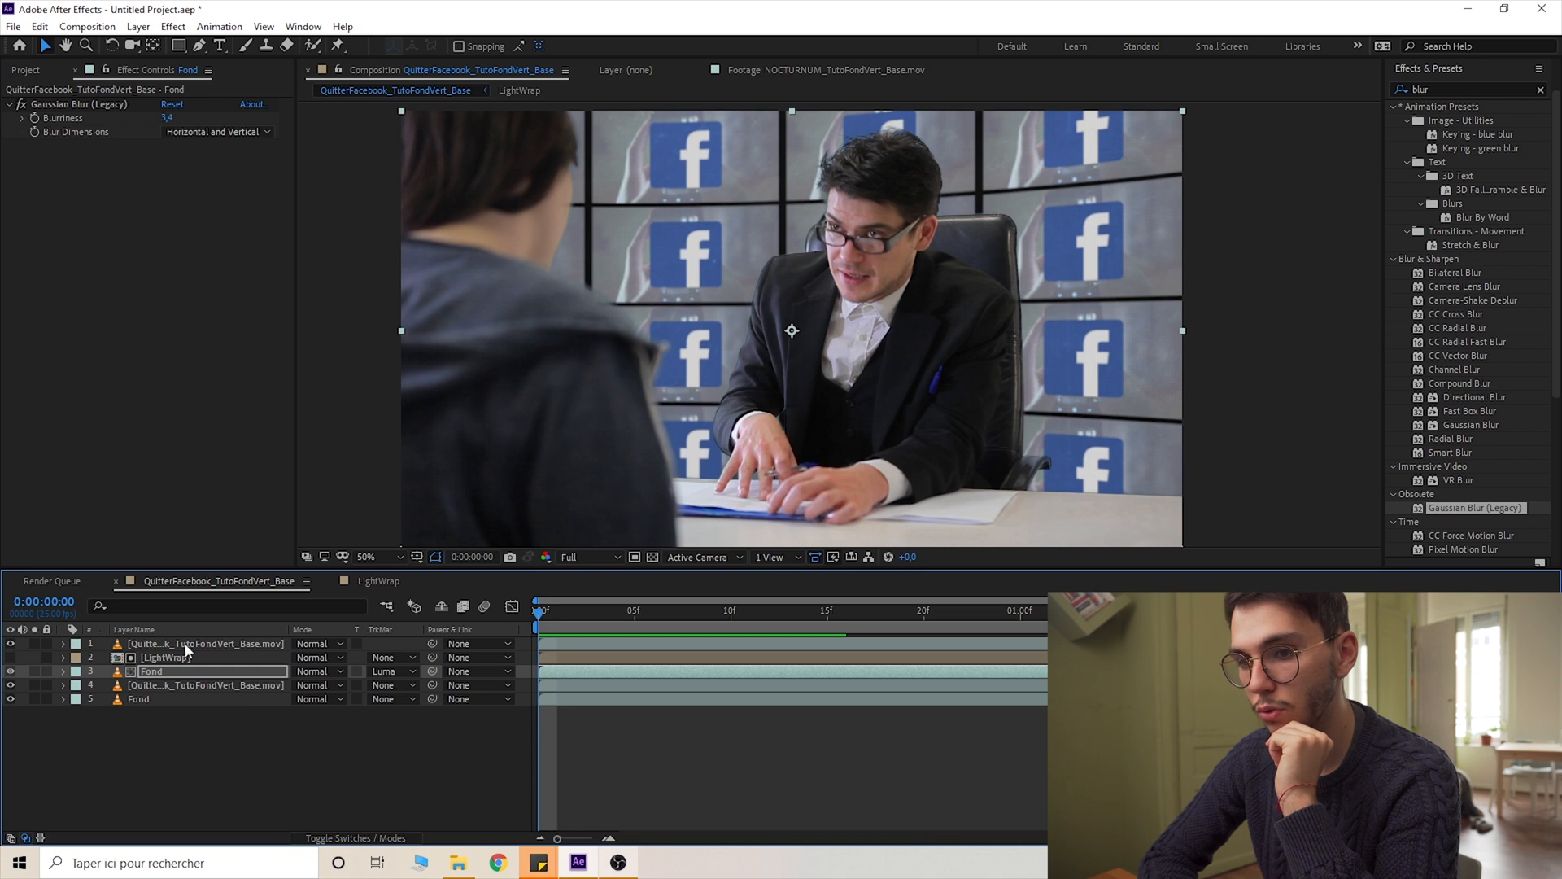
Create a white 1920 × 1080 px solid named Lumiere above all other layers and hide it
{"action": "left_click", "coordinate": [201, 738]}
{"action": "right_click", "coordinate": [216, 741]}
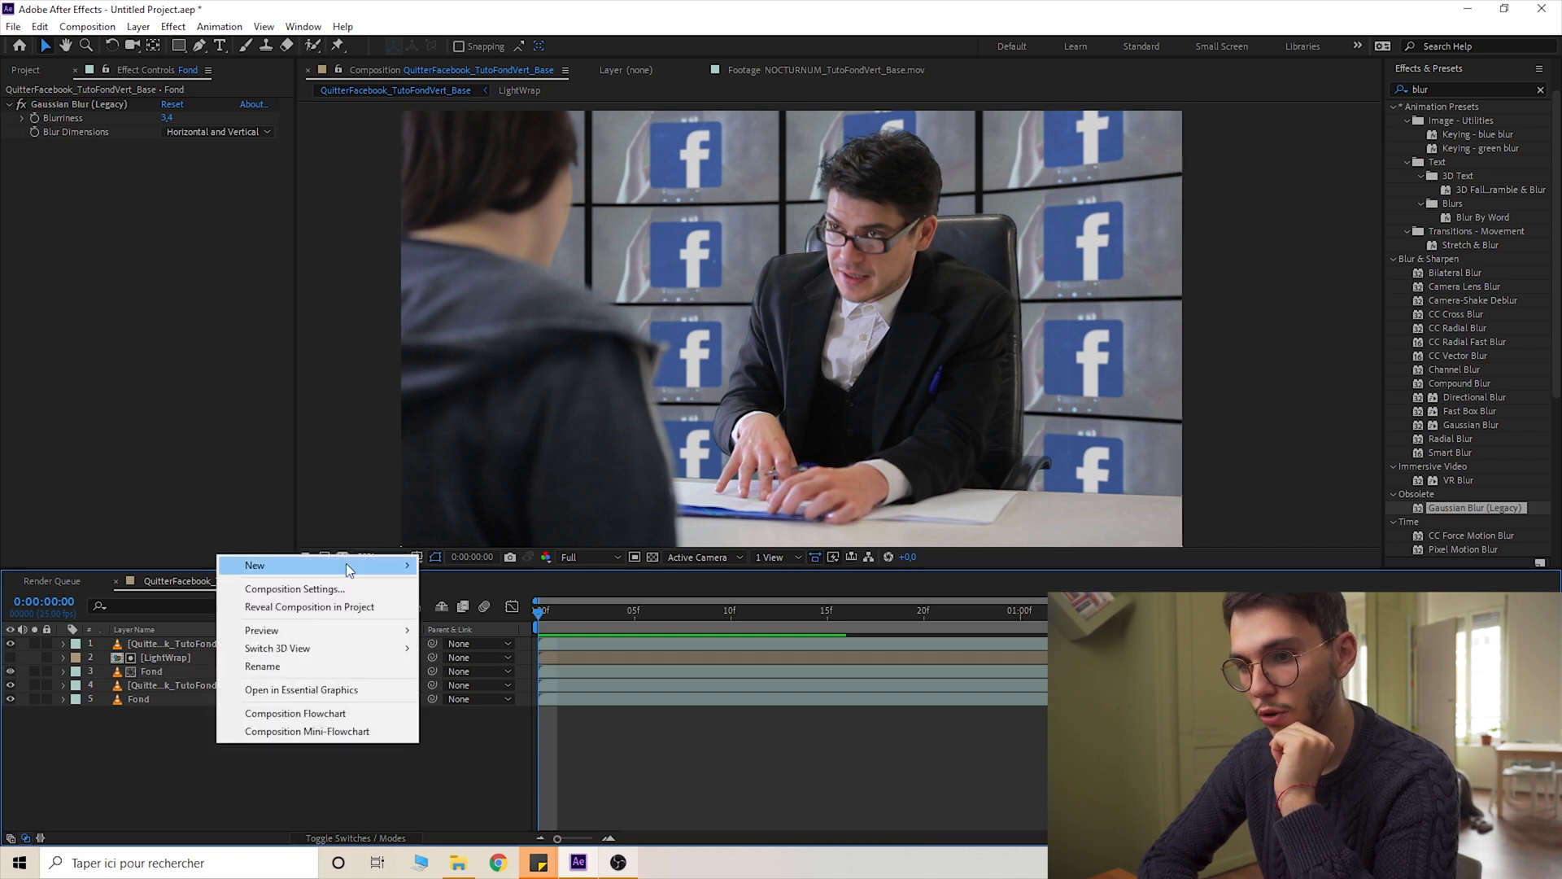
{"action": "left_click", "coordinate": [261, 761]}
{"action": "right_click", "coordinate": [260, 761]}
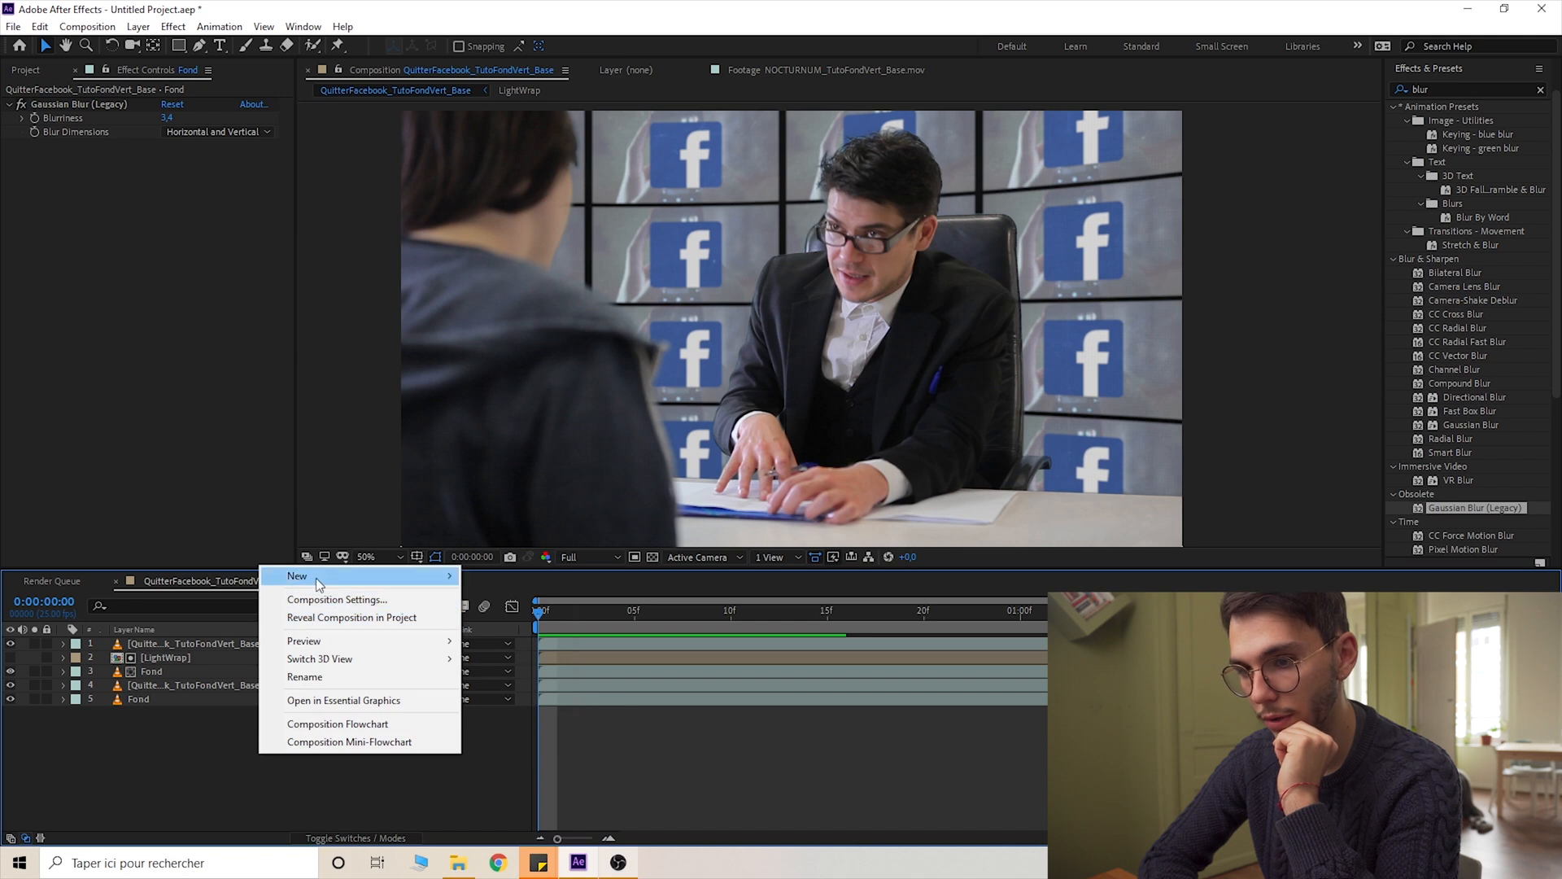
{"action": "mouse_move", "coordinate": [331, 578]}
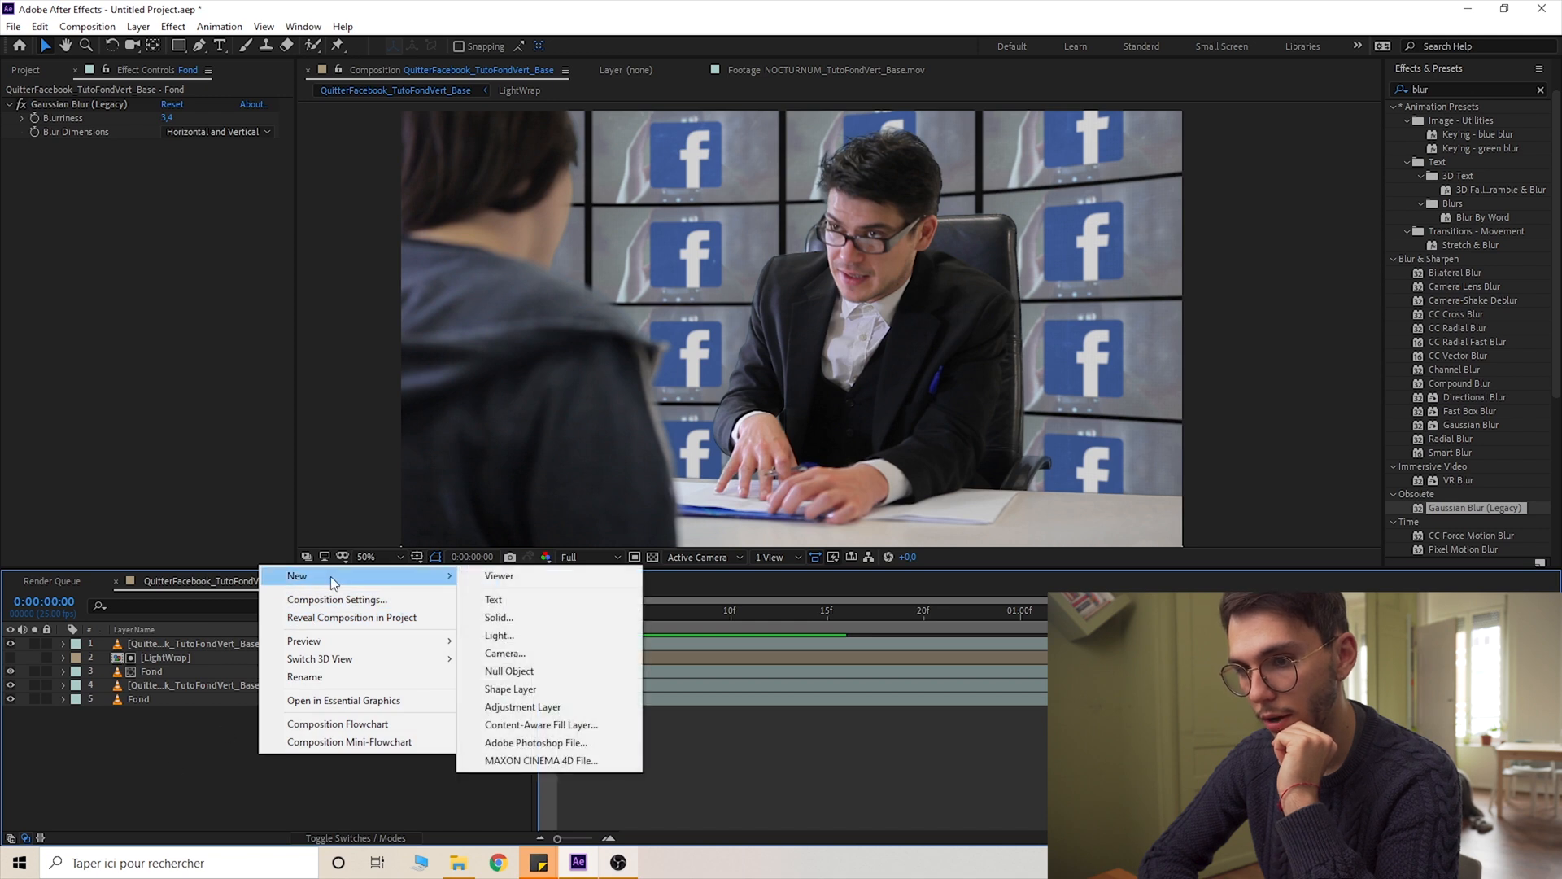
{"action": "left_click", "coordinate": [498, 617]}
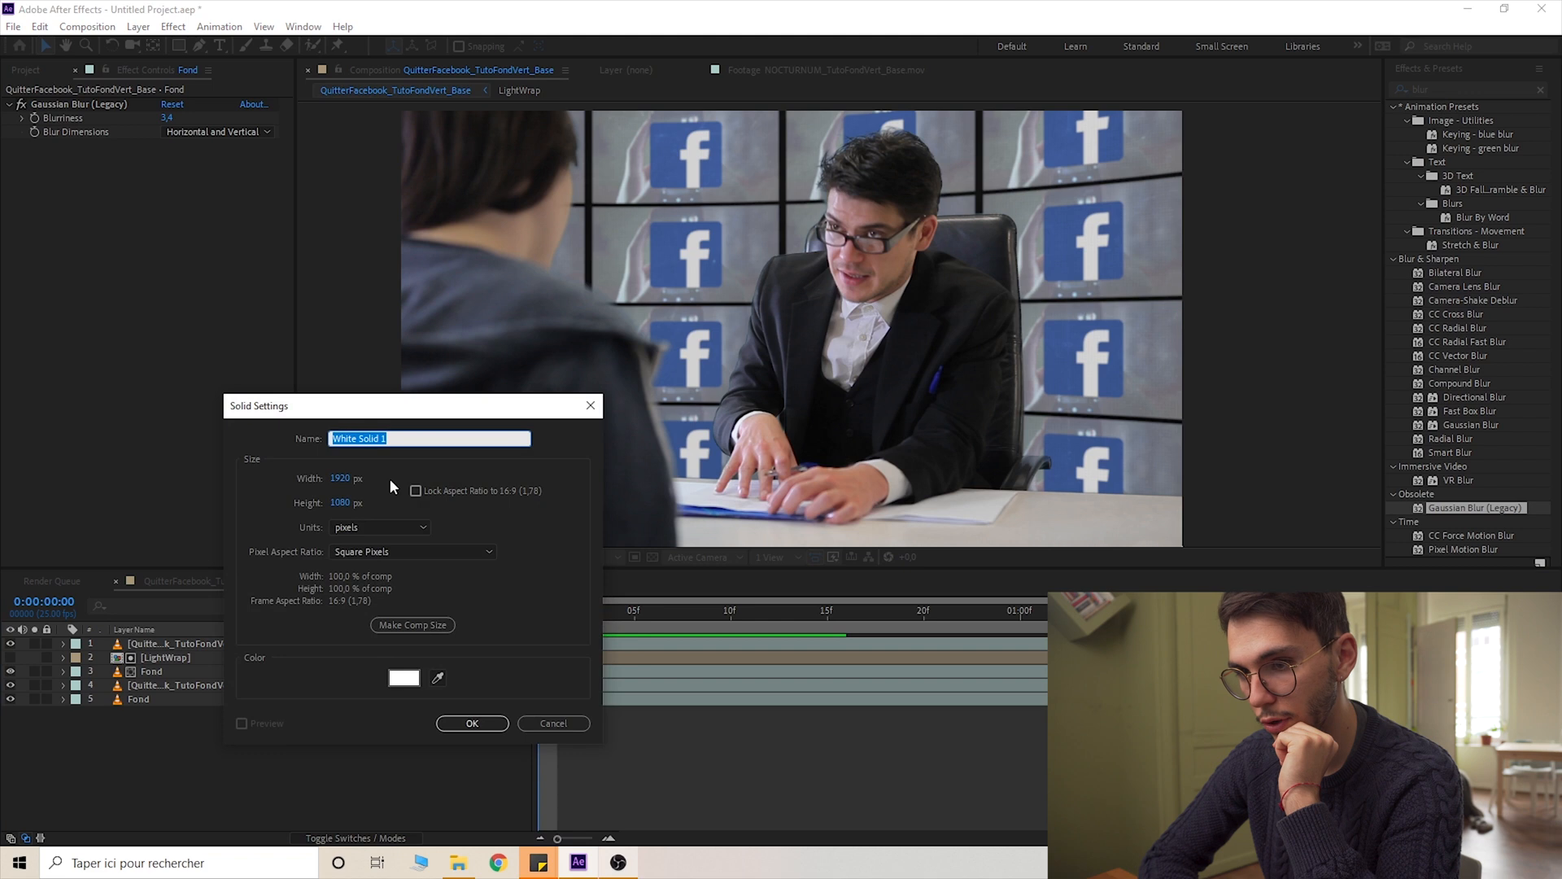
{"action": "left_click", "coordinate": [402, 677]}
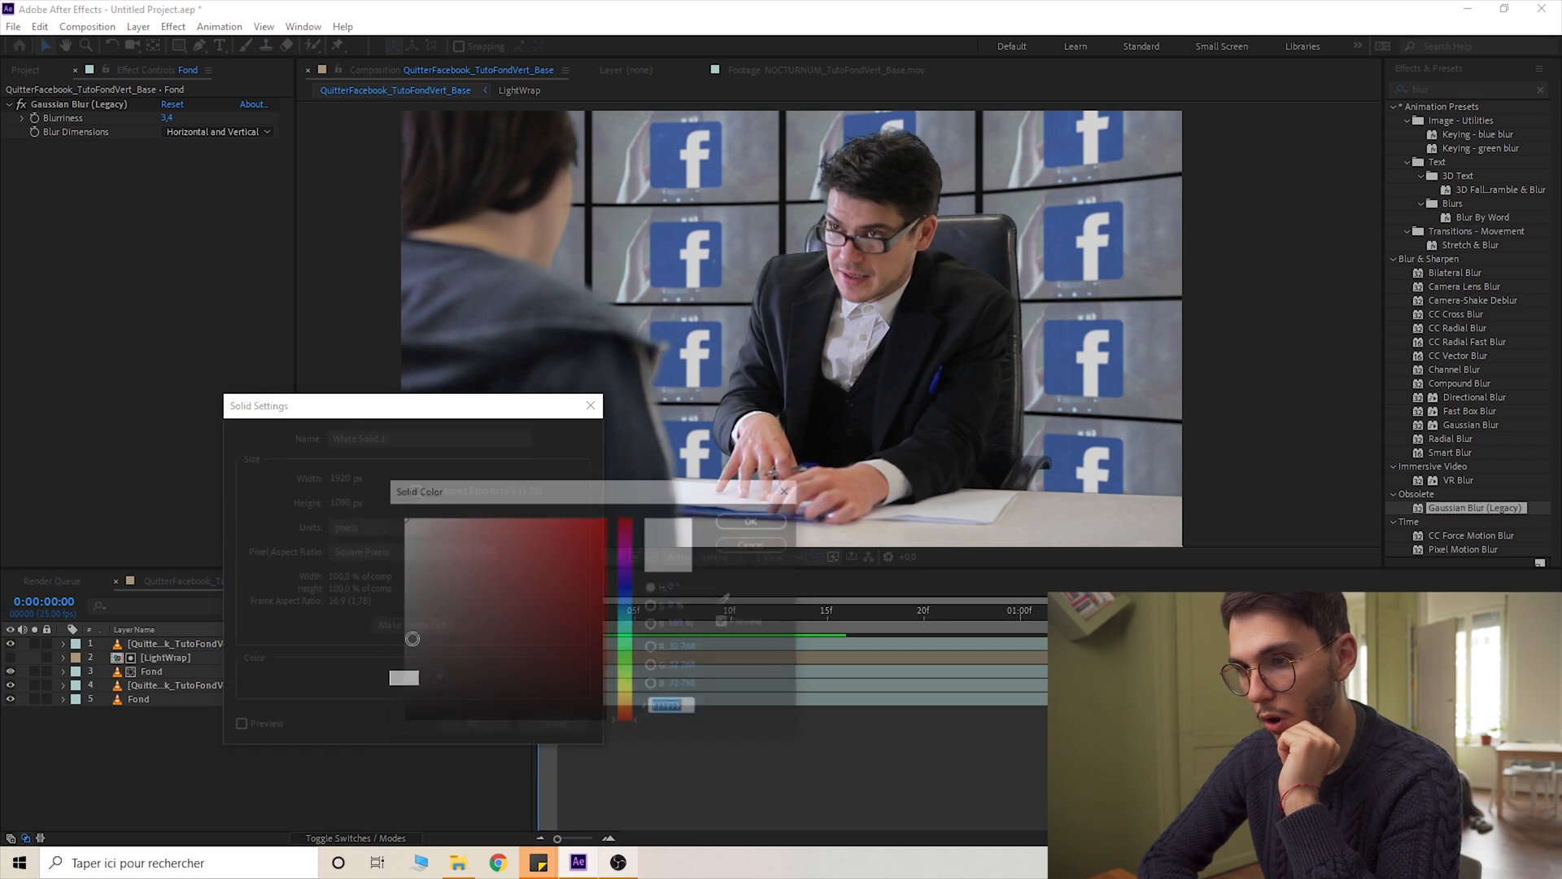
{"action": "left_click", "coordinate": [756, 518]}
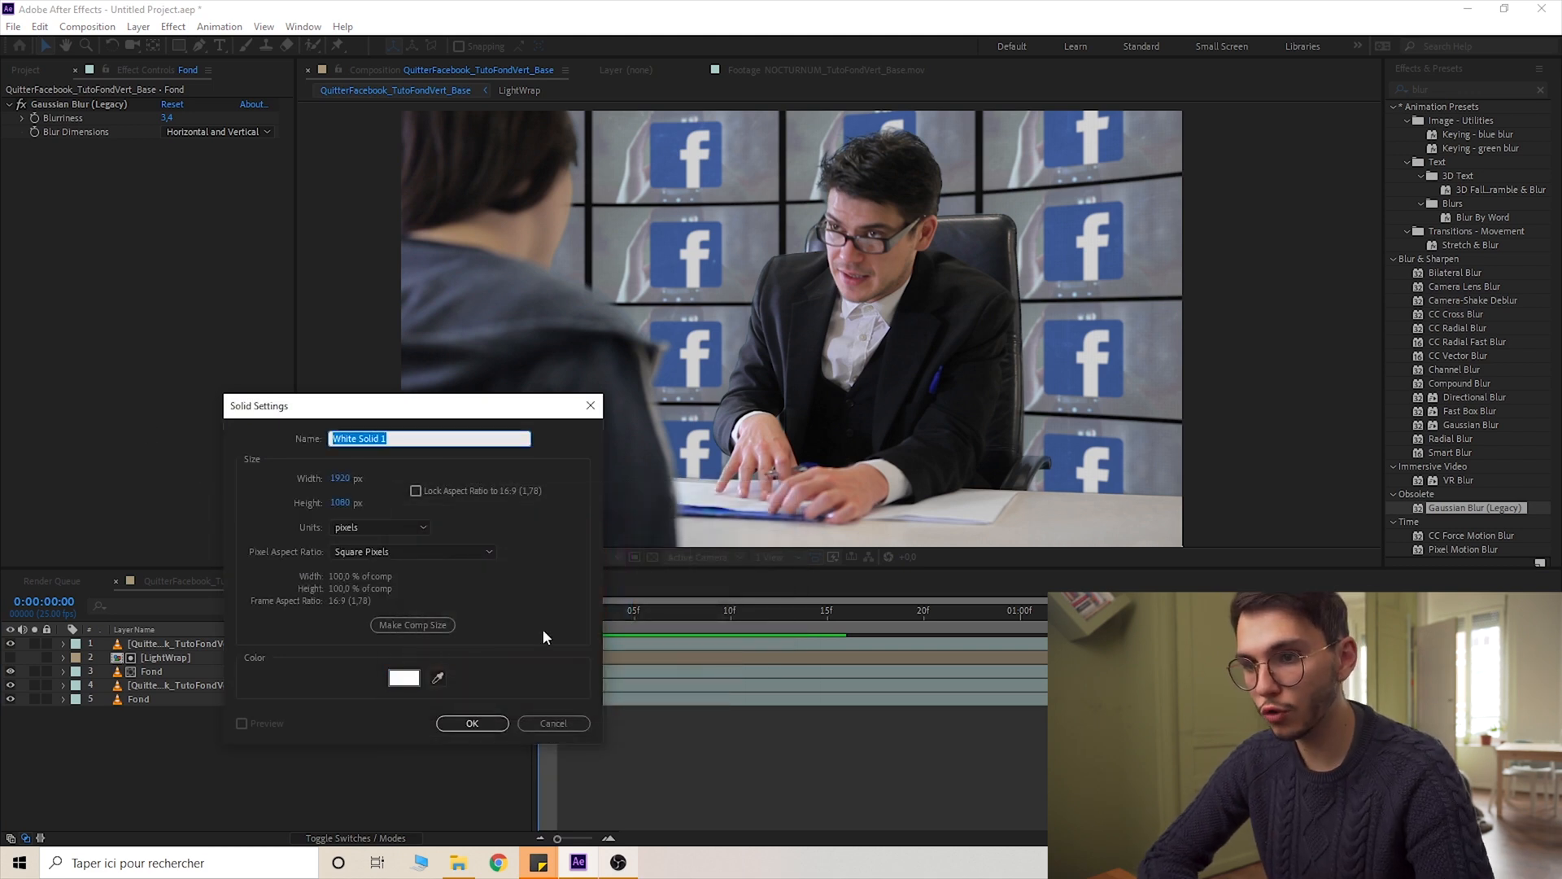
{"action": "type", "text": "Lumiere"}
{"action": "key", "text": "Return"}
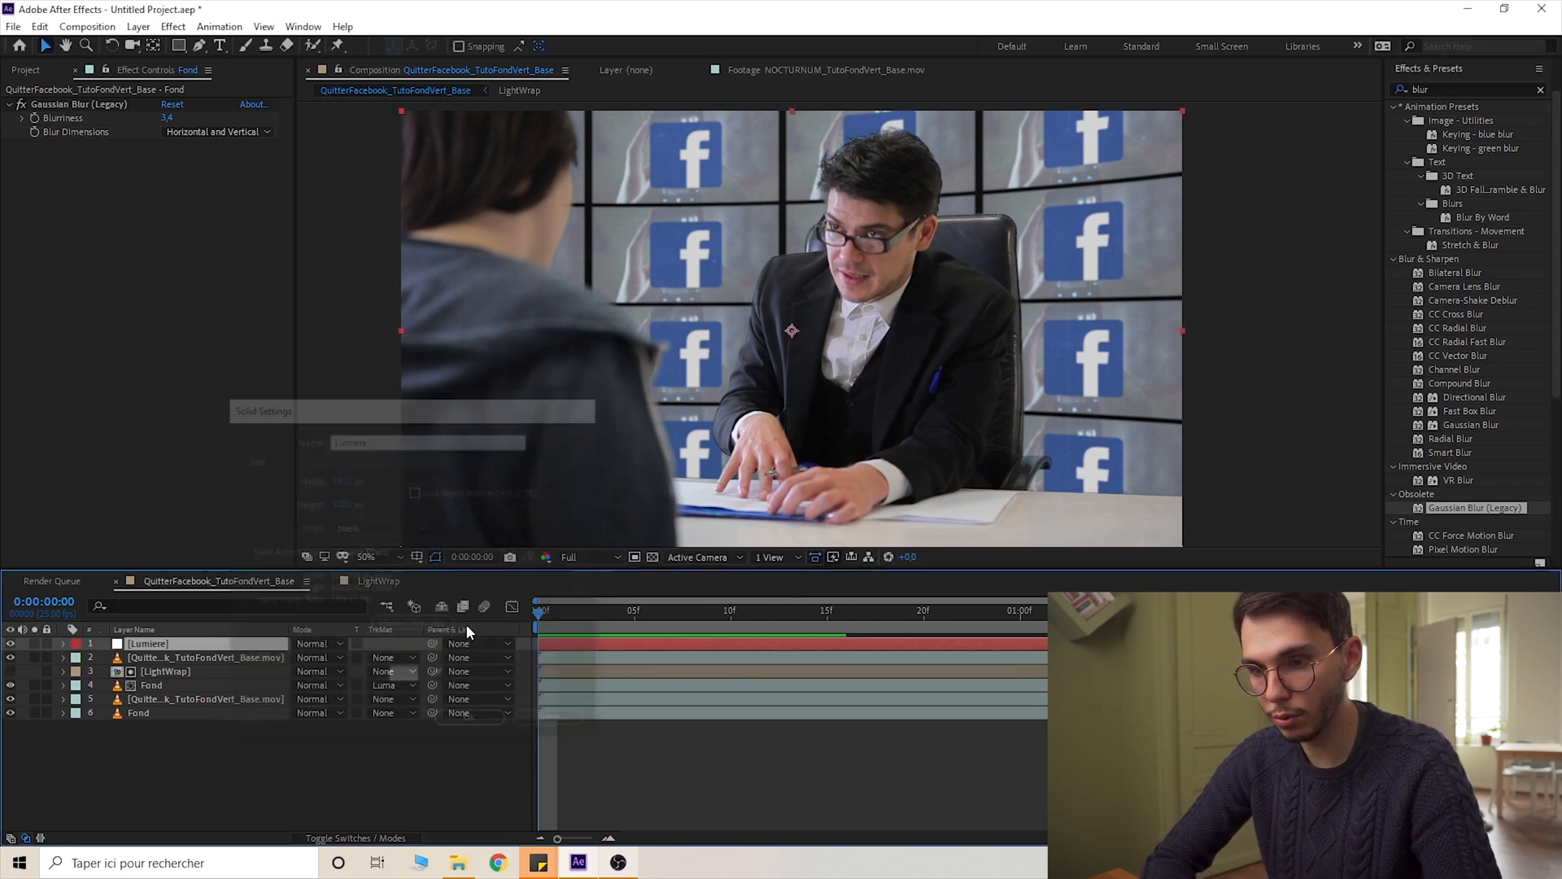
{"action": "left_click", "coordinate": [10, 643]}
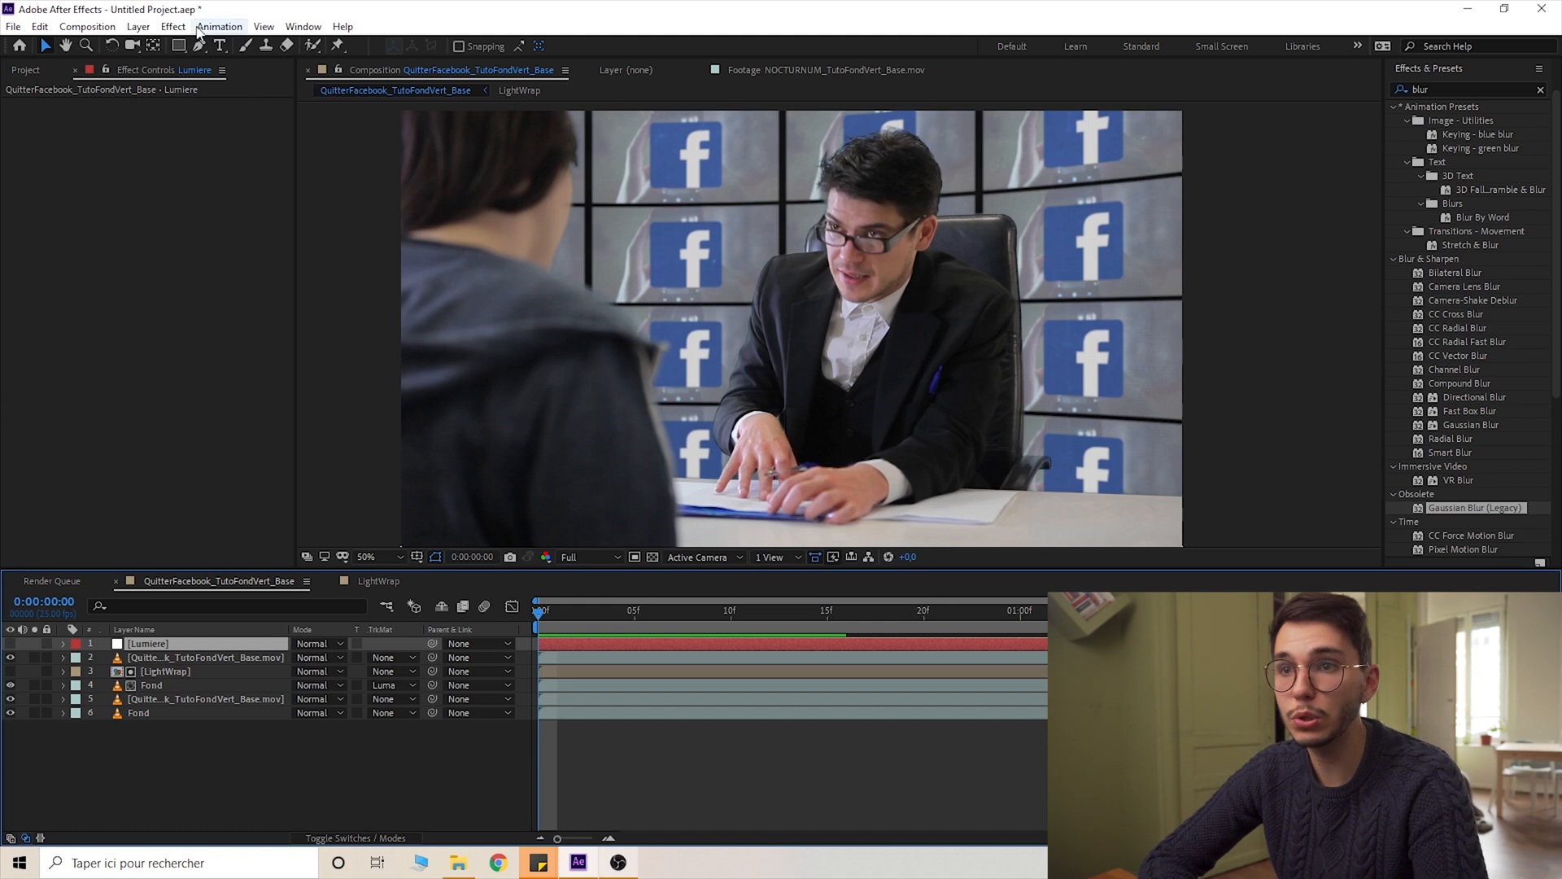
Draw a Pen mask on the Lumiere solid along the foreground person's head and shoulder and across the seated man, and show the solid
{"action": "key", "text": "h"}
{"action": "left_click_drag", "start_coordinate": [598, 259], "coordinate": [614, 329]}
{"action": "key", "text": "g"}
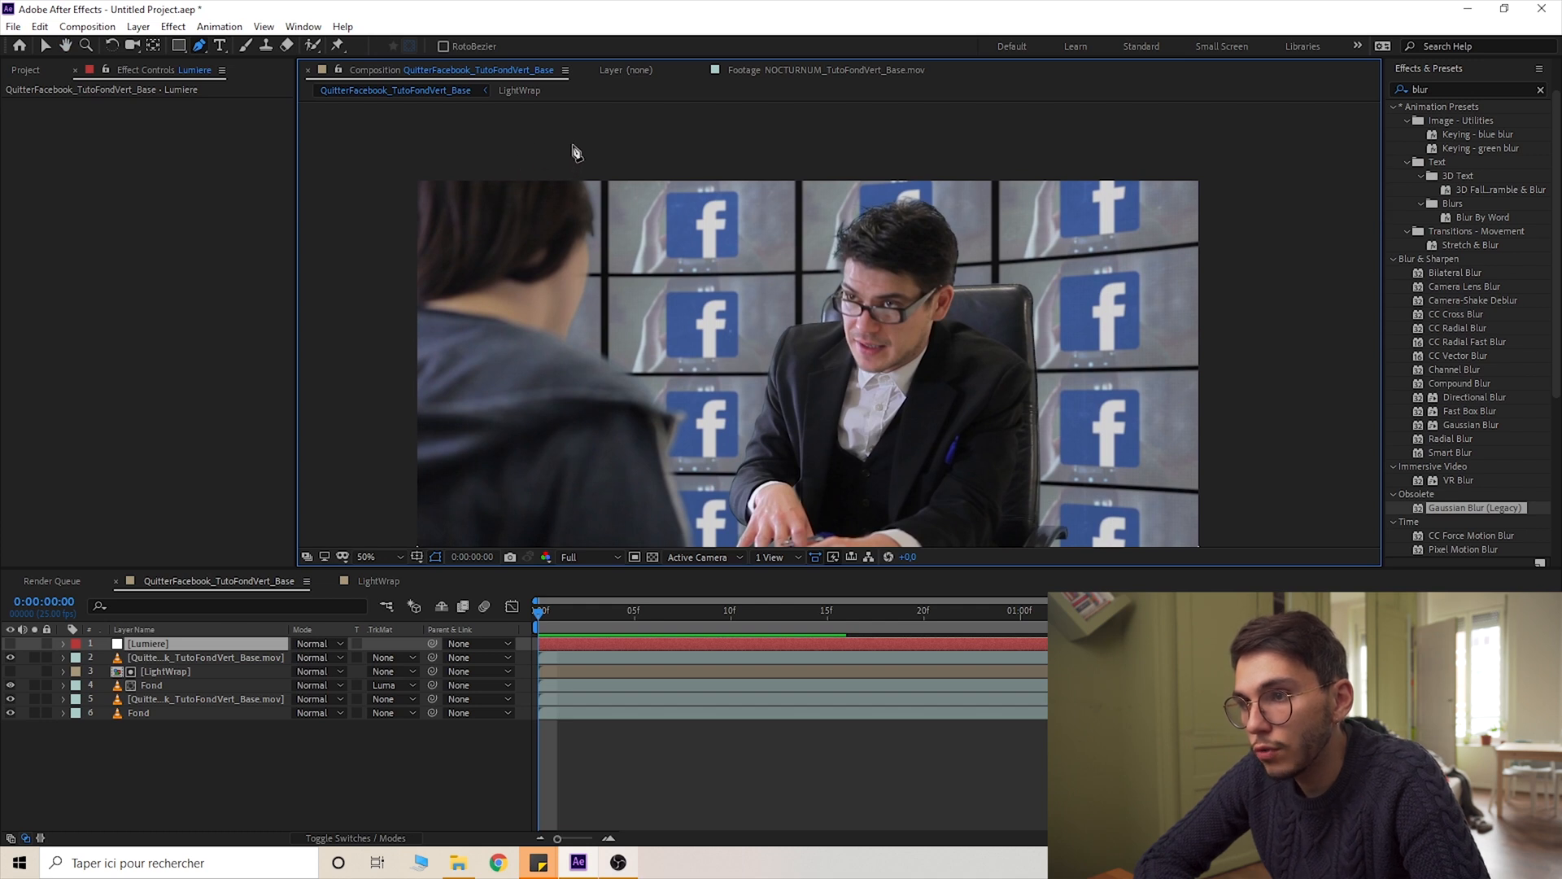
{"action": "left_click_drag", "start_coordinate": [530, 112], "coordinate": [553, 136]}
{"action": "left_click", "coordinate": [597, 237]}
{"action": "left_click", "coordinate": [569, 341]}
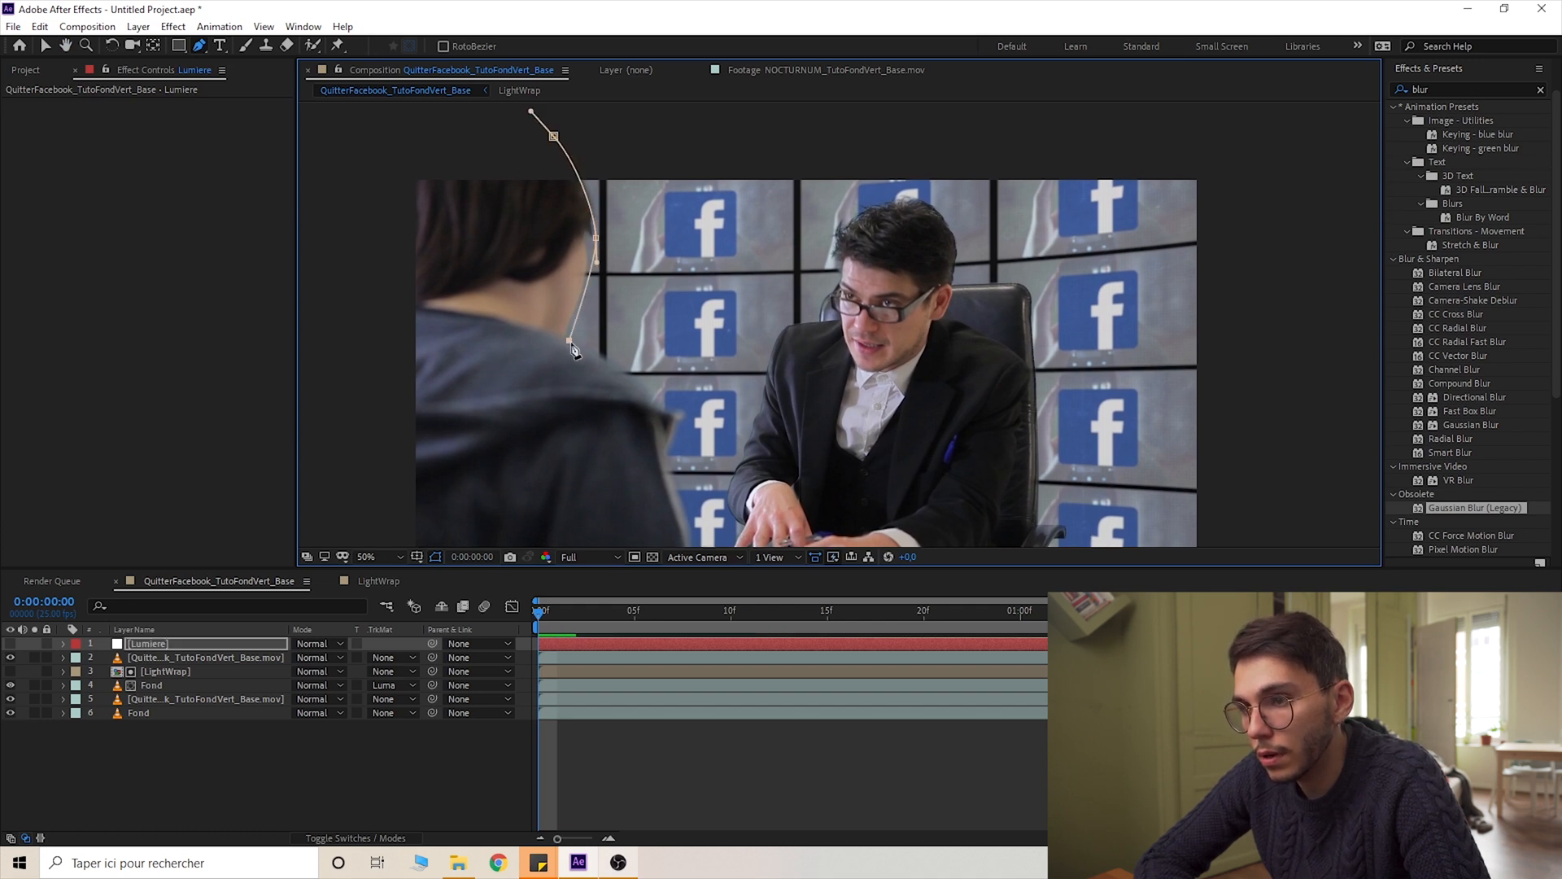
{"action": "left_click", "coordinate": [679, 407]}
{"action": "left_click_drag", "start_coordinate": [692, 480], "coordinate": [638, 403]}
{"action": "left_click_drag", "start_coordinate": [855, 310], "coordinate": [822, 387]}
{"action": "left_click", "coordinate": [821, 381]}
{"action": "left_click", "coordinate": [812, 119]}
{"action": "left_click_drag", "start_coordinate": [786, 142], "coordinate": [806, 257]}
{"action": "left_click", "coordinate": [441, 157]}
{"action": "left_click_drag", "start_coordinate": [515, 277], "coordinate": [607, 195]}
{"action": "left_click_drag", "start_coordinate": [686, 375], "coordinate": [675, 379]}
{"action": "left_click", "coordinate": [12, 645]}
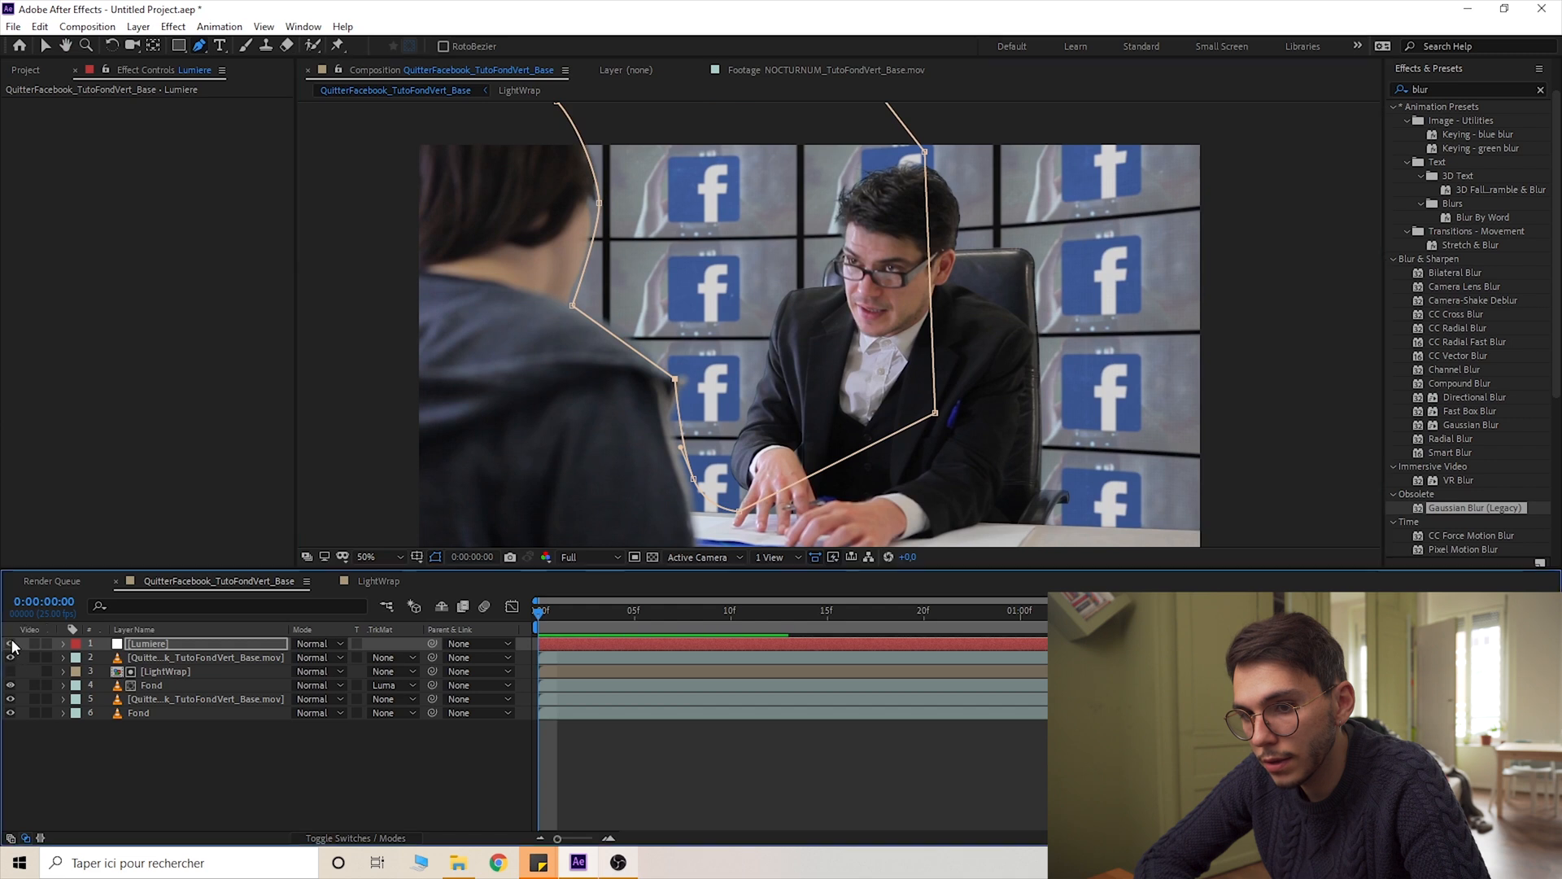
Show the Lumiere solid and soften its Mask 1 with a mask feather of 439 pixels
{"action": "left_click", "coordinate": [11, 644]}
{"action": "left_click", "coordinate": [64, 643]}
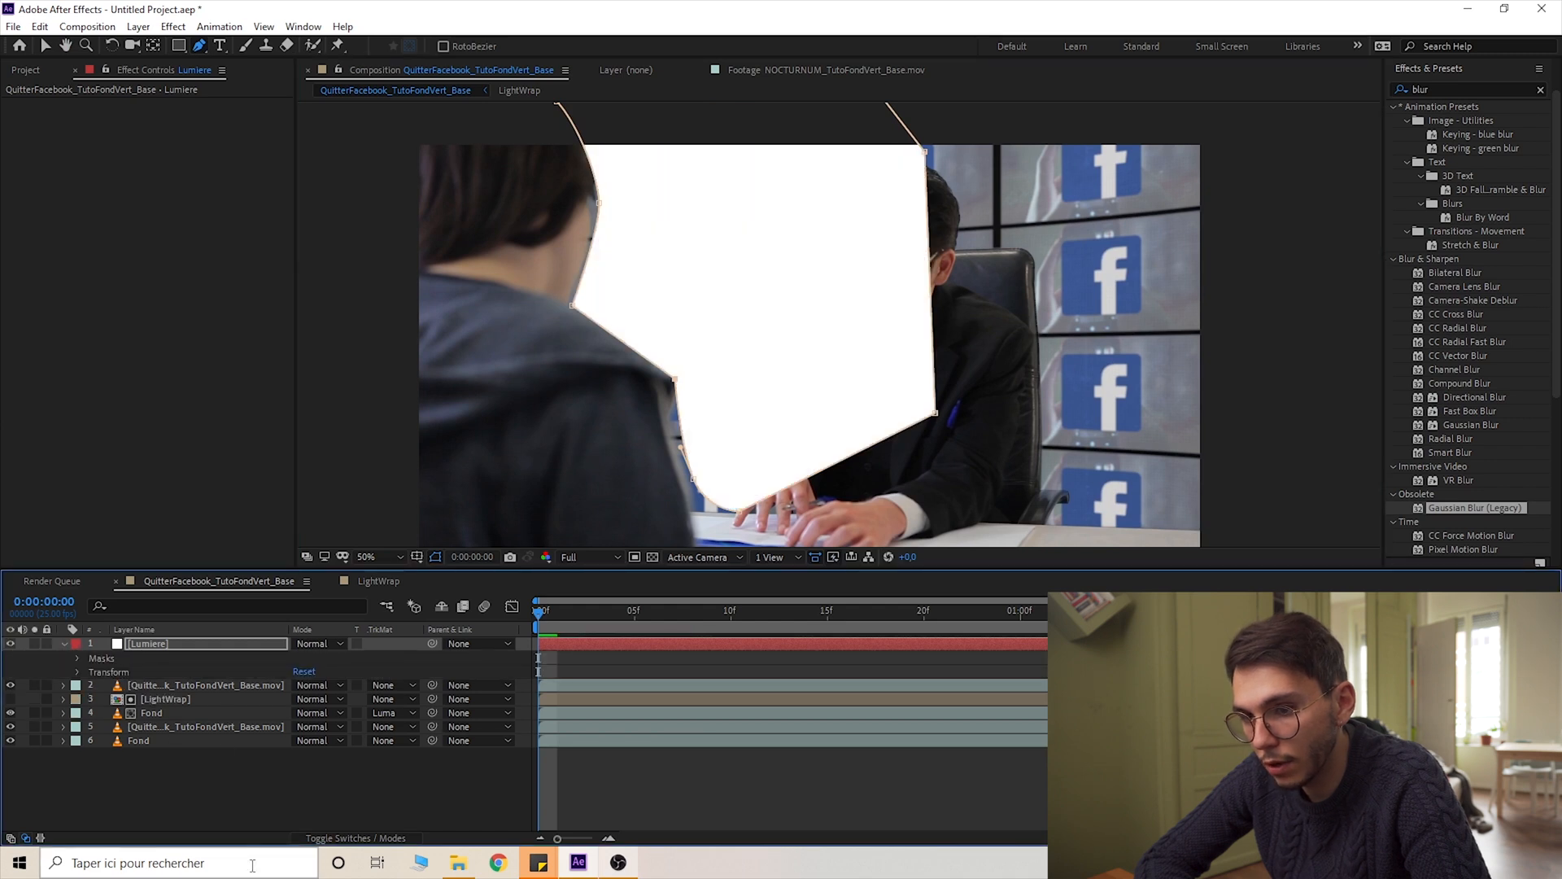
{"action": "left_click", "coordinate": [77, 659]}
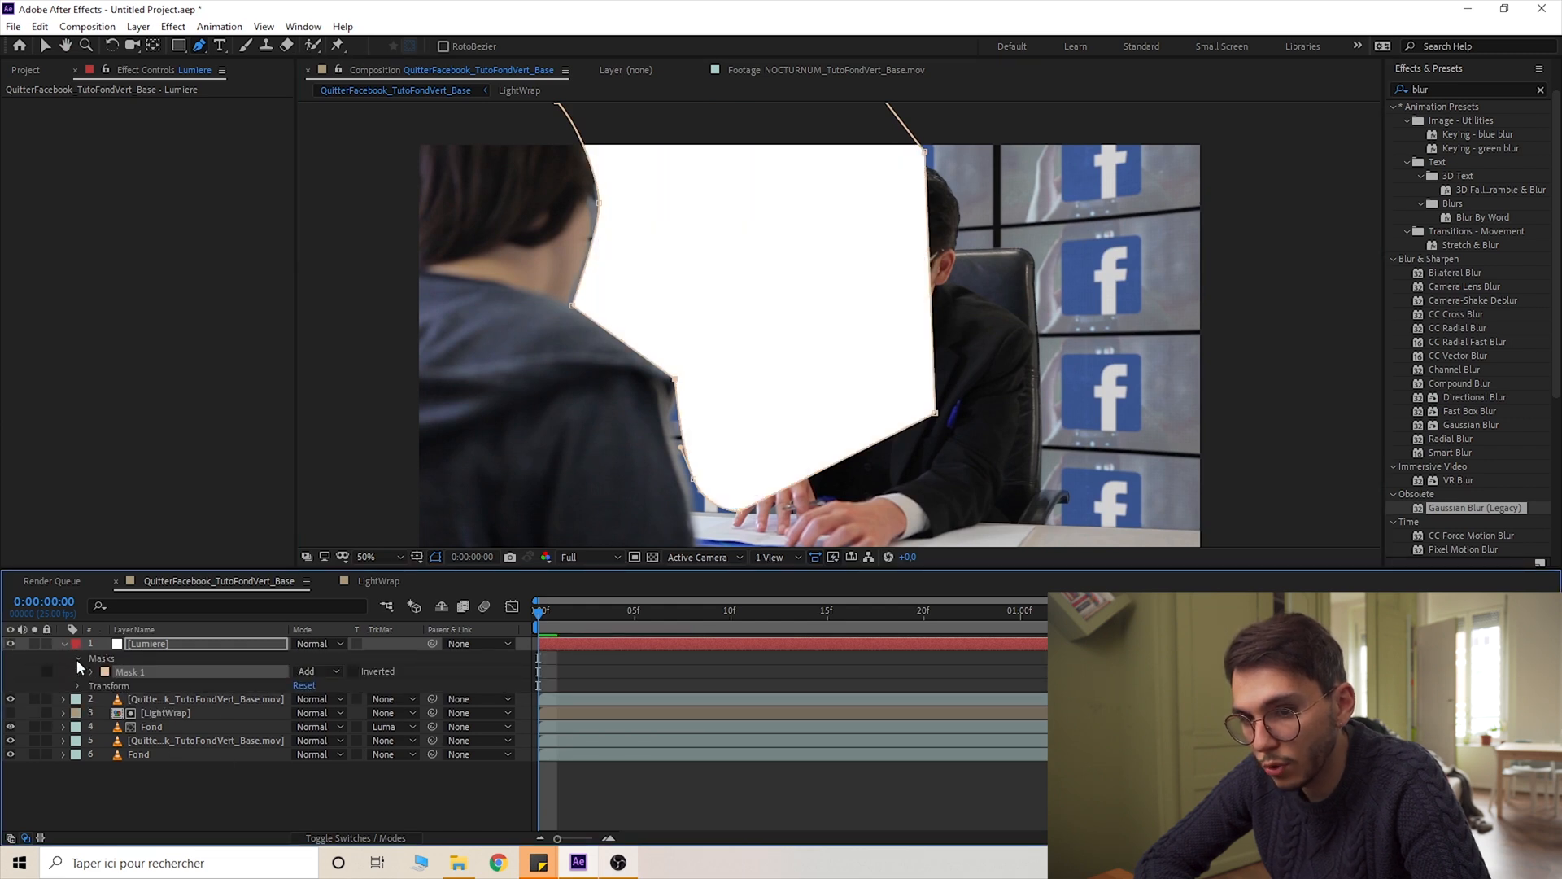
{"action": "left_click", "coordinate": [92, 672]}
{"action": "left_click_drag", "start_coordinate": [315, 699], "coordinate": [642, 675]}
{"action": "left_click", "coordinate": [658, 671]}
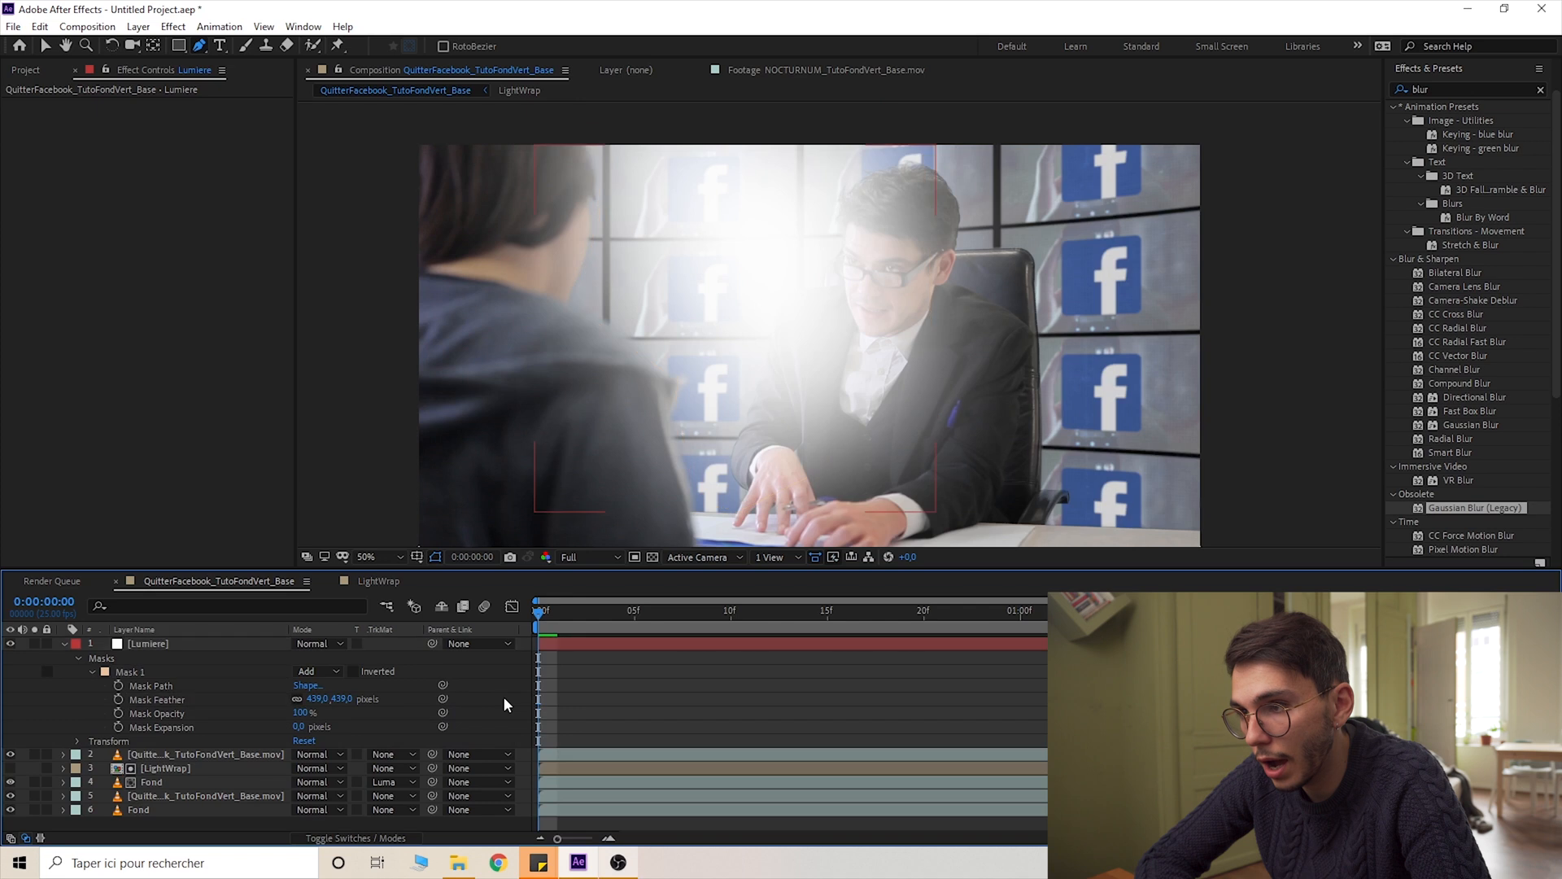
{"action": "left_click_drag", "start_coordinate": [809, 409], "coordinate": [788, 386]}
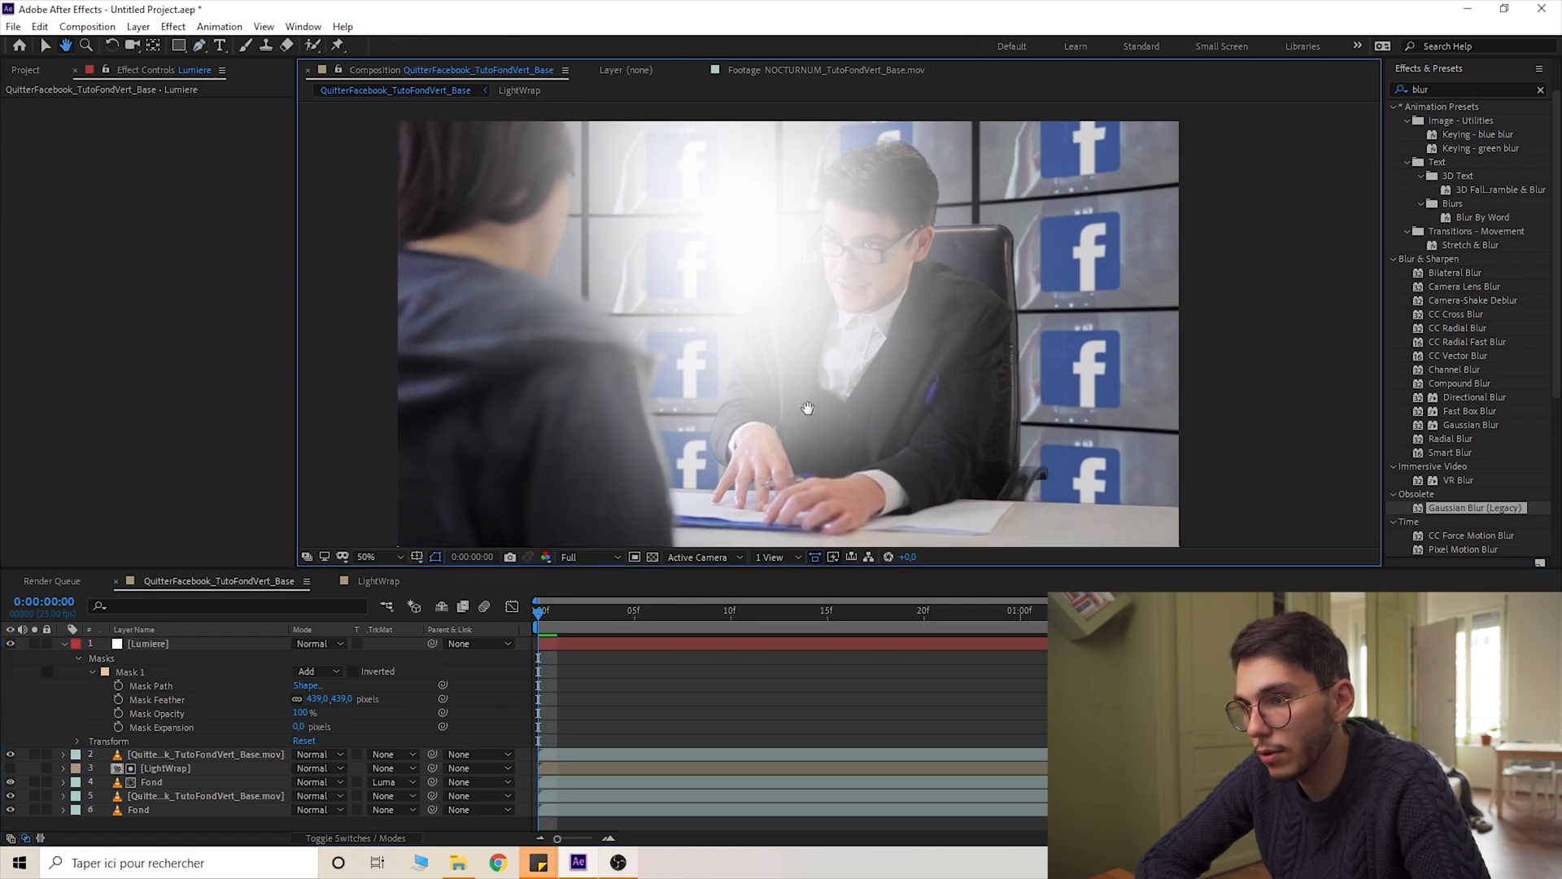
Lower the Lumiere solid's opacity to about 8%
{"action": "left_click", "coordinate": [68, 647]}
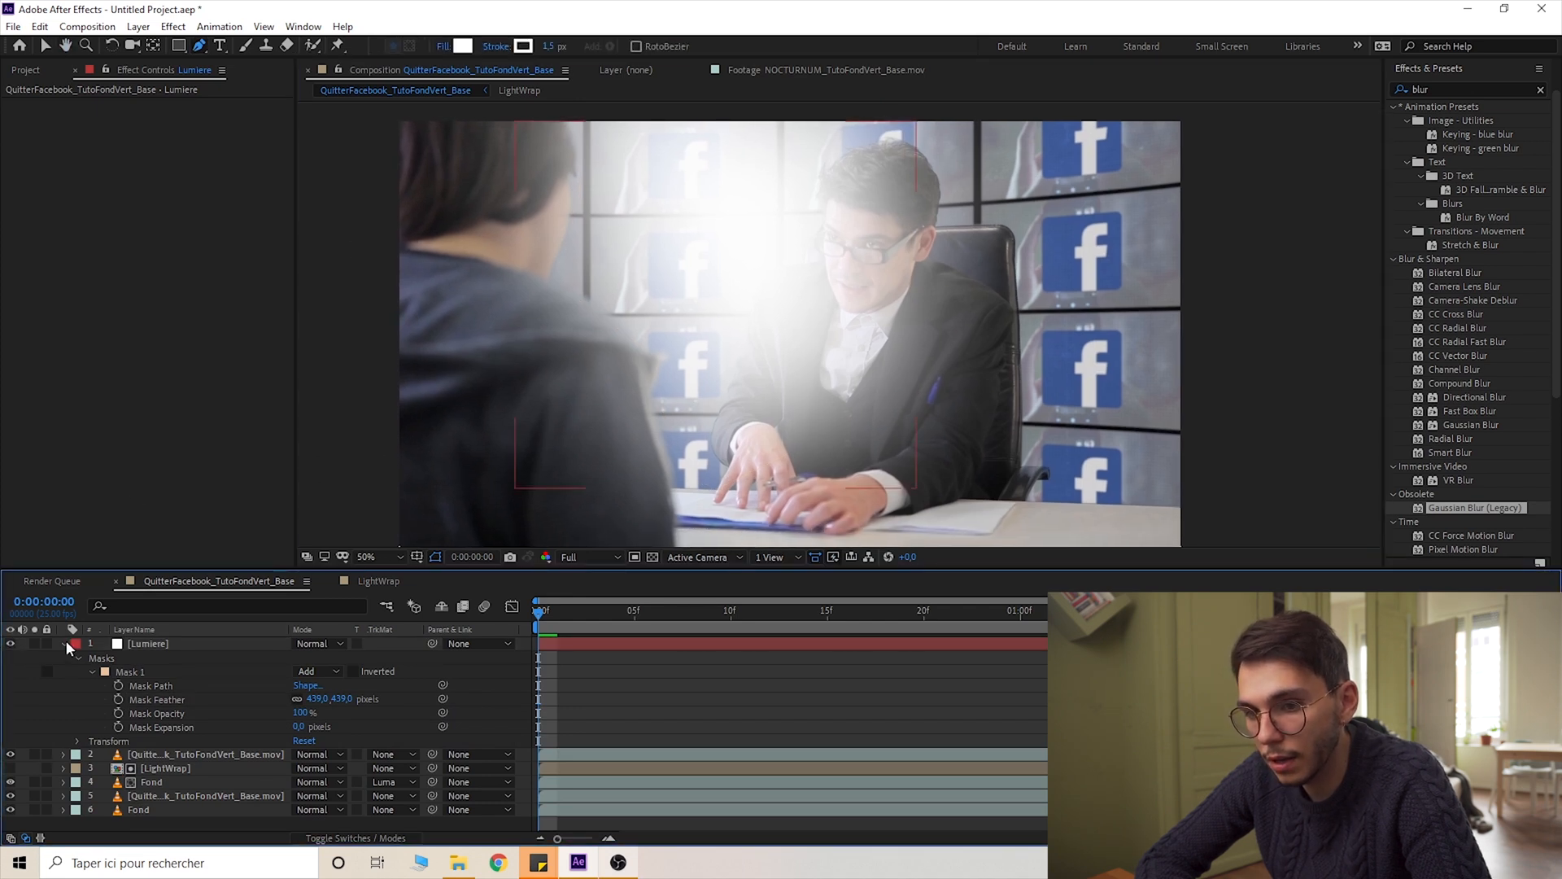
{"action": "left_click", "coordinate": [128, 647]}
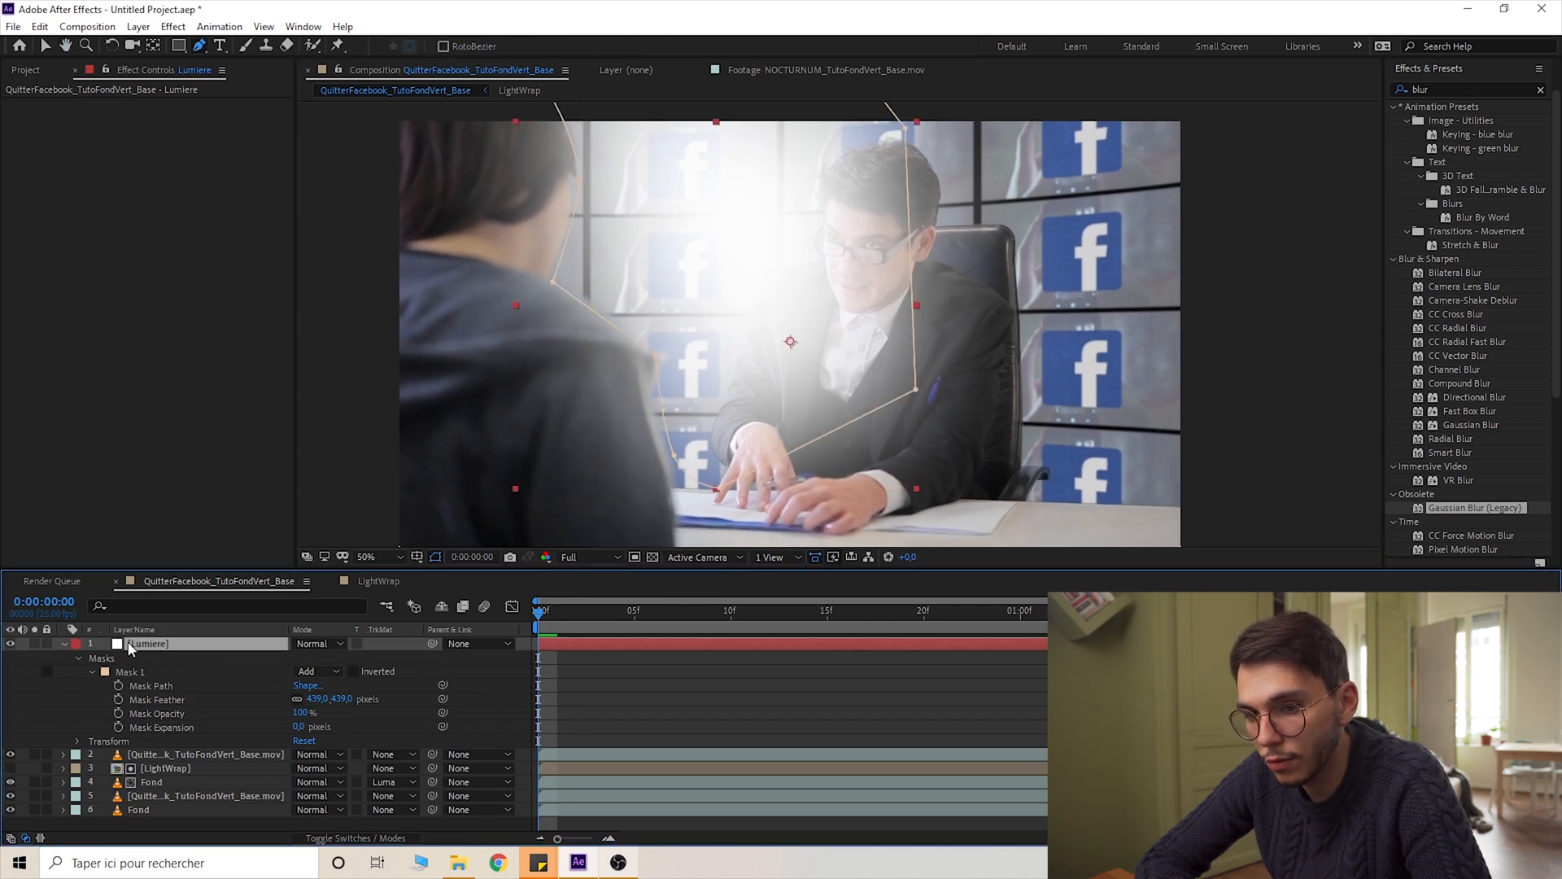
{"action": "left_click", "coordinate": [91, 672]}
{"action": "left_click", "coordinate": [78, 686]}
{"action": "left_click_drag", "start_coordinate": [295, 754], "coordinate": [205, 739]}
{"action": "key", "text": "ctrl+shift+a"}
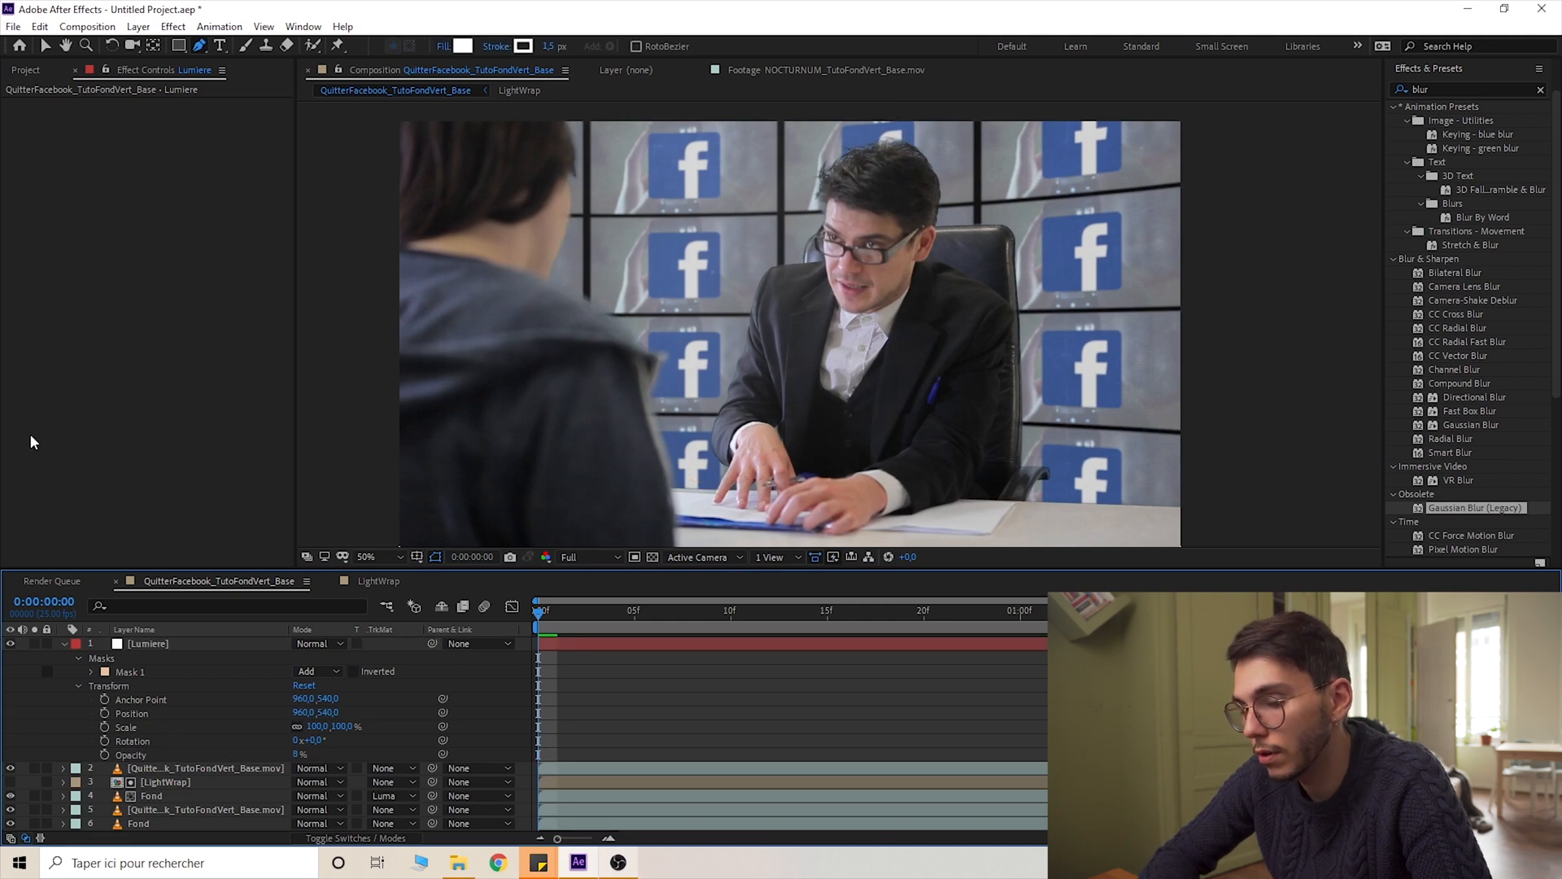
Add the expression wiggle(3,6) to the Lumiere layer's opacity and preview the flicker
{"action": "left_click", "coordinate": [173, 645]}
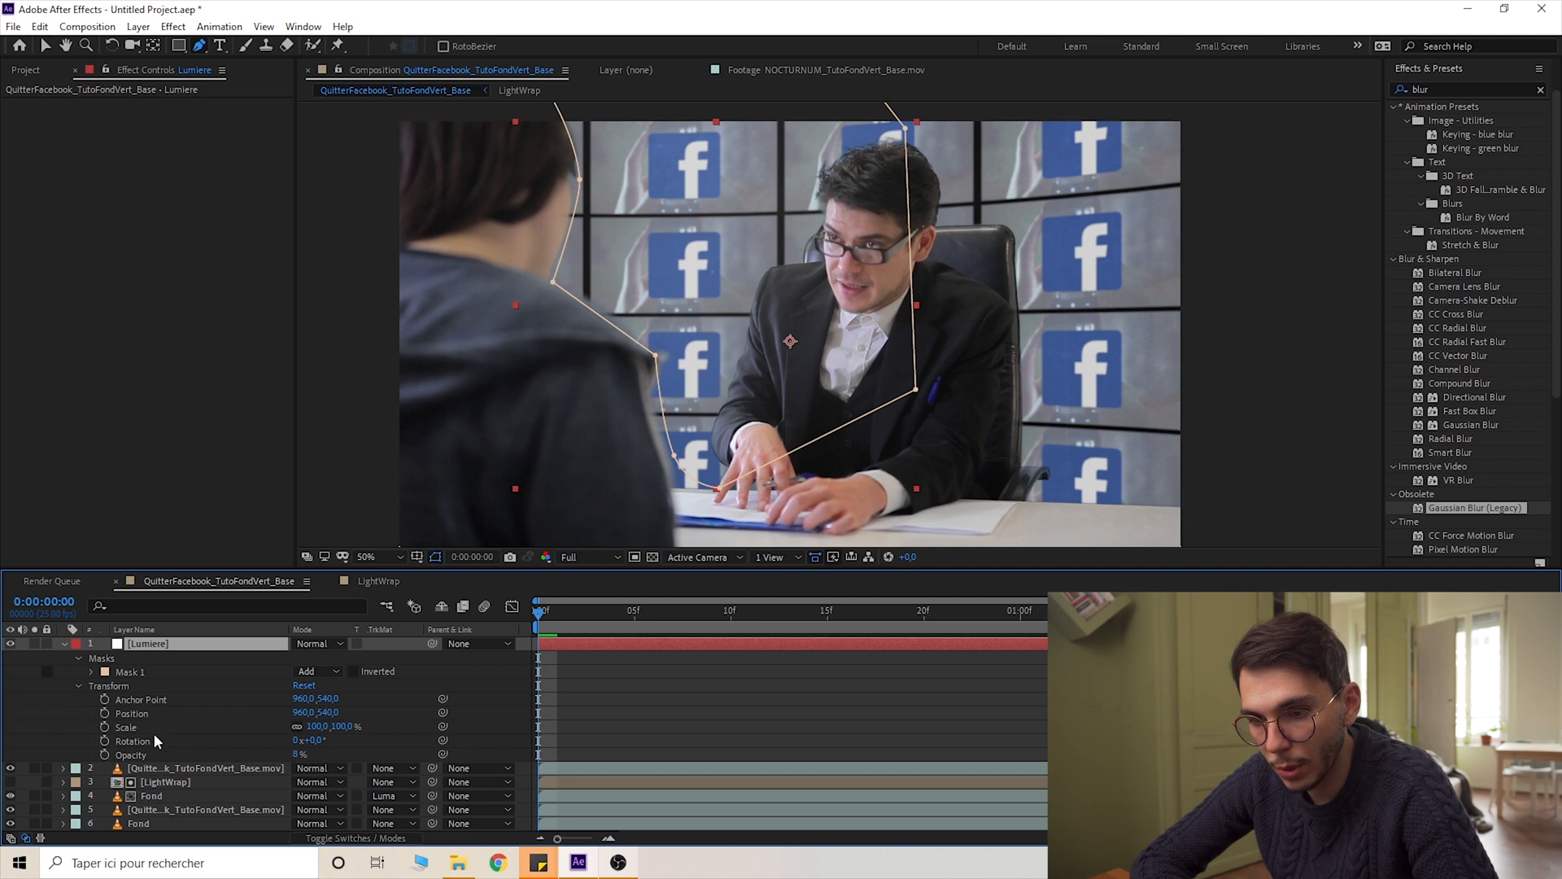
{"action": "left_click", "coordinate": [105, 754], "text": "alt"}
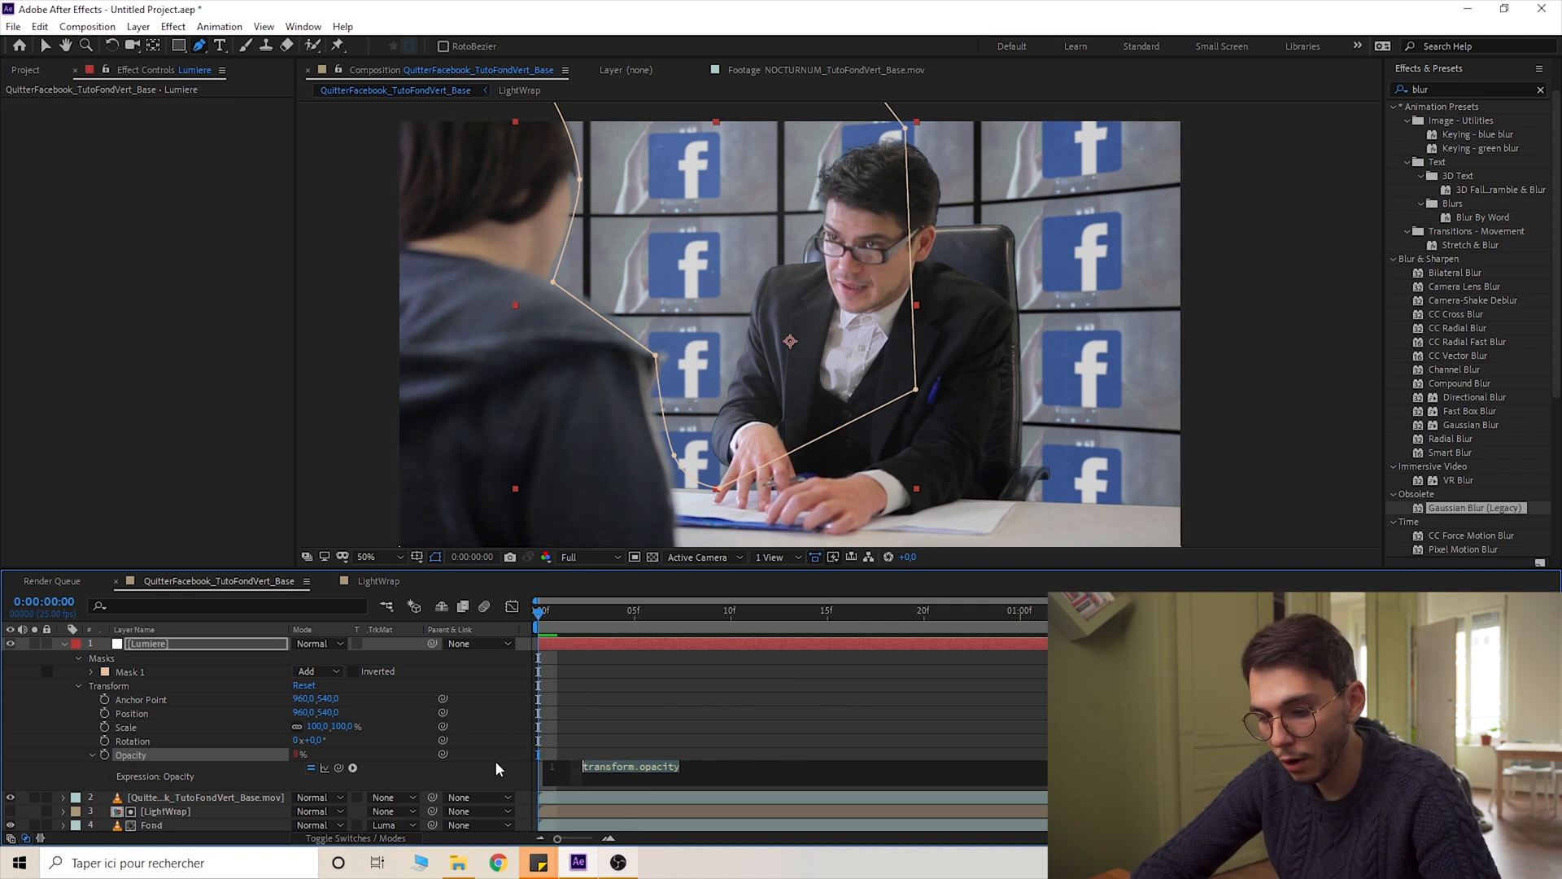
{"action": "type", "text": "wiggle"}
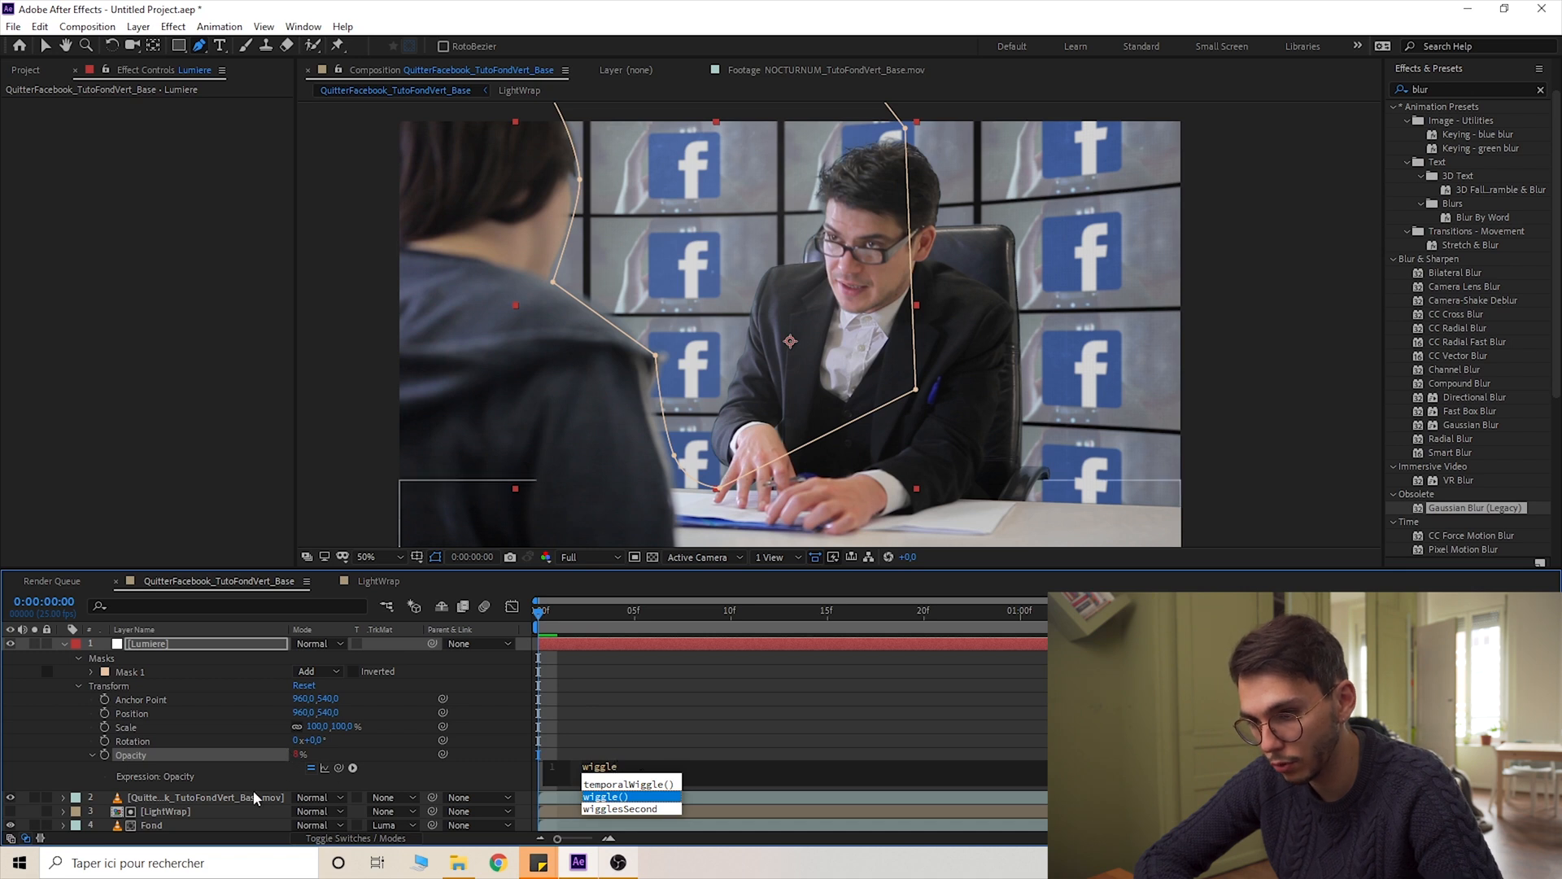
{"action": "key", "text": "Return"}
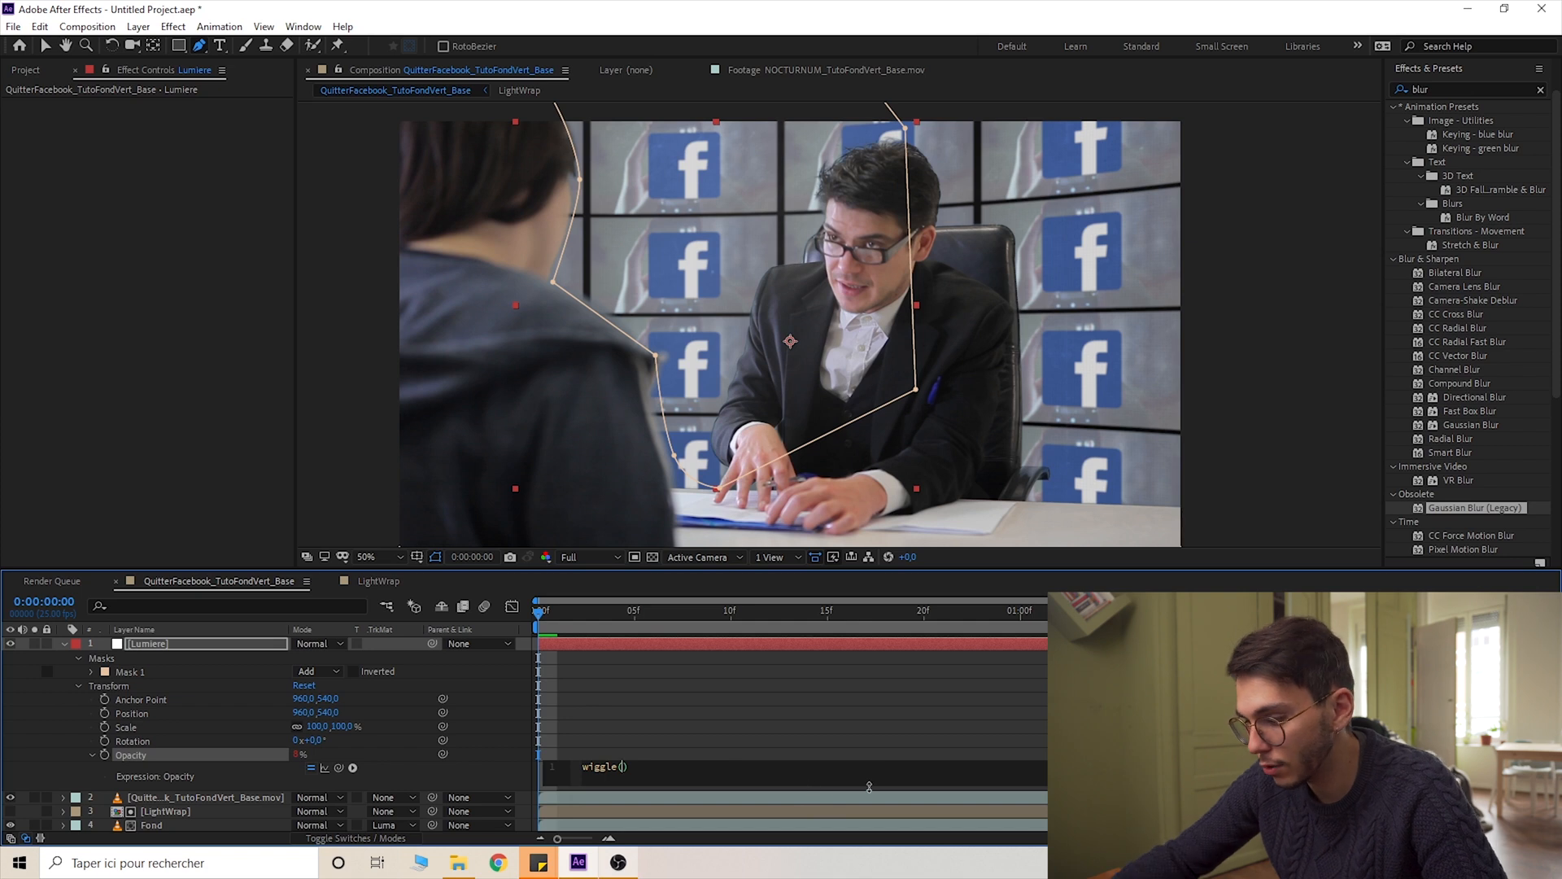
{"action": "type", "text": "3"}
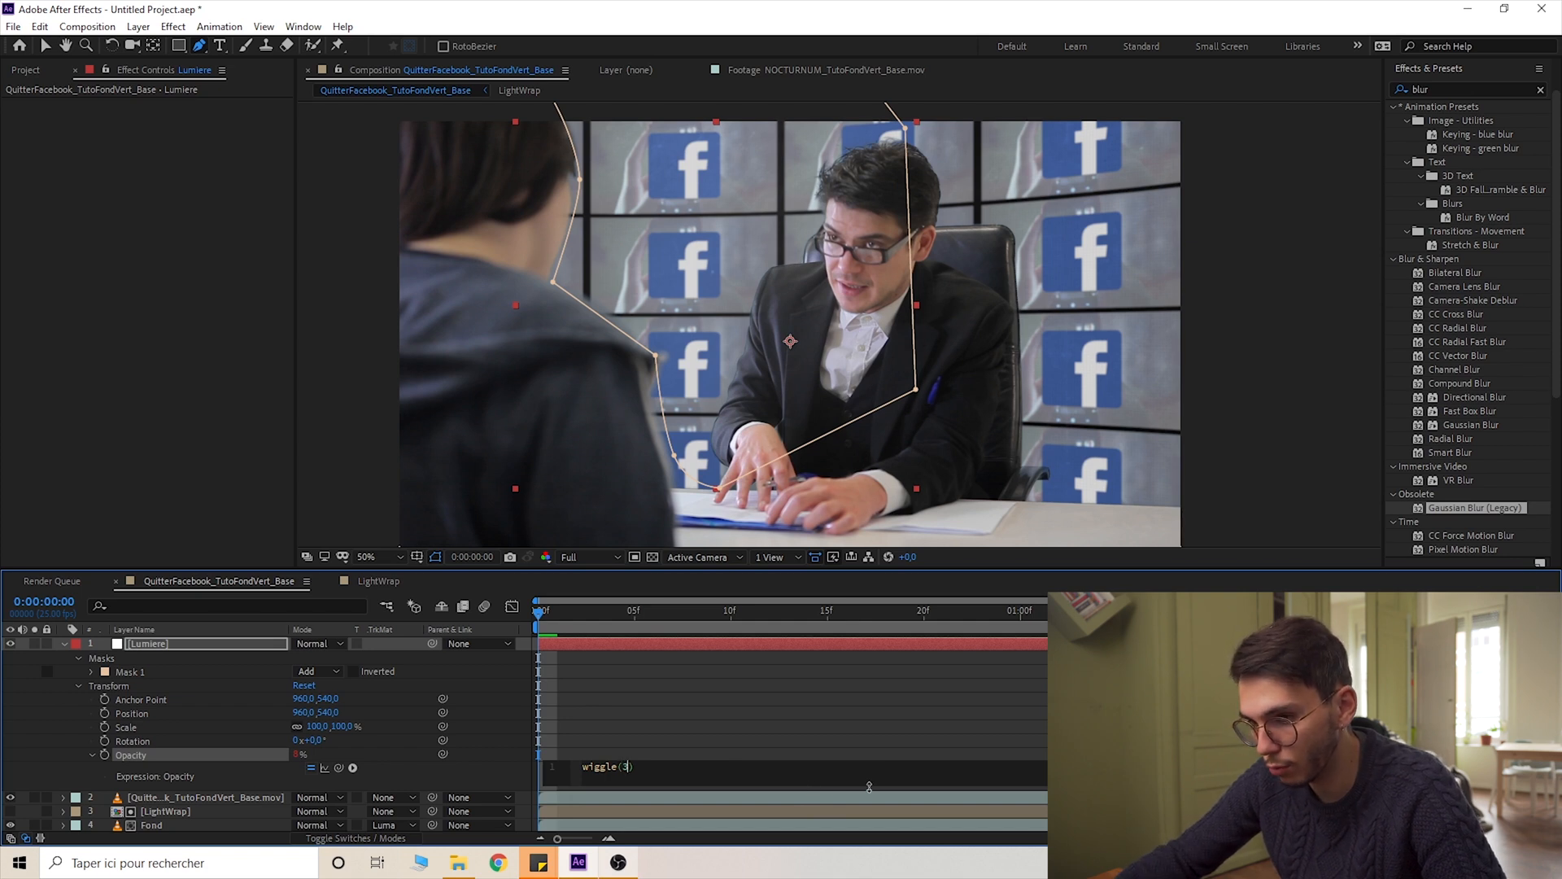
{"action": "type", "text": ","}
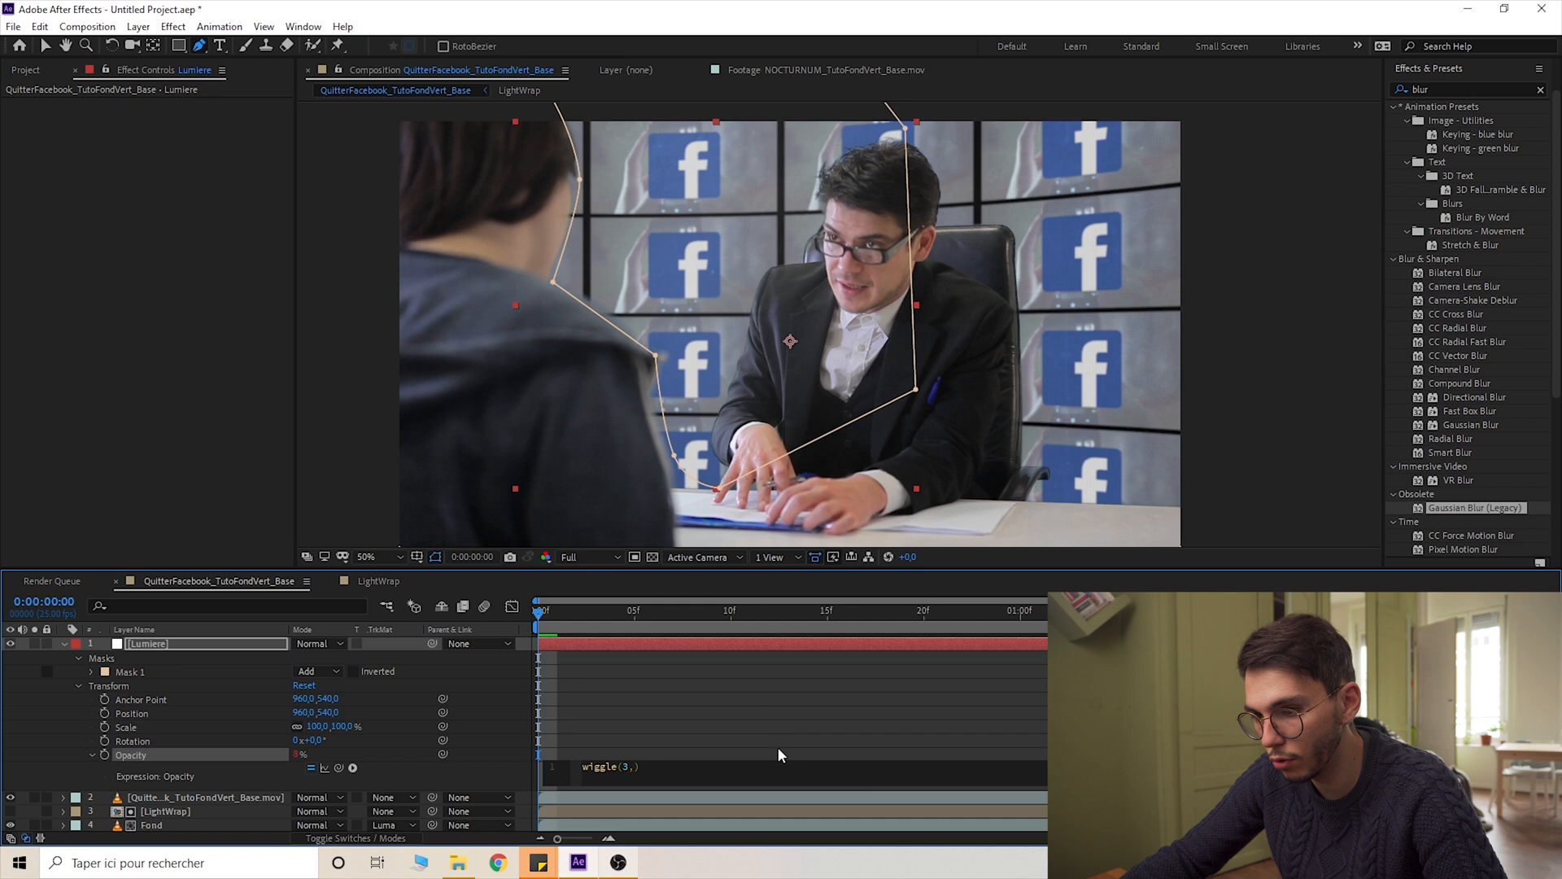
{"action": "type", "text": "6"}
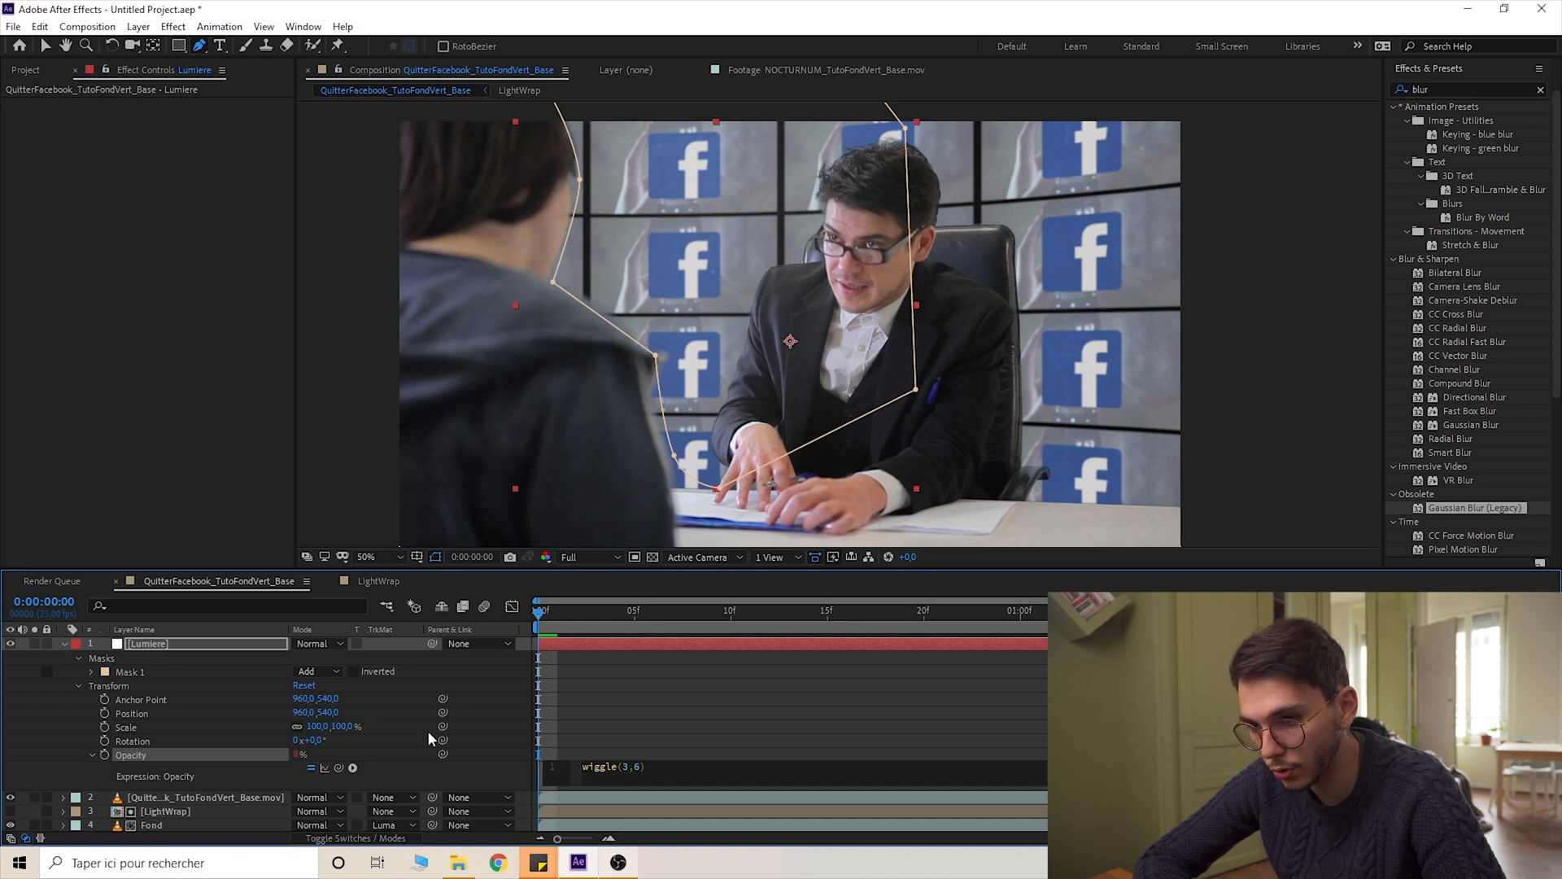
{"action": "left_click", "coordinate": [554, 732]}
{"action": "key", "text": "space"}
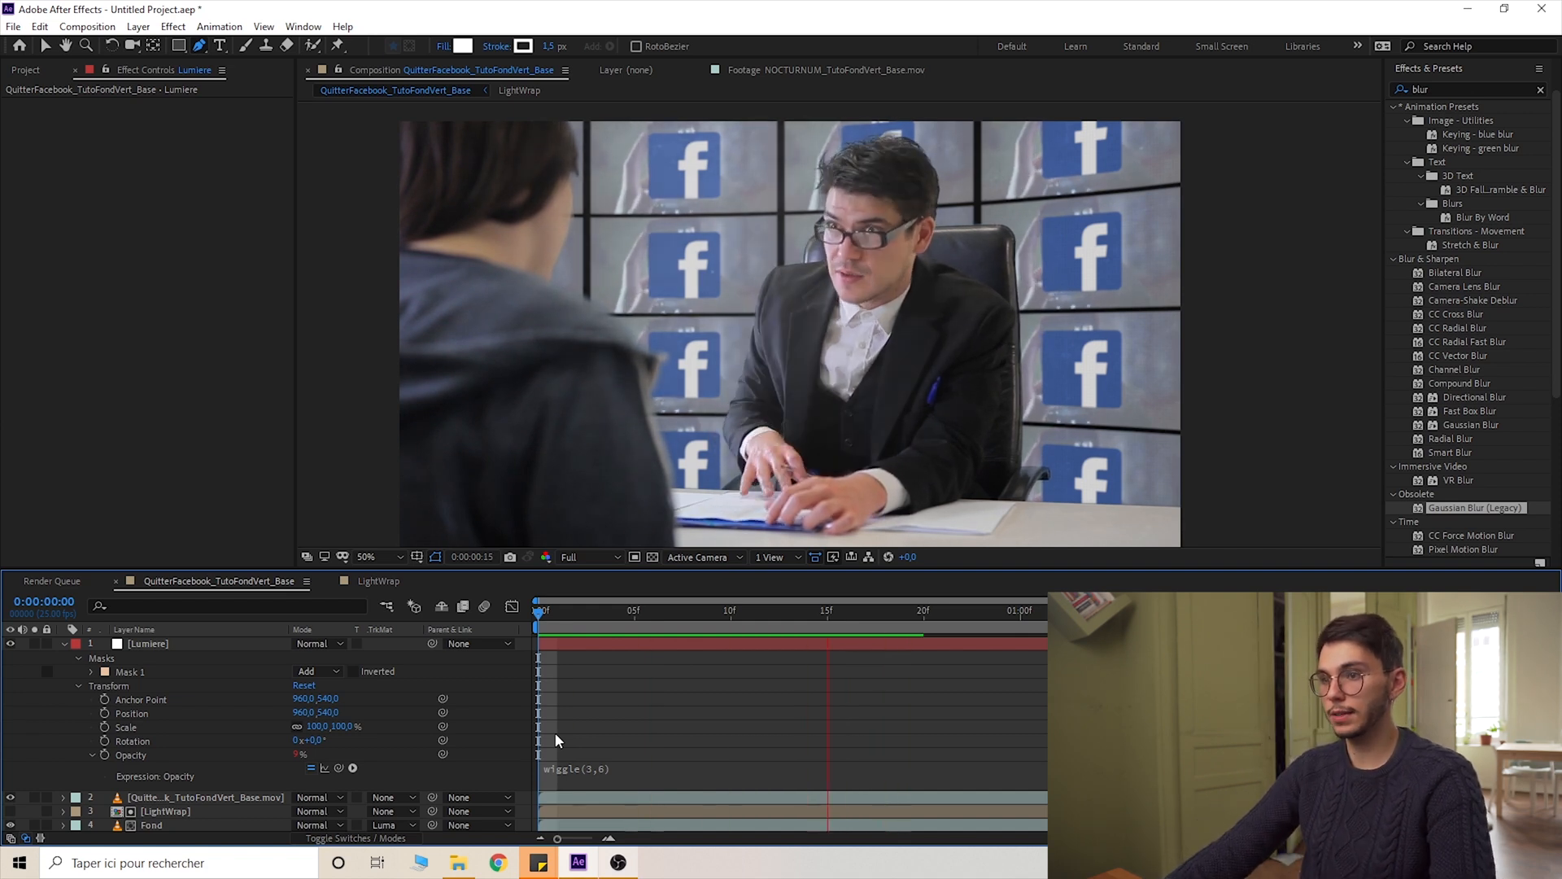
{"action": "key", "text": "space"}
Draw a second, four-point Pen mask on the Lumiere solid enclosing the foreground person, with its upper corner near the head
{"action": "left_click", "coordinate": [151, 644]}
{"action": "left_click_drag", "start_coordinate": [651, 325], "coordinate": [760, 306]}
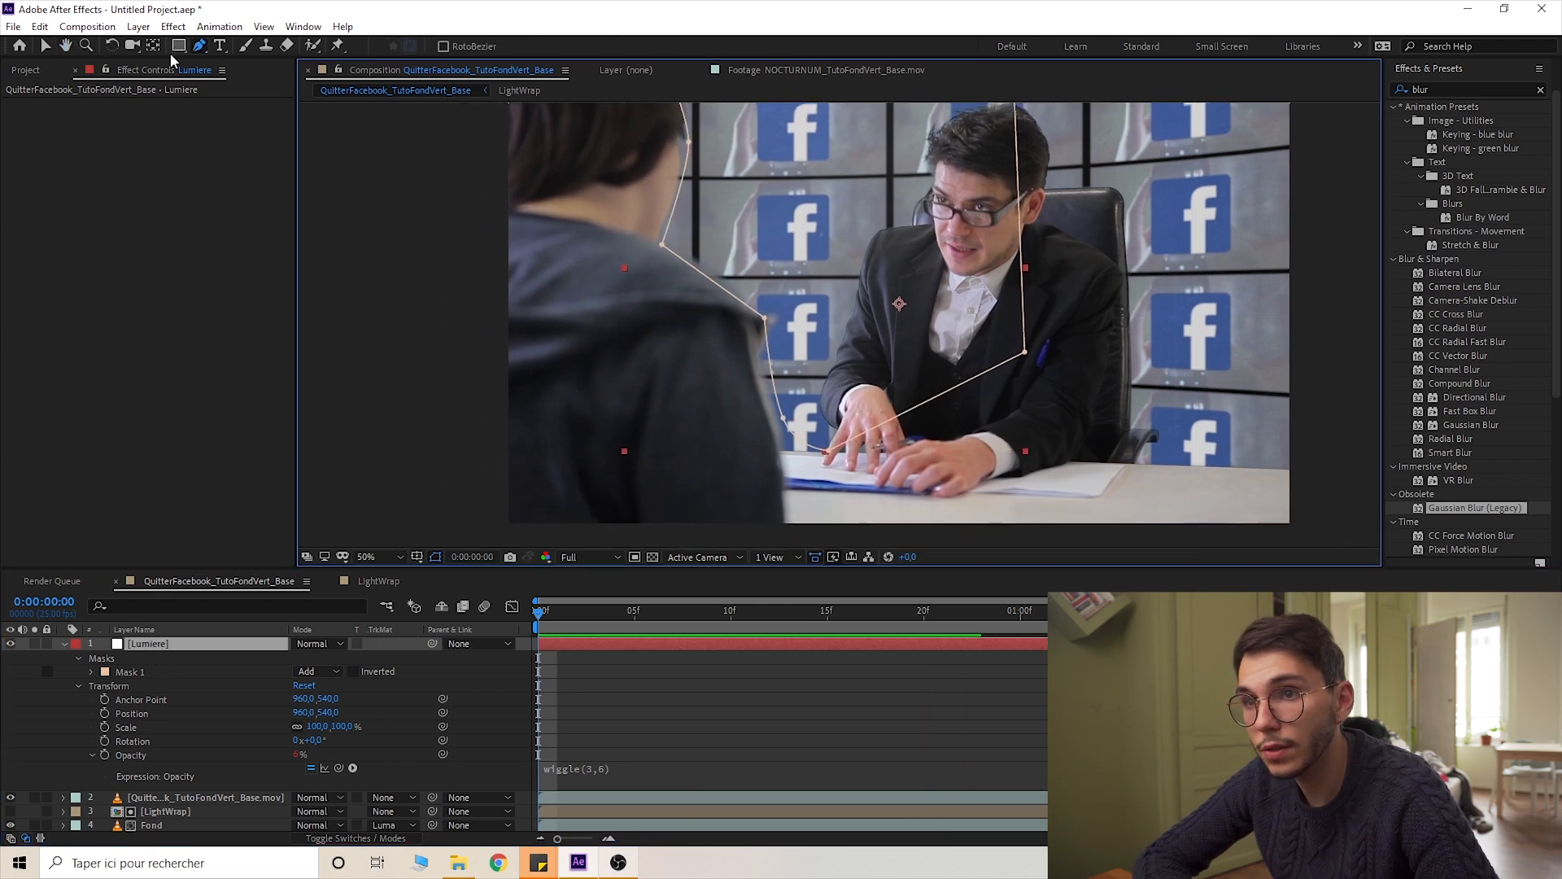
{"action": "left_click_drag", "start_coordinate": [456, 114], "coordinate": [479, 196]}
{"action": "left_click", "coordinate": [474, 145]}
{"action": "left_click", "coordinate": [753, 147]}
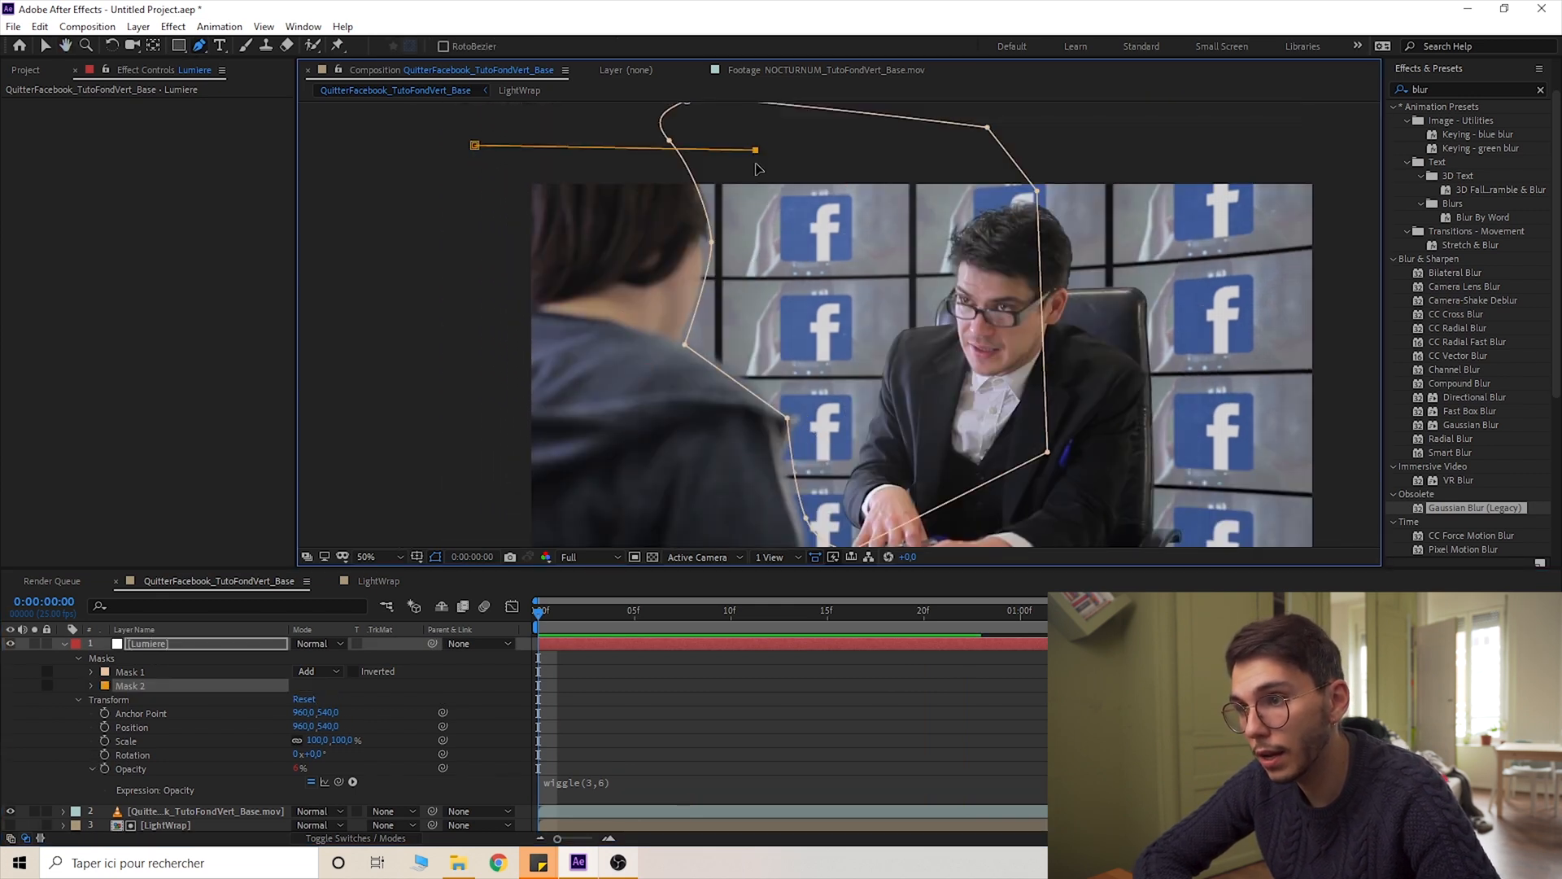
{"action": "scroll", "coordinate": [826, 472], "scroll_direction": "down", "scroll_amount": 3}
{"action": "left_click", "coordinate": [808, 488]}
{"action": "left_click", "coordinate": [453, 480]}
{"action": "scroll", "coordinate": [501, 313], "scroll_direction": "up", "scroll_amount": 5}
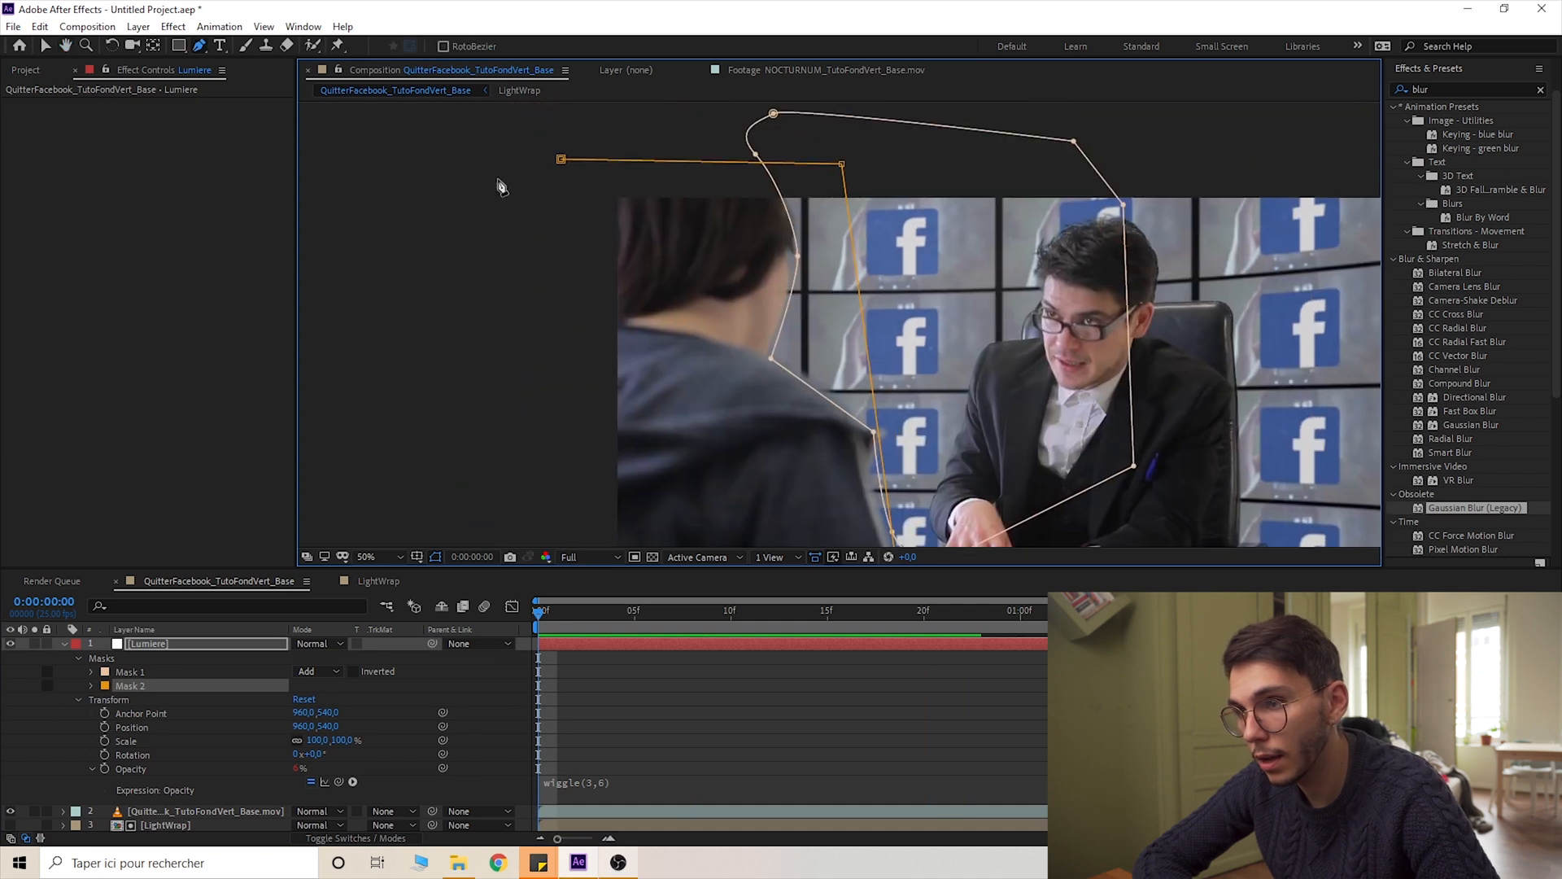
{"action": "left_click", "coordinate": [561, 159]}
{"action": "left_click_drag", "start_coordinate": [845, 165], "coordinate": [799, 166]}
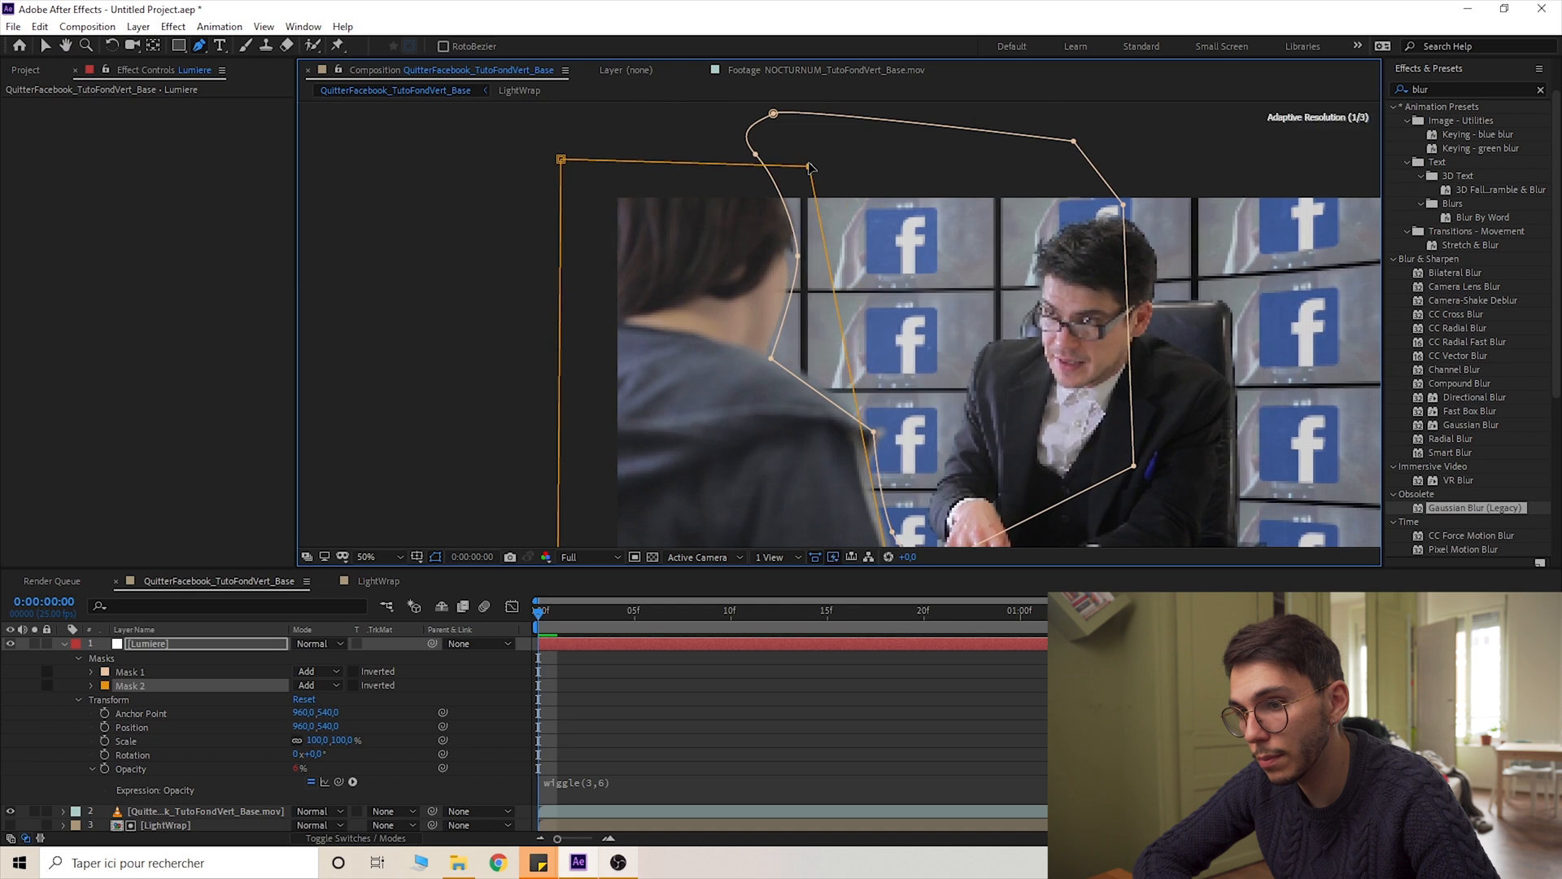
Set Mask 2 to Subtract with a 91-pixel feather and nudge its upper corner closer to the foreground person's head
{"action": "left_click", "coordinate": [297, 686]}
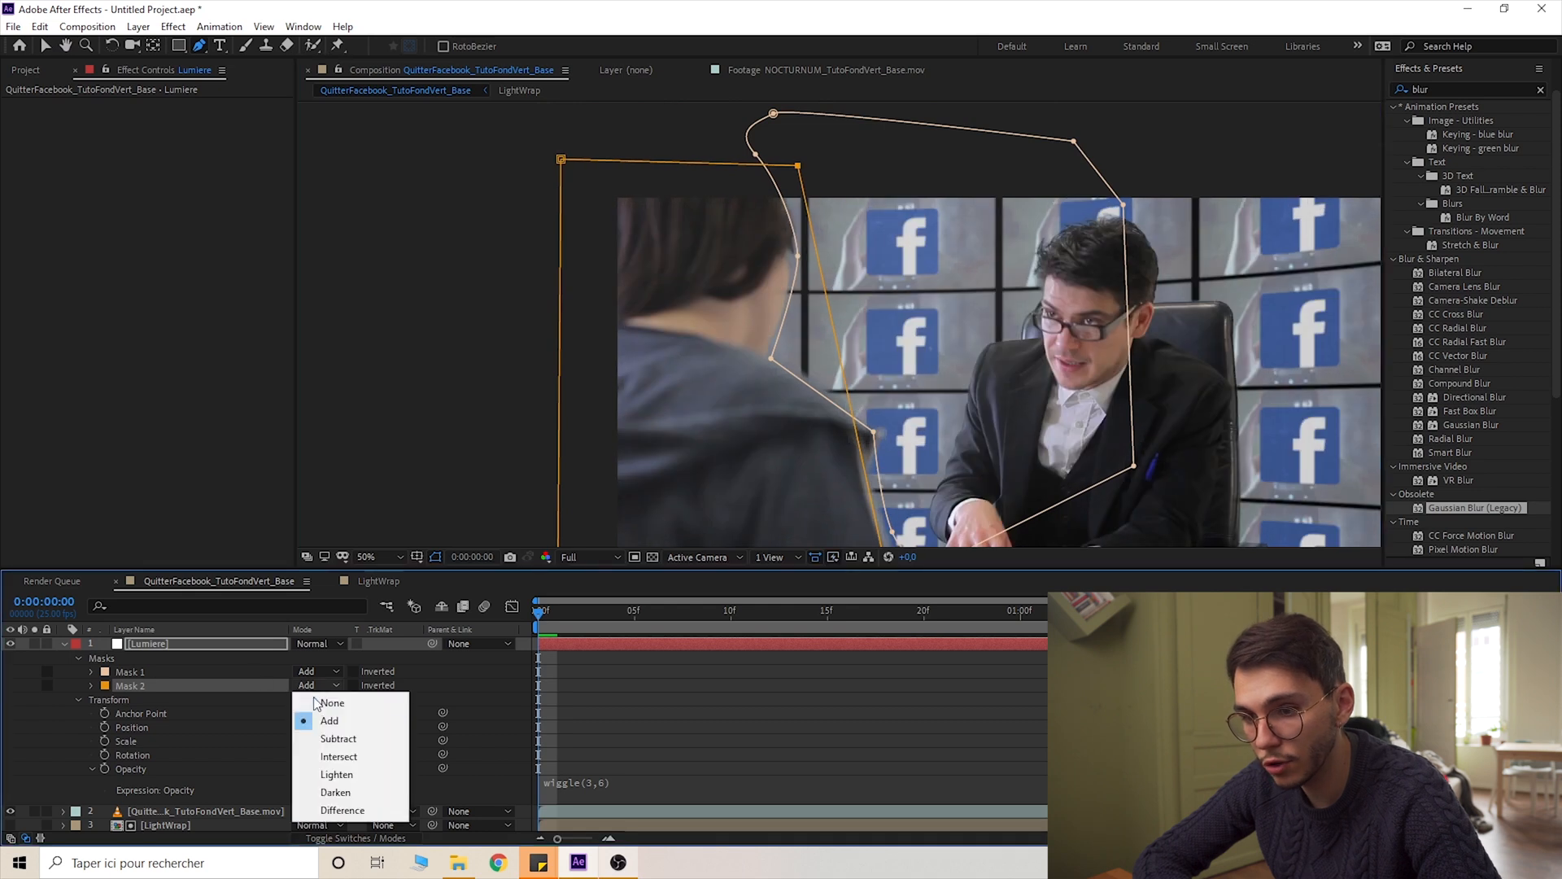
{"action": "left_click", "coordinate": [329, 735]}
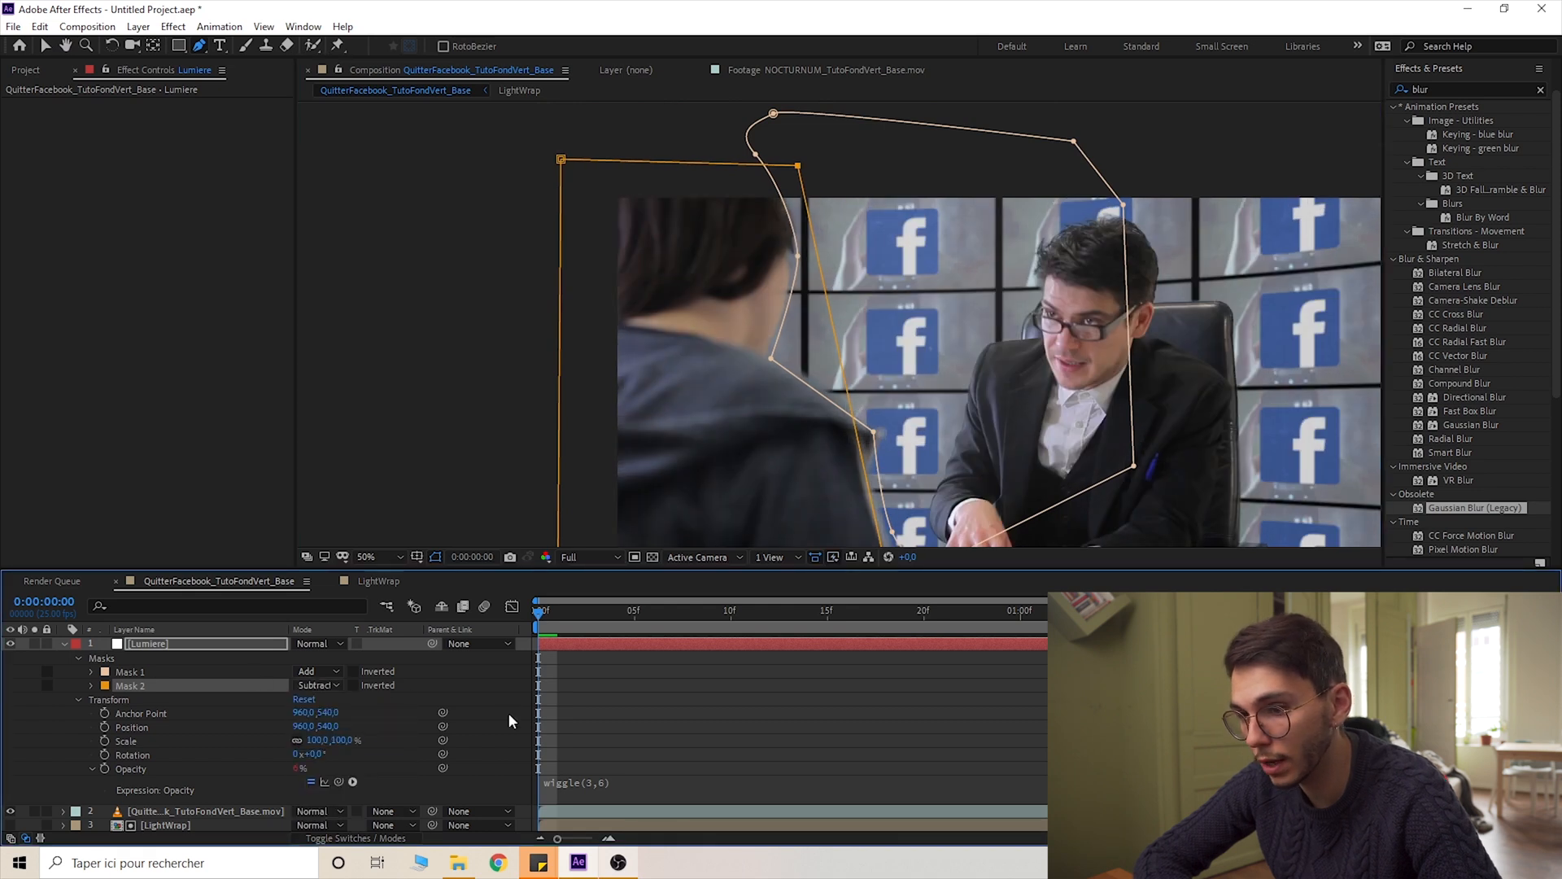
{"action": "left_click", "coordinate": [91, 685]}
{"action": "left_click_drag", "start_coordinate": [319, 712], "coordinate": [359, 692]}
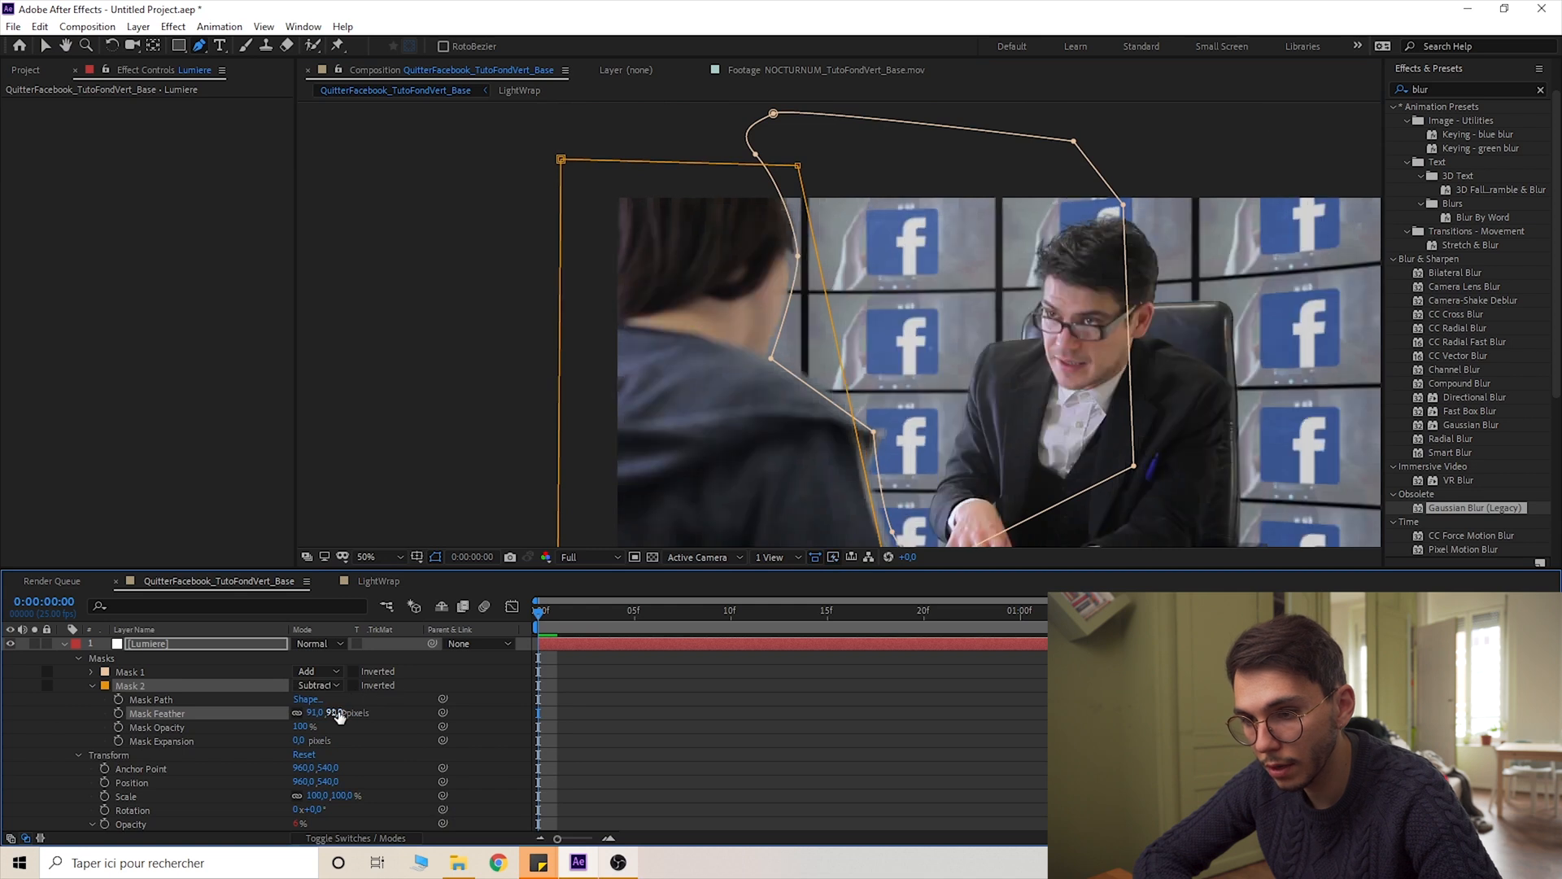
{"action": "left_click_drag", "start_coordinate": [798, 167], "coordinate": [784, 164]}
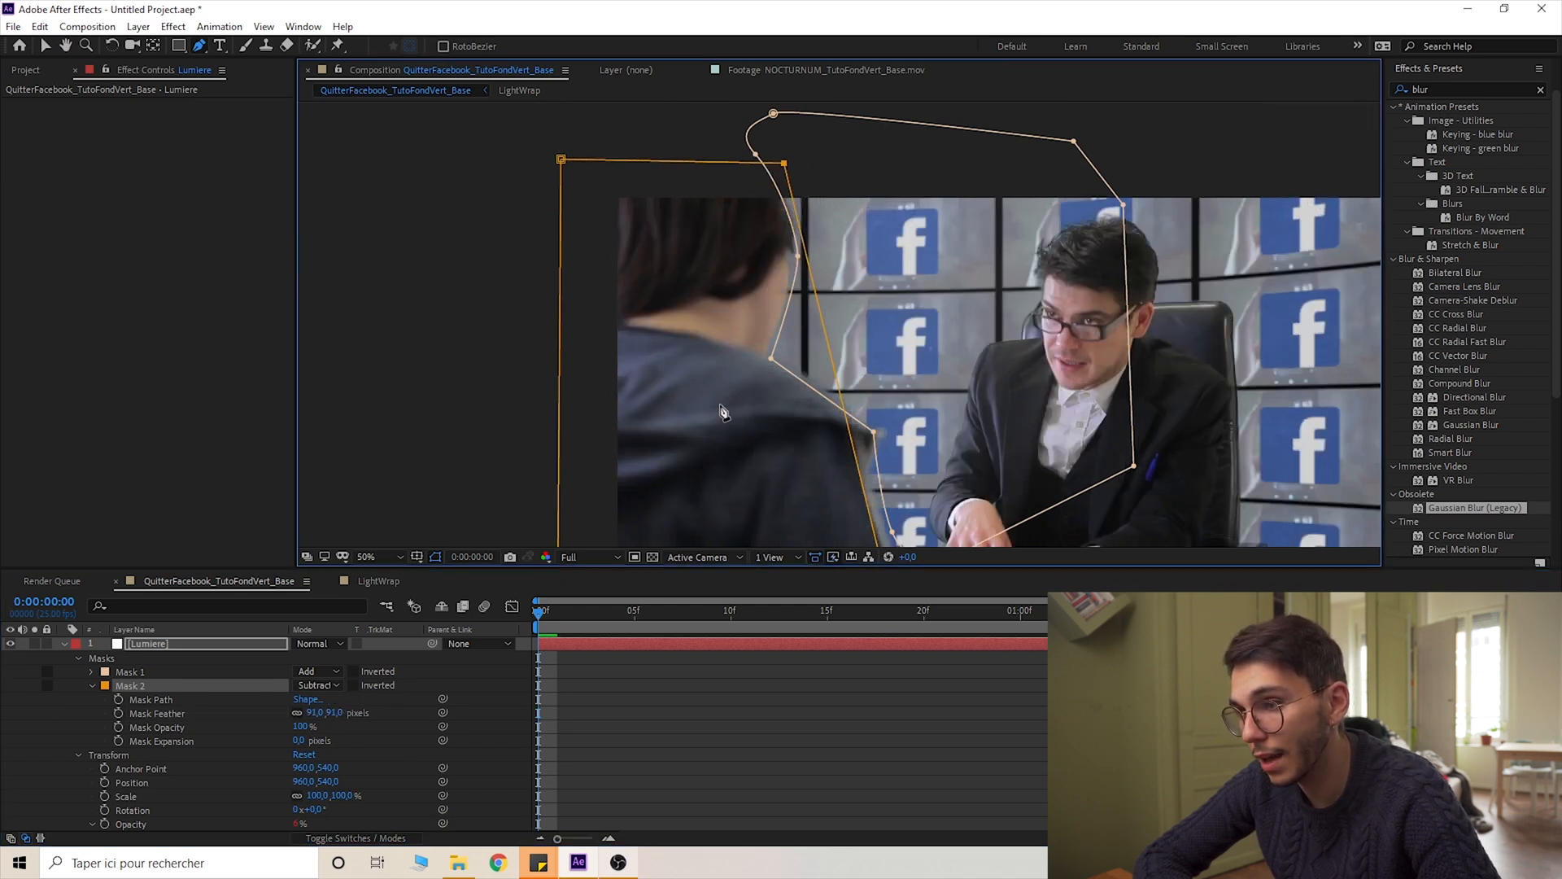
{"action": "left_click_drag", "start_coordinate": [911, 387], "coordinate": [849, 322]}
Set the Lumiere layer's blending mode to Screen and its opacity to 3%
{"action": "left_click", "coordinate": [500, 726]}
{"action": "key", "text": "space"}
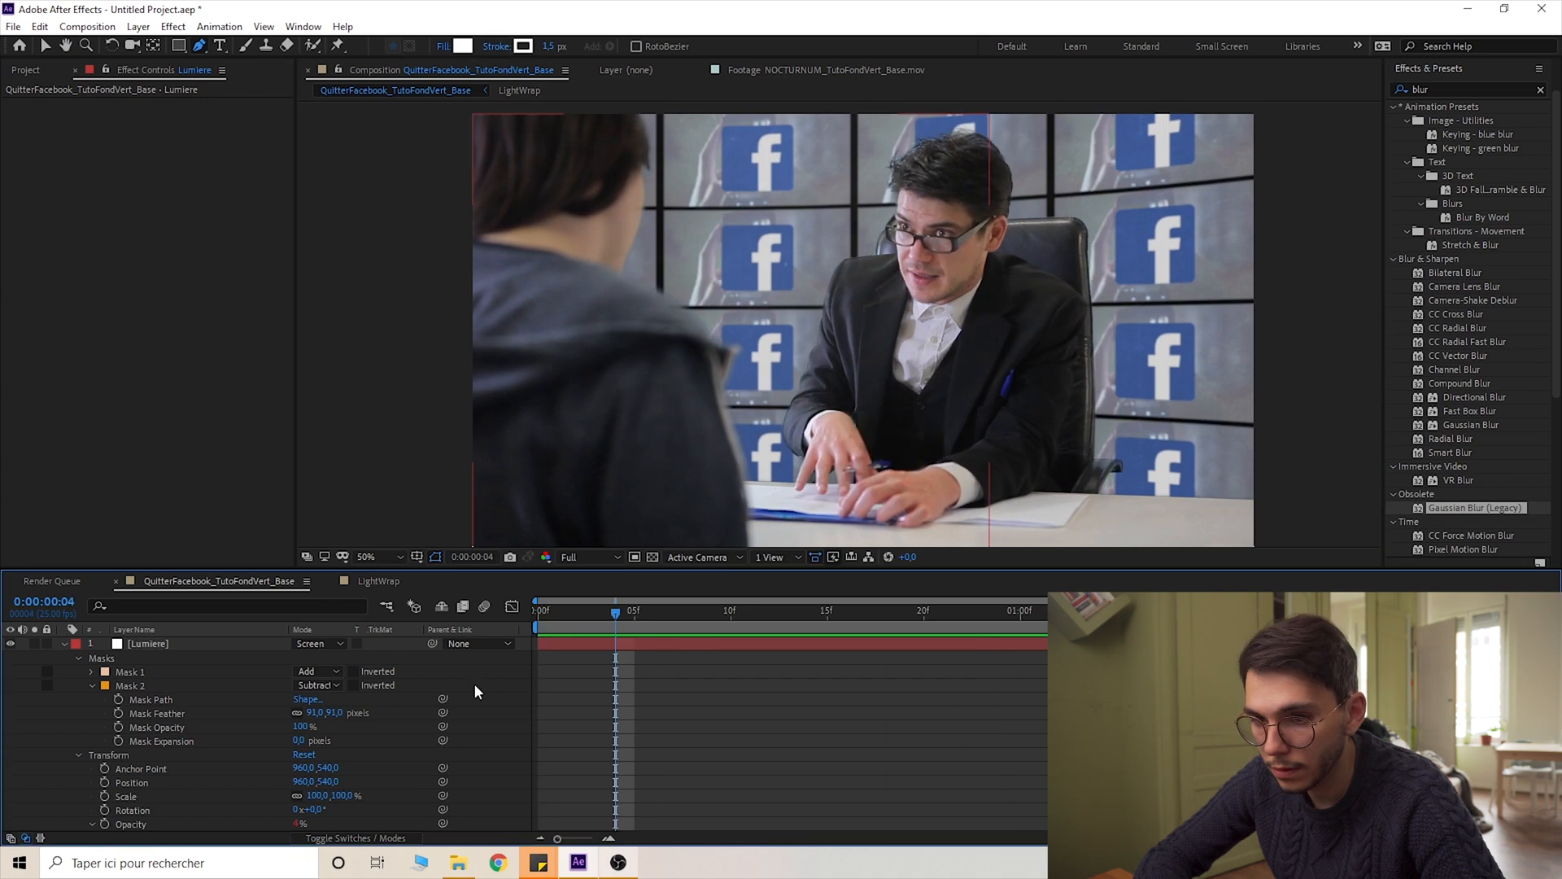
{"action": "scroll", "coordinate": [382, 699], "scroll_direction": "down", "scroll_amount": 3}
{"action": "left_click", "coordinate": [303, 740]}
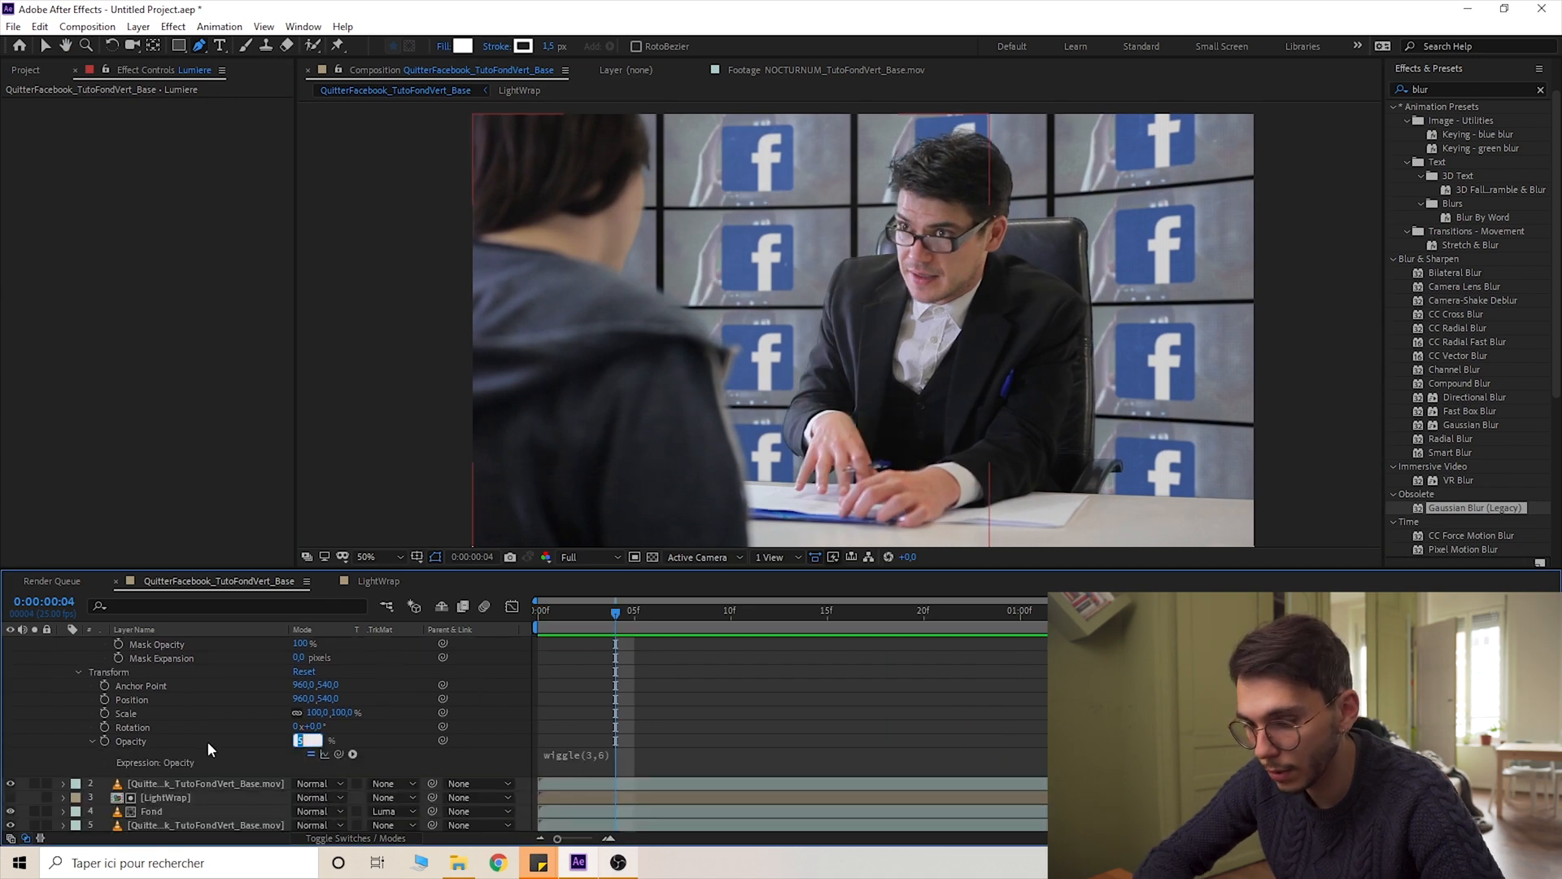
{"action": "type", "text": "3"}
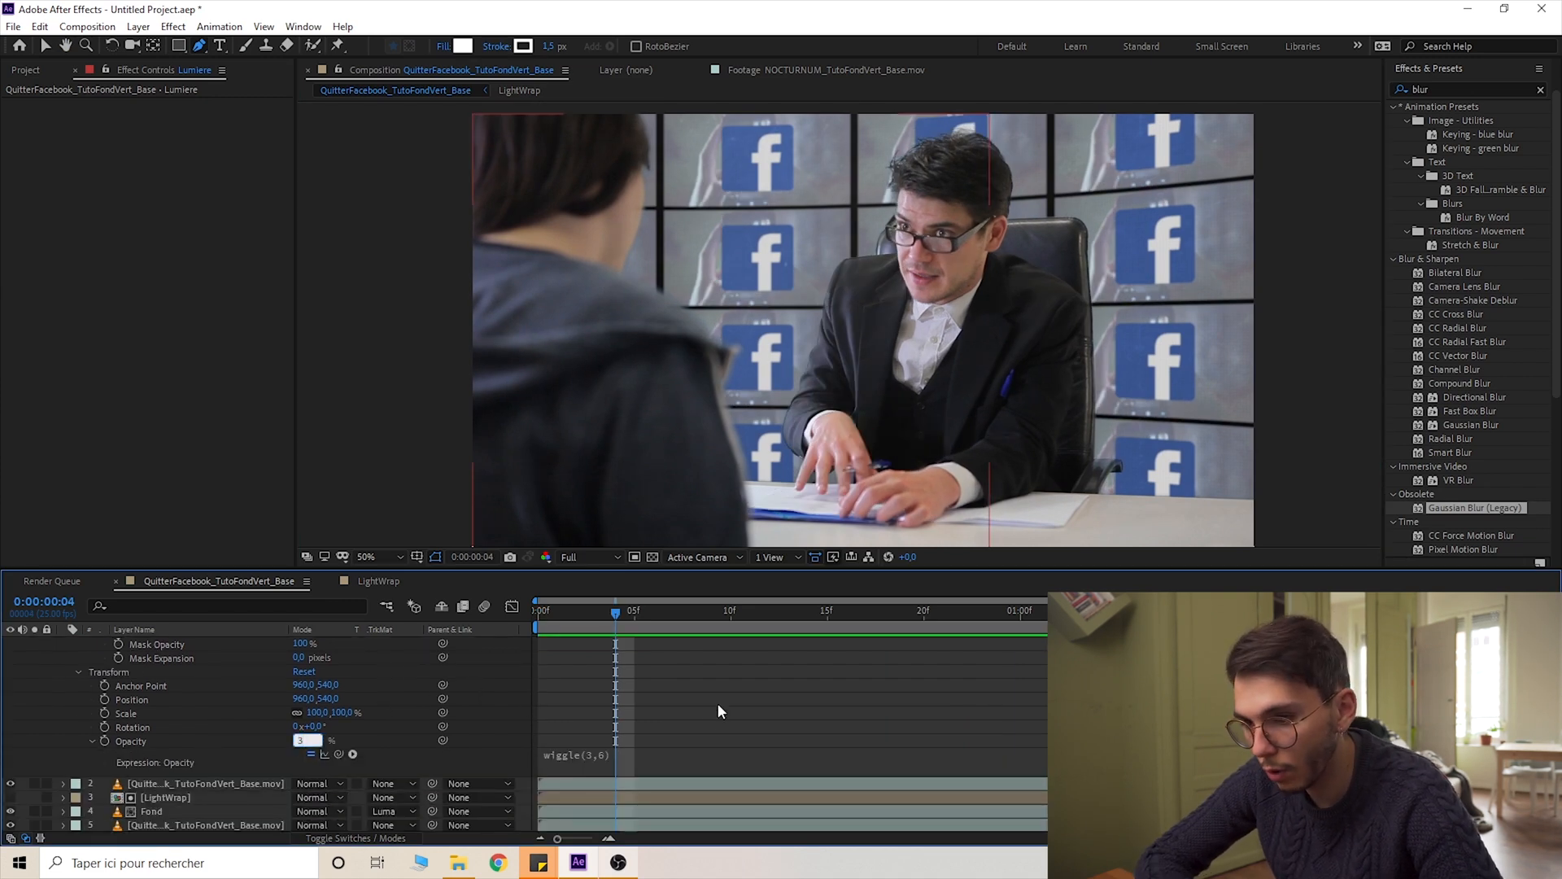
{"action": "key", "text": "Return"}
Change the Lumiere opacity expression to wiggle(3,3), preview the flicker and collapse the layer's properties
{"action": "left_click", "coordinate": [603, 753]}
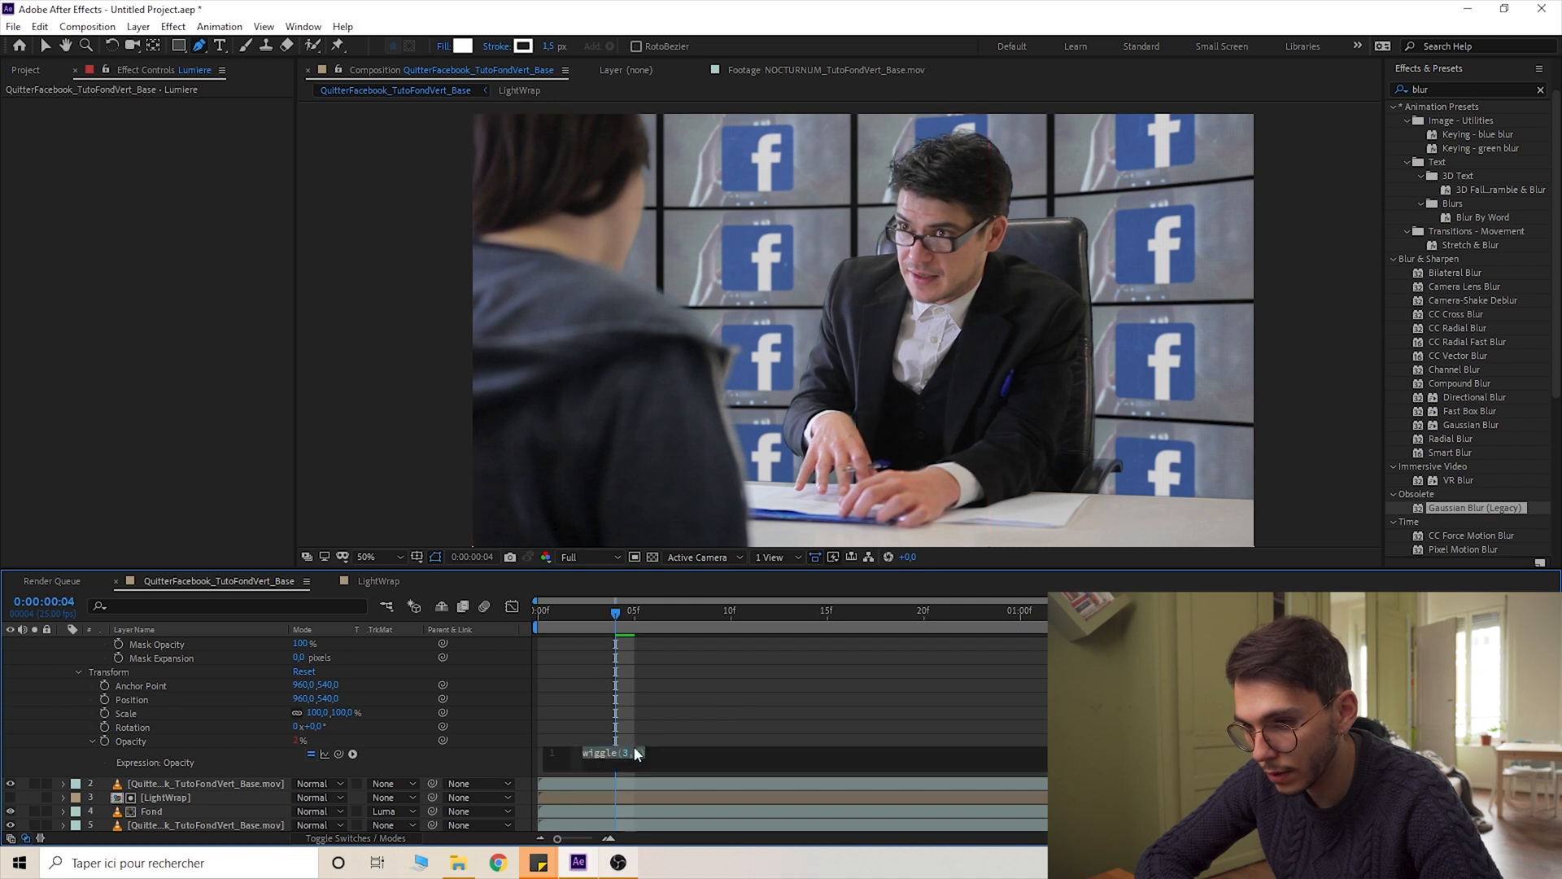
{"action": "left_click", "coordinate": [637, 750]}
{"action": "key", "text": "BackSpace"}
{"action": "type", "text": "3"}
{"action": "left_click", "coordinate": [518, 685]}
{"action": "key", "text": "space"}
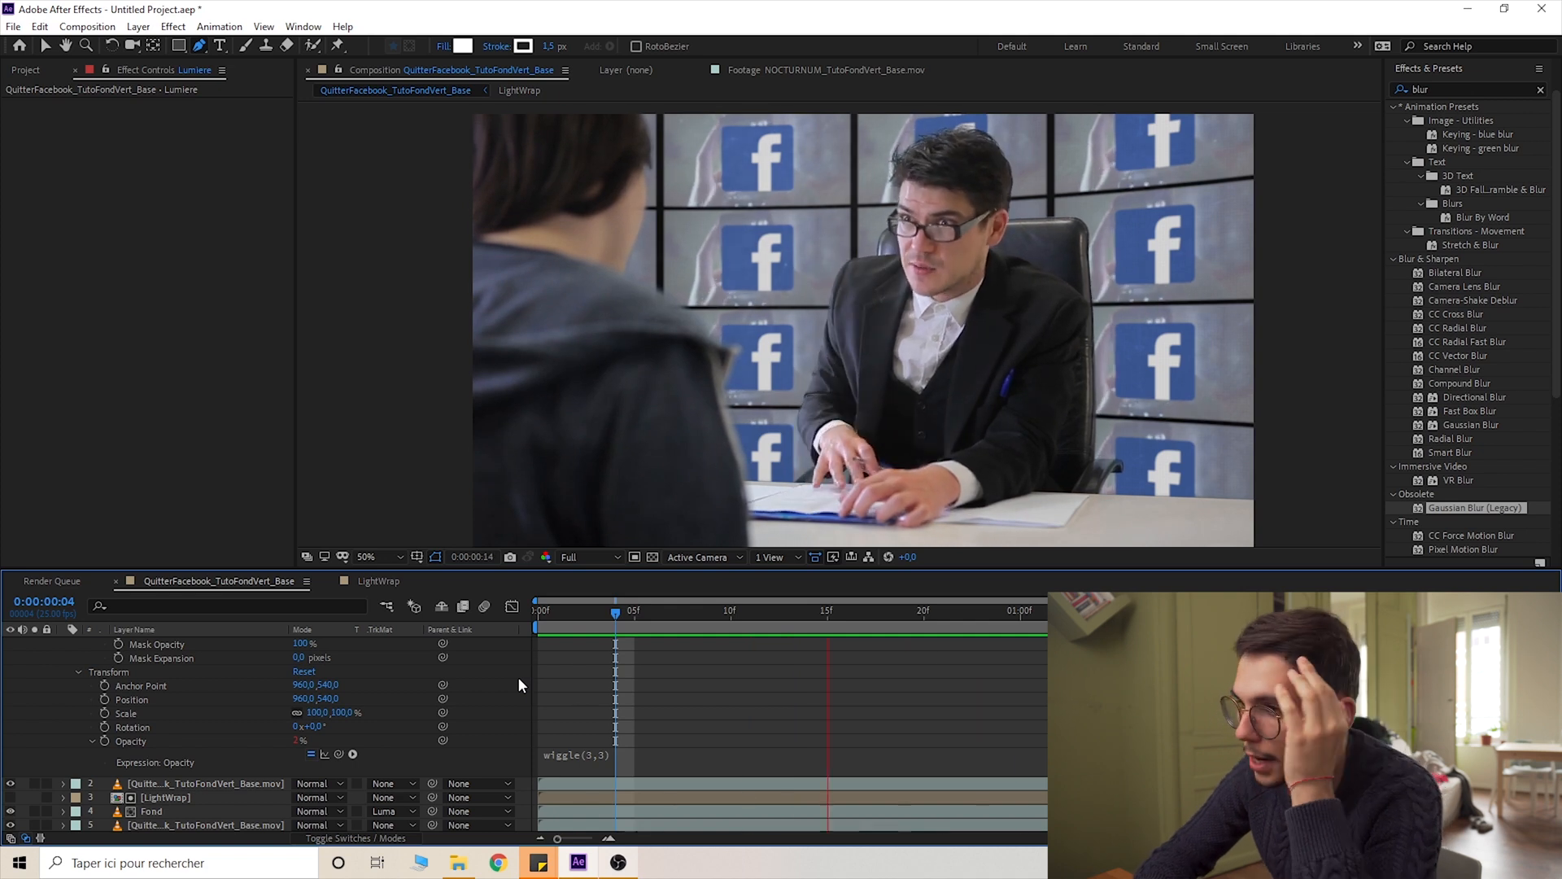
{"action": "key", "text": "space"}
{"action": "key", "text": "u"}
Create an adjustment layer above all other layers and name it GLOW
{"action": "right_click", "coordinate": [319, 760]}
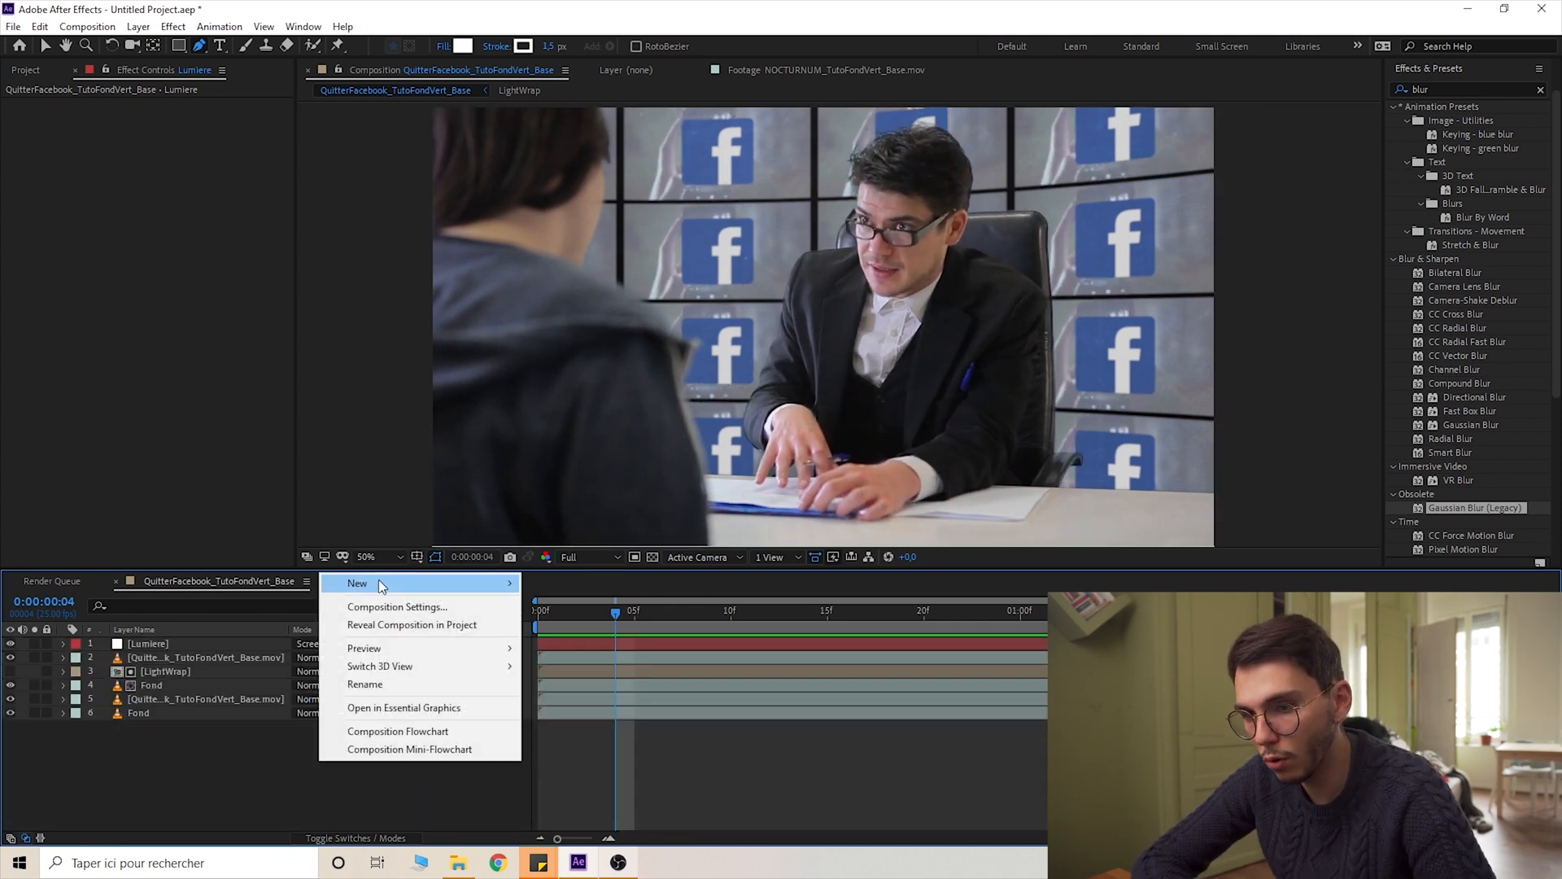
{"action": "right_click", "coordinate": [251, 757]}
{"action": "mouse_move", "coordinate": [315, 594]}
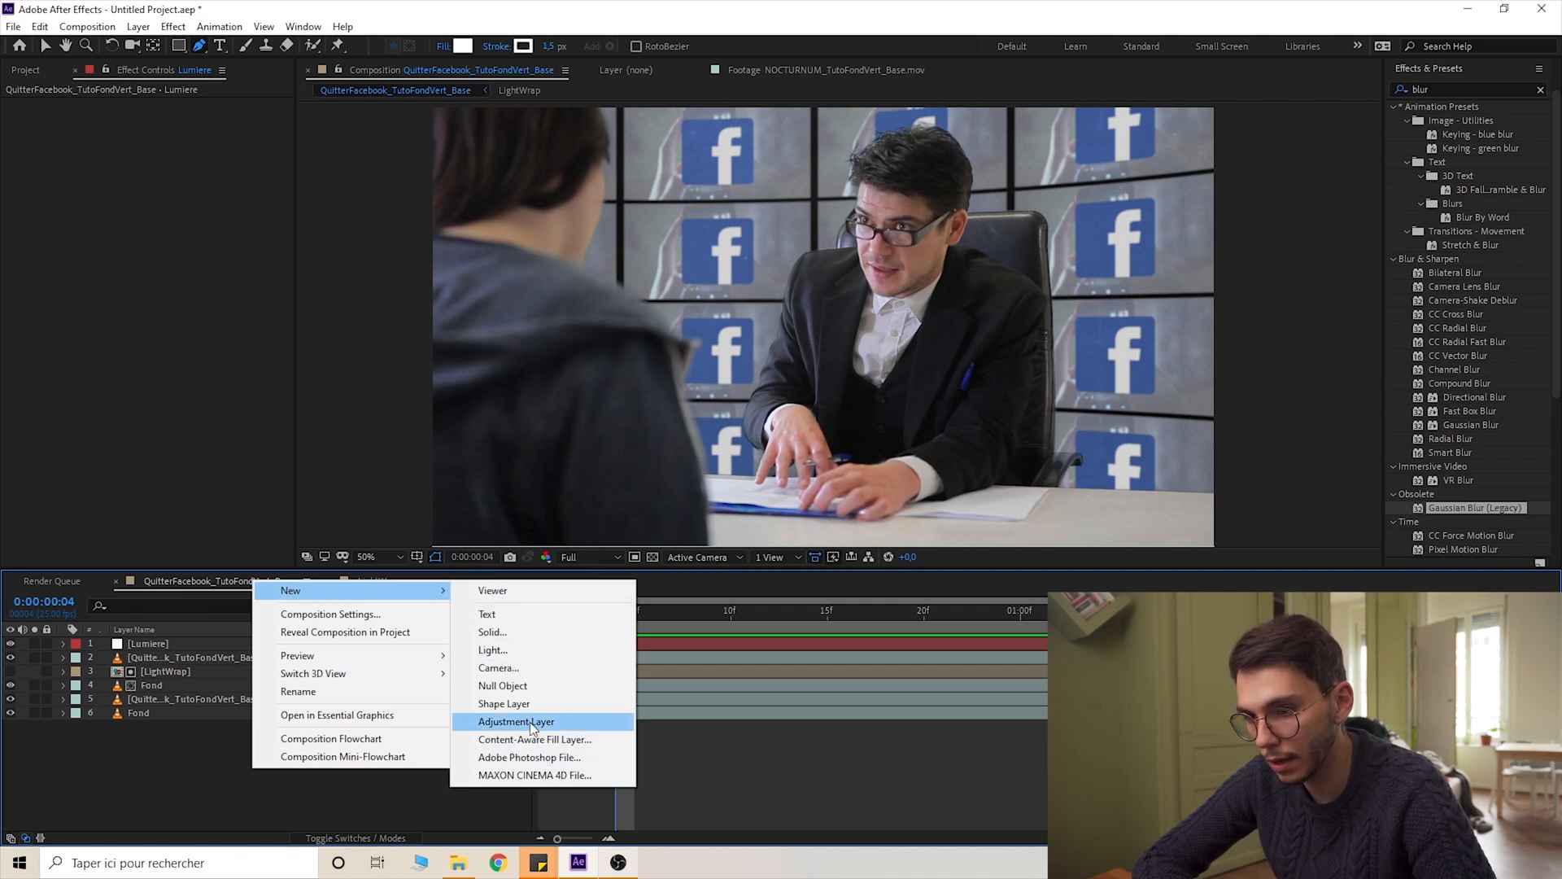
{"action": "left_click", "coordinate": [499, 724]}
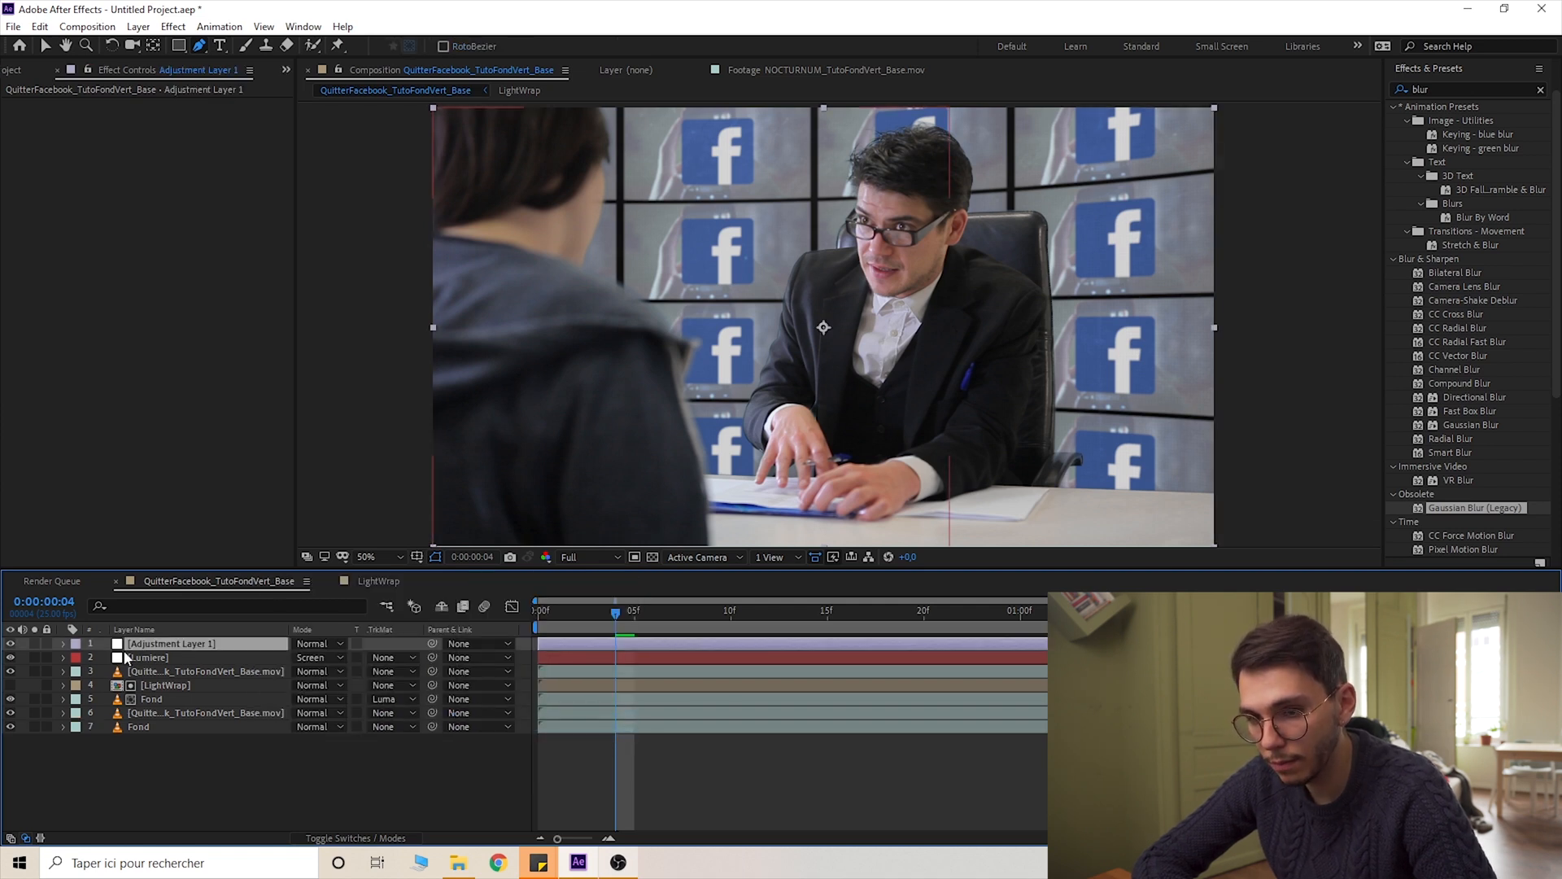
{"action": "key", "text": "Return"}
{"action": "type", "text": "GL"}
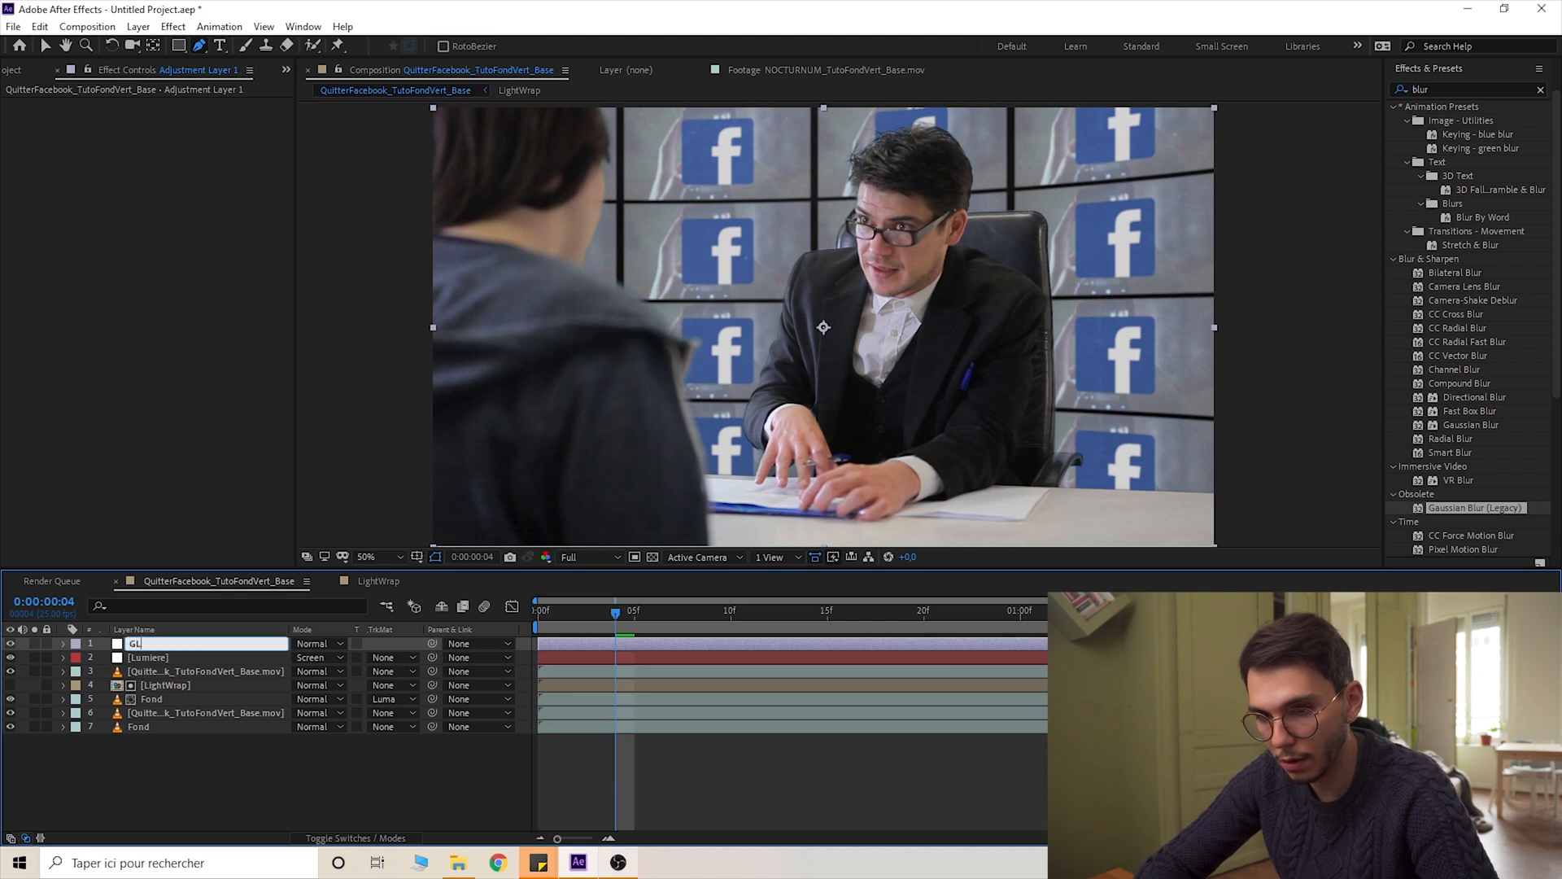
{"action": "type", "text": "OW"}
{"action": "key", "text": "Return"}
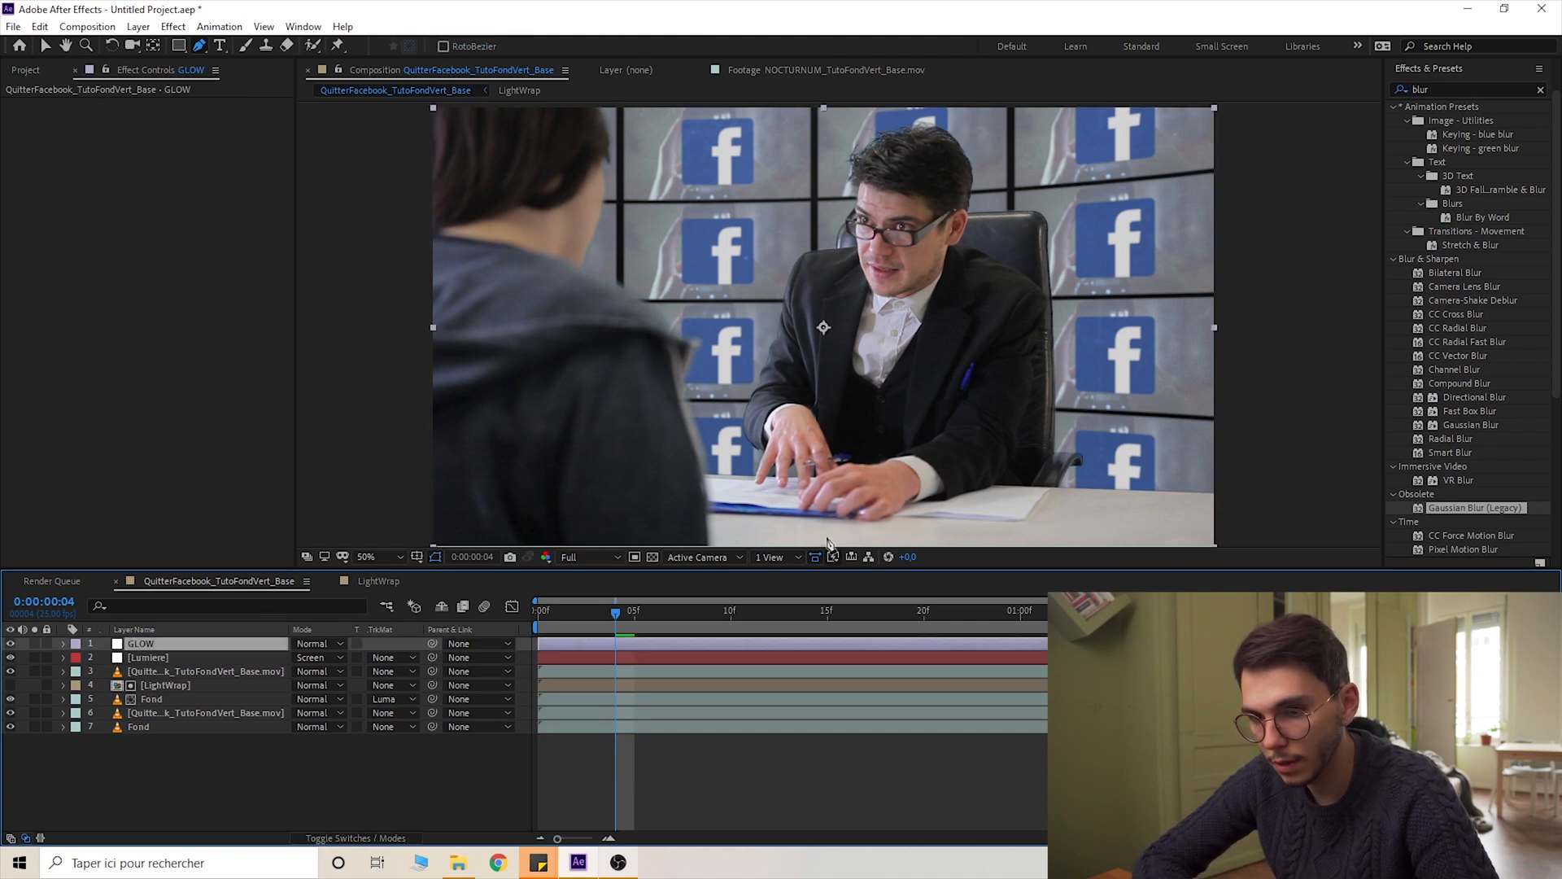
Find the Glow effect and apply it to the GLOW adjustment layer
{"action": "double_click", "coordinate": [1426, 84]}
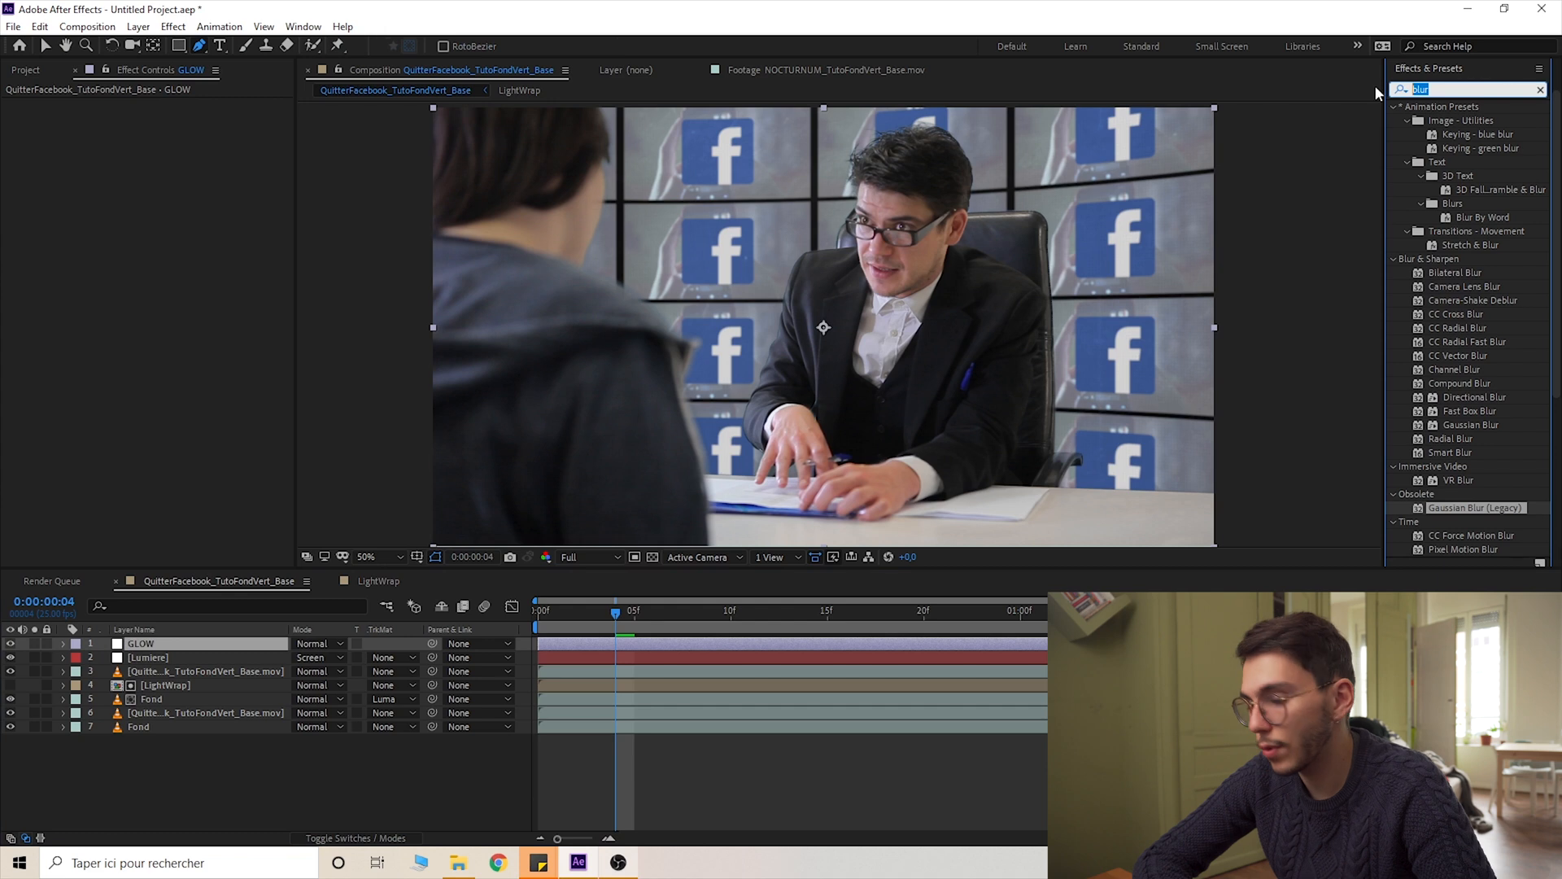
{"action": "type", "text": "glow"}
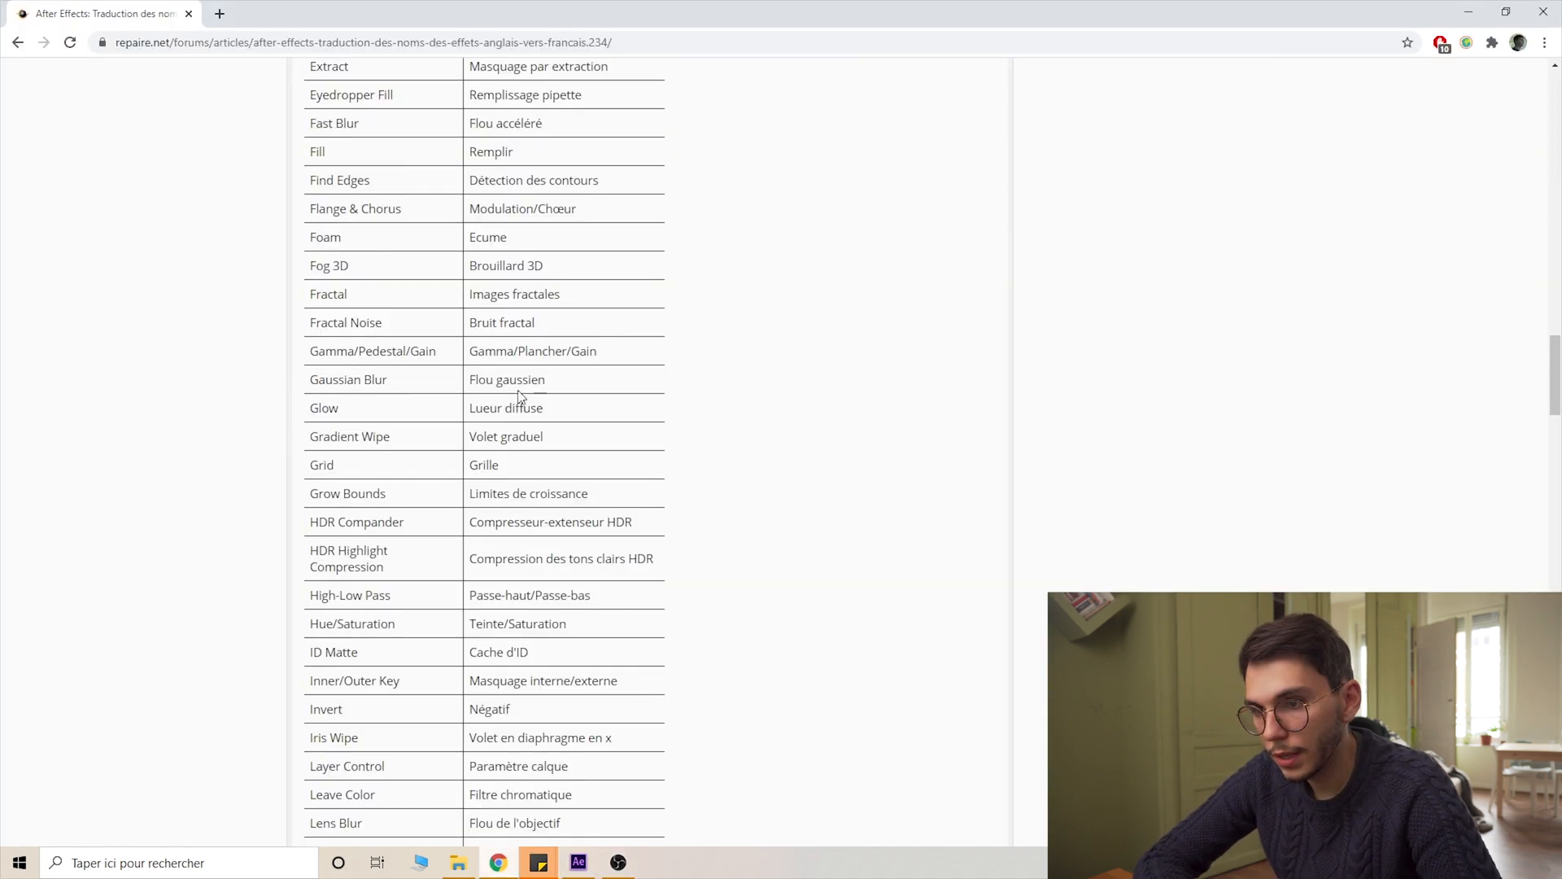
{"action": "left_click", "coordinate": [1543, 10]}
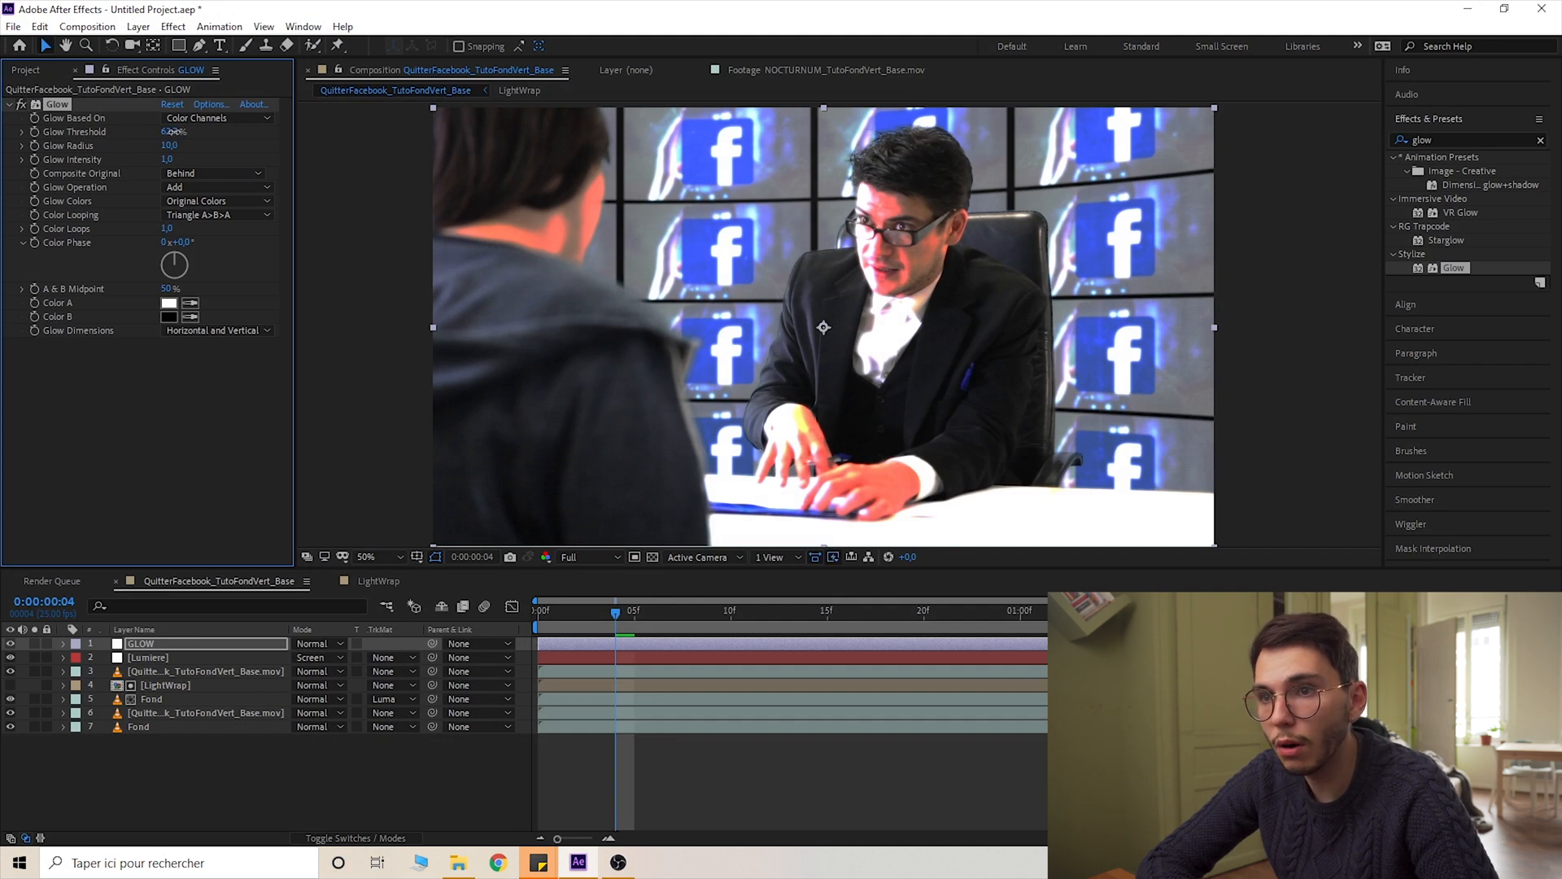
Set the Glow effect's threshold to 83.5%, radius to 158 and intensity to 1.3
{"action": "left_click_drag", "start_coordinate": [169, 131], "coordinate": [197, 128]}
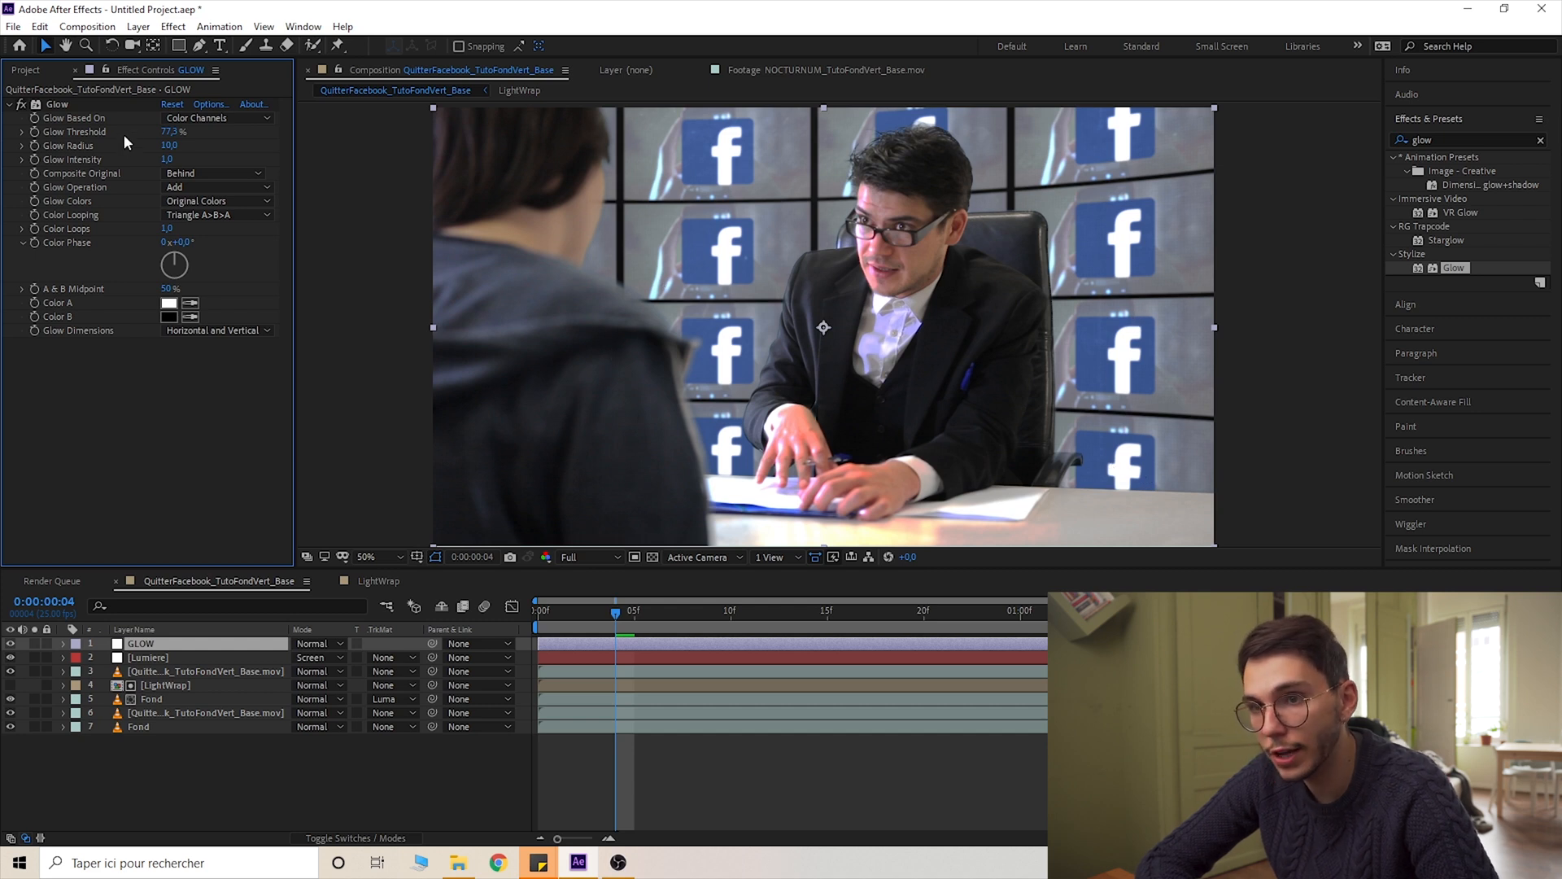
{"action": "left_click_drag", "start_coordinate": [169, 131], "coordinate": [183, 133]}
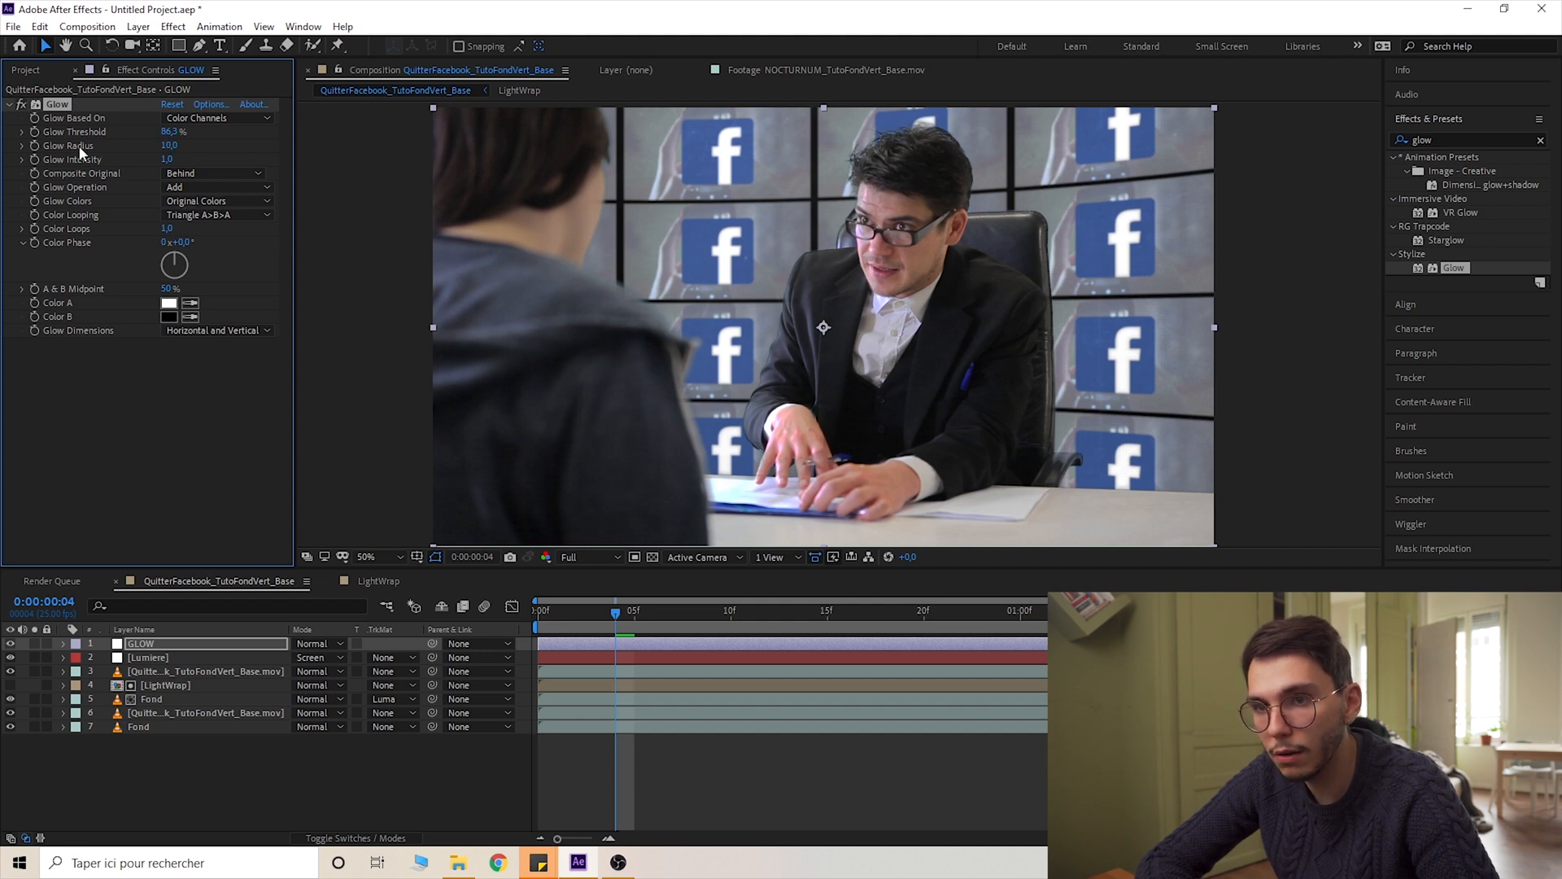
{"action": "mouse_move", "coordinate": [166, 147]}
{"action": "left_mouse_down"}
{"action": "mouse_move", "coordinate": [258, 150]}
{"action": "mouse_move", "coordinate": [217, 157]}
{"action": "mouse_move", "coordinate": [172, 132]}
{"action": "mouse_move", "coordinate": [198, 144]}
{"action": "mouse_move", "coordinate": [151, 161]}
{"action": "left_mouse_up"}
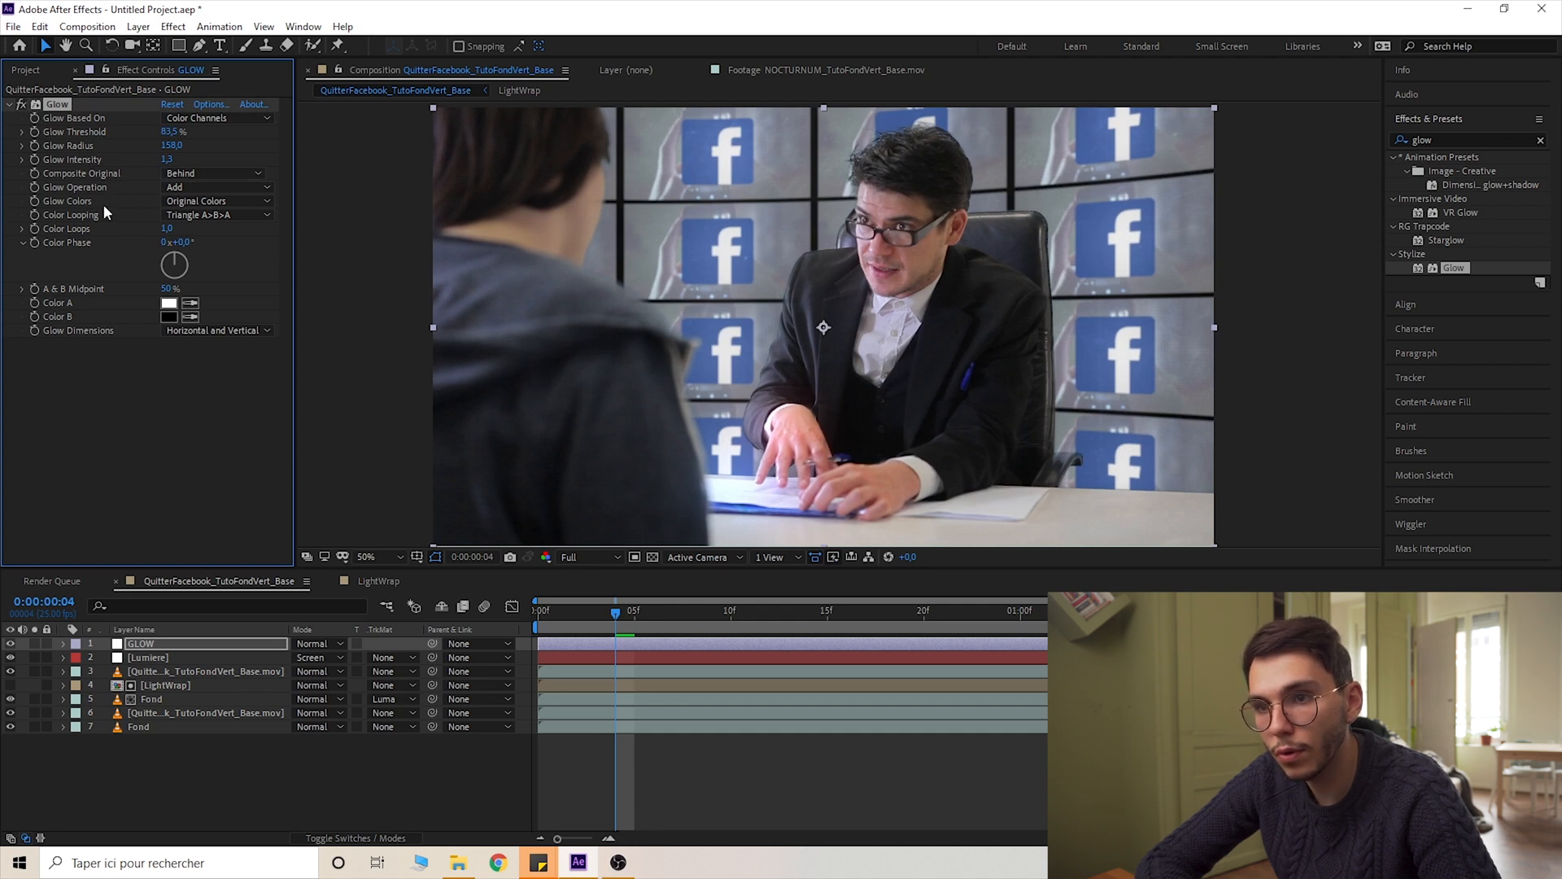
Switch the Glow colors to A & B Colors and make Color A a light blue
{"action": "left_click", "coordinate": [228, 203]}
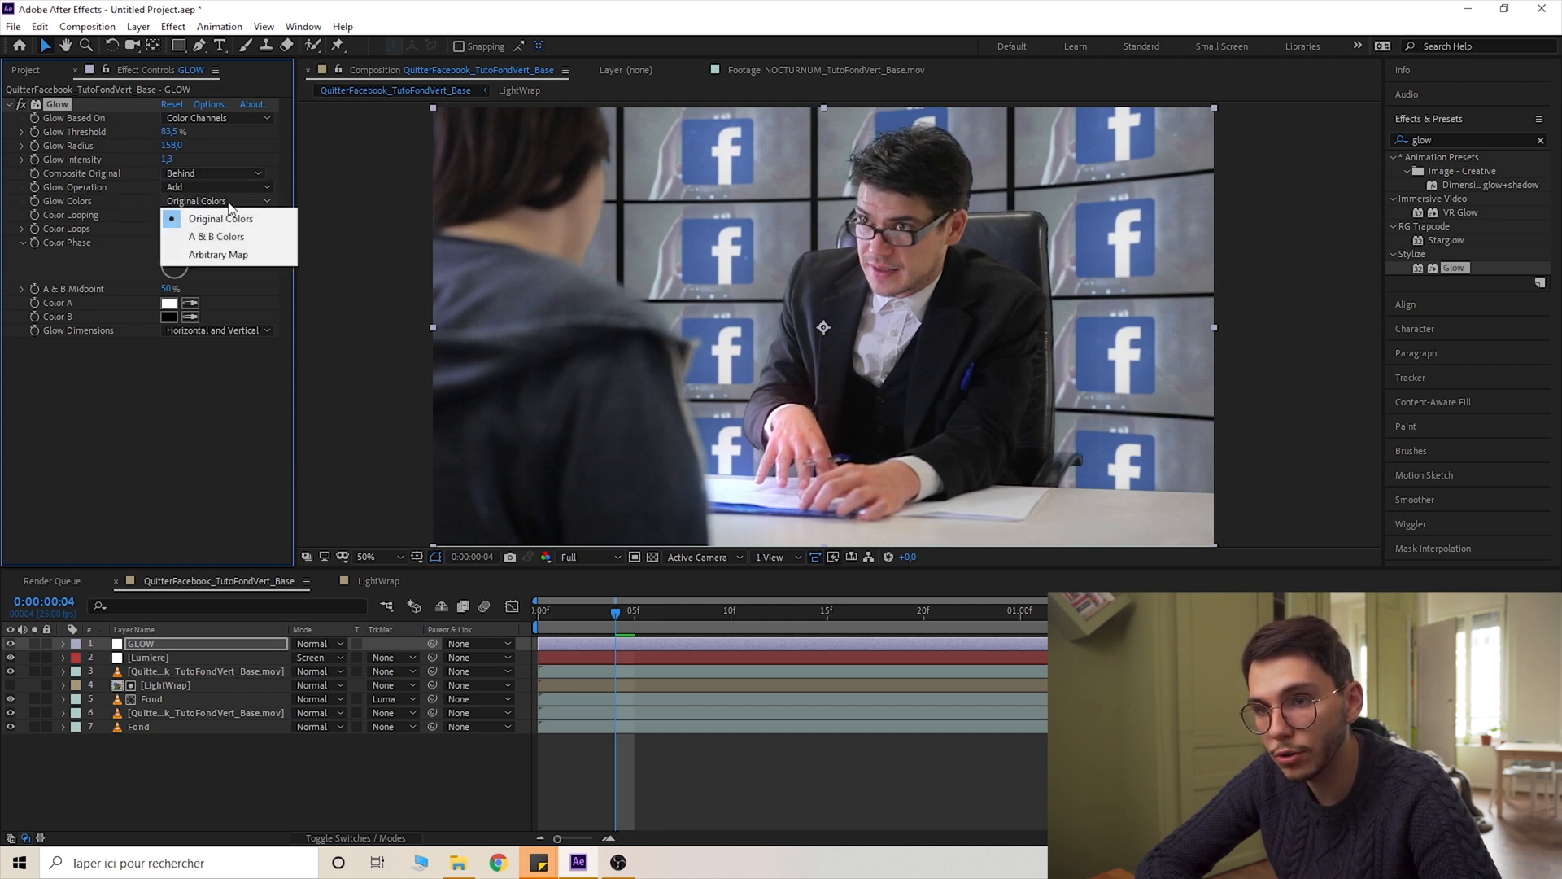
{"action": "left_click", "coordinate": [228, 236]}
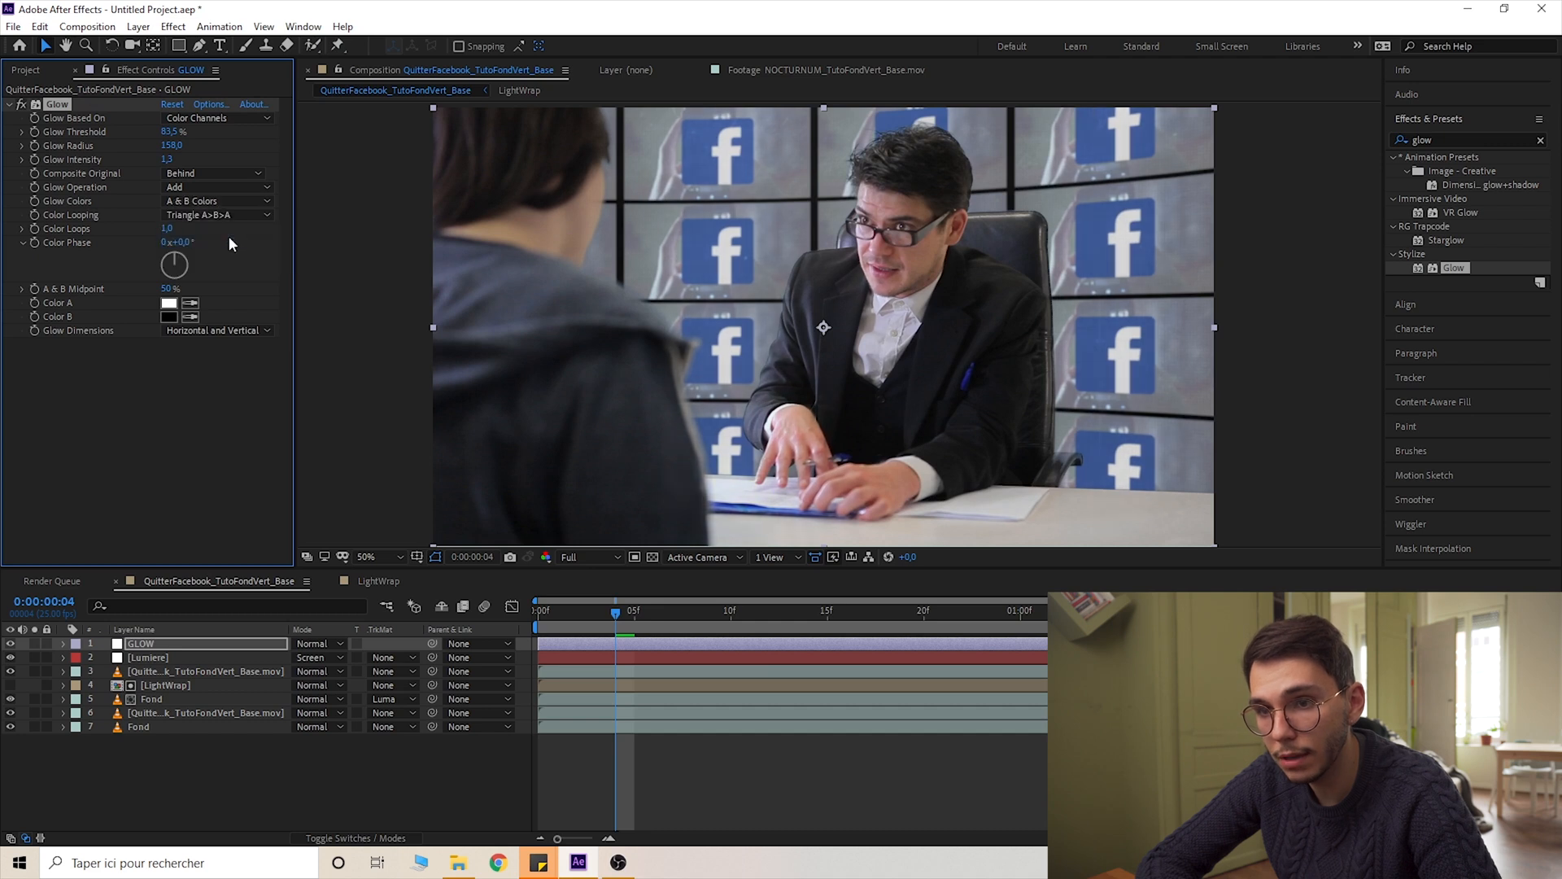
{"action": "left_click", "coordinate": [169, 305]}
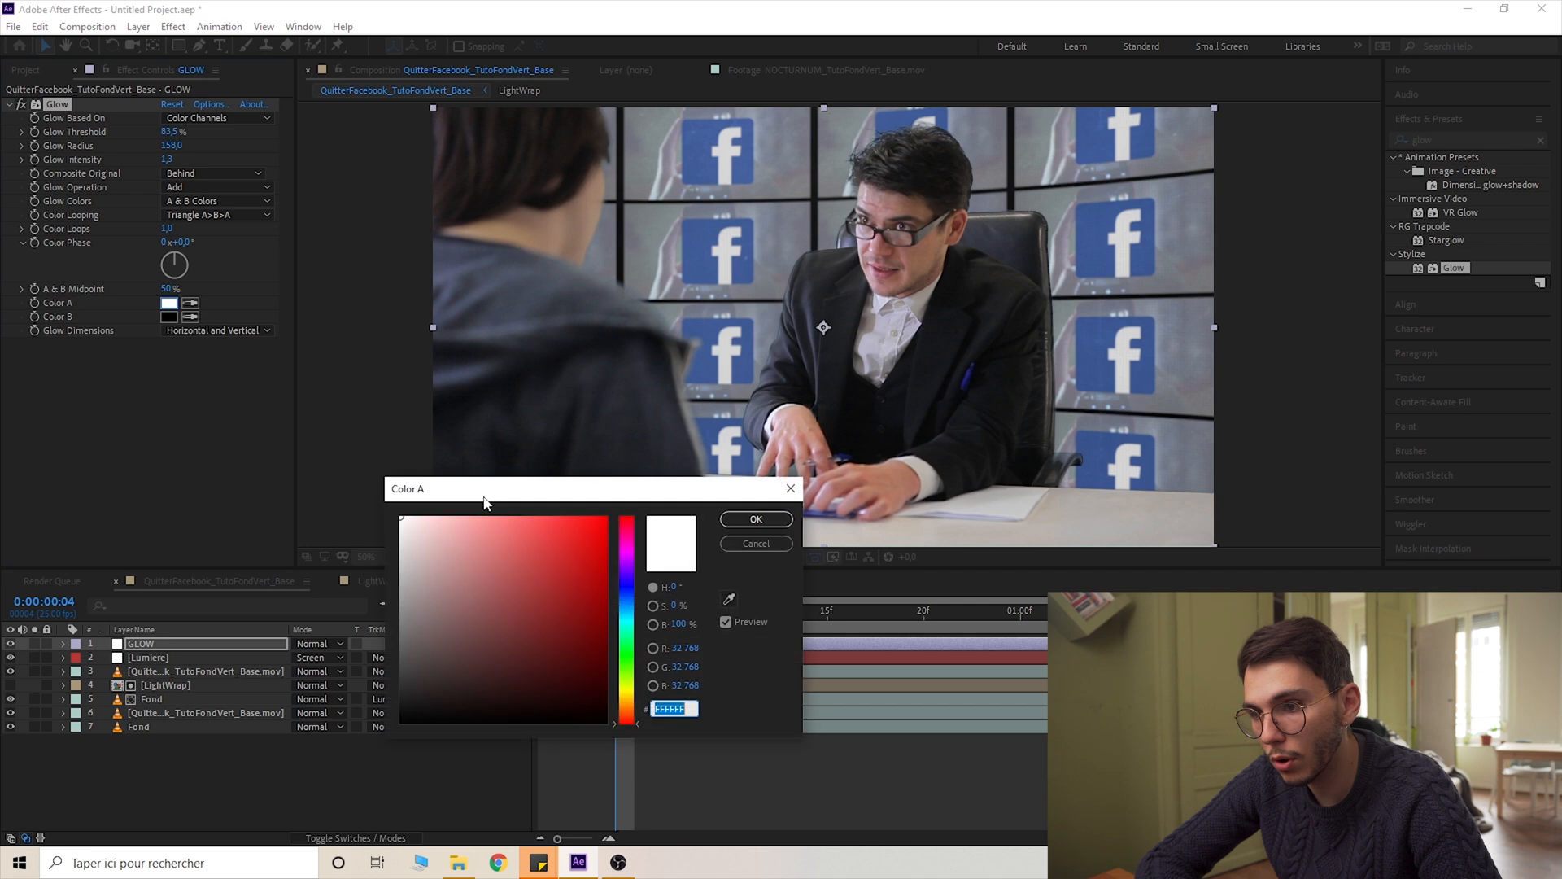
{"action": "left_click", "coordinate": [629, 617]}
{"action": "left_click_drag", "start_coordinate": [569, 596], "coordinate": [475, 505]}
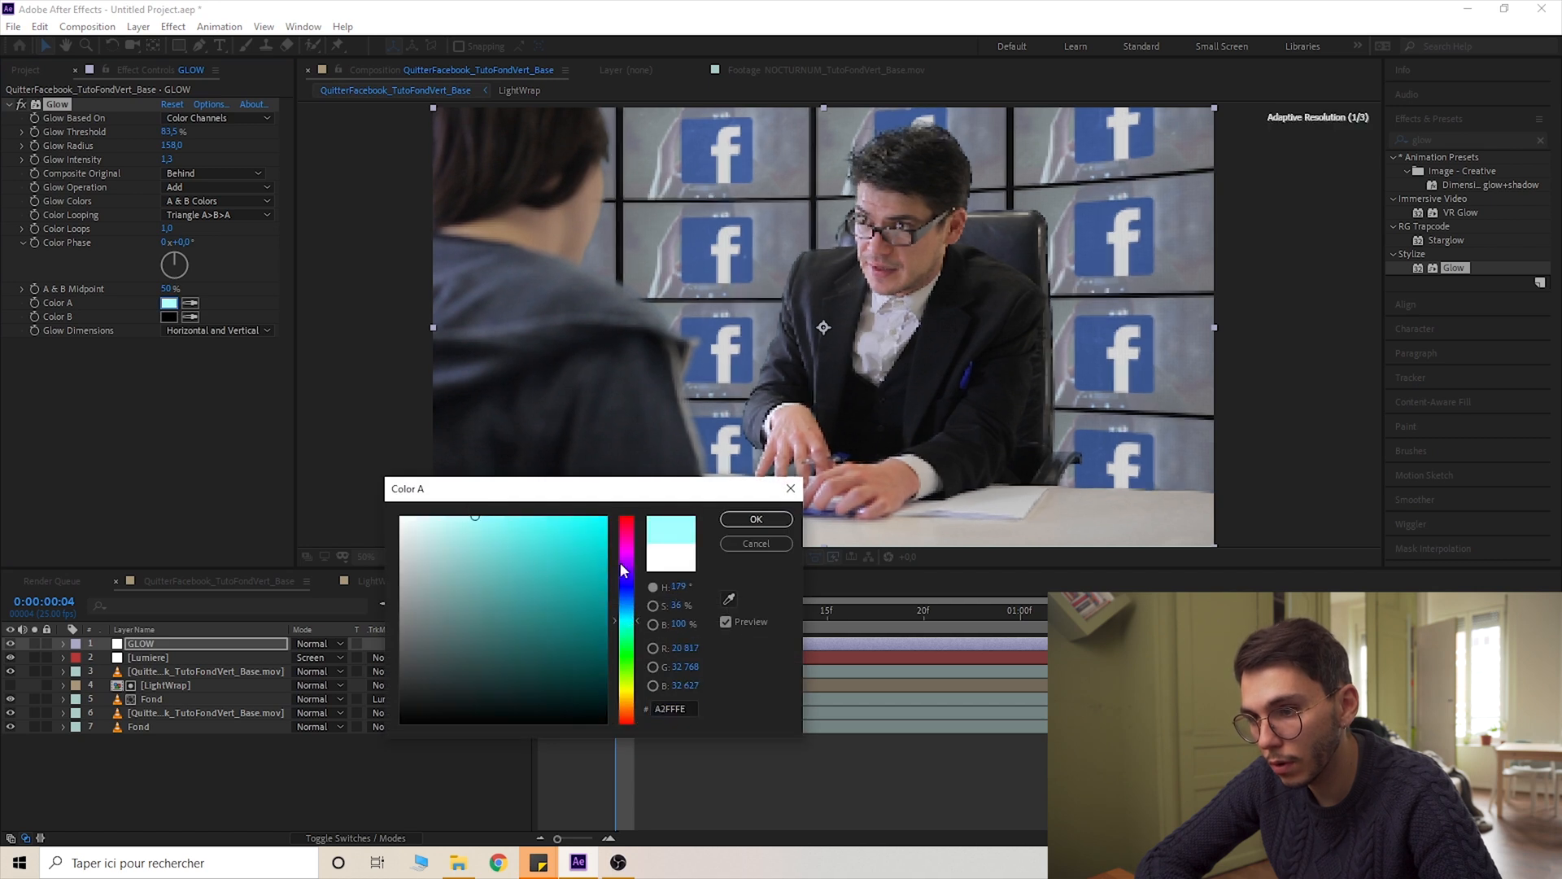
{"action": "left_click_drag", "start_coordinate": [627, 621], "coordinate": [626, 613]}
{"action": "left_click", "coordinate": [729, 516]}
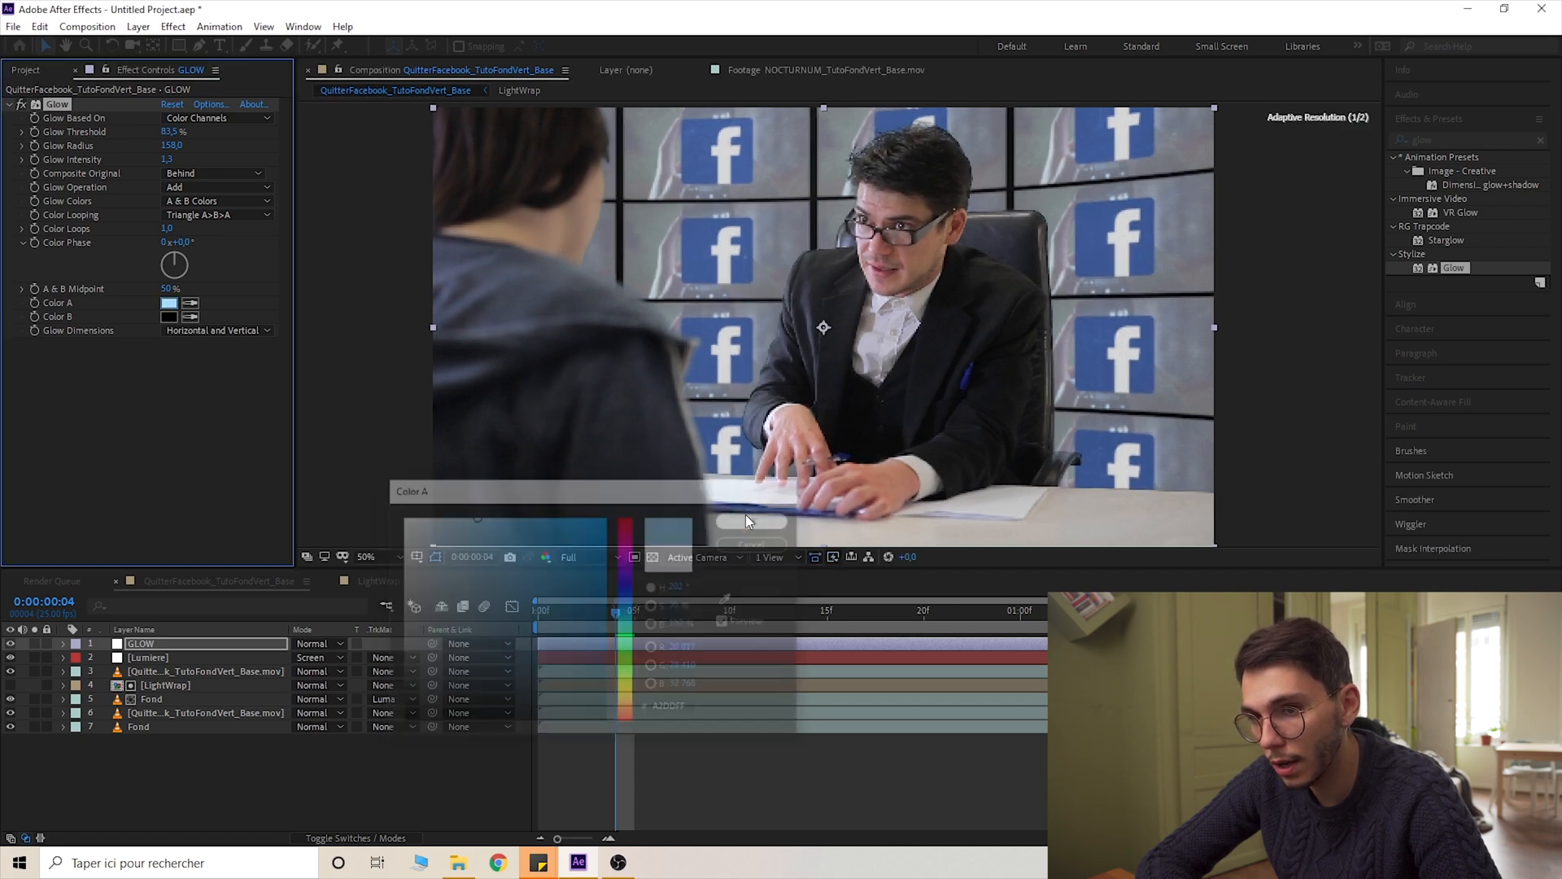
Sample Glow Color B from the blue Facebook screens in the background and preview the composition
{"action": "left_click", "coordinate": [190, 316]}
{"action": "left_click", "coordinate": [691, 316]}
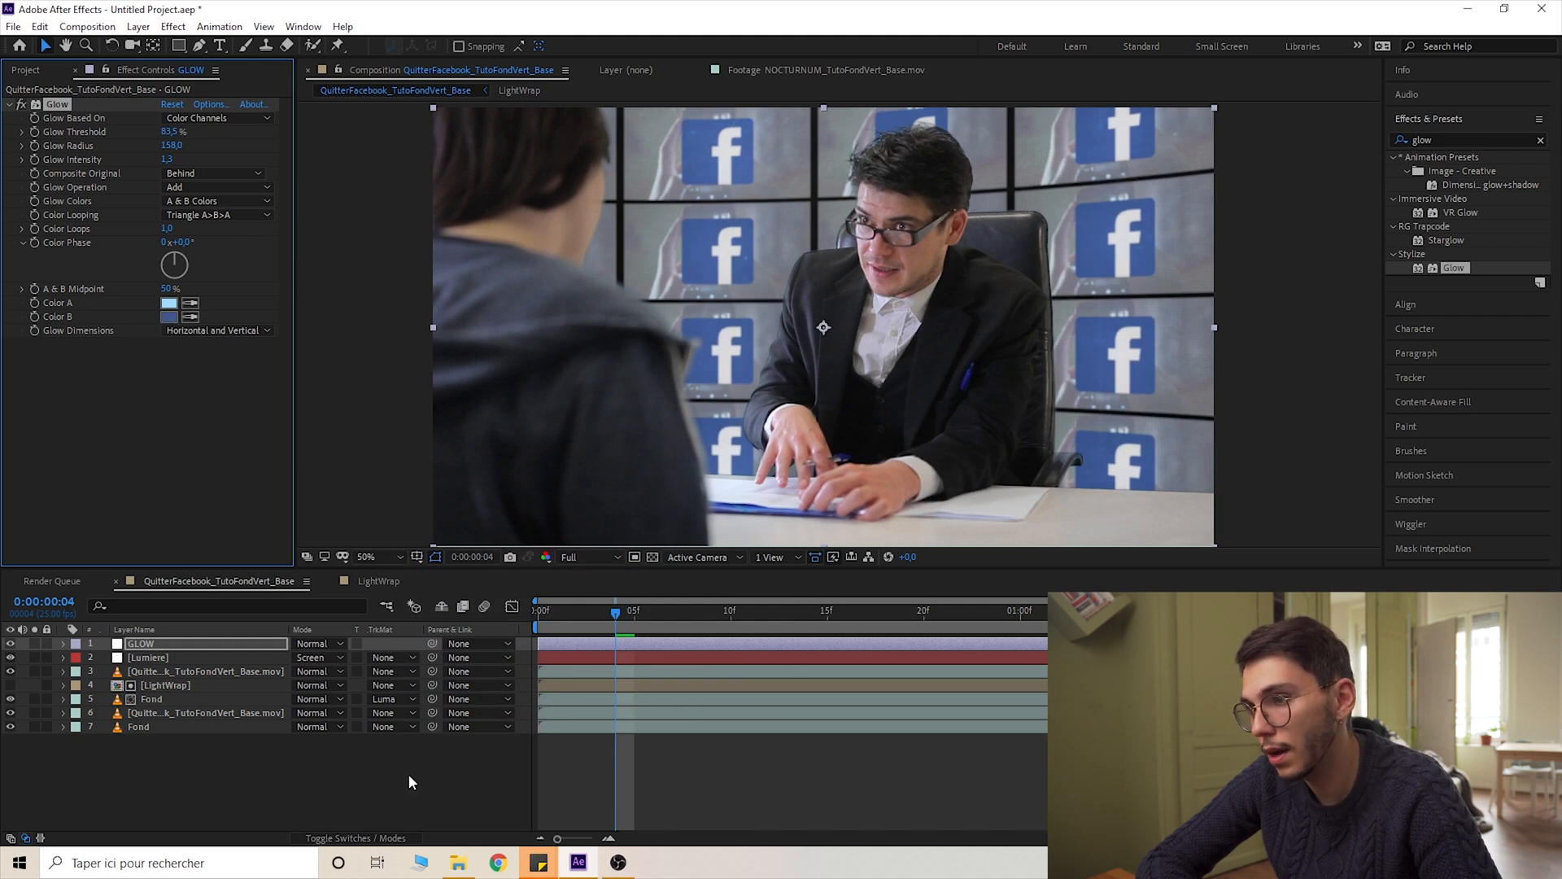
{"action": "left_click", "coordinate": [360, 803]}
{"action": "key", "text": "space"}
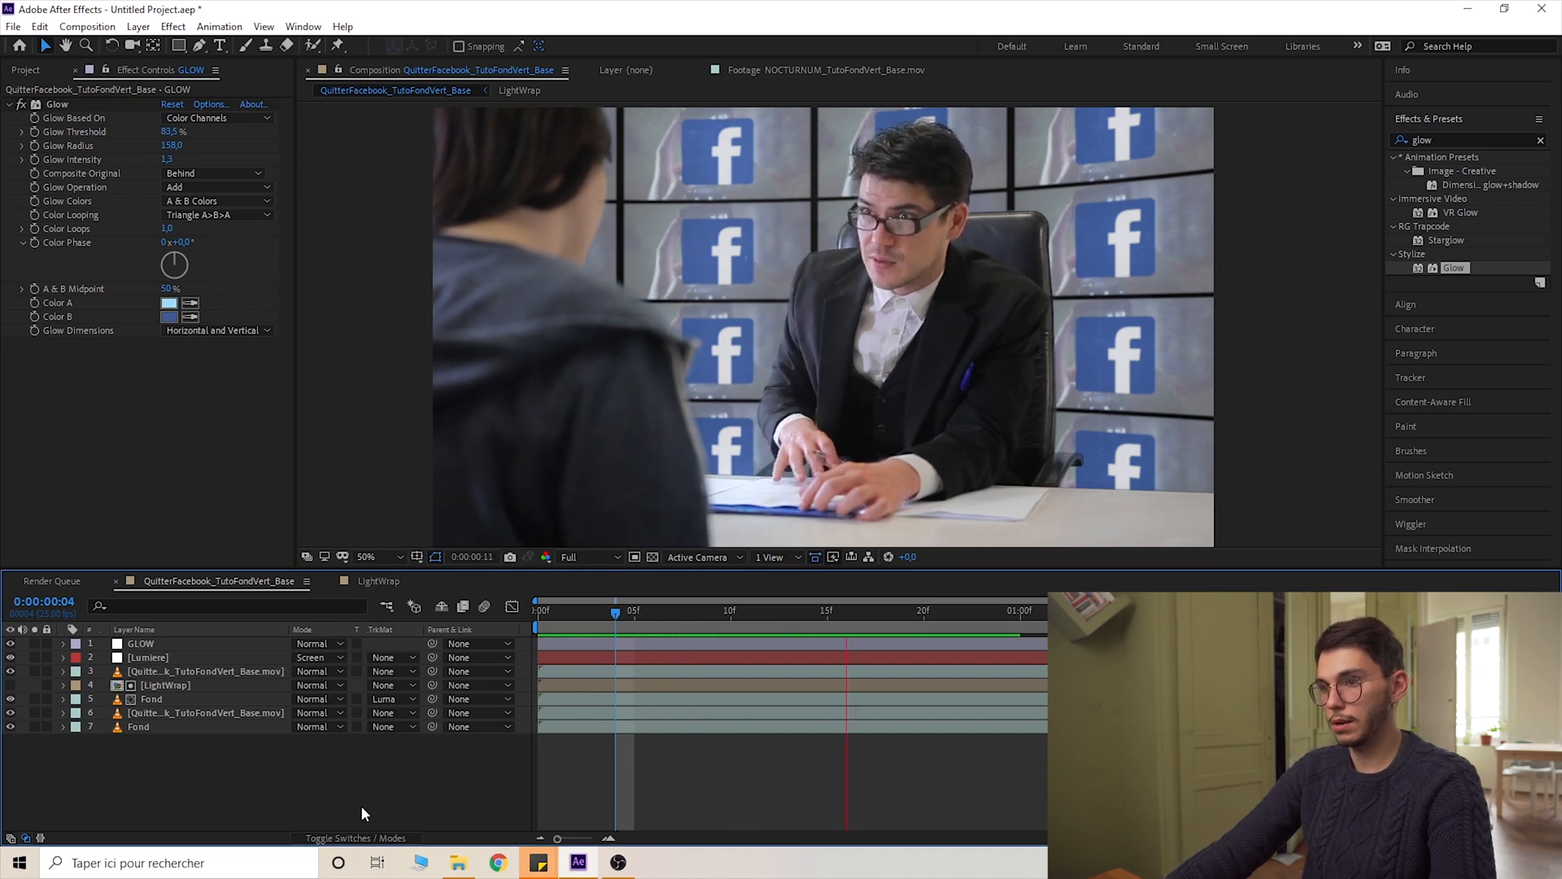
Draw a third closed mask on the Lumiere layer around the column of Facebook screens behind the seated man's chair
{"action": "left_click", "coordinate": [199, 657]}
{"action": "left_click", "coordinate": [203, 46]}
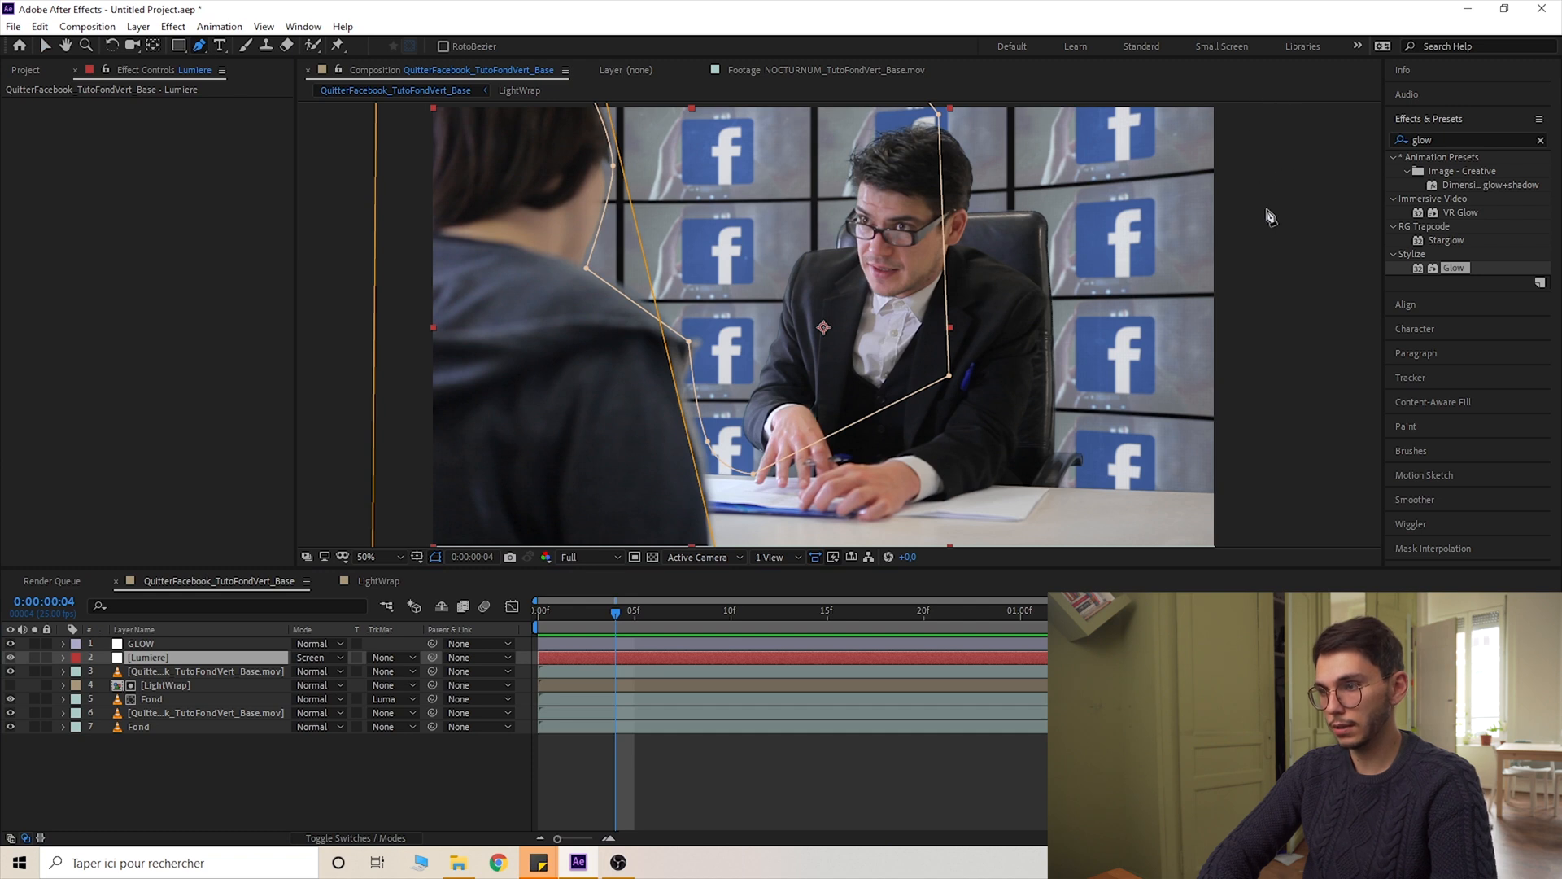
{"action": "scroll", "coordinate": [1088, 258], "scroll_direction": "up", "scroll_amount": 2}
{"action": "left_click", "coordinate": [882, 107]}
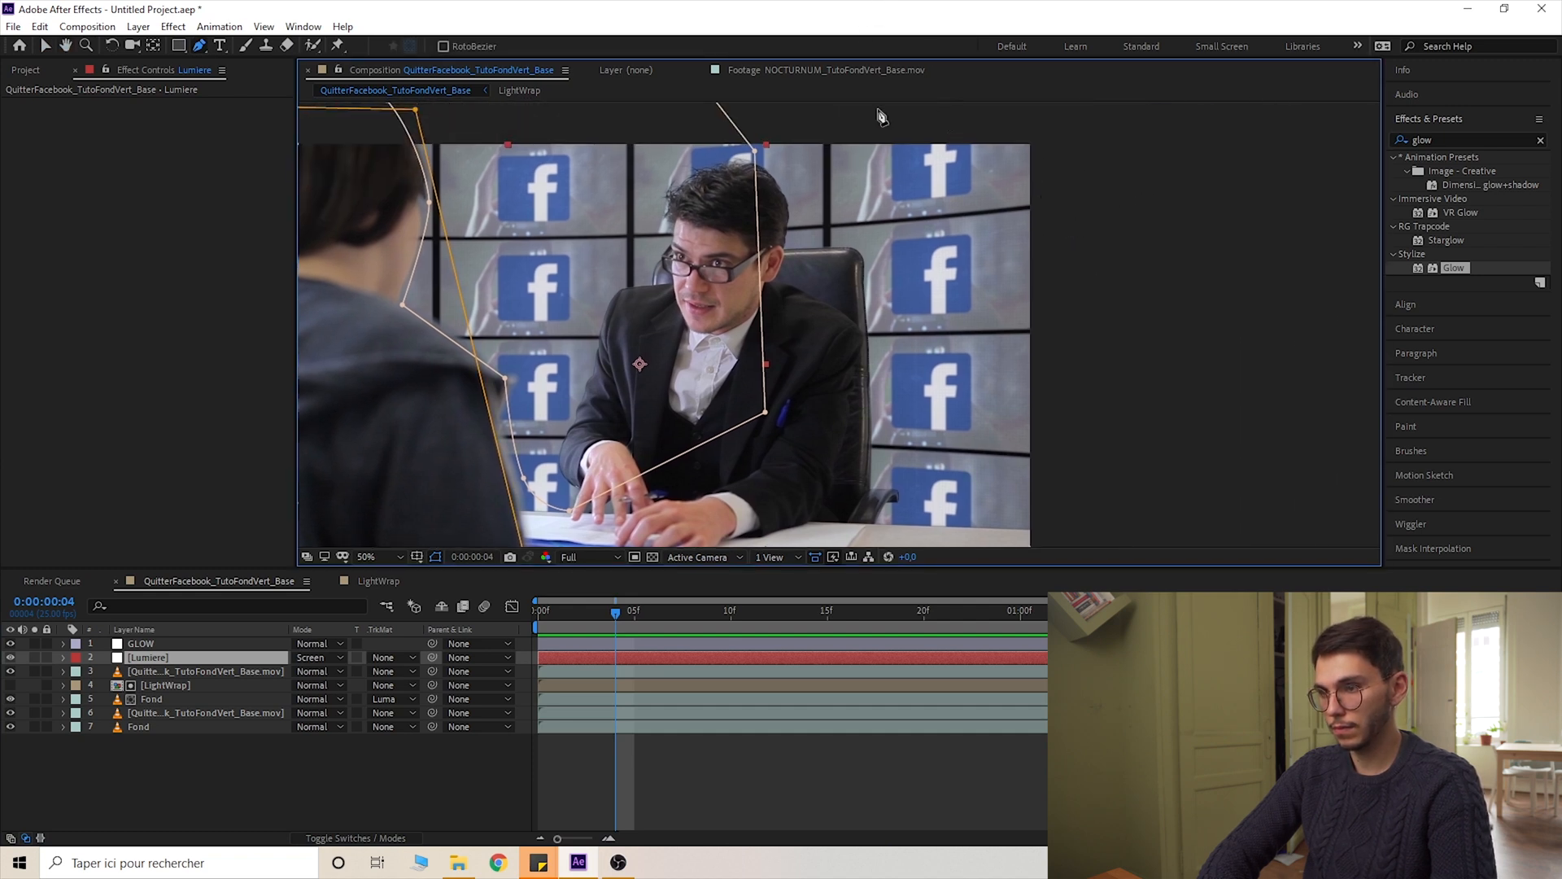
{"action": "left_click", "coordinate": [914, 502]}
{"action": "left_click", "coordinate": [988, 500]}
{"action": "left_click", "coordinate": [1013, 167]}
{"action": "left_click", "coordinate": [999, 129]}
{"action": "left_click", "coordinate": [882, 108]}
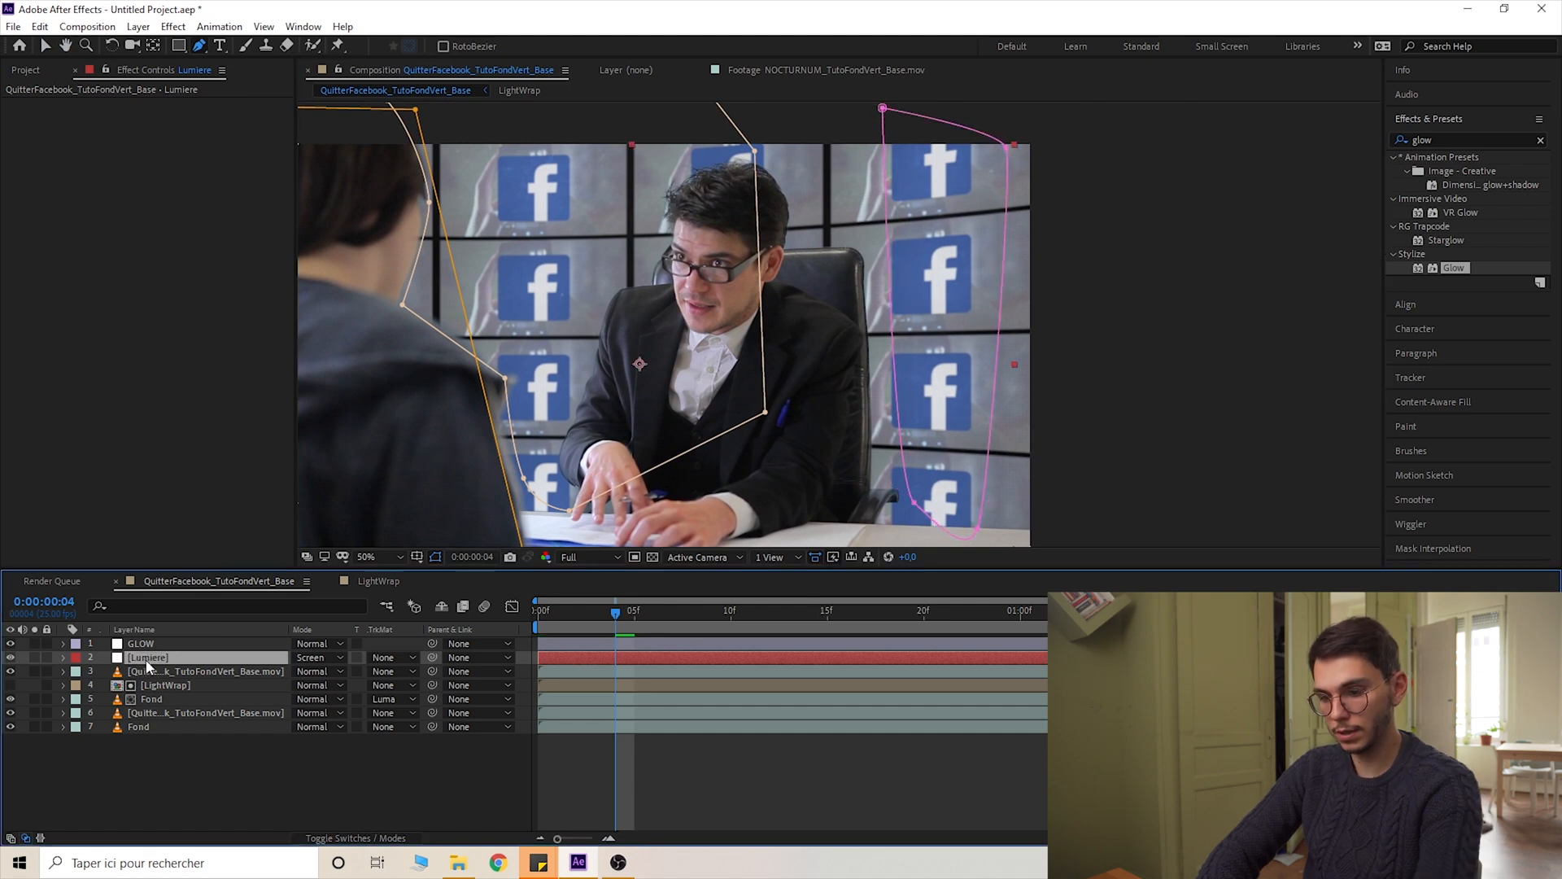
Set Mask 3's feather to 188 pixels, preview the flickering light and collapse the Lumiere layer
{"action": "key", "text": "m"}
{"action": "left_click", "coordinate": [91, 726]}
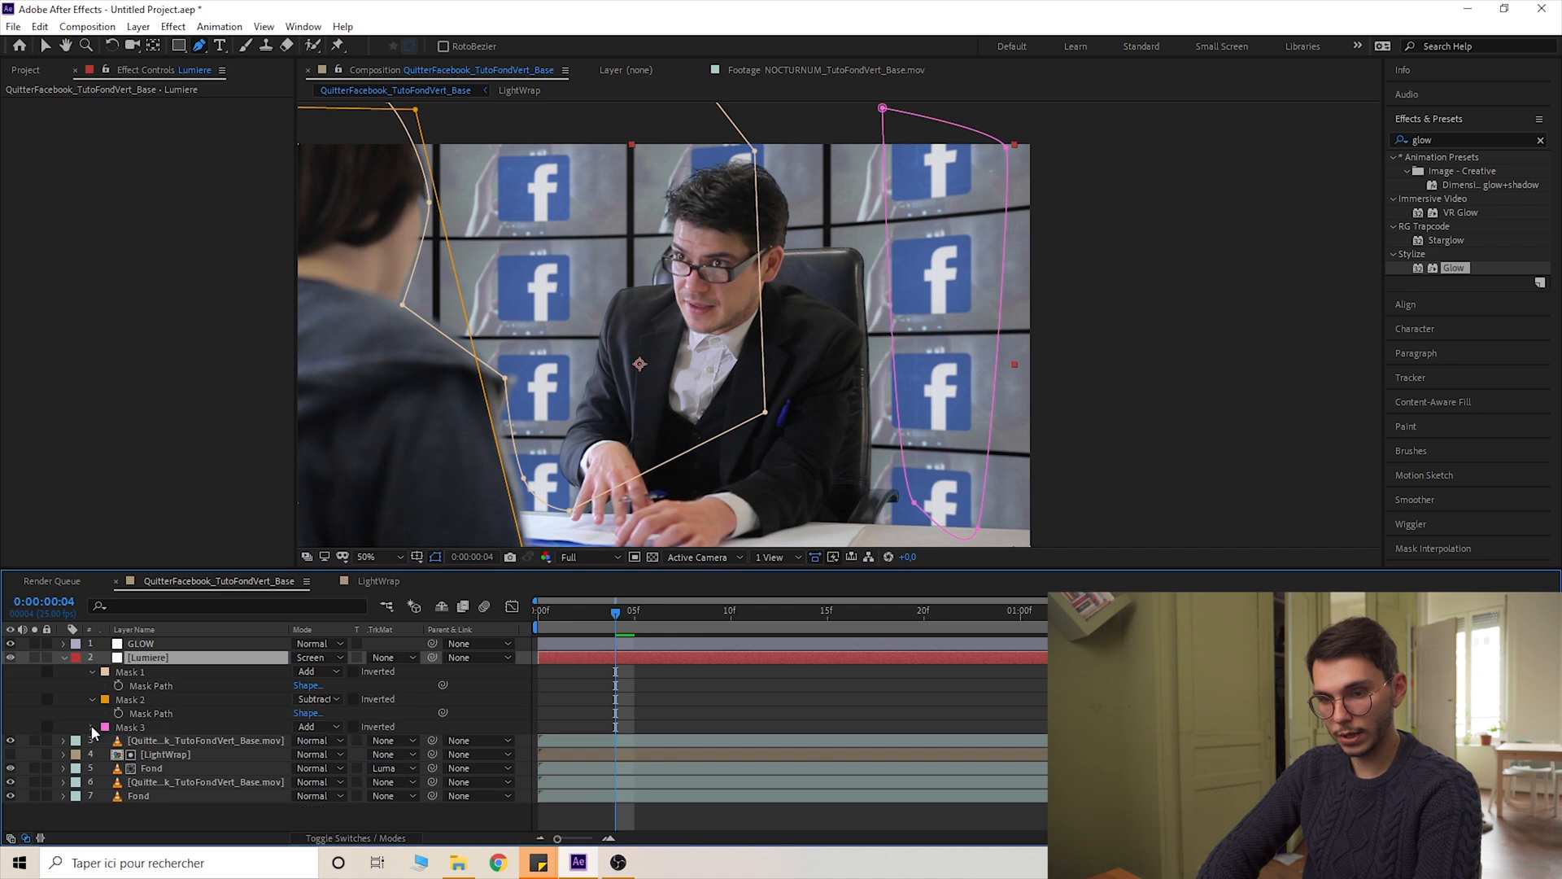
{"action": "left_click_drag", "start_coordinate": [322, 754], "coordinate": [474, 754]}
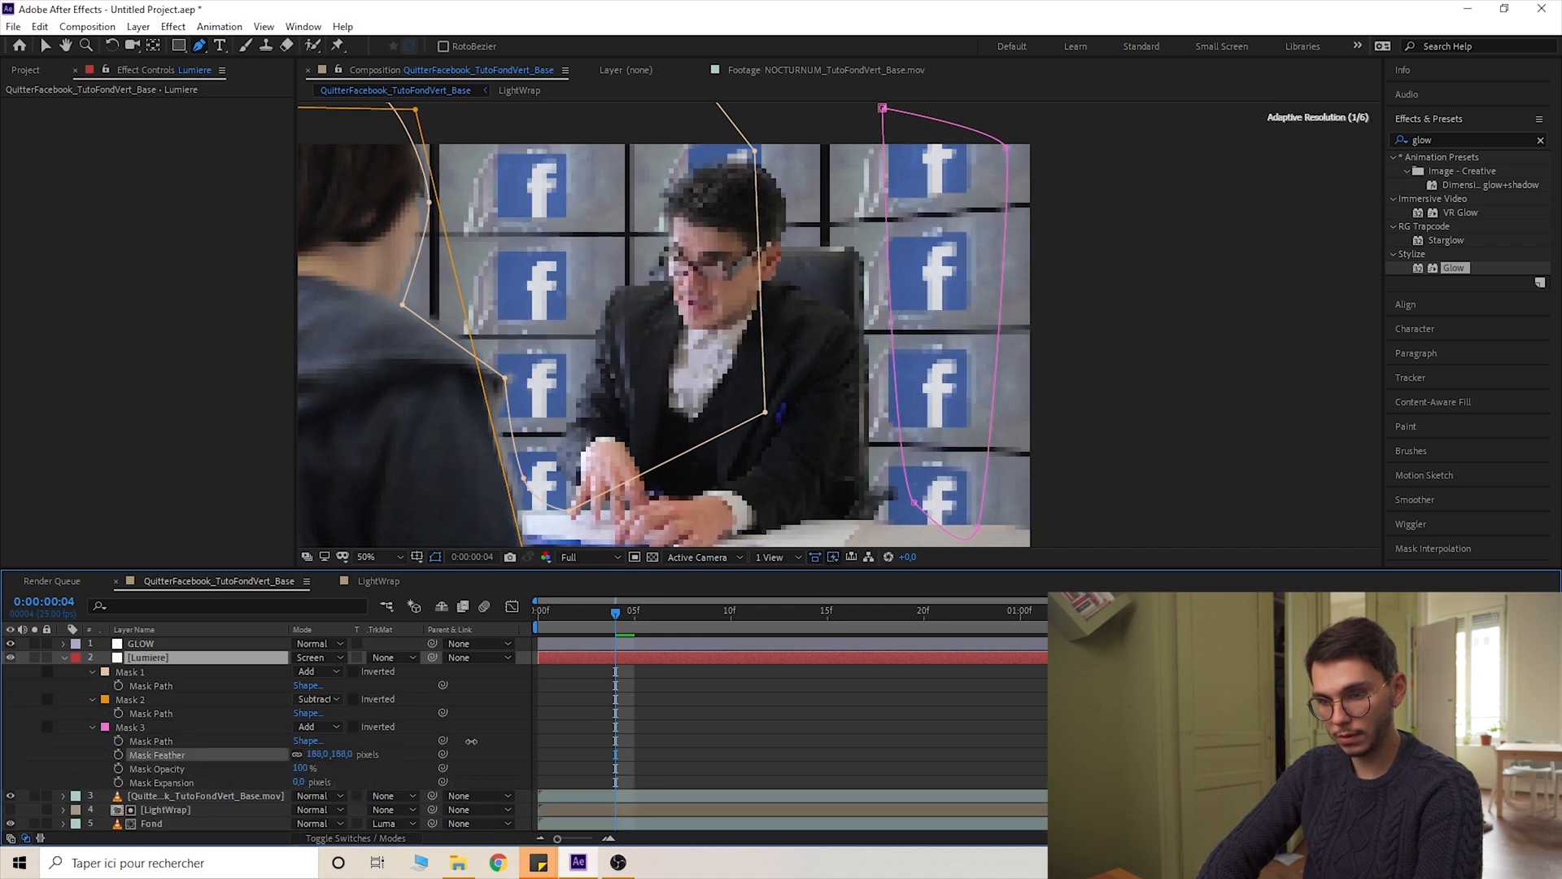
{"action": "key", "text": "F2"}
{"action": "key", "text": "space"}
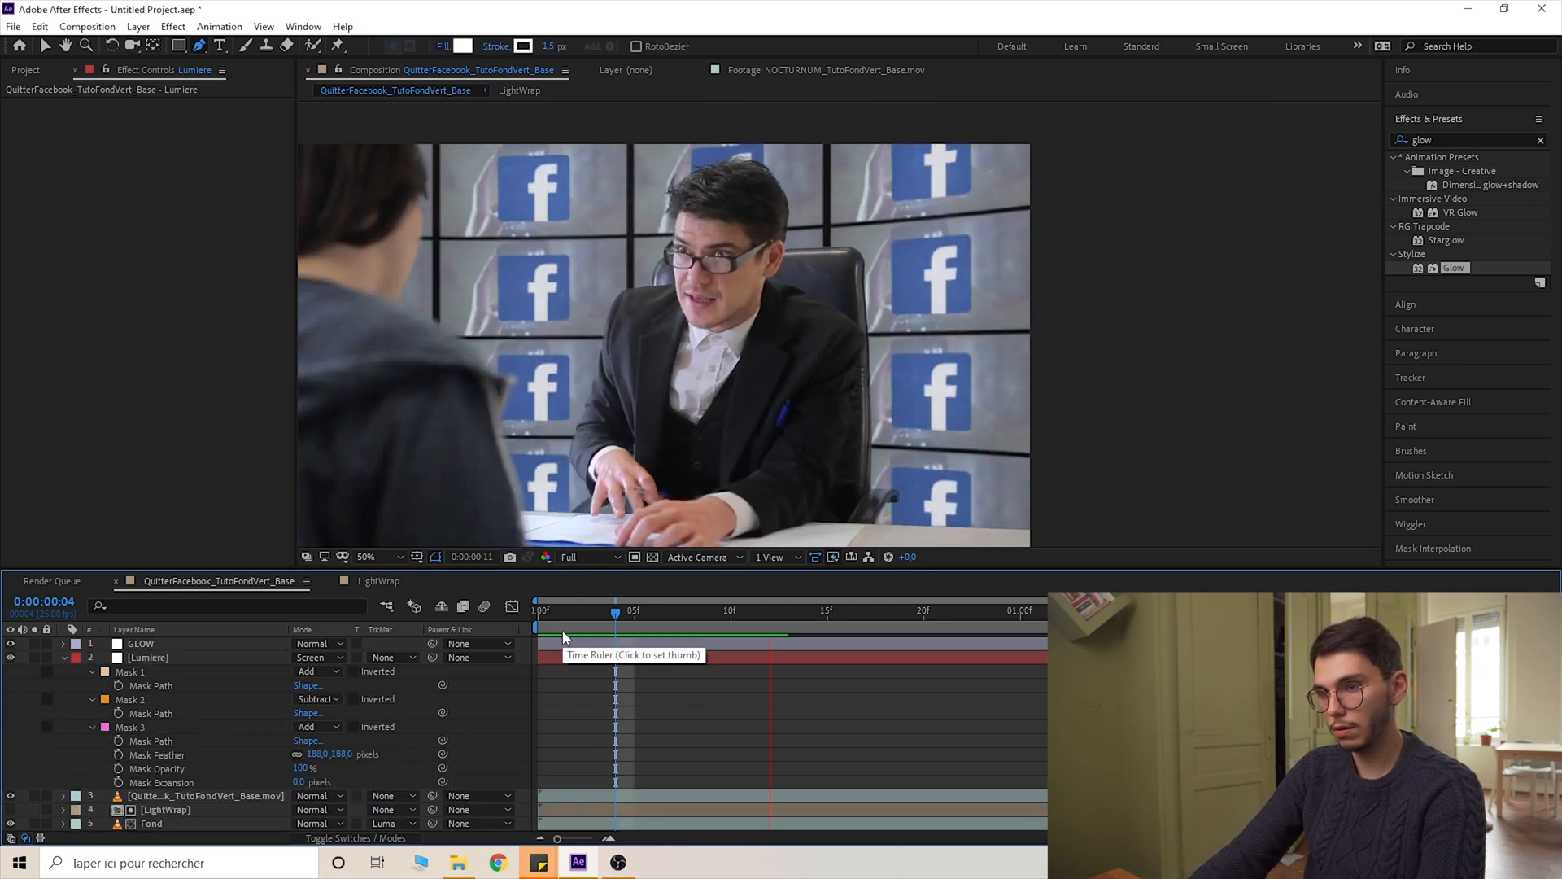
{"action": "key", "text": "space"}
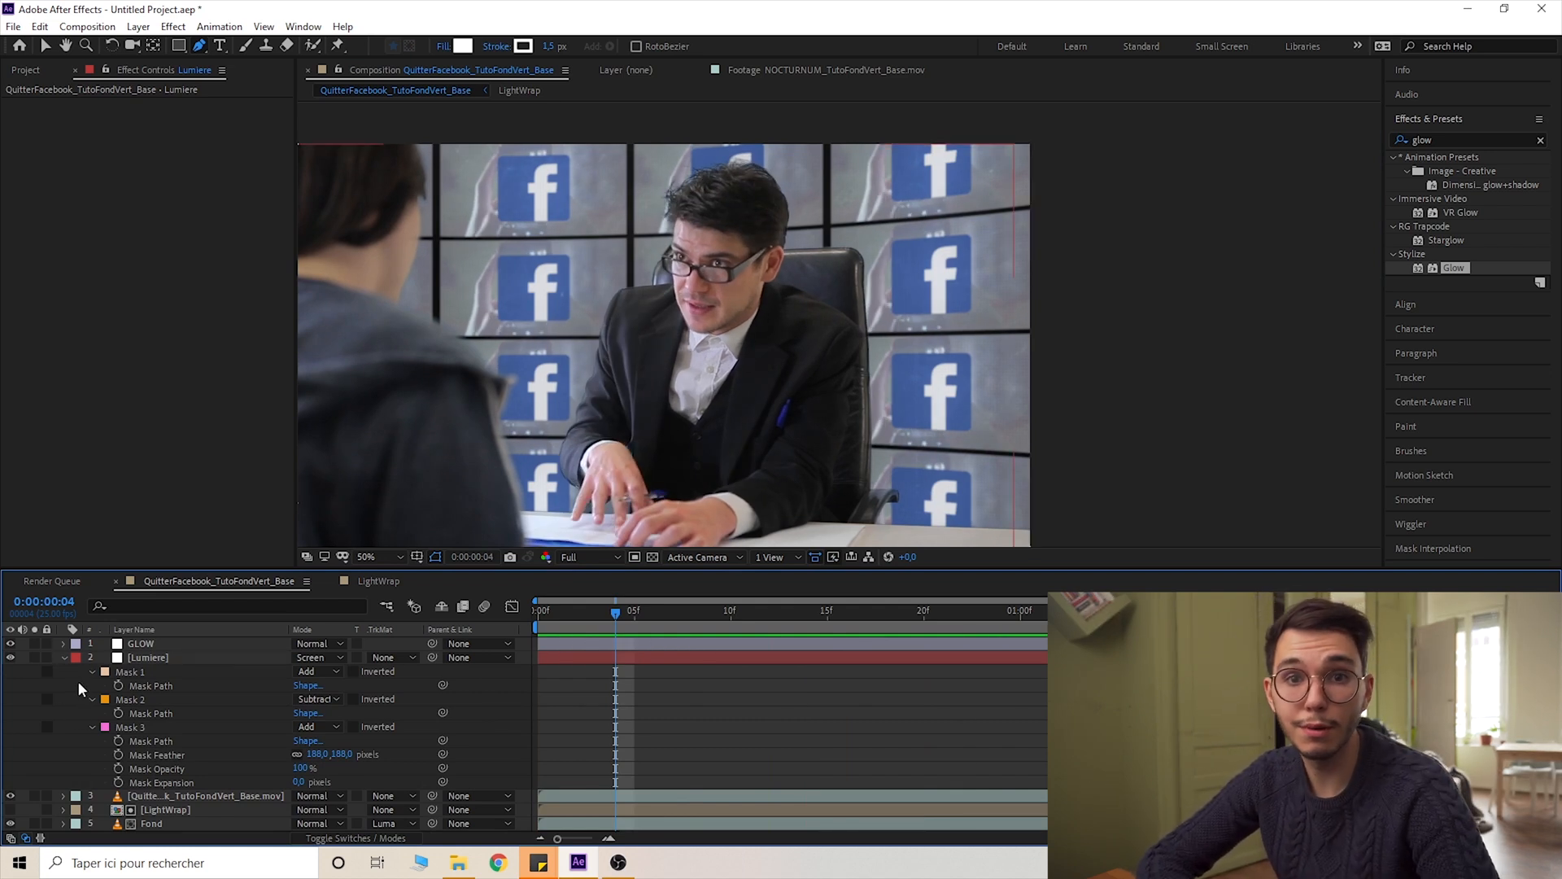
{"action": "left_click", "coordinate": [64, 657]}
Create an adjustment layer above all other layers and name it CC
{"action": "right_click", "coordinate": [404, 756]}
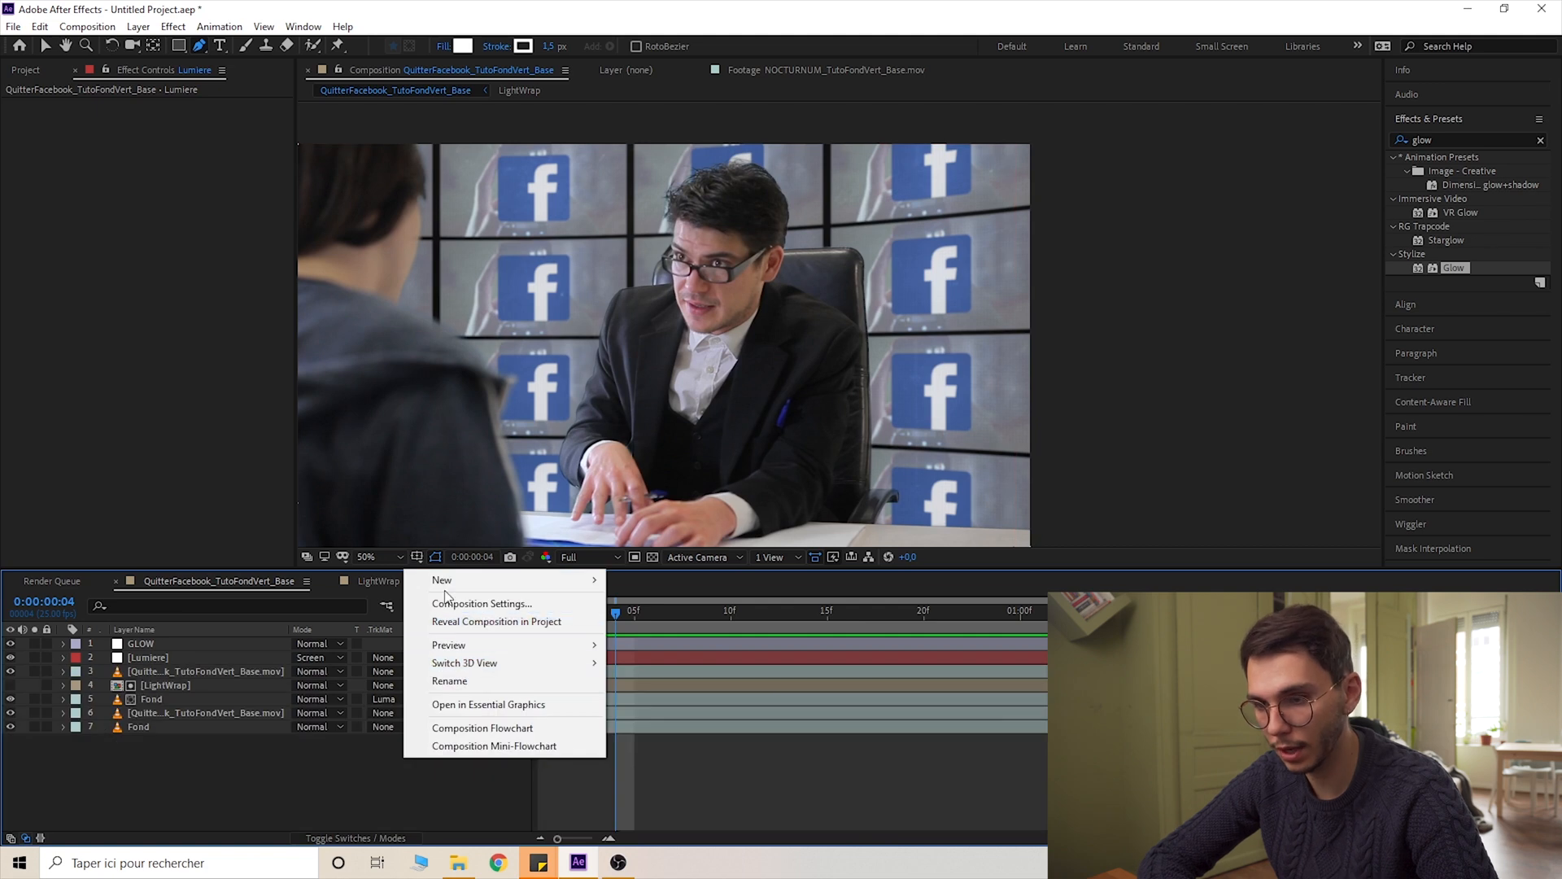
{"action": "left_click", "coordinate": [667, 710]}
{"action": "key", "text": "Return"}
{"action": "type", "text": "CC"}
{"action": "key", "text": "Return"}
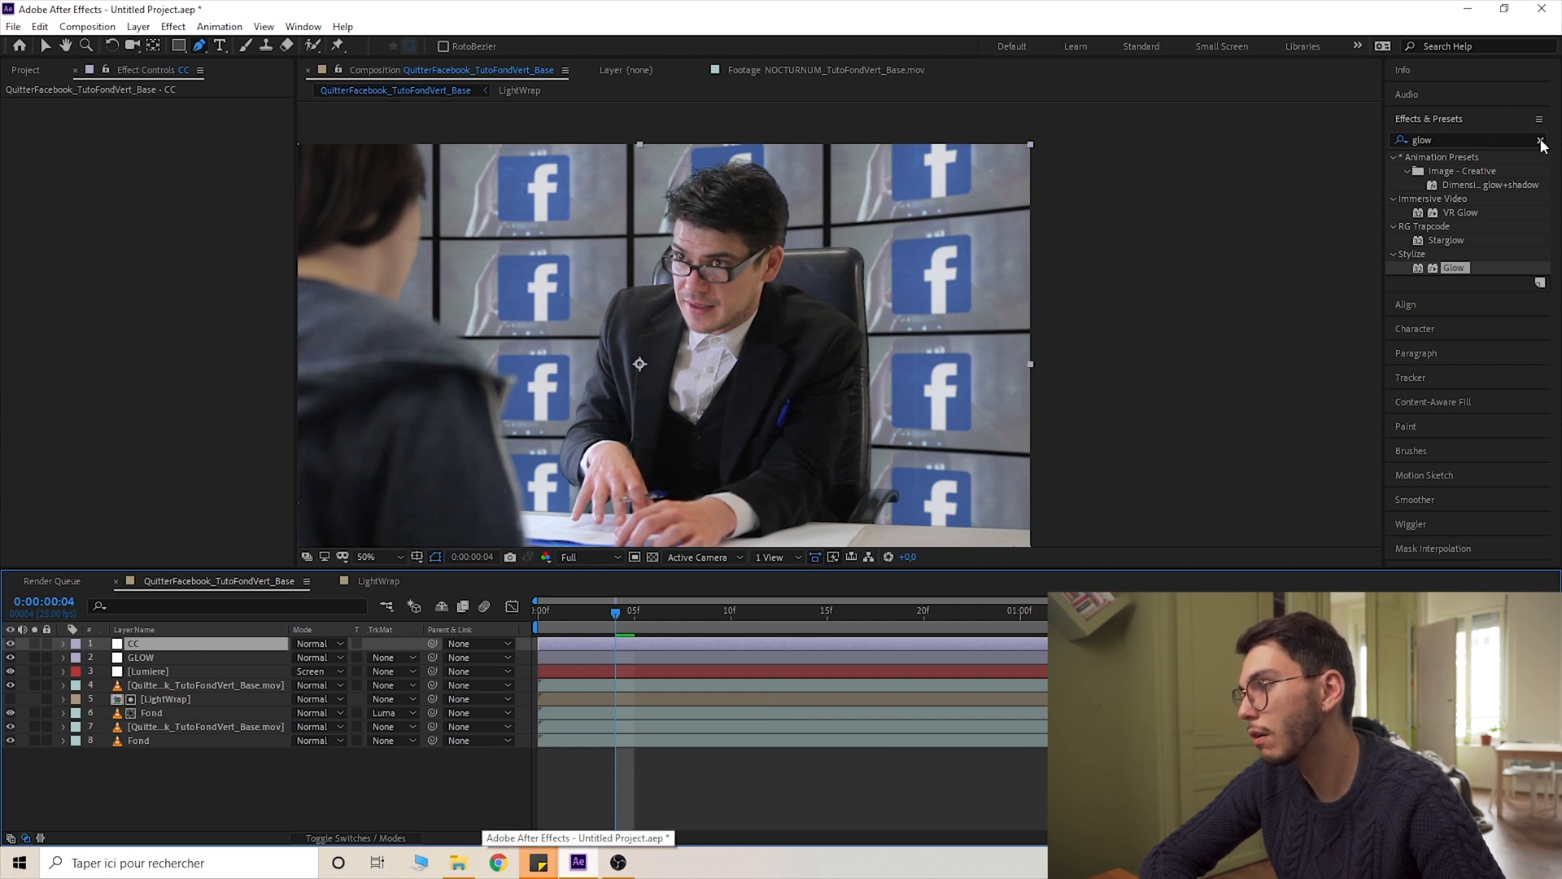
Apply Lumetri Color to the CC layer and set Contrast to 5, Highlights to 12 and Shadows to -21
{"action": "left_click", "coordinate": [1540, 141]}
{"action": "left_click", "coordinate": [1424, 140]}
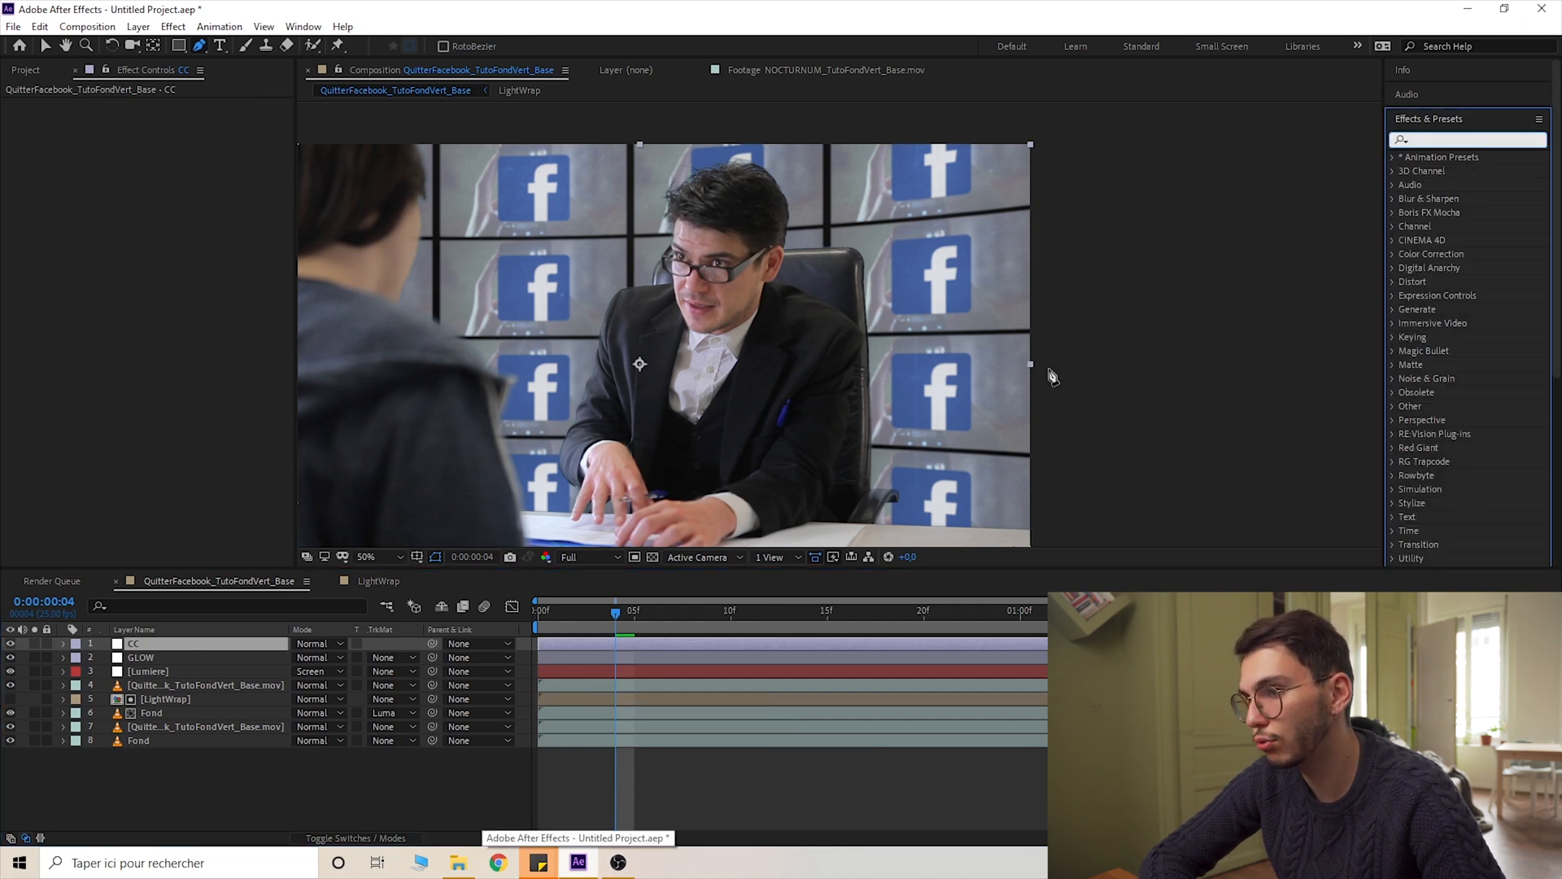
{"action": "left_click_drag", "start_coordinate": [572, 328], "coordinate": [691, 289]}
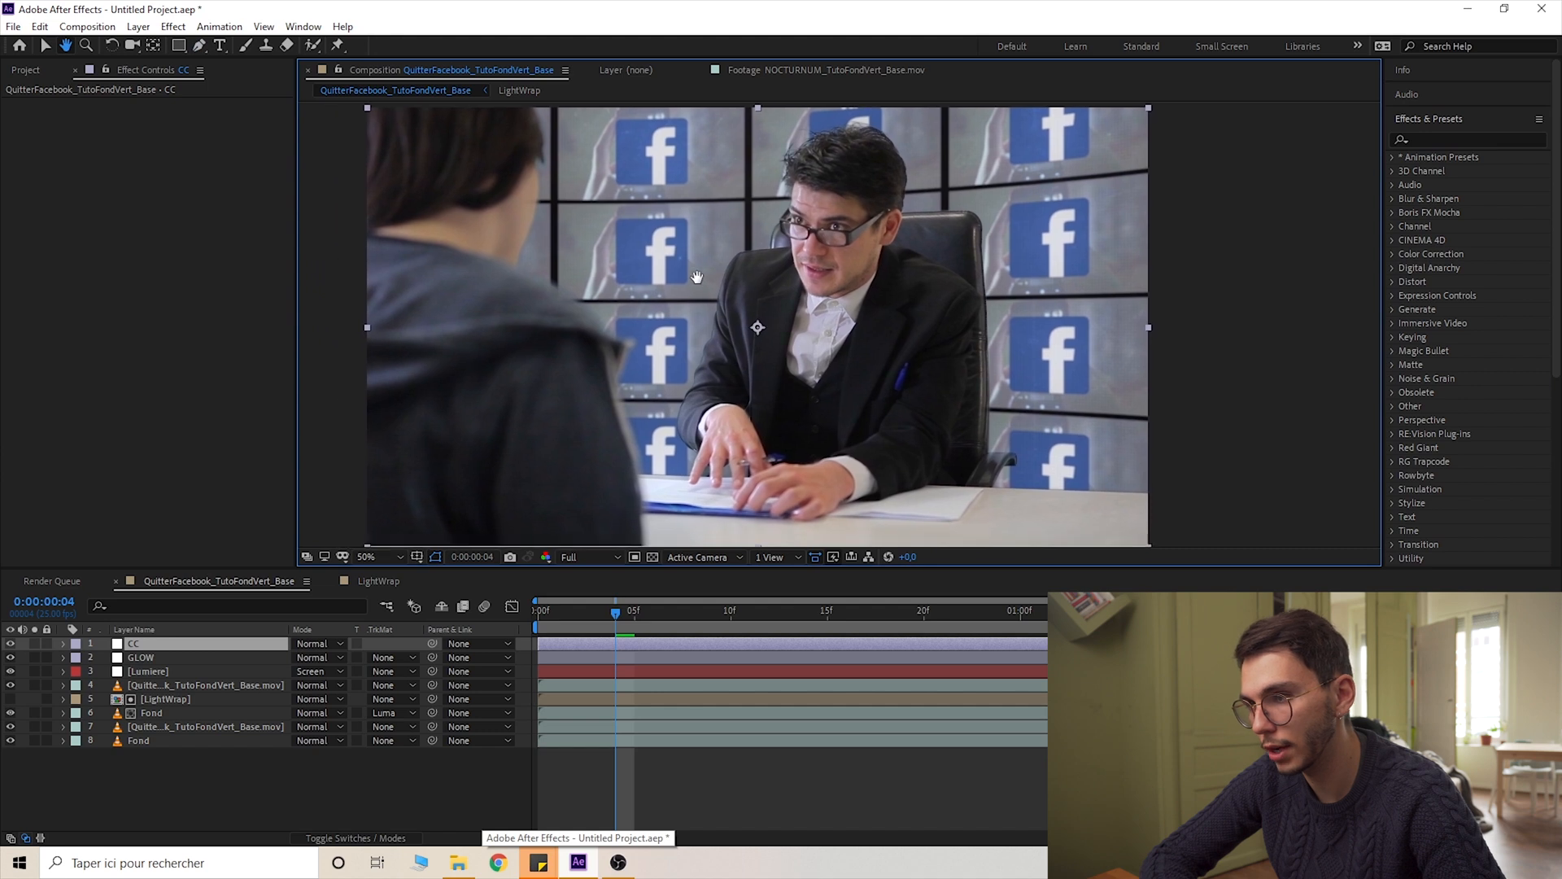
{"action": "type", "text": "lumetr"}
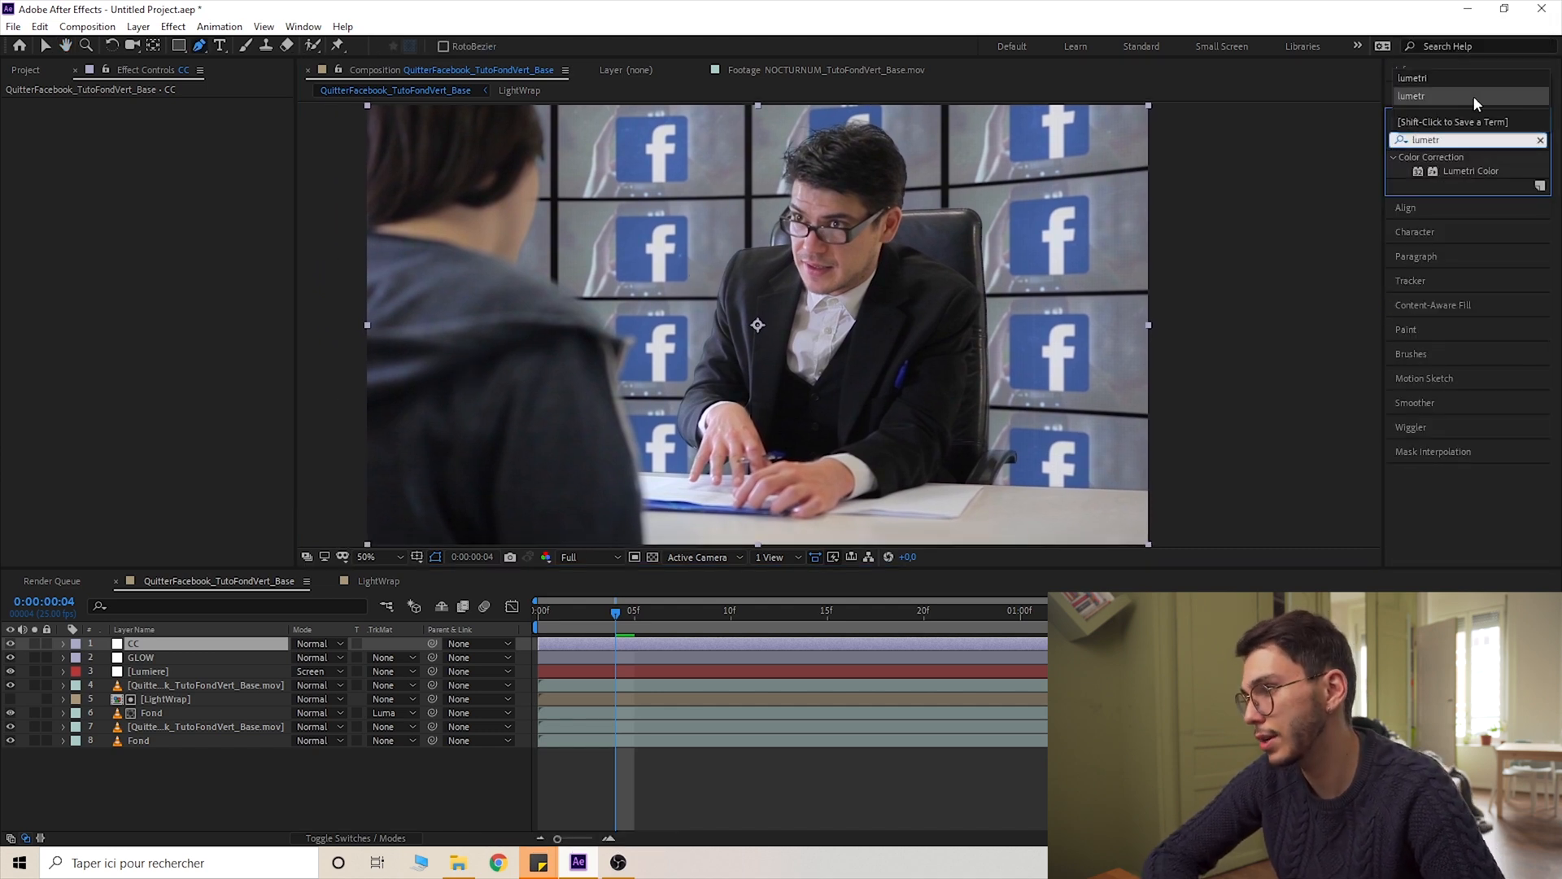
{"action": "left_click_drag", "start_coordinate": [1454, 169], "coordinate": [188, 648]}
{"action": "left_click", "coordinate": [23, 130]}
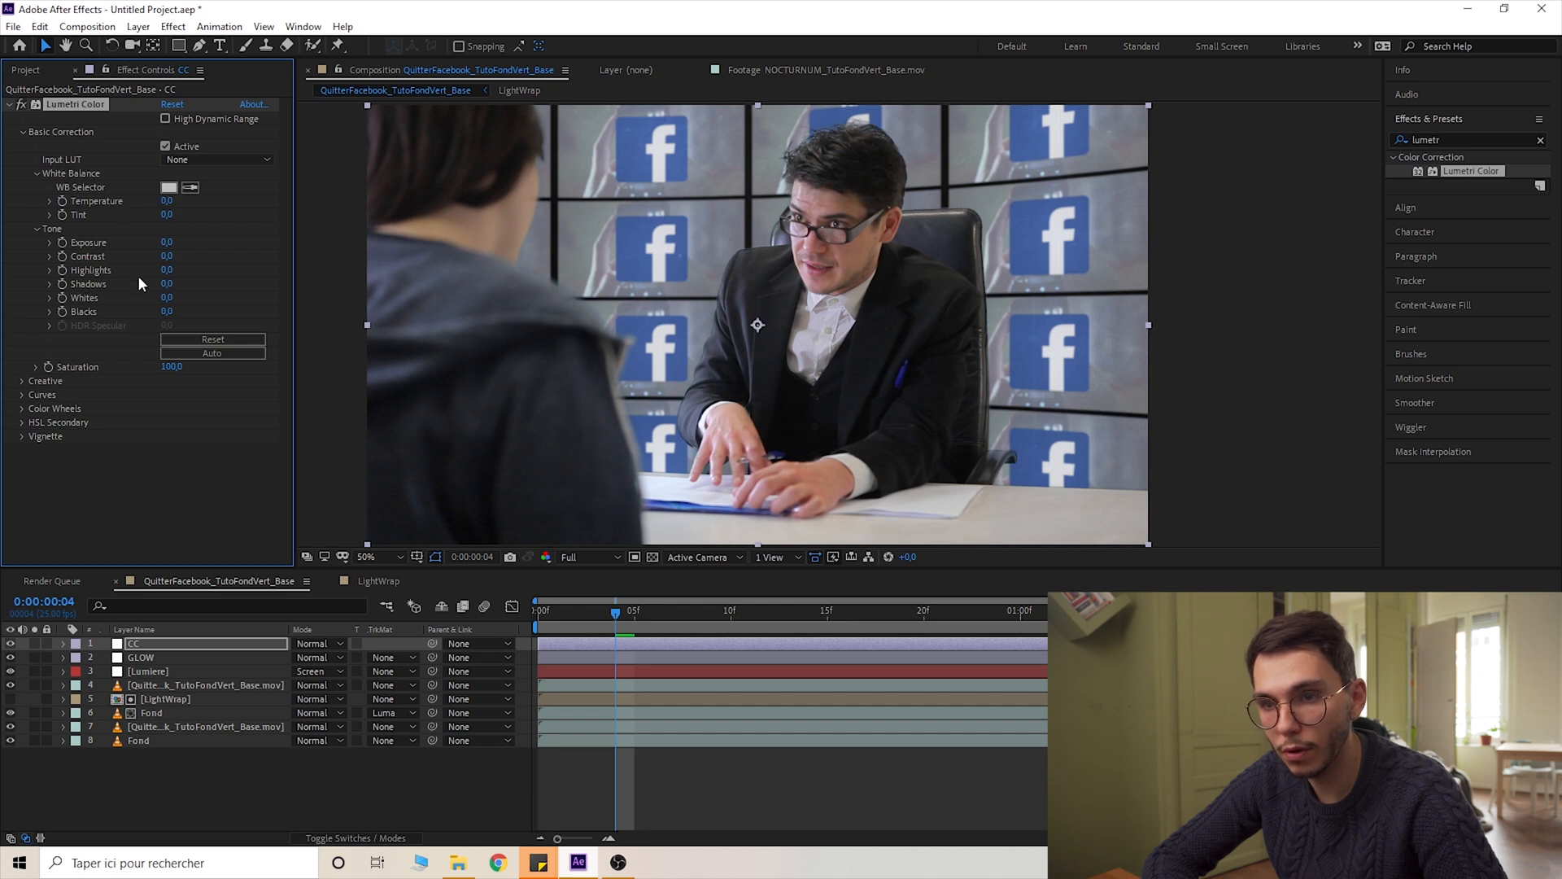
{"action": "mouse_move", "coordinate": [167, 283]}
{"action": "left_mouse_down"}
{"action": "mouse_move", "coordinate": [141, 282]}
{"action": "mouse_move", "coordinate": [181, 270]}
{"action": "left_mouse_up"}
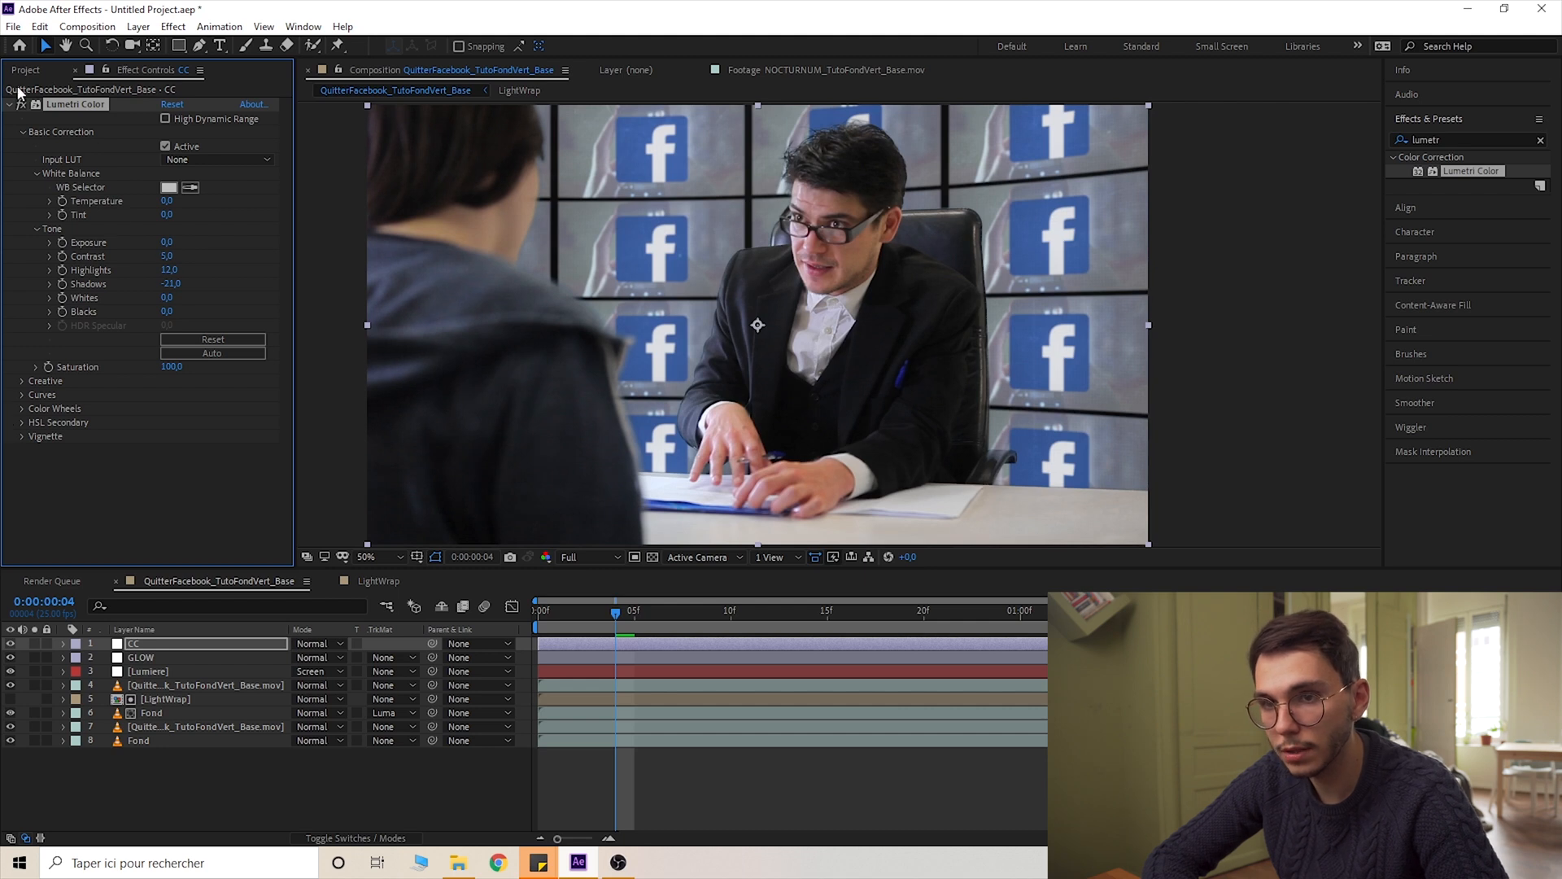
Apply the SL BLEACH NDR creative look at intensity 31 and compare the image with and without it
{"action": "left_click", "coordinate": [21, 381]}
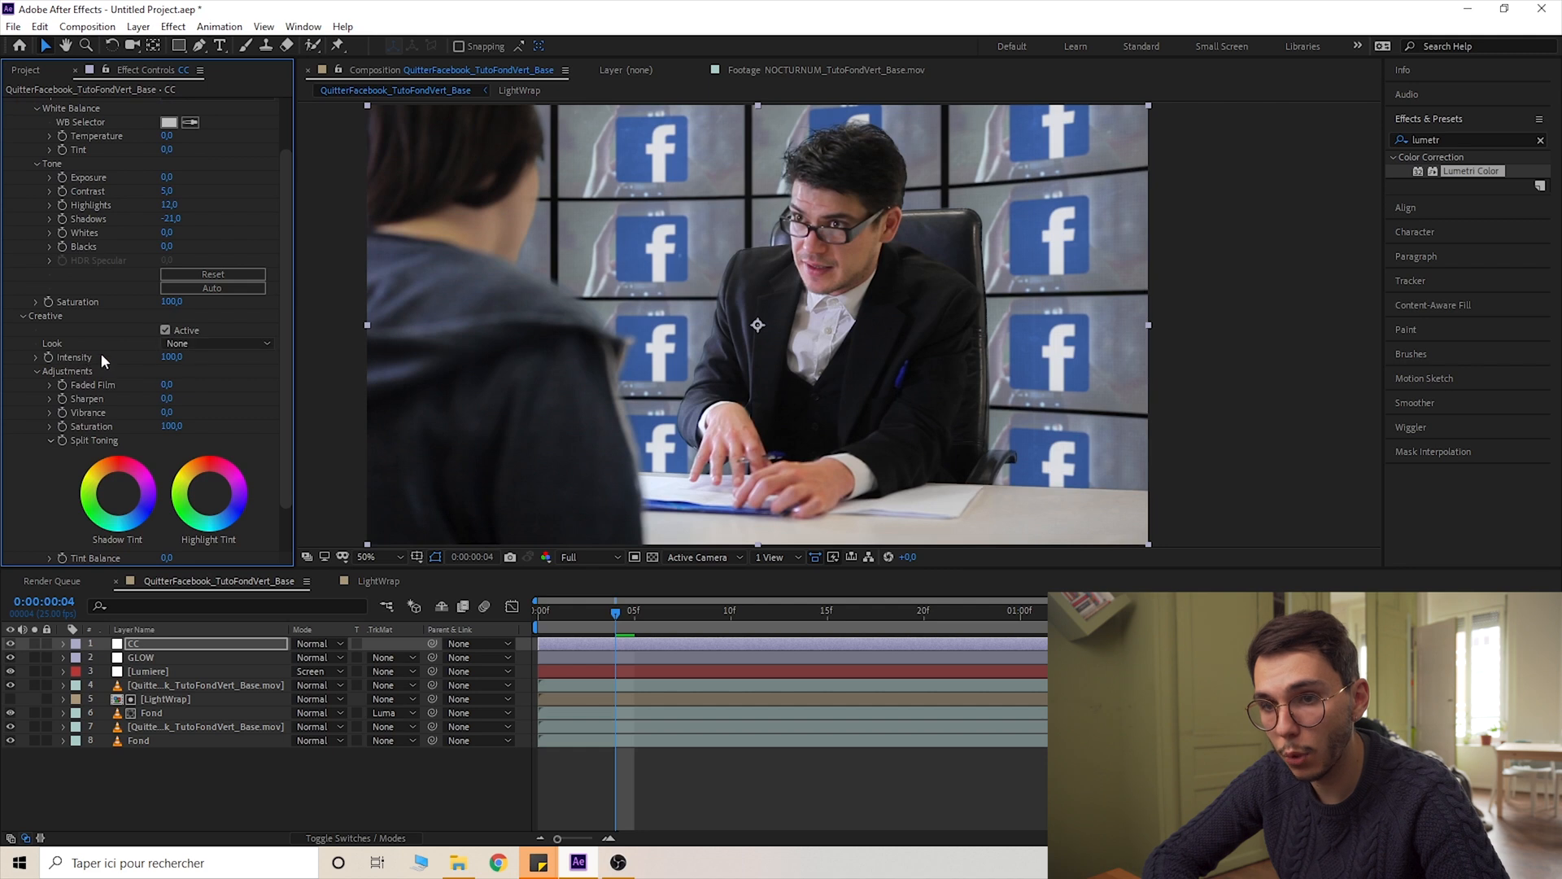
{"action": "left_click", "coordinate": [188, 345]}
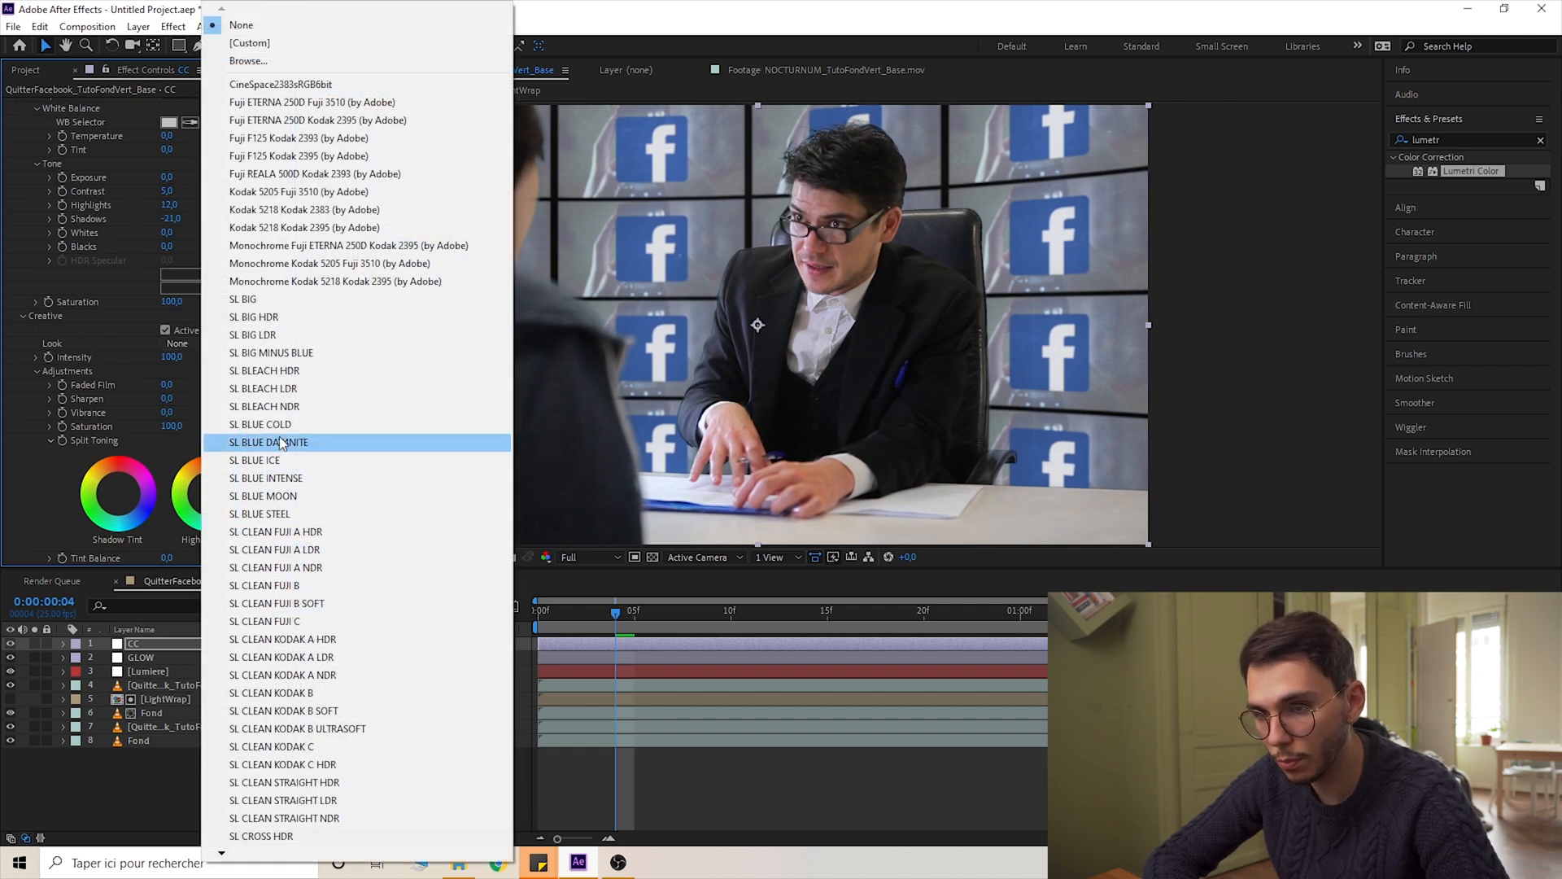
{"action": "left_click", "coordinate": [278, 407]}
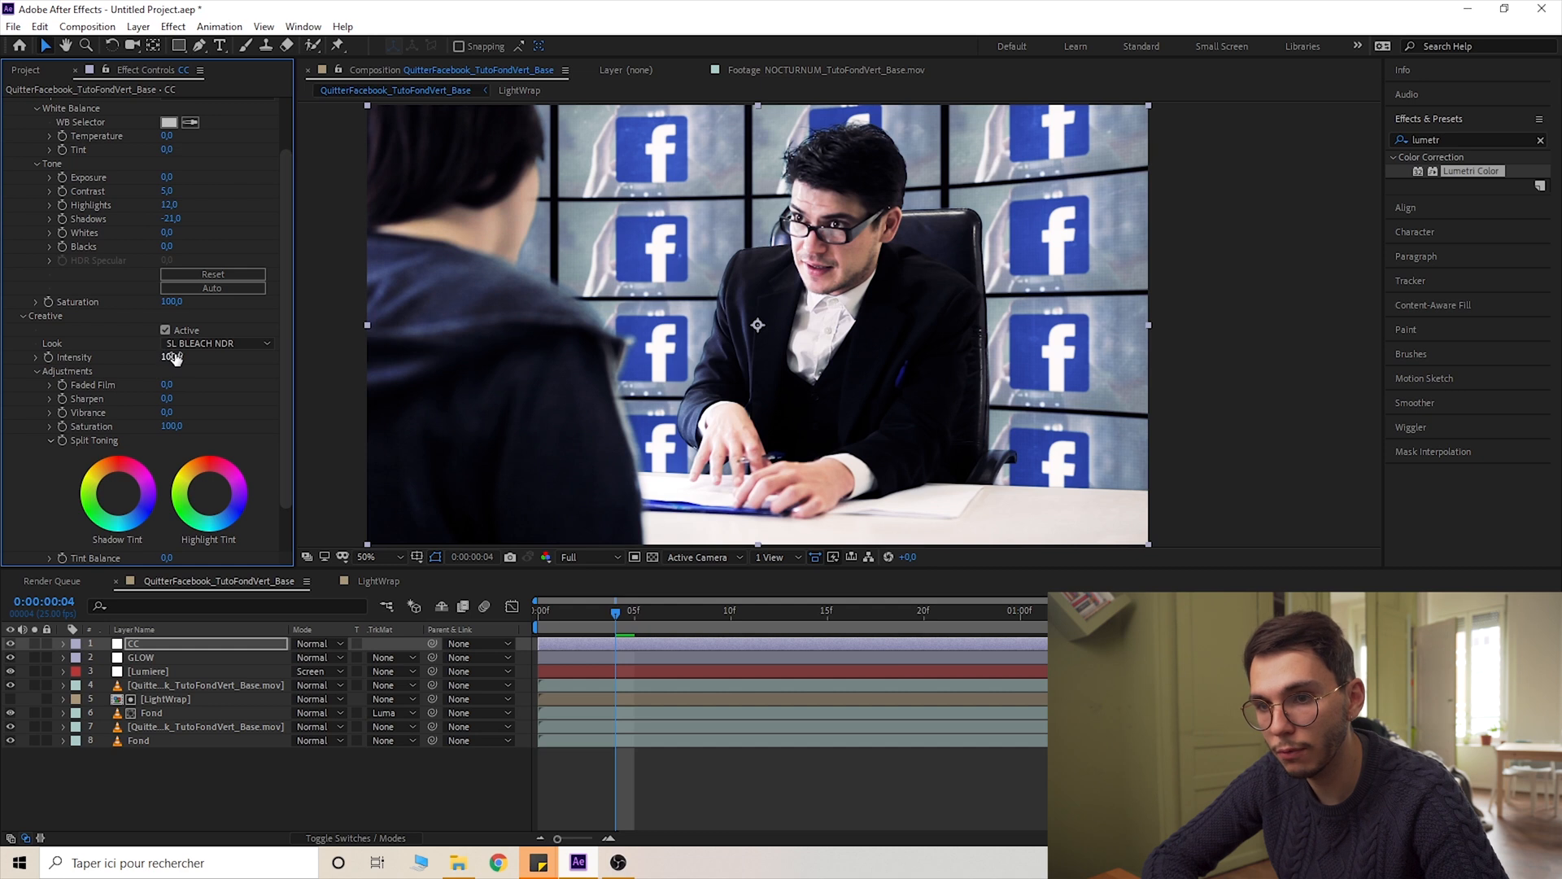
{"action": "left_click_drag", "start_coordinate": [151, 351], "coordinate": [170, 349]}
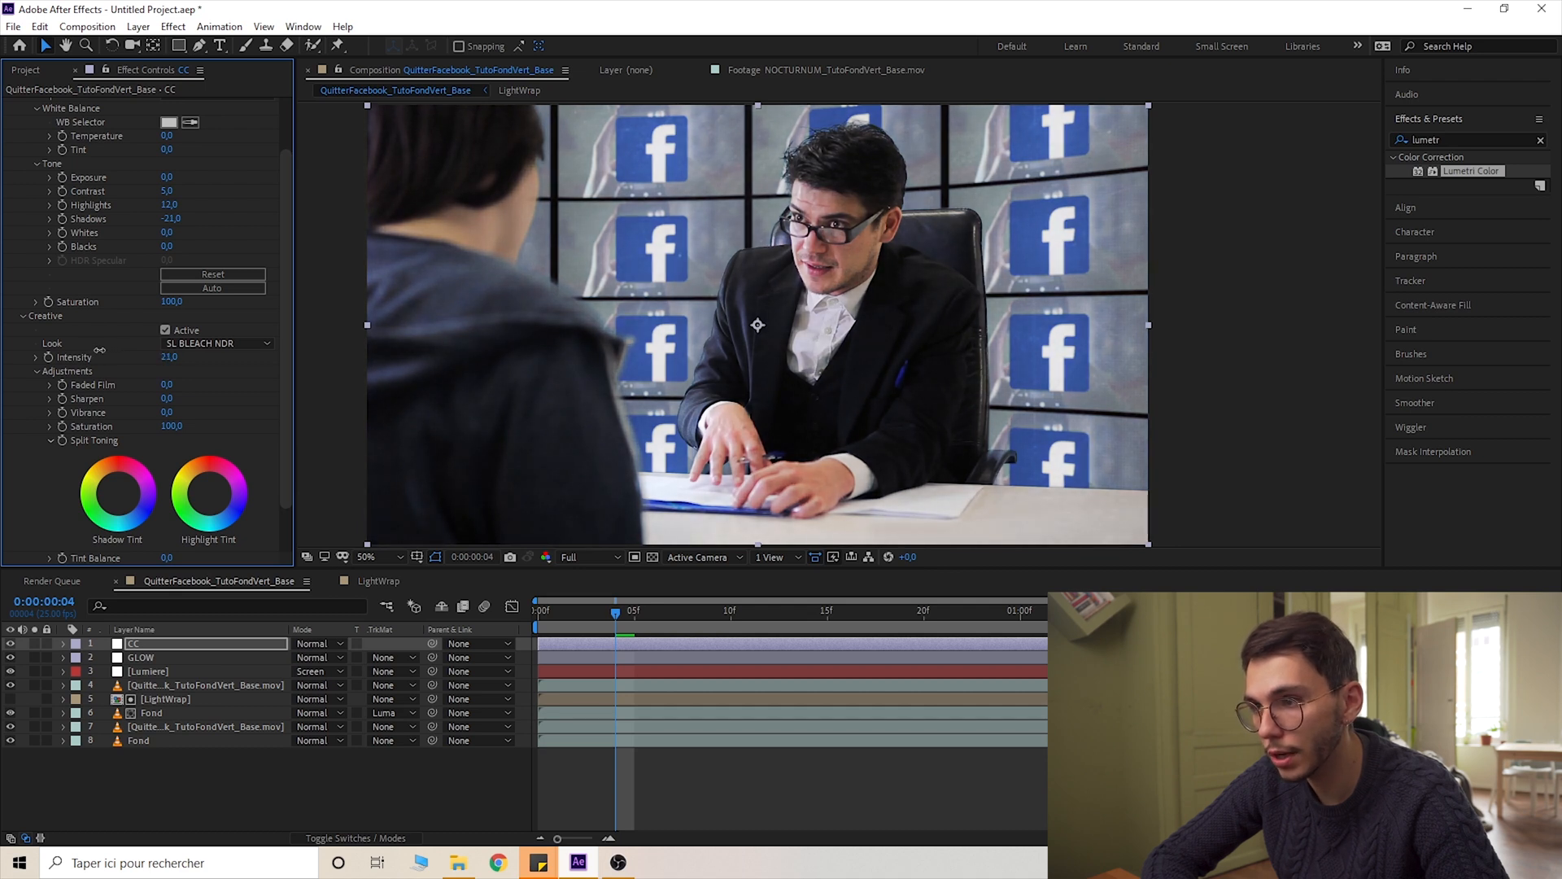
{"action": "left_click_drag", "start_coordinate": [89, 351], "coordinate": [91, 353]}
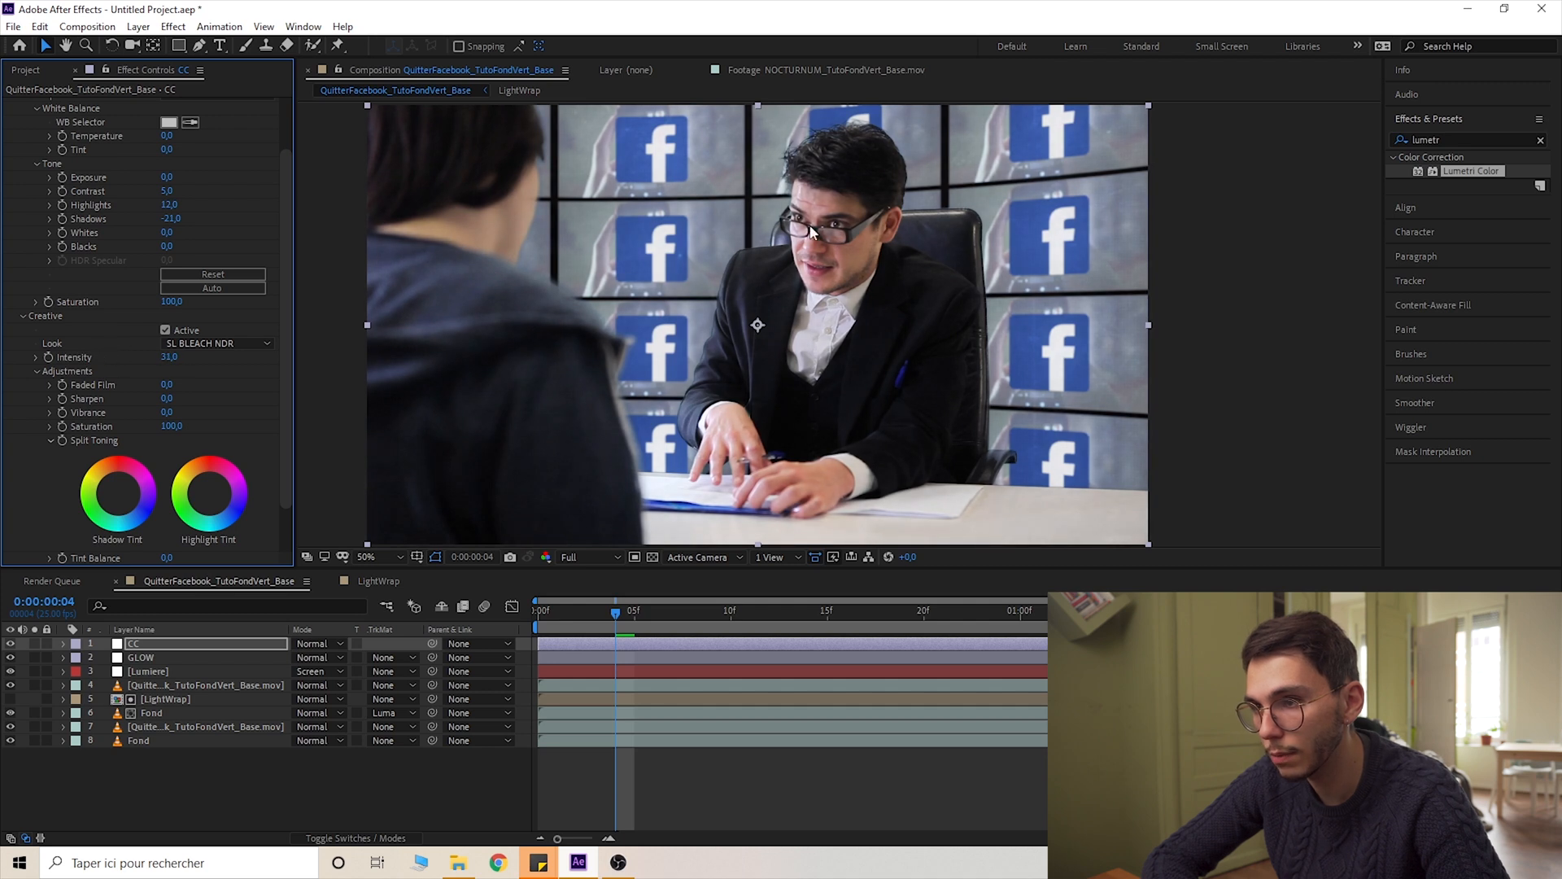
{"action": "left_click", "coordinate": [166, 329]}
{"action": "left_click", "coordinate": [166, 330]}
{"action": "scroll", "coordinate": [167, 328], "scroll_direction": "up", "scroll_amount": 2}
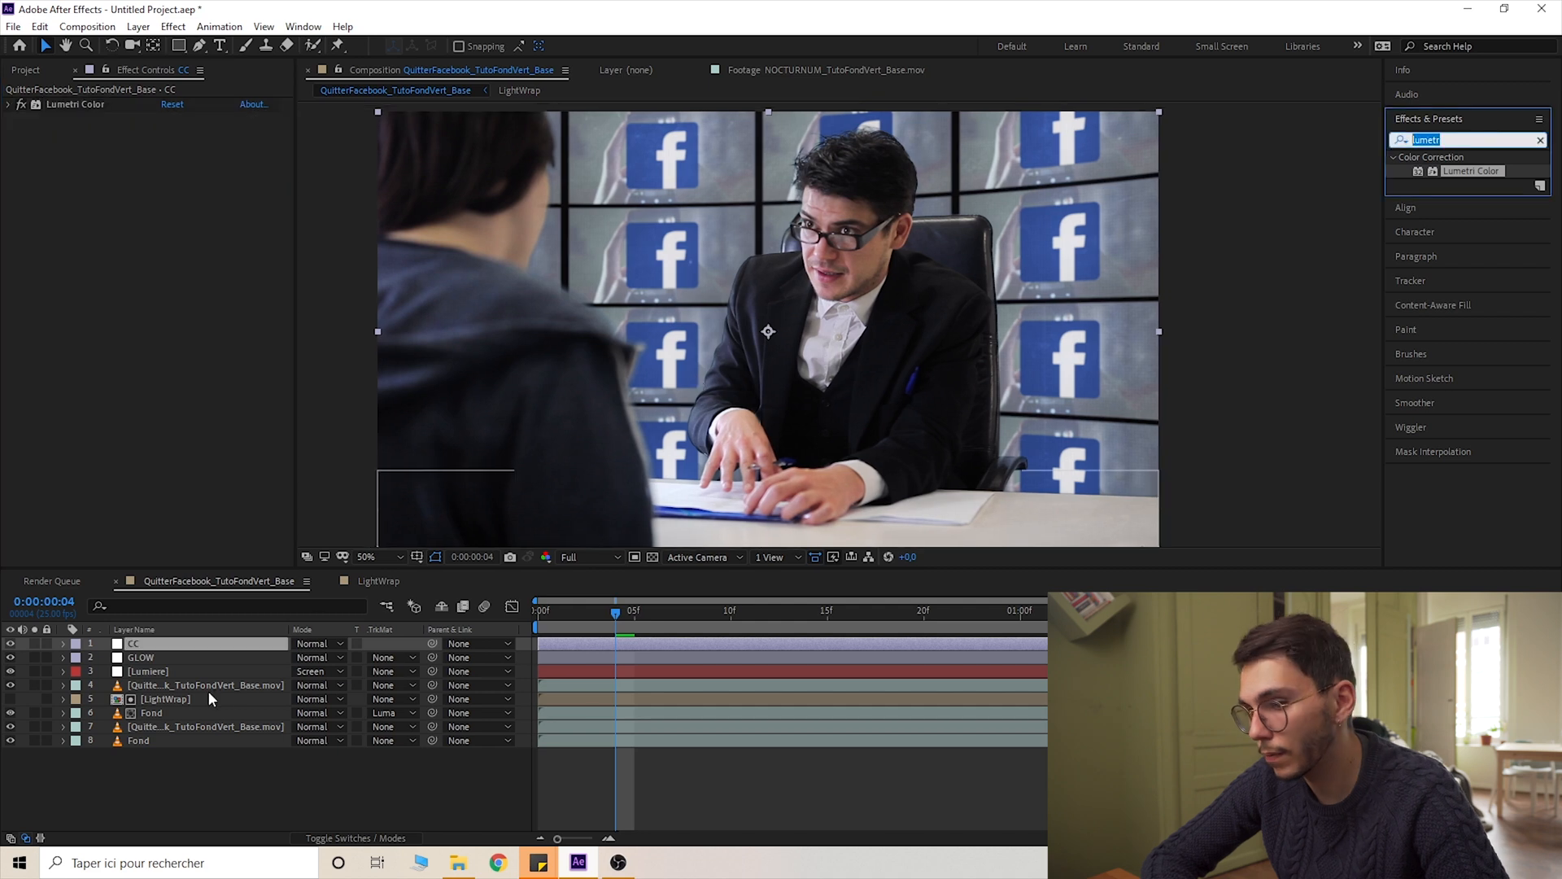
Set the Camera Lens Blur radius of the bottommost Fond layer to 5
{"action": "left_click", "coordinate": [197, 766]}
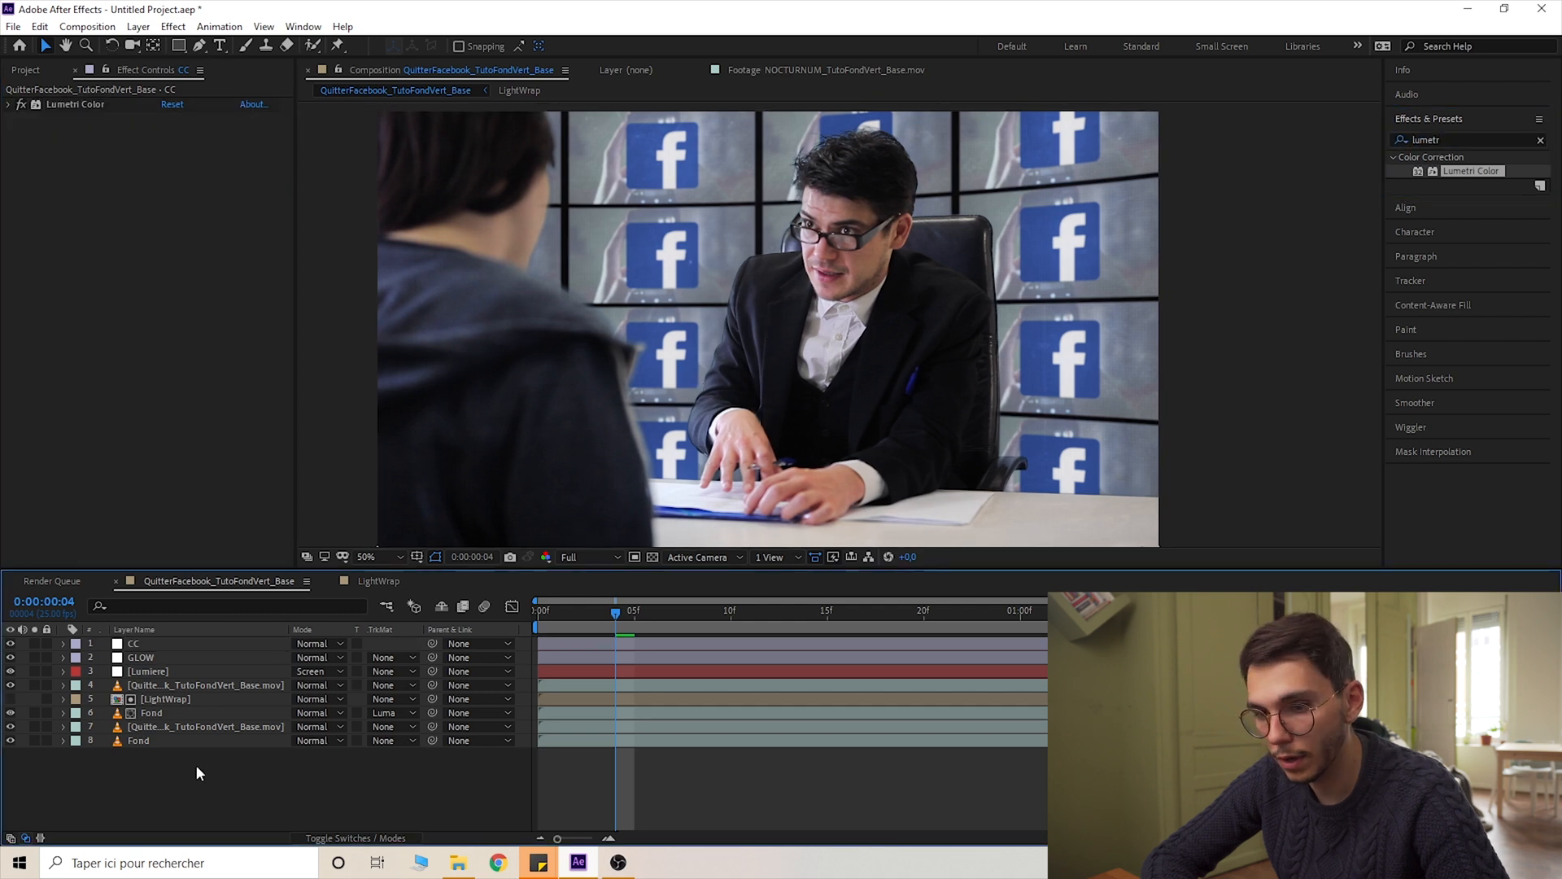
{"action": "left_click", "coordinate": [151, 742]}
{"action": "left_click", "coordinate": [169, 118]}
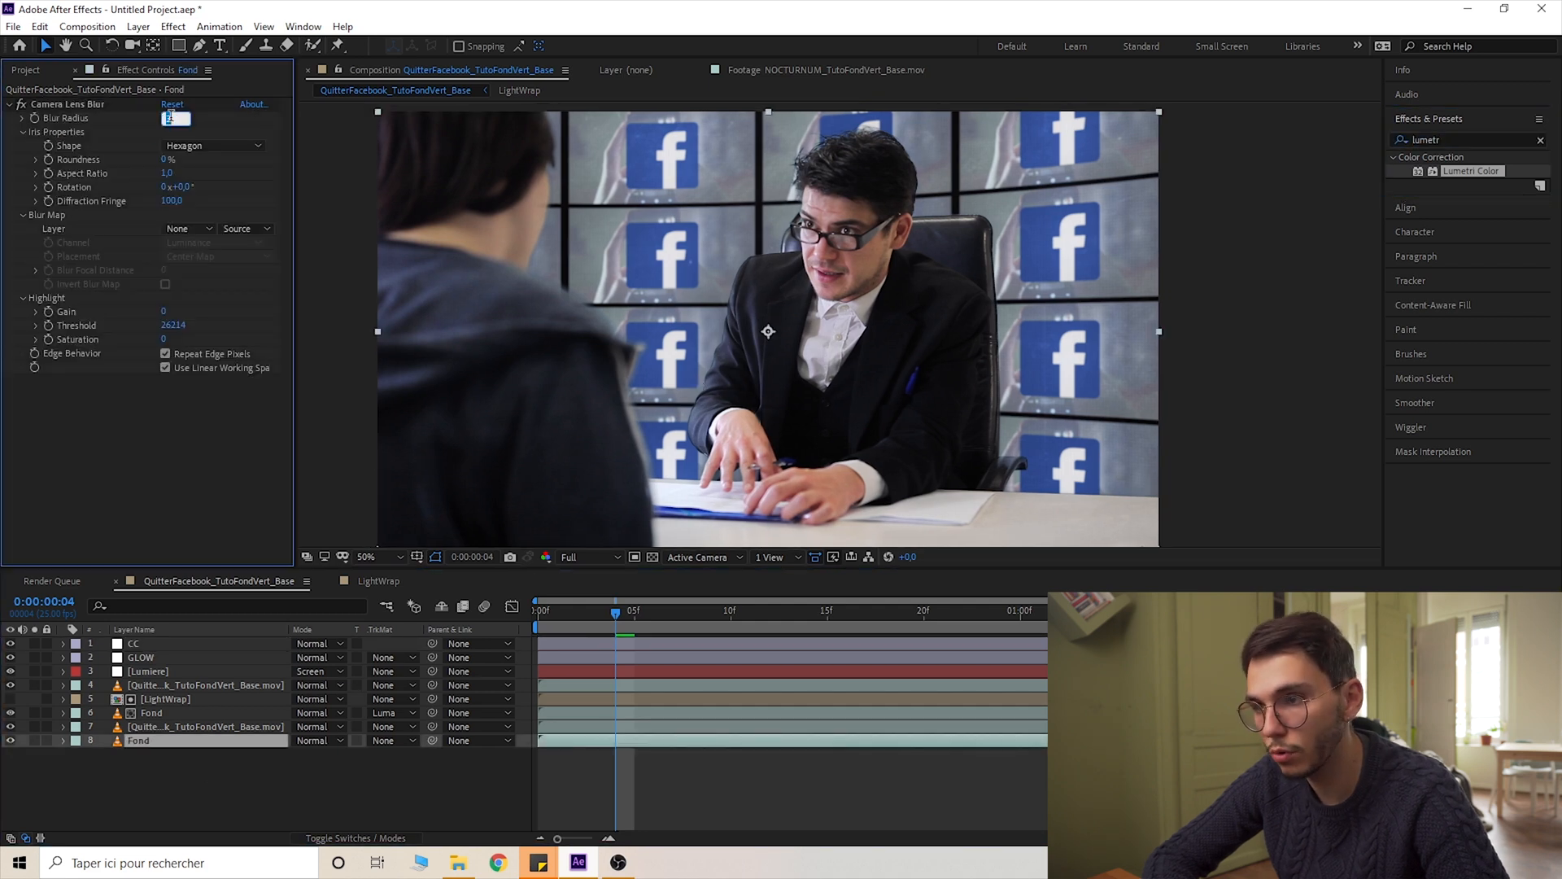
{"action": "type", "text": "5"}
{"action": "key", "text": "Return"}
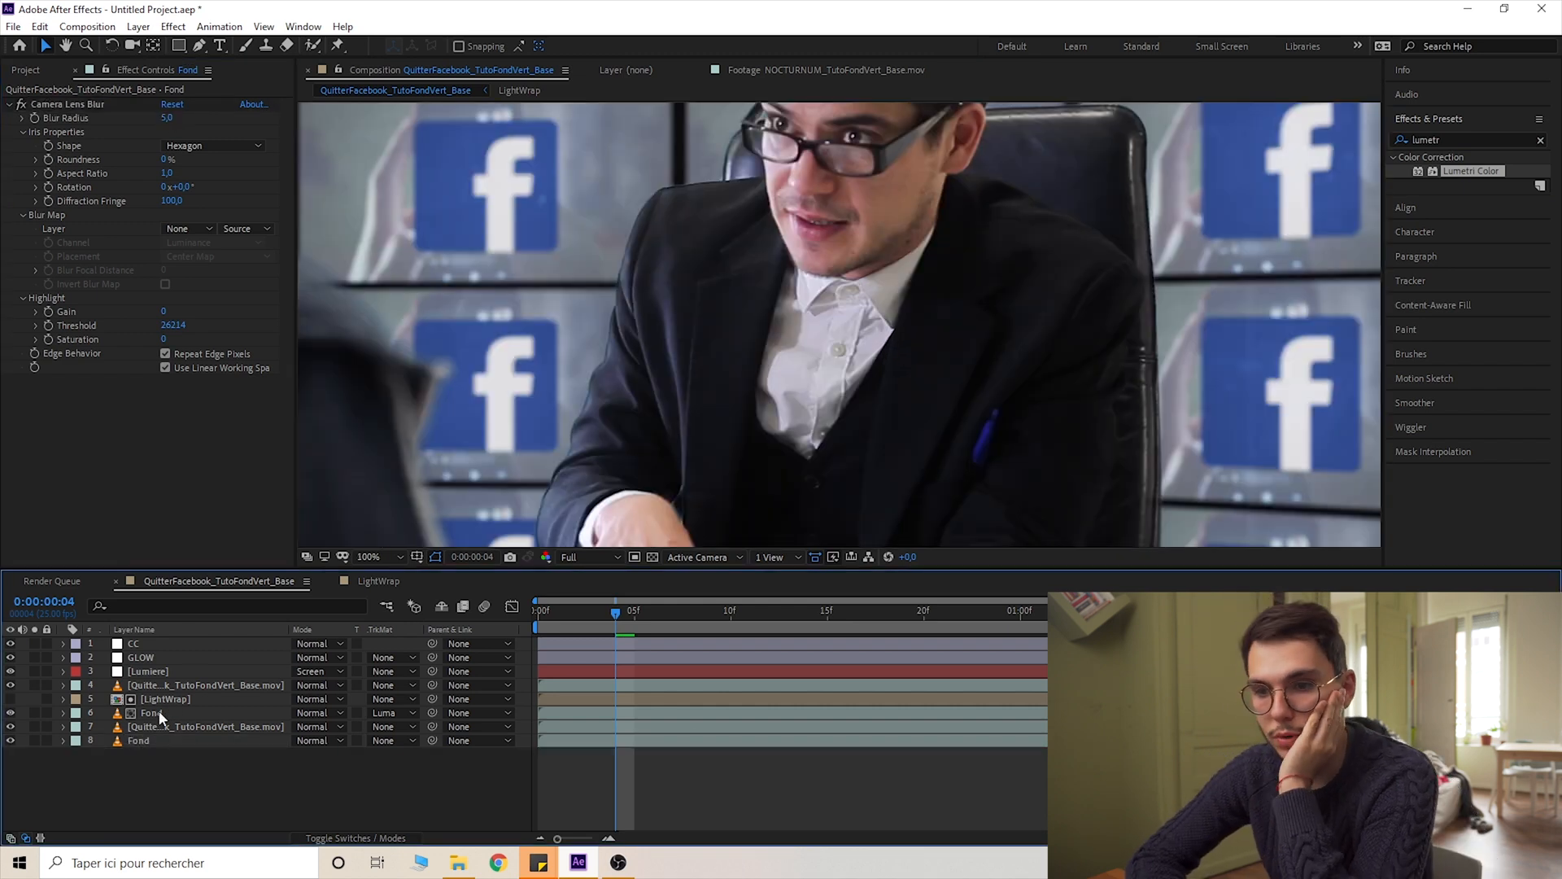
Set Keylight's Screen Softness to 1 on the Base.mov layer directly above the bottommost Fond layer
{"action": "left_click", "coordinate": [158, 710]}
{"action": "left_click", "coordinate": [161, 700]}
{"action": "left_click", "coordinate": [164, 724]}
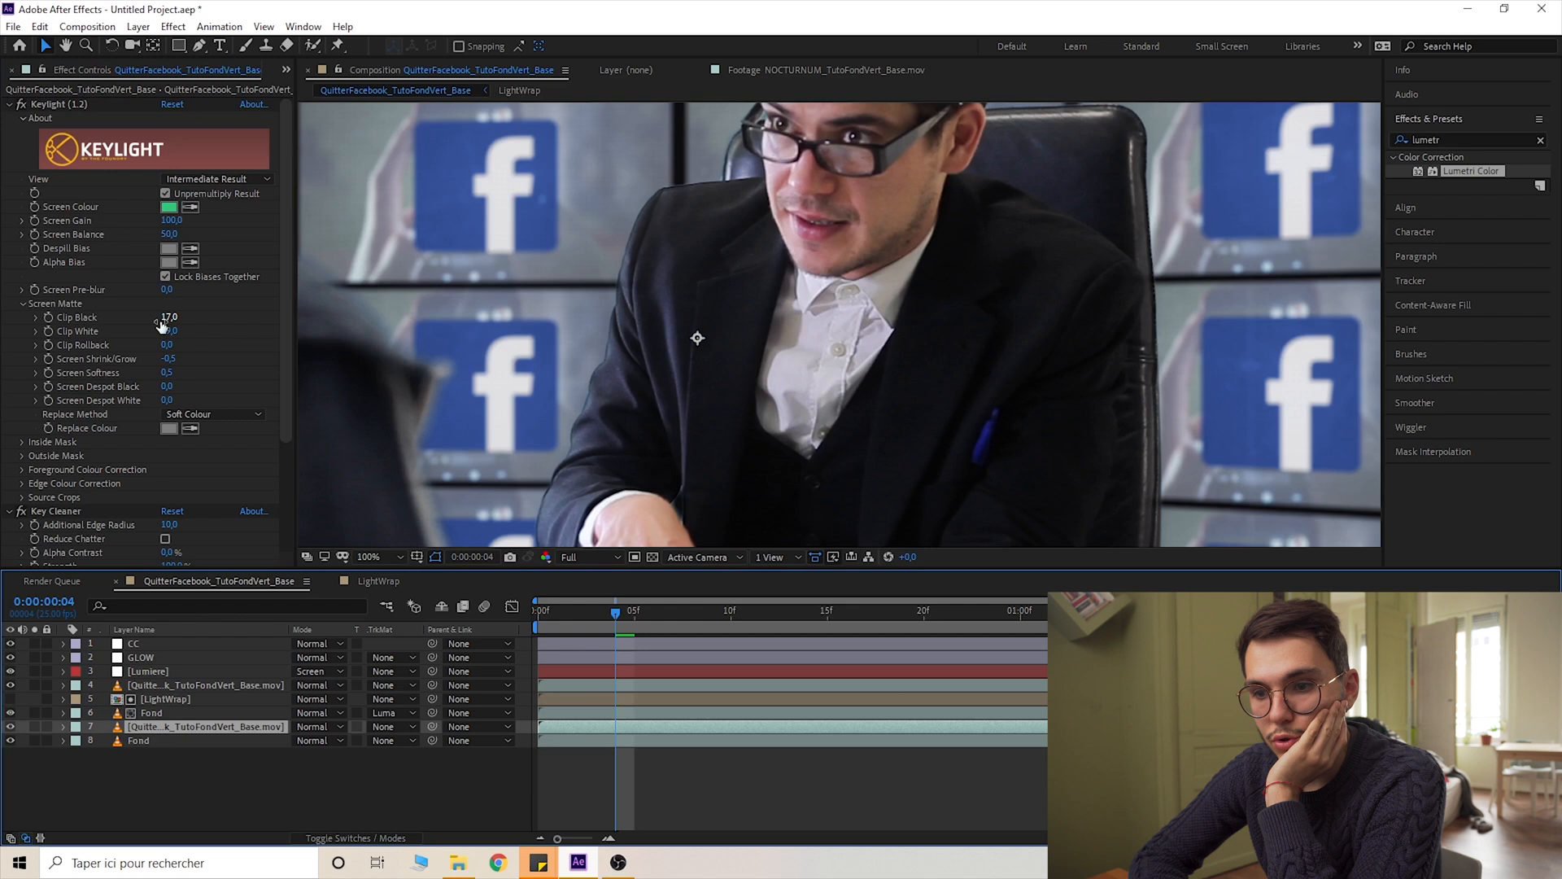
{"action": "scroll", "coordinate": [70, 256], "scroll_direction": "down", "scroll_amount": 3}
{"action": "scroll", "coordinate": [70, 255], "scroll_direction": "up", "scroll_amount": 2}
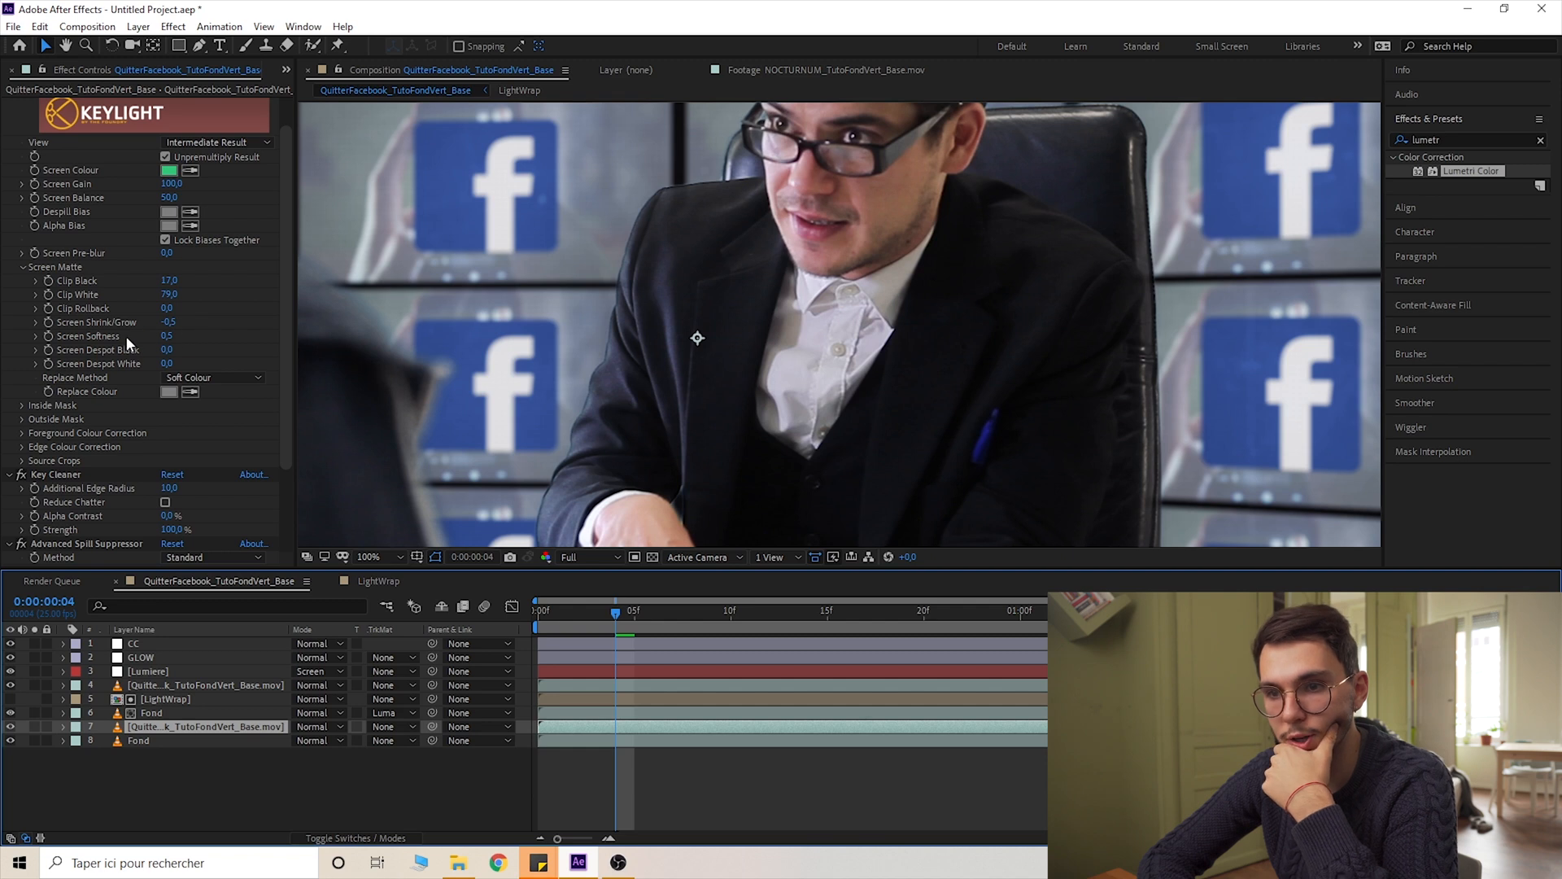
{"action": "left_click", "coordinate": [167, 336]}
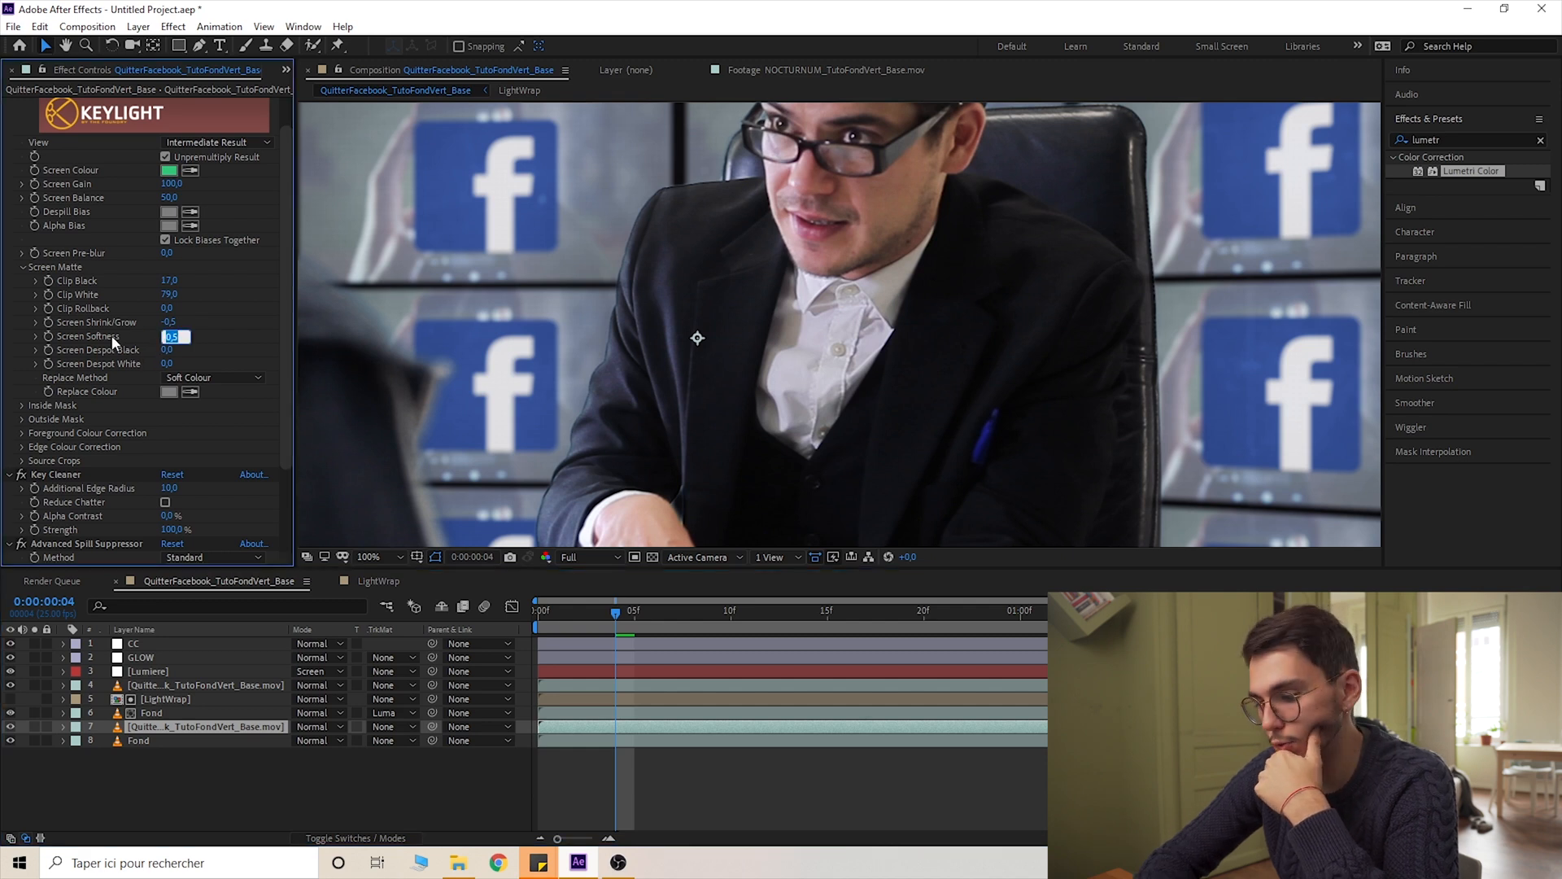
{"action": "type", "text": "1"}
{"action": "key", "text": "Return"}
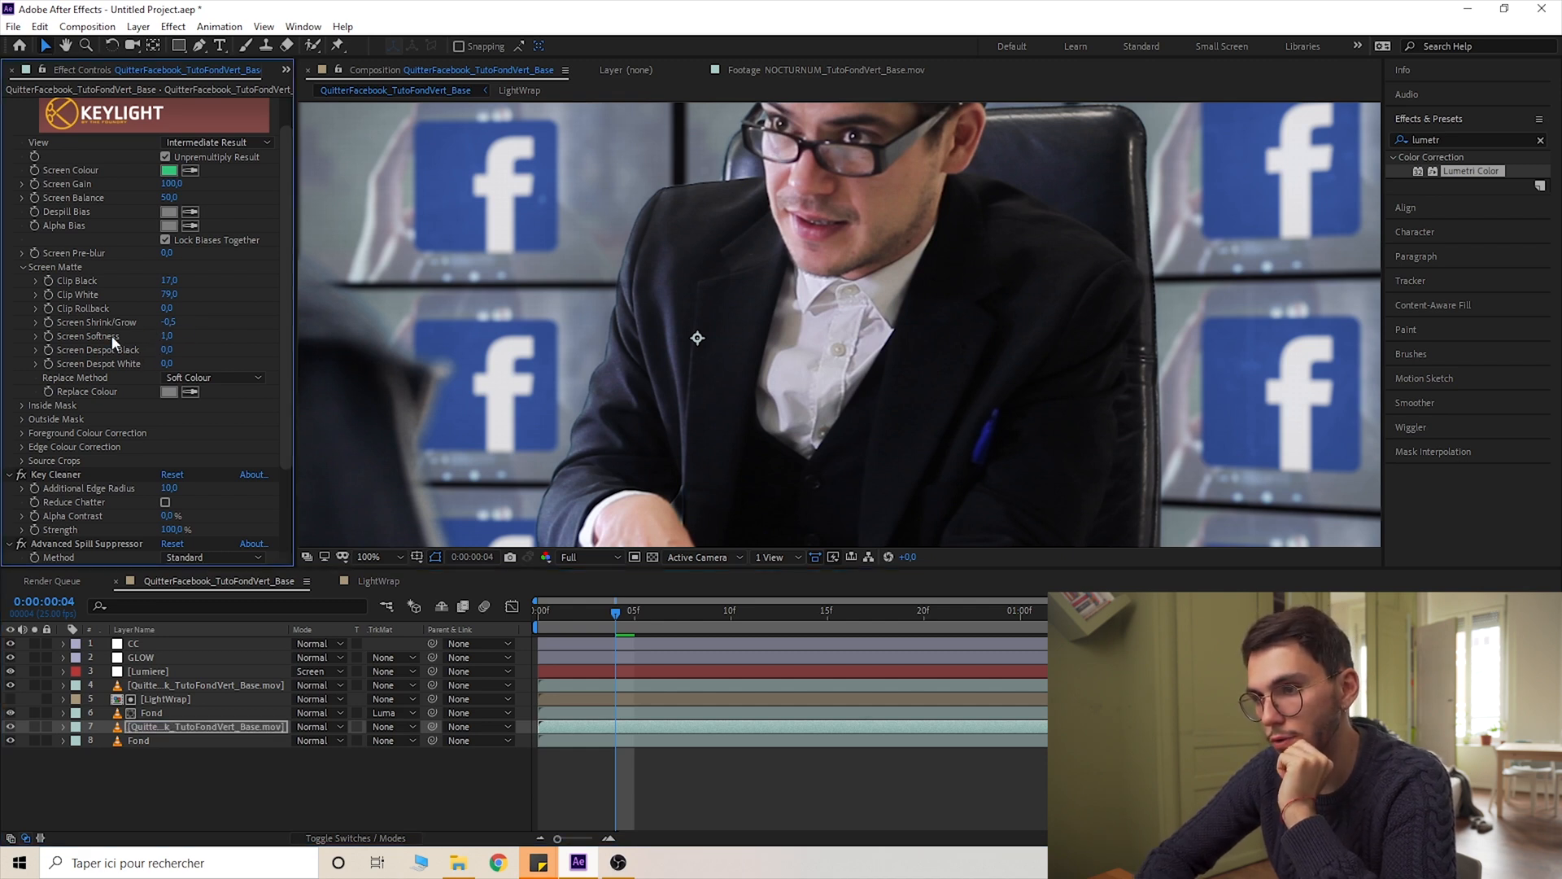
Return to the first frame and preview the whole composite
{"action": "scroll", "coordinate": [924, 251], "scroll_direction": "down", "scroll_amount": 2}
{"action": "left_click_drag", "start_coordinate": [860, 297], "coordinate": [874, 286]}
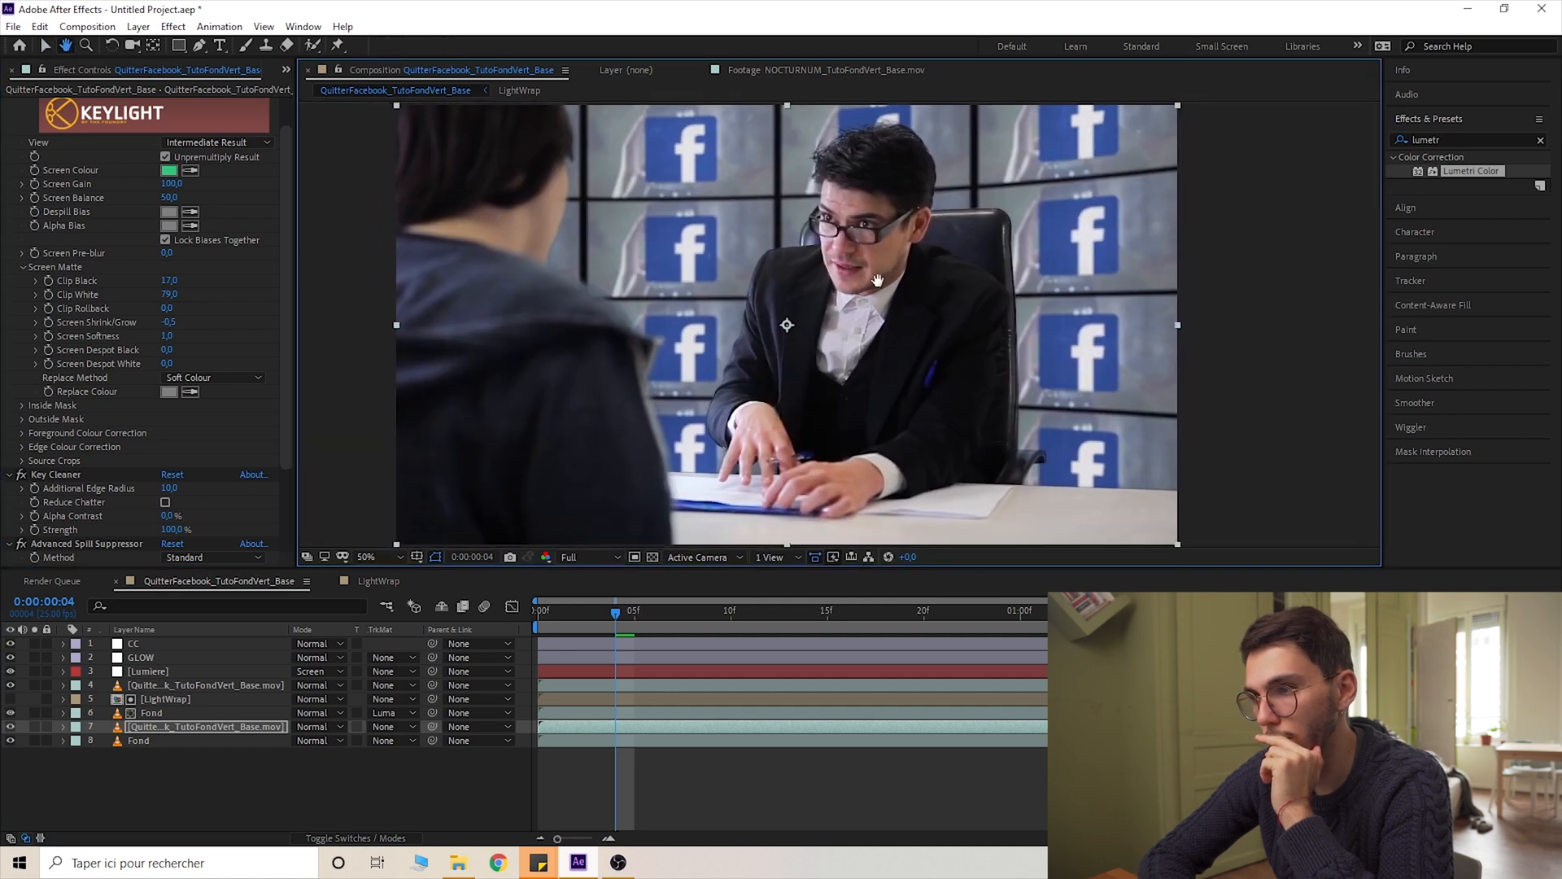
{"action": "left_click", "coordinate": [272, 752]}
{"action": "key", "text": "v"}
{"action": "left_click_drag", "start_coordinate": [749, 382], "coordinate": [749, 376]}
{"action": "left_click_drag", "start_coordinate": [563, 616], "coordinate": [448, 625]}
{"action": "key", "text": "space"}
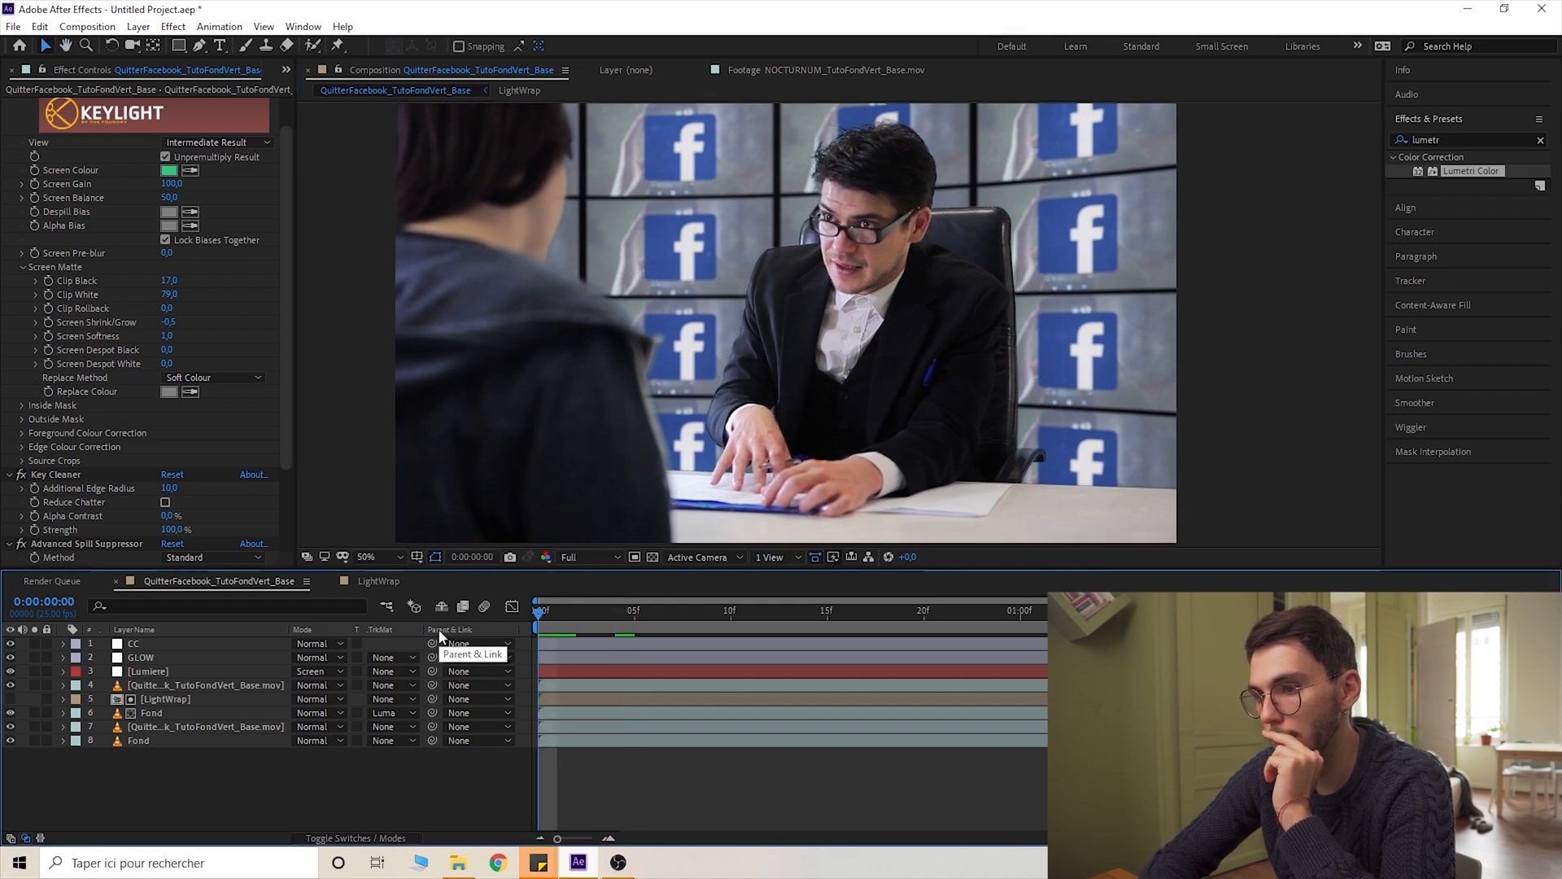